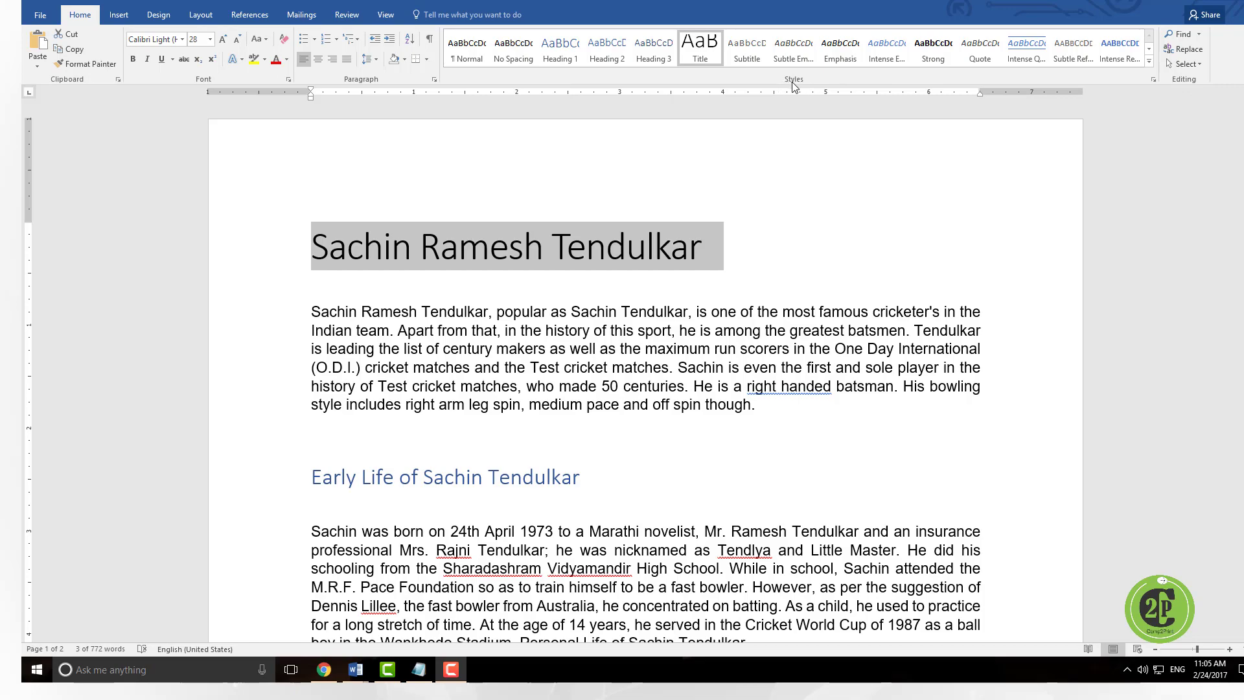
- Look through the document's title, section headings and team list to see how the text is structured
{"action": "scroll", "coordinate": [638, 404], "scroll_direction": "down", "scroll_amount": 12}
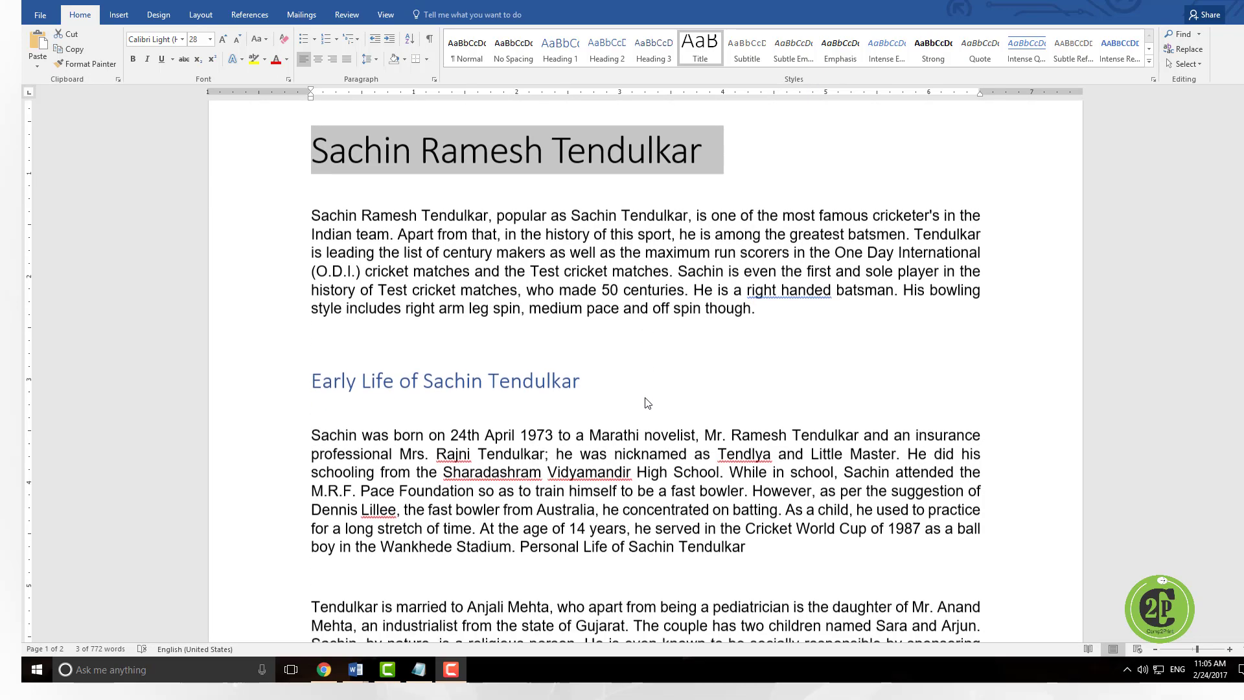
{"action": "scroll", "coordinate": [647, 403], "scroll_direction": "down", "scroll_amount": 10}
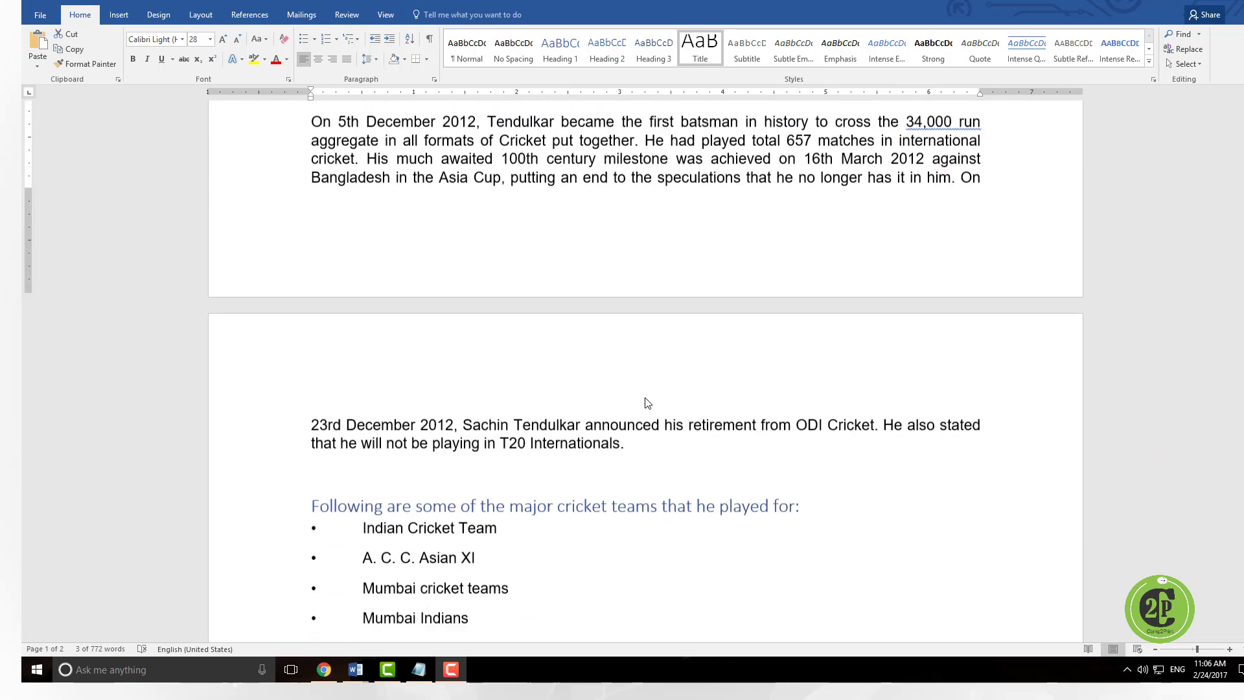
{"action": "scroll", "coordinate": [647, 403], "scroll_direction": "up", "scroll_amount": 16}
{"action": "scroll", "coordinate": [647, 403], "scroll_direction": "up", "scroll_amount": 5}
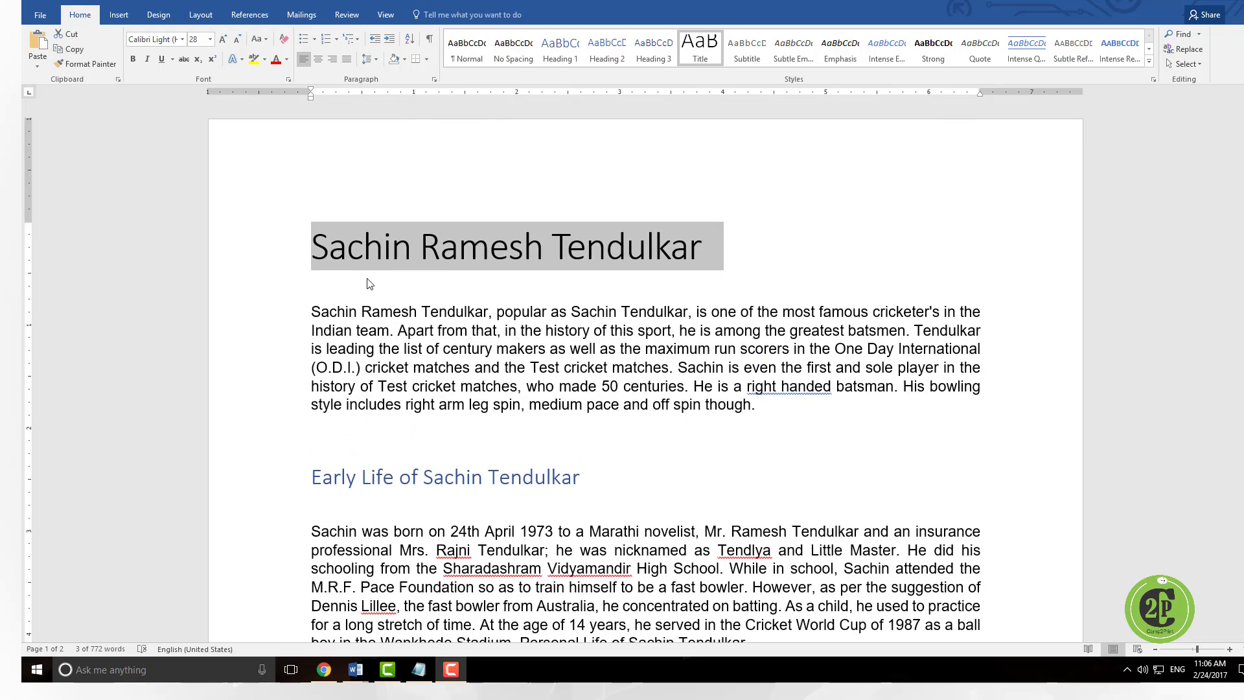
{"action": "scroll", "coordinate": [507, 303], "scroll_direction": "down", "scroll_amount": 3}
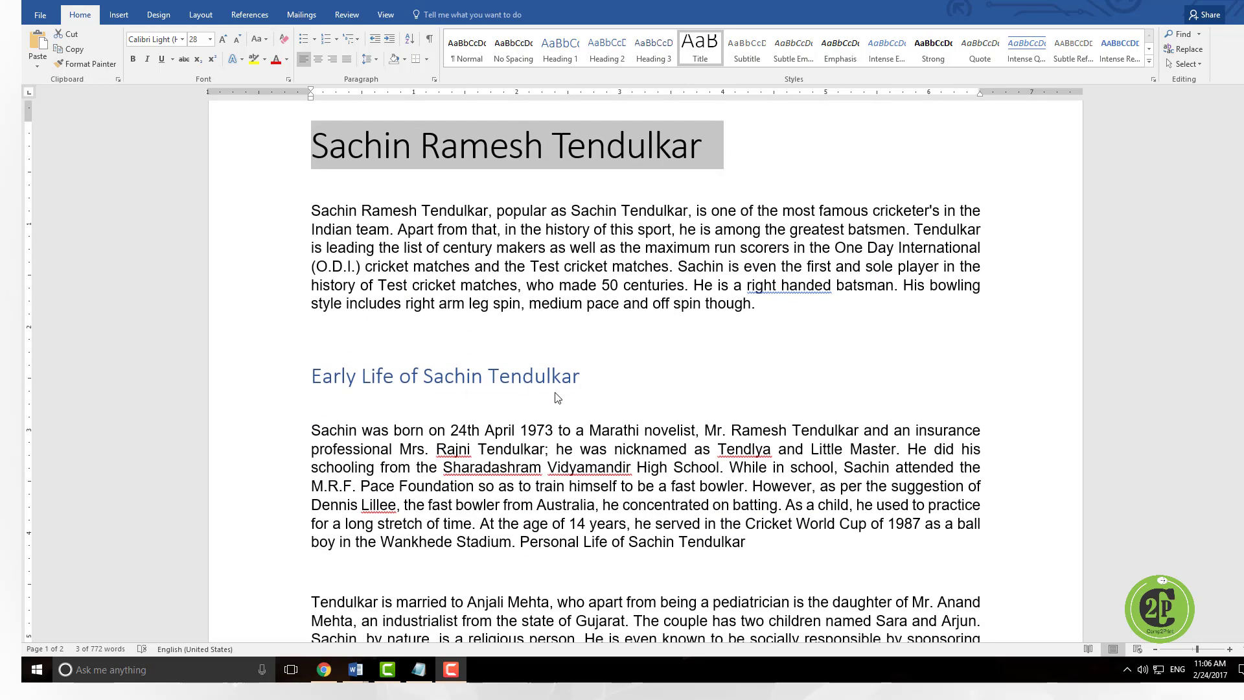
{"action": "scroll", "coordinate": [554, 397], "scroll_direction": "down", "scroll_amount": 4}
{"action": "scroll", "coordinate": [554, 397], "scroll_direction": "down", "scroll_amount": 3}
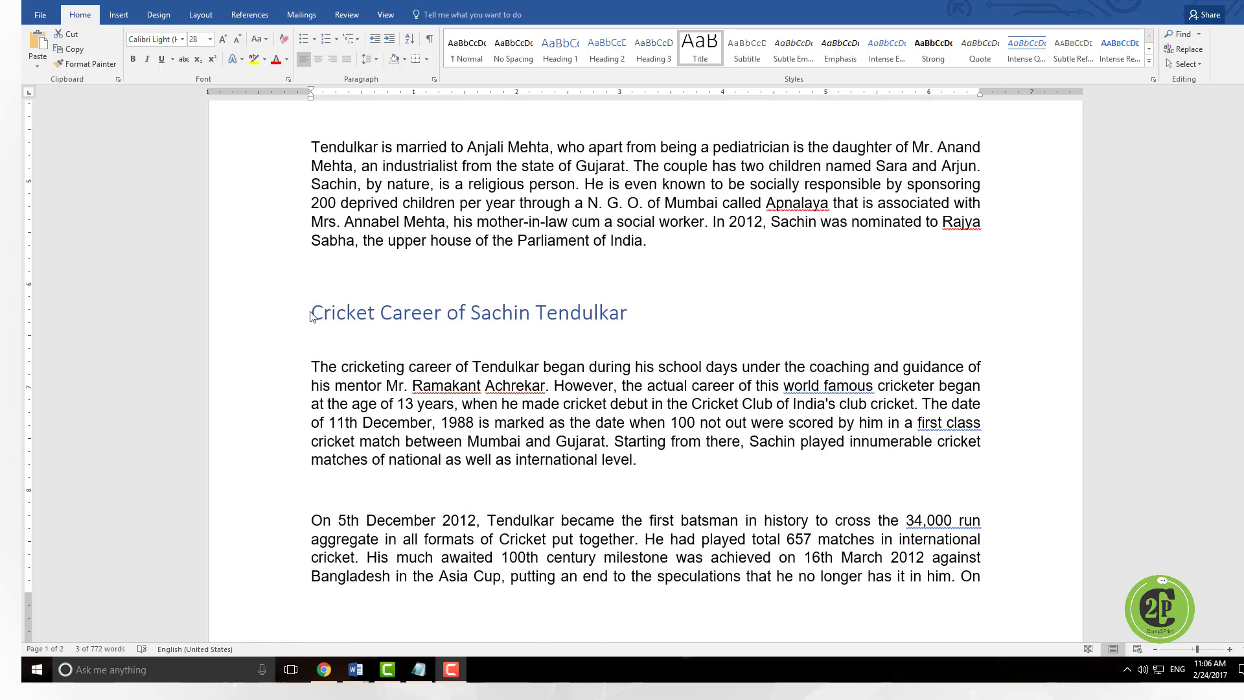
{"action": "scroll", "coordinate": [527, 391], "scroll_direction": "down", "scroll_amount": 9}
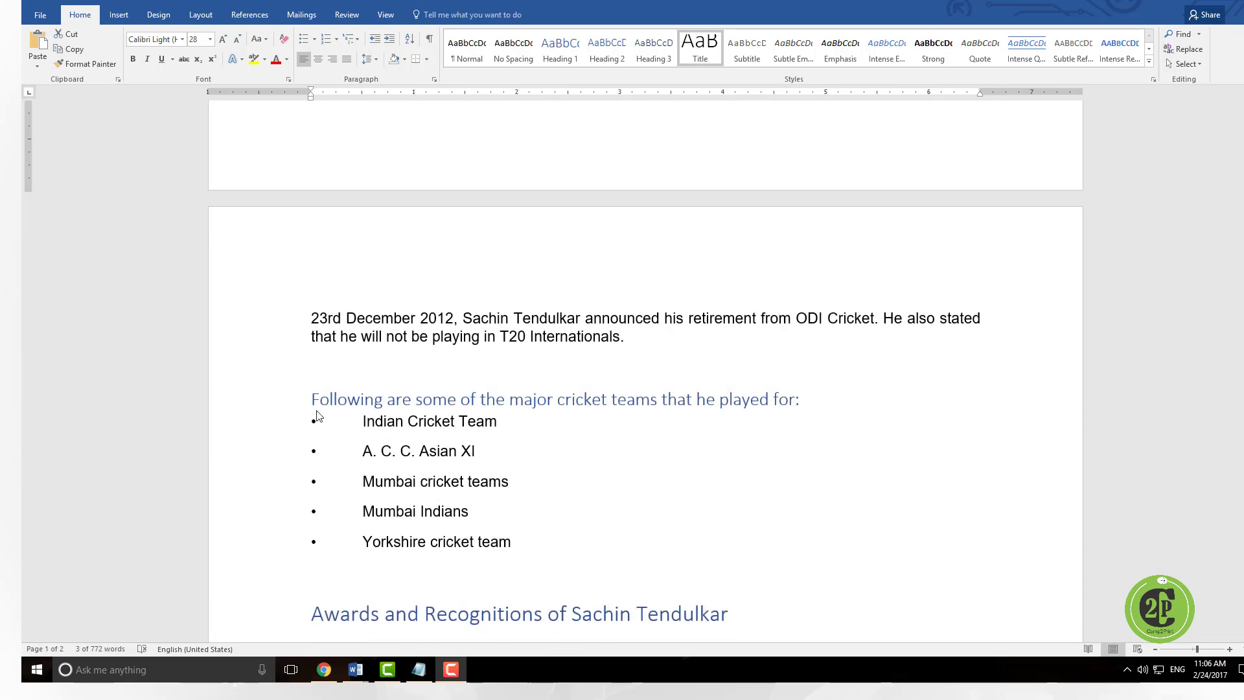
{"action": "scroll", "coordinate": [844, 415], "scroll_direction": "up", "scroll_amount": 18}
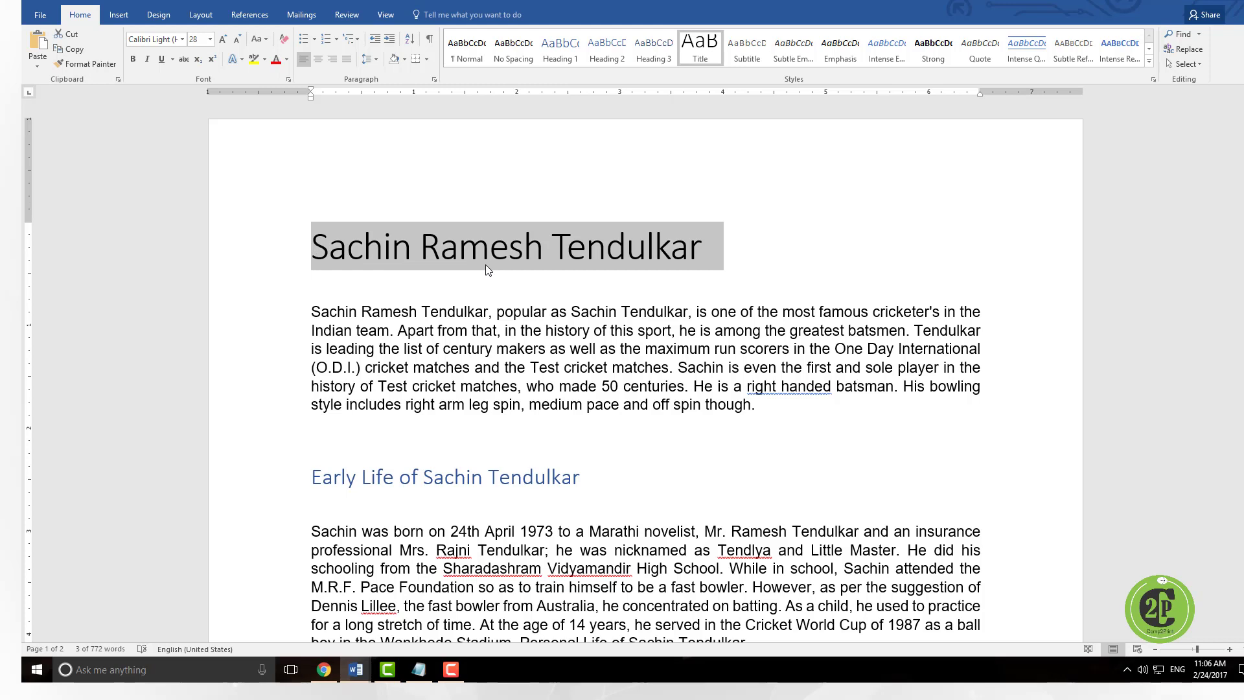
- Make the document title bold and insert blank lines before it until the title and text start on the second page
{"action": "key", "text": "ctrl+b"}
{"action": "left_click", "coordinate": [319, 259]}
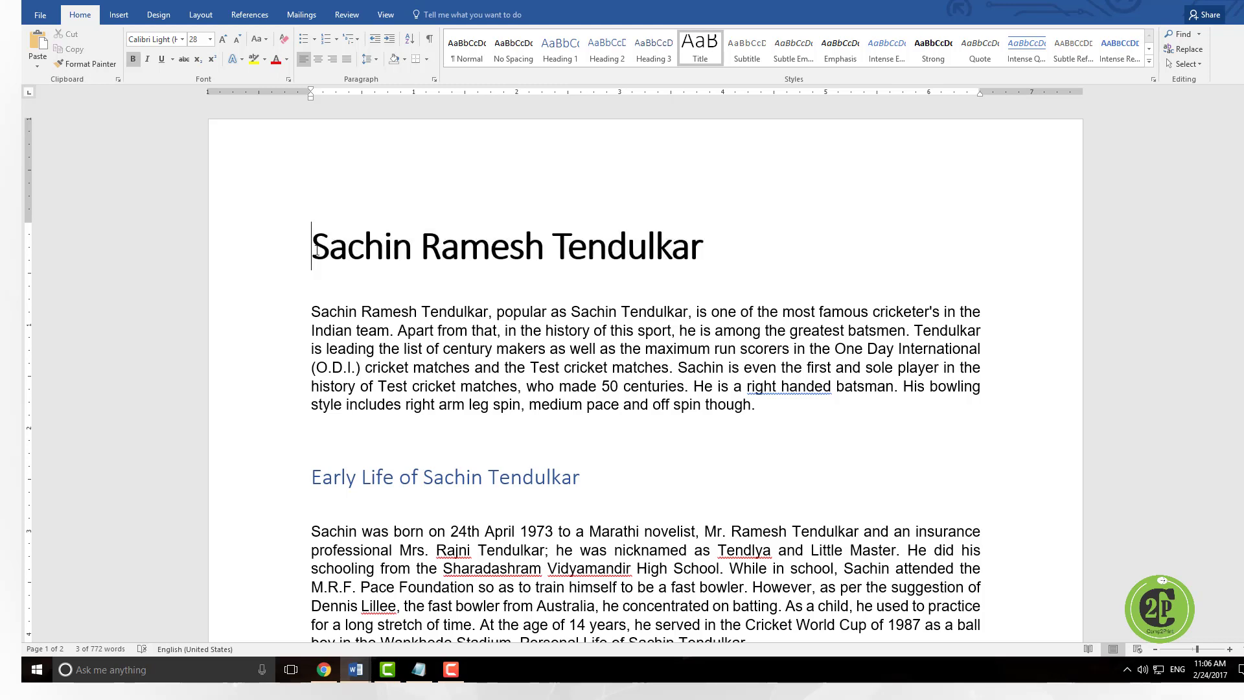
{"action": "key", "text": "Return"}
{"action": "key", "text": "Return"}
{"action": "key", "text": "Return"}
{"action": "key", "text": "Return"}
{"action": "key", "text": "Return"}
{"action": "key", "text": "Return"}
{"action": "key", "text": "Return"}
{"action": "key", "text": "Return"}
{"action": "key", "text": "Return"}
{"action": "key", "text": "Return"}
{"action": "key", "text": "Return"}
{"action": "key", "text": "Return"}
{"action": "key", "text": "Return"}
{"action": "key", "text": "Return"}
{"action": "key", "text": "Return"}
{"action": "key", "text": "Return"}
{"action": "key", "text": "Return"}
{"action": "key", "text": "Return"}
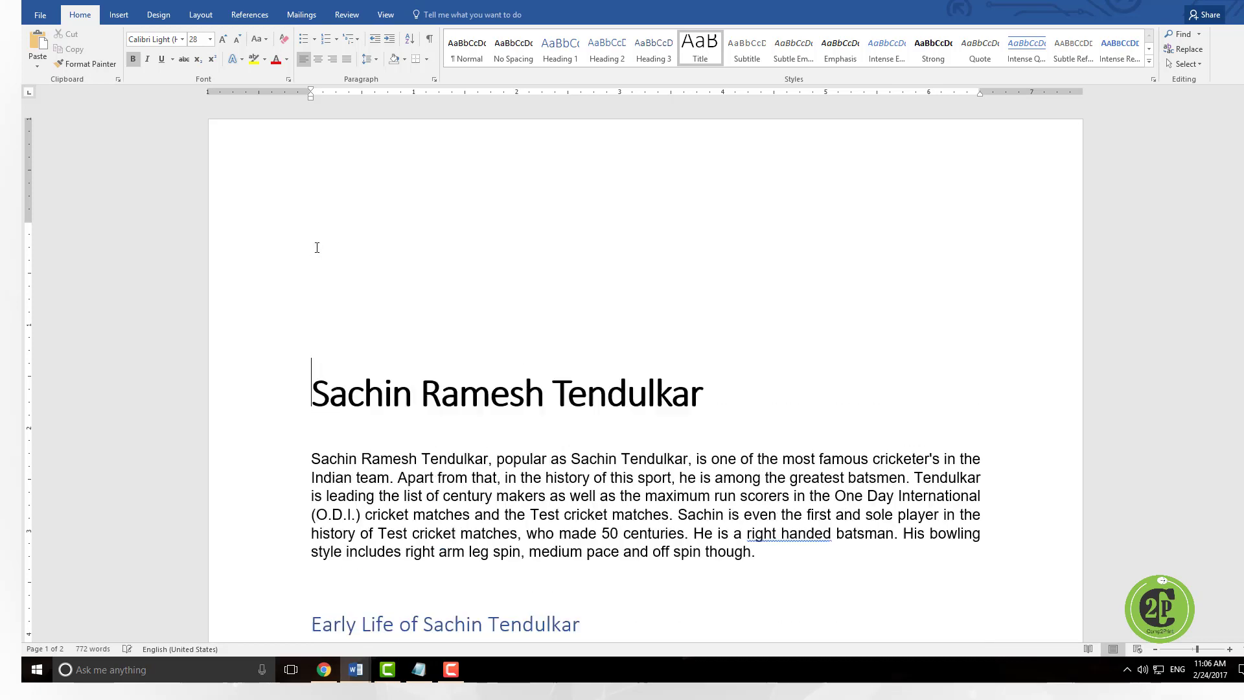
{"action": "key", "text": "Return"}
{"action": "key", "text": "Return"}
{"action": "key", "text": "Return"}
{"action": "key", "text": "Return"}
{"action": "key", "text": "Return"}
{"action": "key", "text": "Return"}
{"action": "key", "text": "Return"}
{"action": "key", "text": "Return"}
{"action": "key", "text": "Return"}
{"action": "key", "text": "Return"}
{"action": "key", "text": "Return"}
{"action": "key", "text": "Return"}
{"action": "key", "text": "Return"}
{"action": "key", "text": "Return"}
{"action": "key", "text": "Return"}
{"action": "key", "text": "Return"}
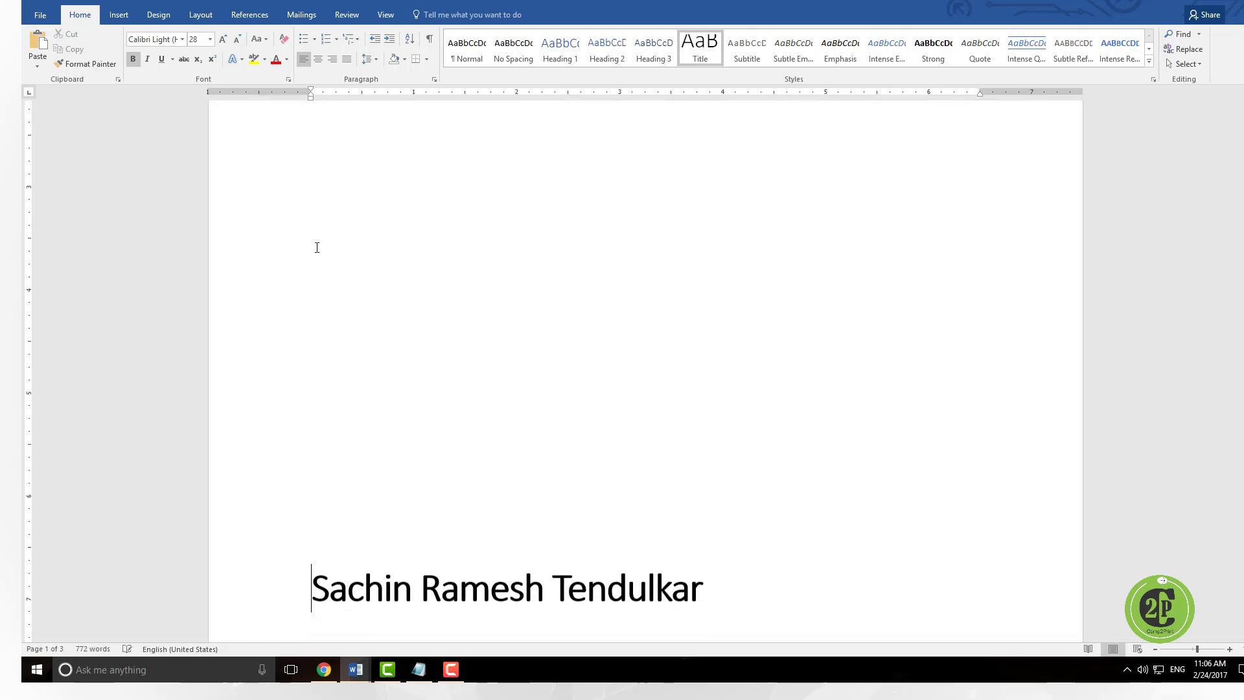
{"action": "key", "text": "Return"}
{"action": "key", "text": "Return"}
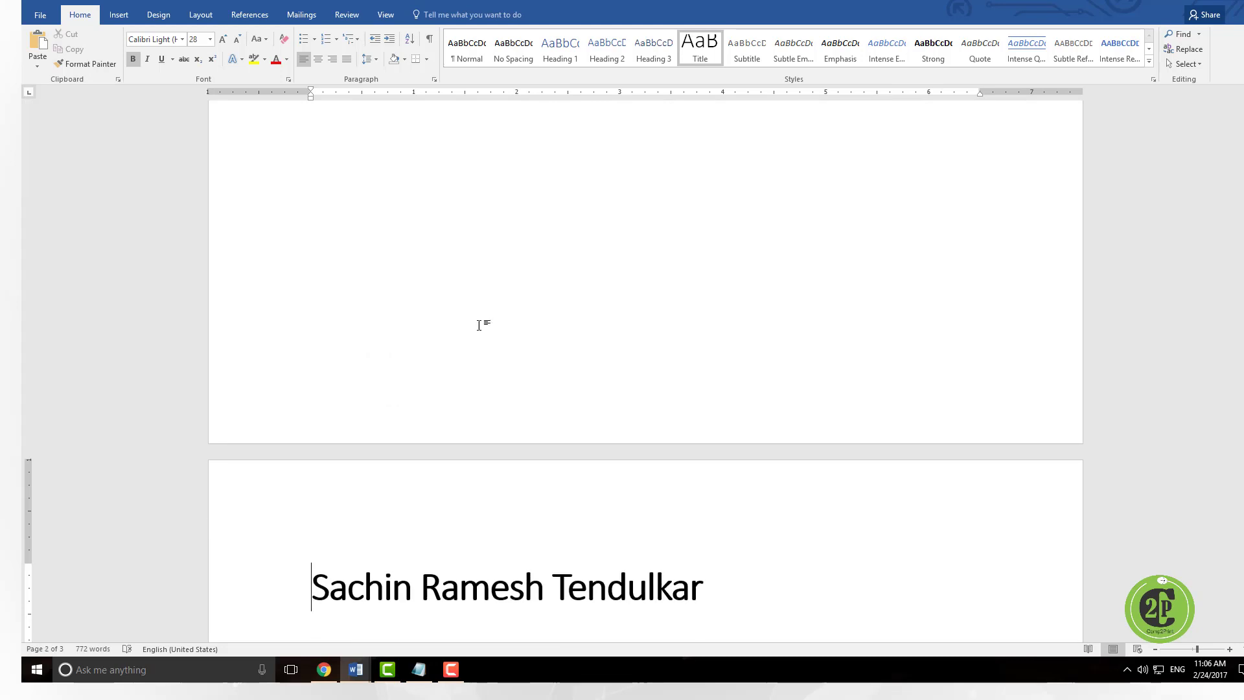
{"action": "key", "text": "Return"}
{"action": "key", "text": "Return"}
{"action": "key", "text": "Return"}
{"action": "key", "text": "Return"}
{"action": "key", "text": "Return"}
{"action": "key", "text": "Return"}
{"action": "key", "text": "Return"}
{"action": "key", "text": "Return"}
- Insert an automatic table of contents headed "Contents" at the start of the blank first page
{"action": "scroll", "coordinate": [447, 292], "scroll_direction": "up", "scroll_amount": 15}
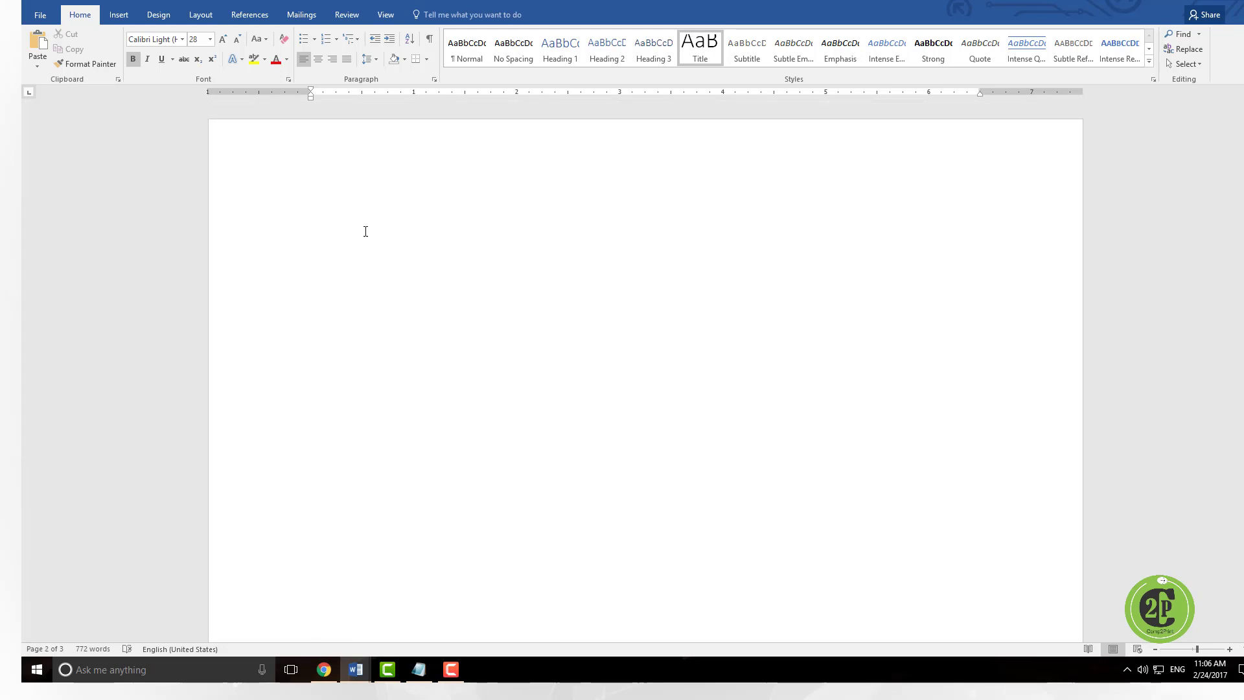
{"action": "left_click", "coordinate": [353, 169]}
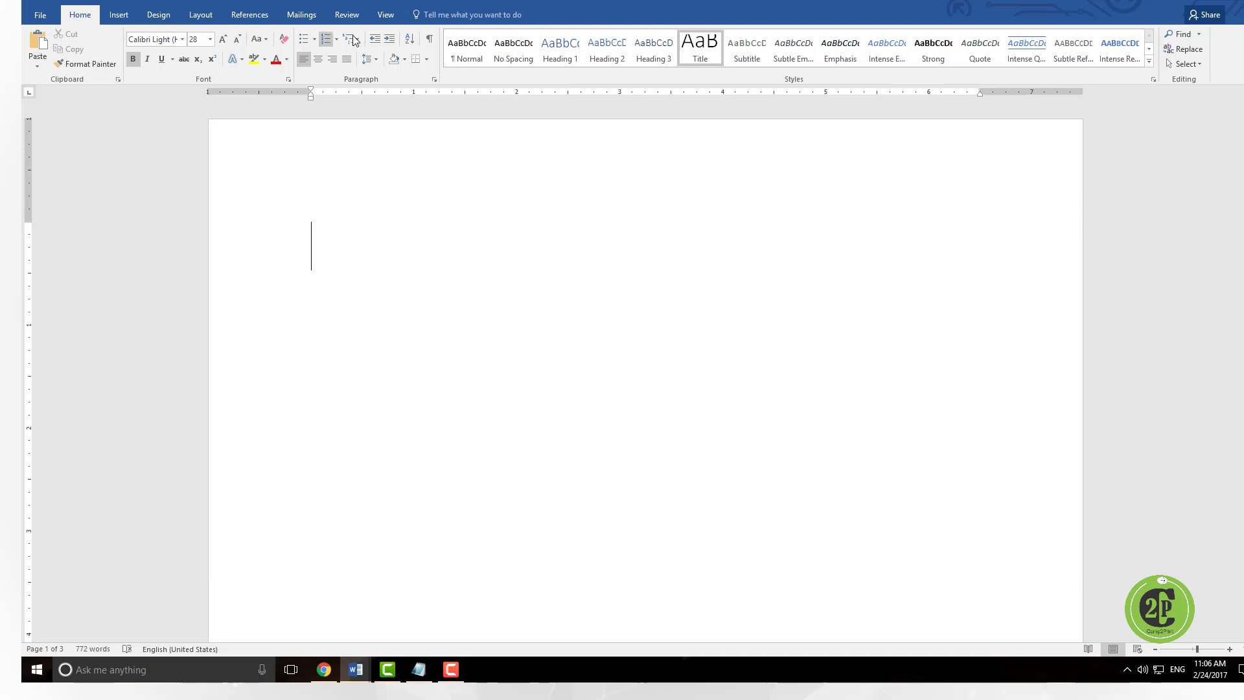
{"action": "left_click", "coordinate": [250, 14]}
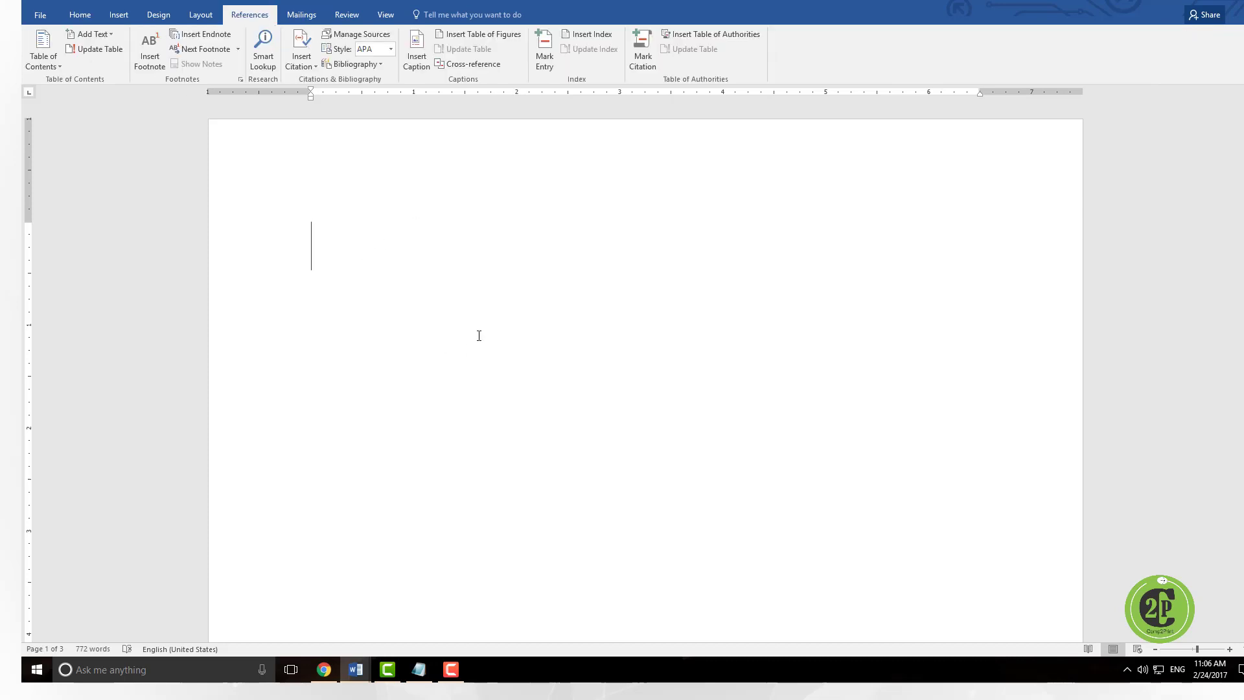
{"action": "left_click", "coordinate": [52, 57]}
{"action": "left_click", "coordinate": [78, 155]}
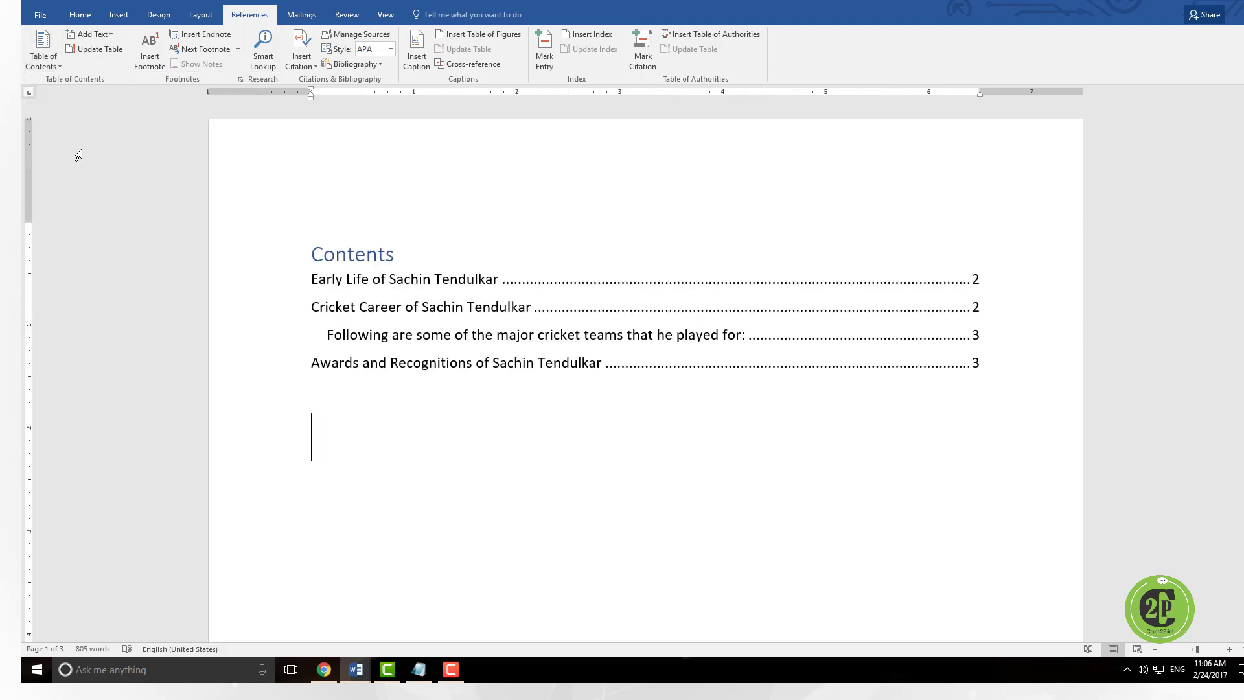
- Compare the table of contents entries with the section headings on the following pages
{"action": "scroll", "coordinate": [272, 305], "scroll_direction": "down", "scroll_amount": 7}
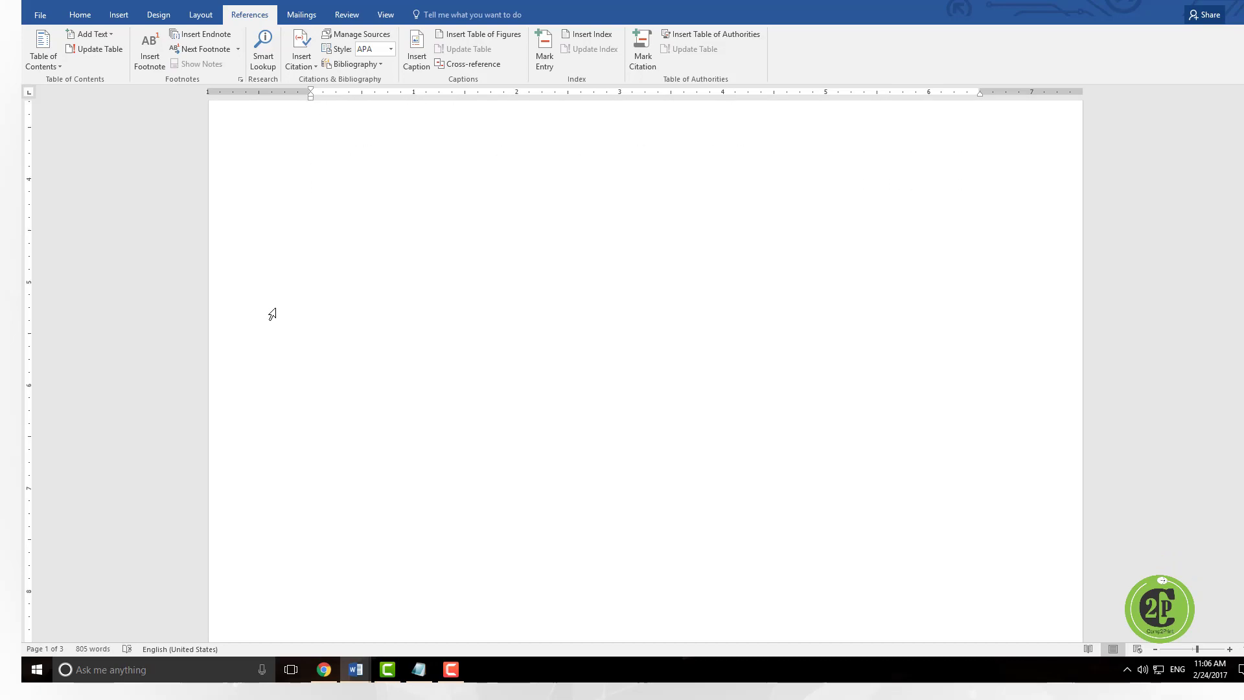
{"action": "scroll", "coordinate": [272, 314], "scroll_direction": "down", "scroll_amount": 15}
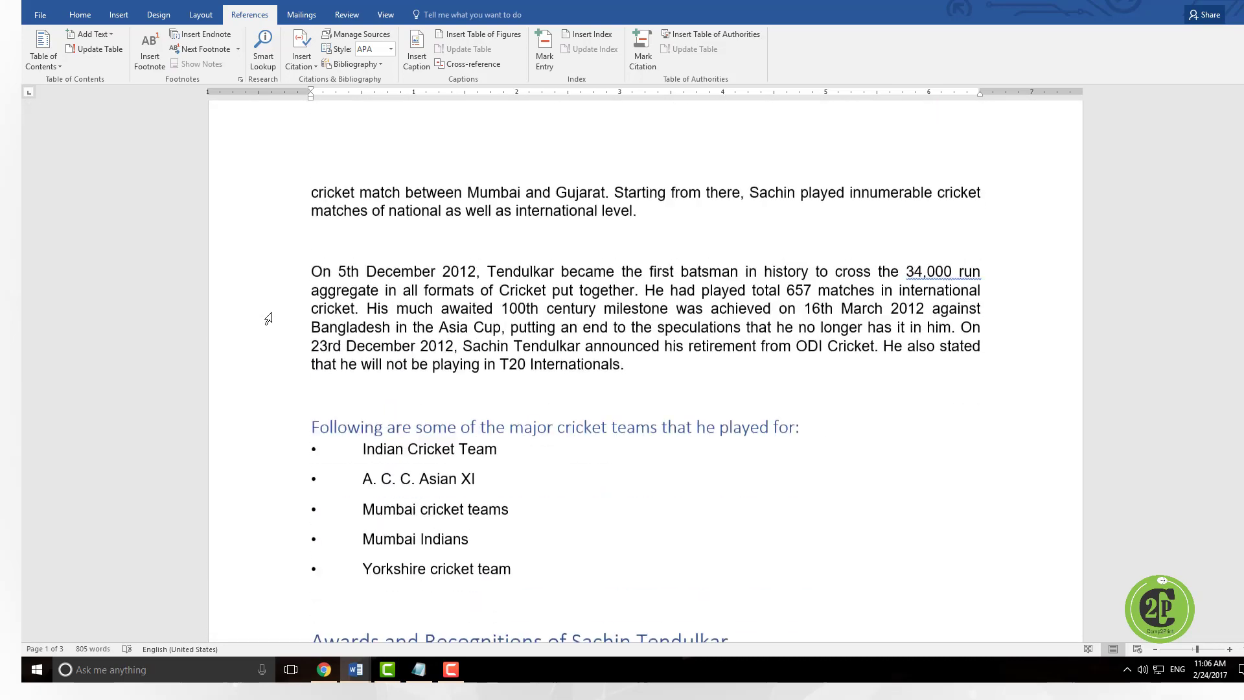
{"action": "scroll", "coordinate": [268, 318], "scroll_direction": "down", "scroll_amount": 10}
{"action": "scroll", "coordinate": [267, 317], "scroll_direction": "up", "scroll_amount": 16}
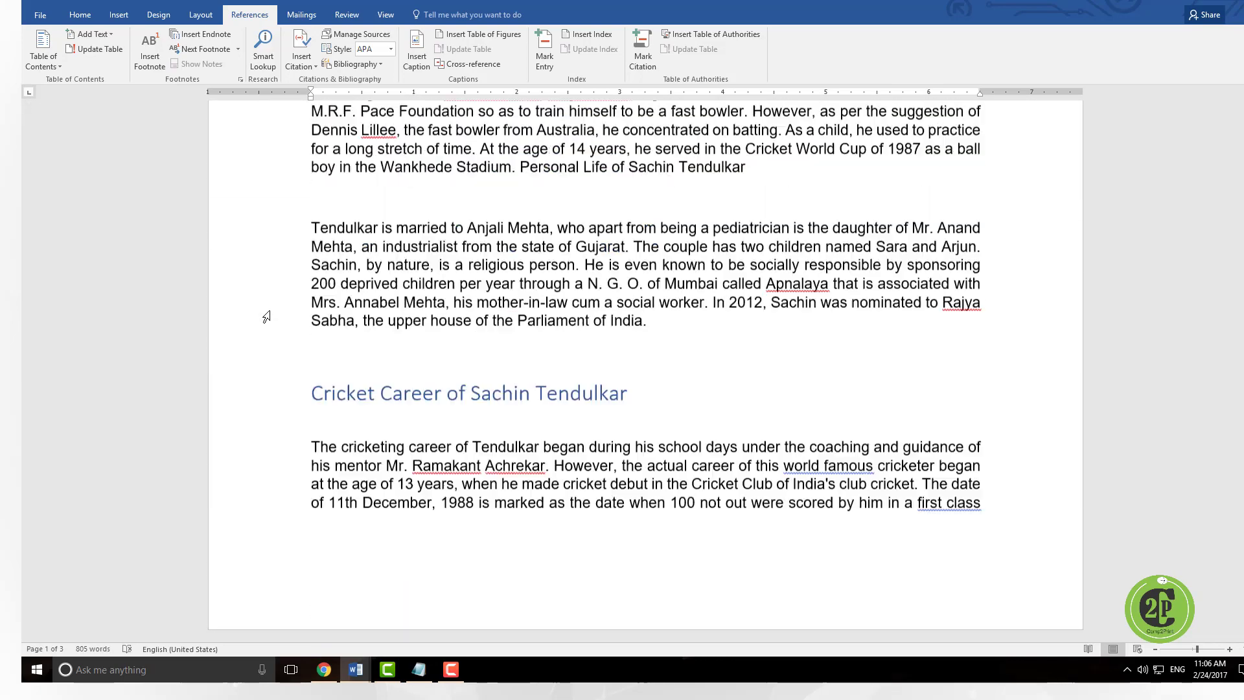
{"action": "scroll", "coordinate": [267, 317], "scroll_direction": "up", "scroll_amount": 15}
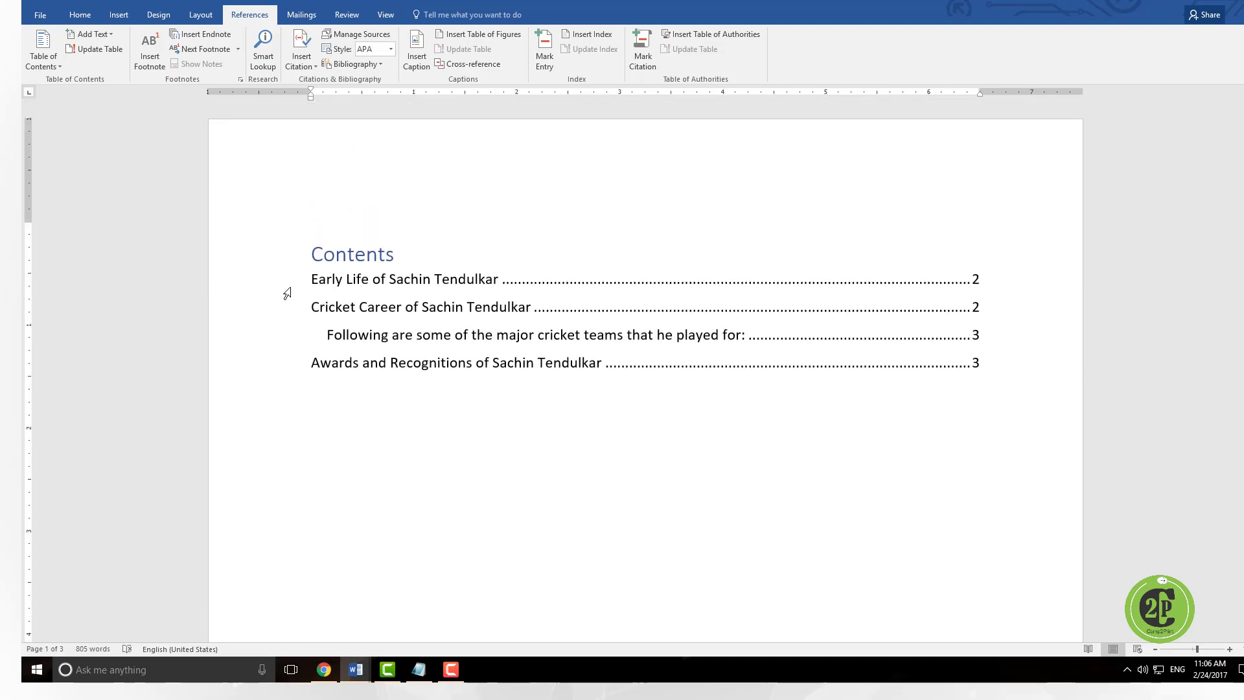
- Add the built-in Integral cover page to the document
{"action": "left_click", "coordinate": [119, 16]}
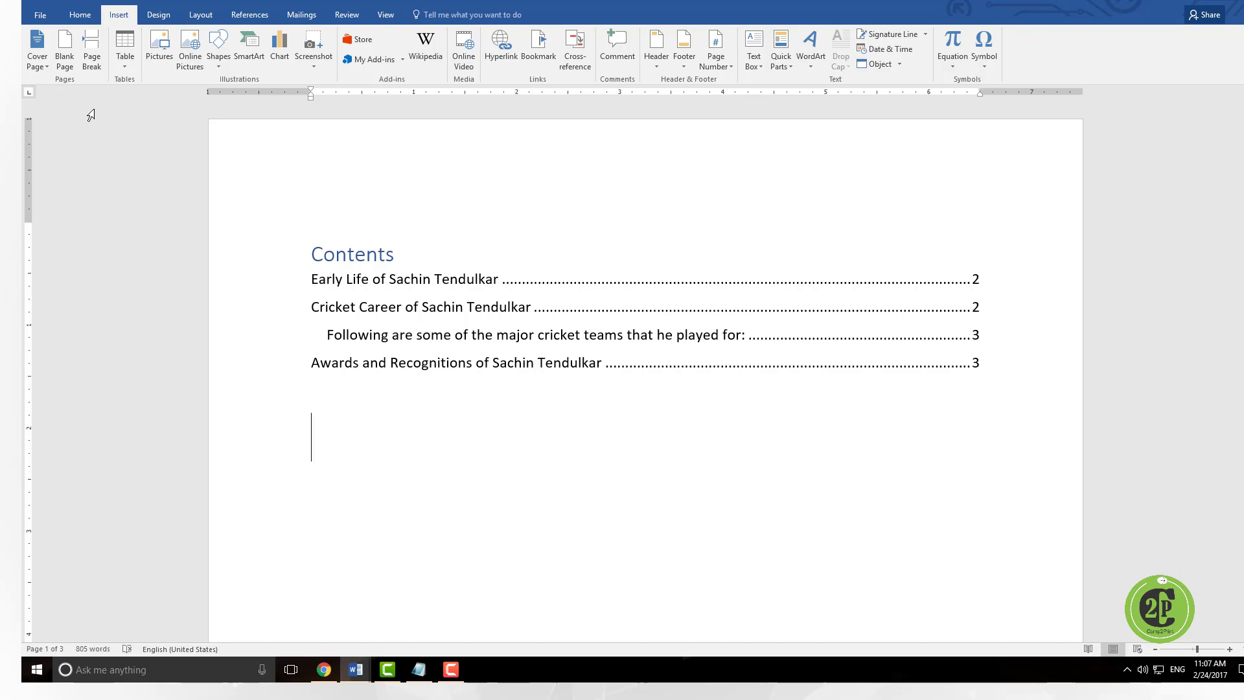
{"action": "scroll", "coordinate": [862, 509], "scroll_direction": "down", "scroll_amount": 15}
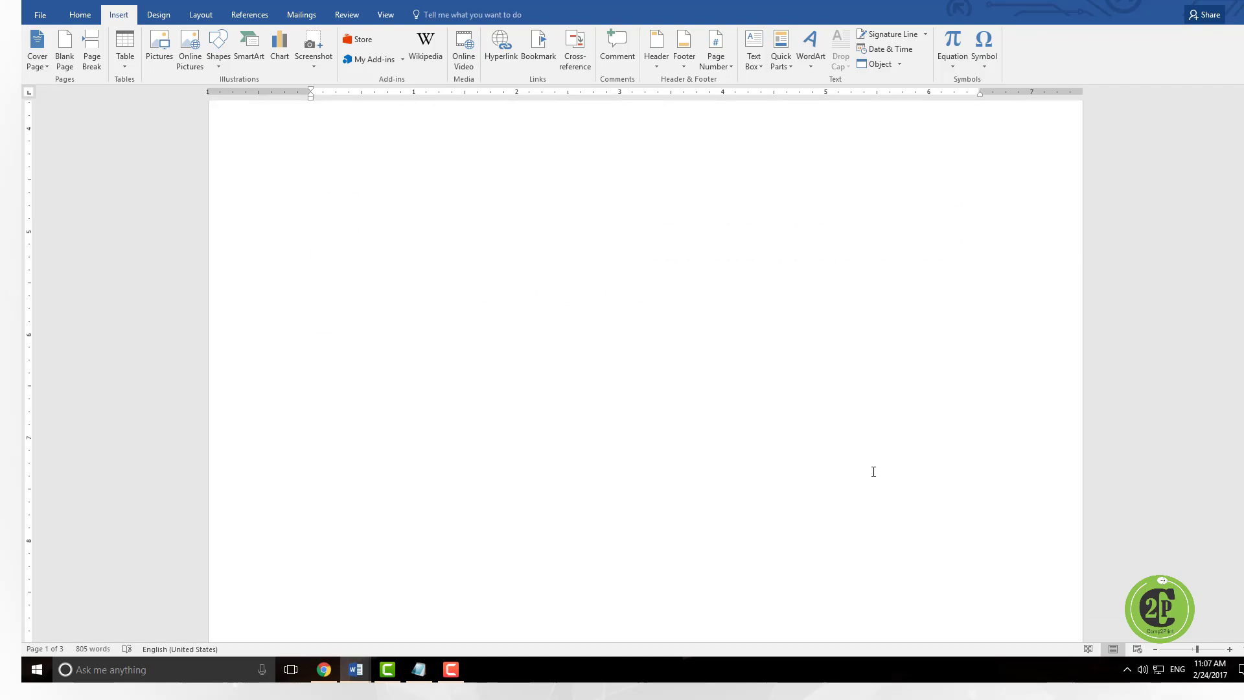
{"action": "scroll", "coordinate": [861, 481], "scroll_direction": "down", "scroll_amount": 18}
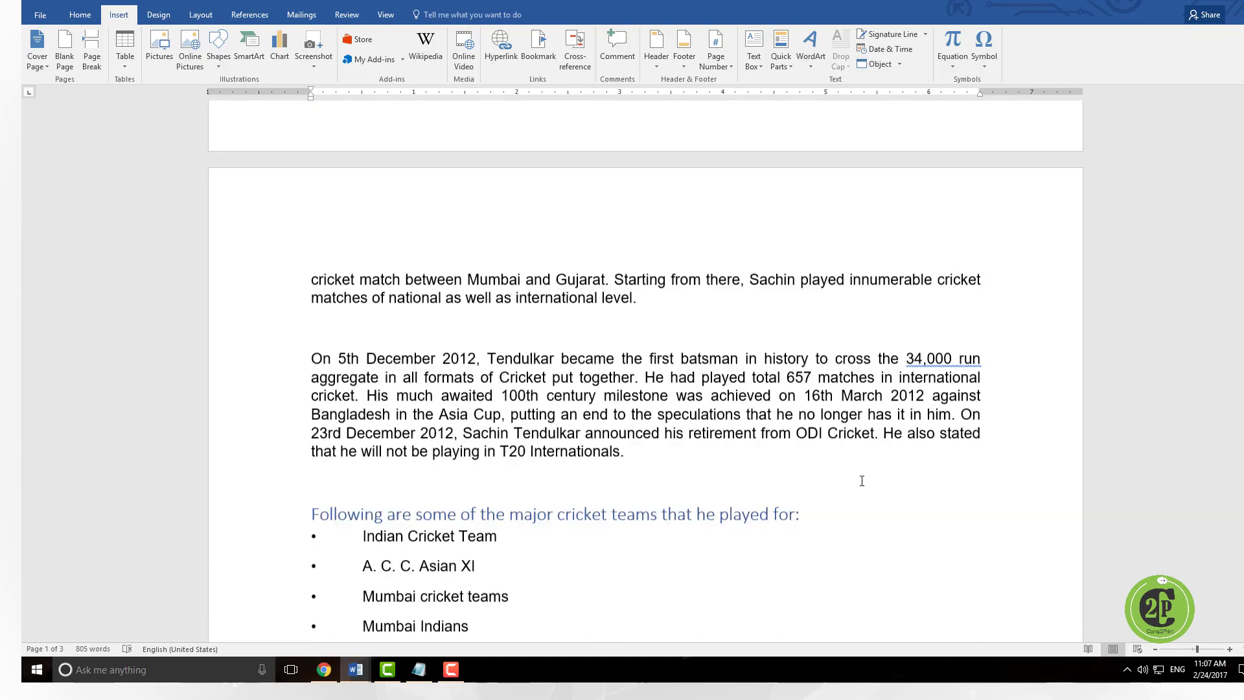
{"action": "scroll", "coordinate": [858, 480], "scroll_direction": "up", "scroll_amount": 7}
{"action": "scroll", "coordinate": [859, 479], "scroll_direction": "up", "scroll_amount": 16}
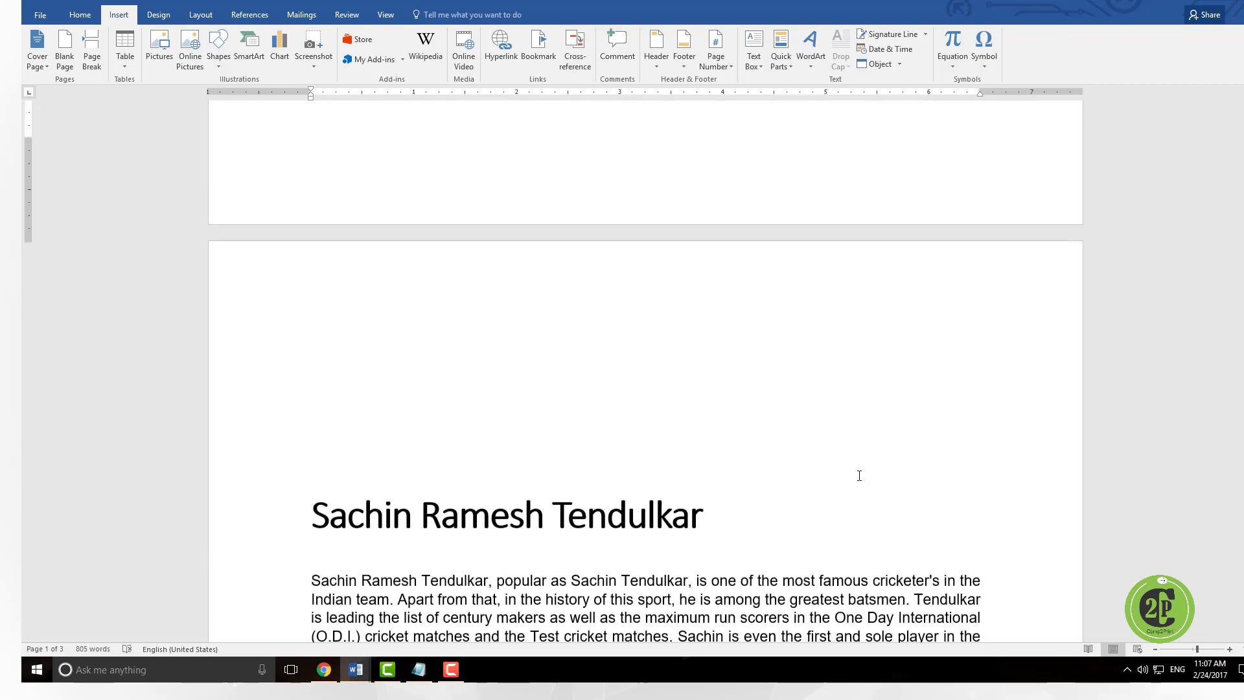
{"action": "scroll", "coordinate": [860, 459], "scroll_direction": "up", "scroll_amount": 1}
{"action": "right_click", "coordinate": [167, 79]}
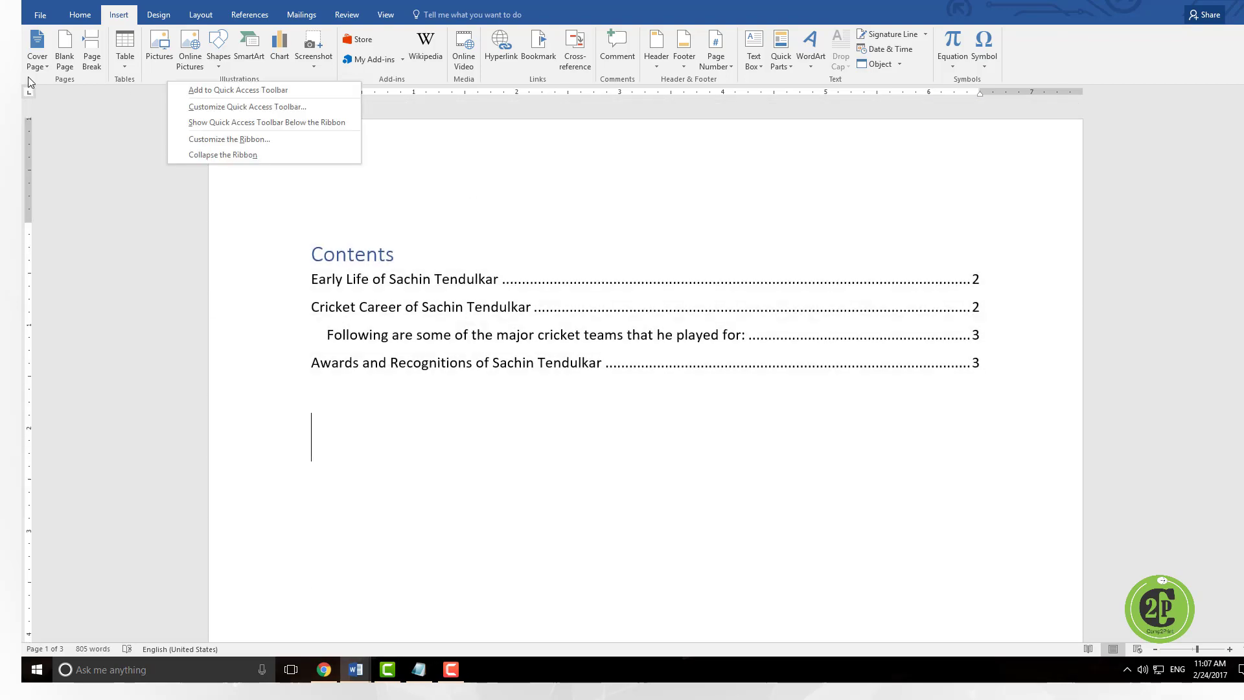
{"action": "right_click", "coordinate": [41, 65]}
{"action": "left_click", "coordinate": [41, 59]}
{"action": "left_click", "coordinate": [41, 58]}
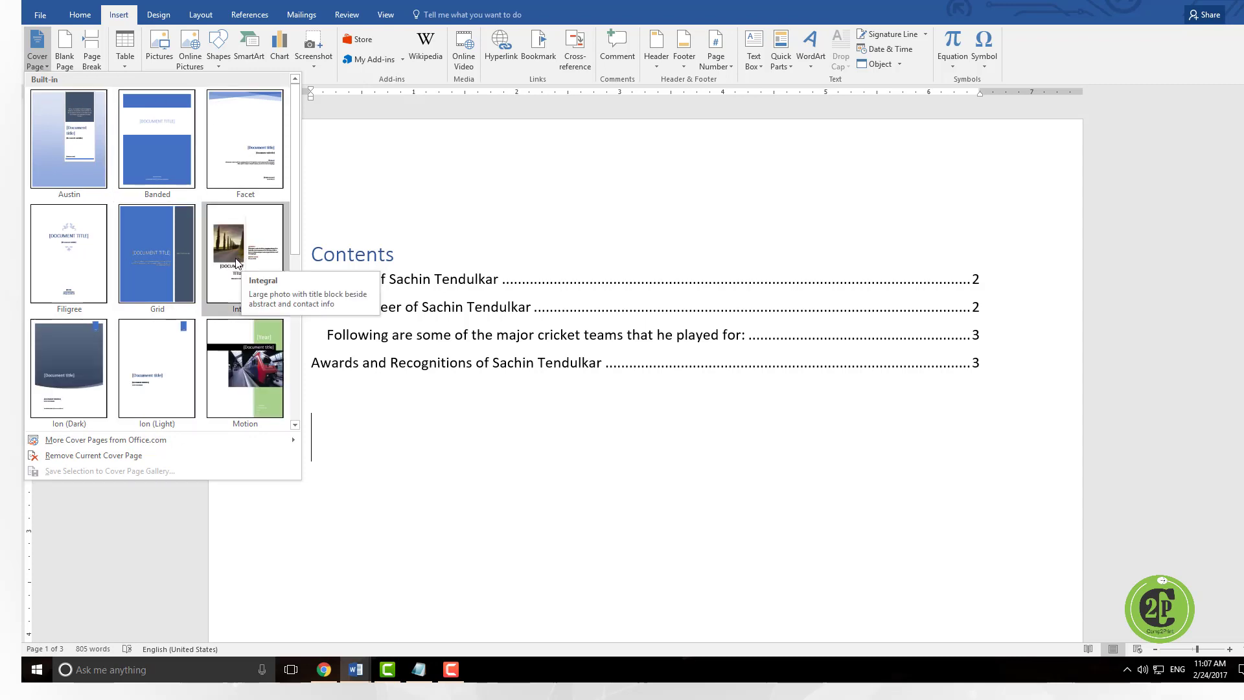
{"action": "mouse_move", "coordinate": [102, 446]}
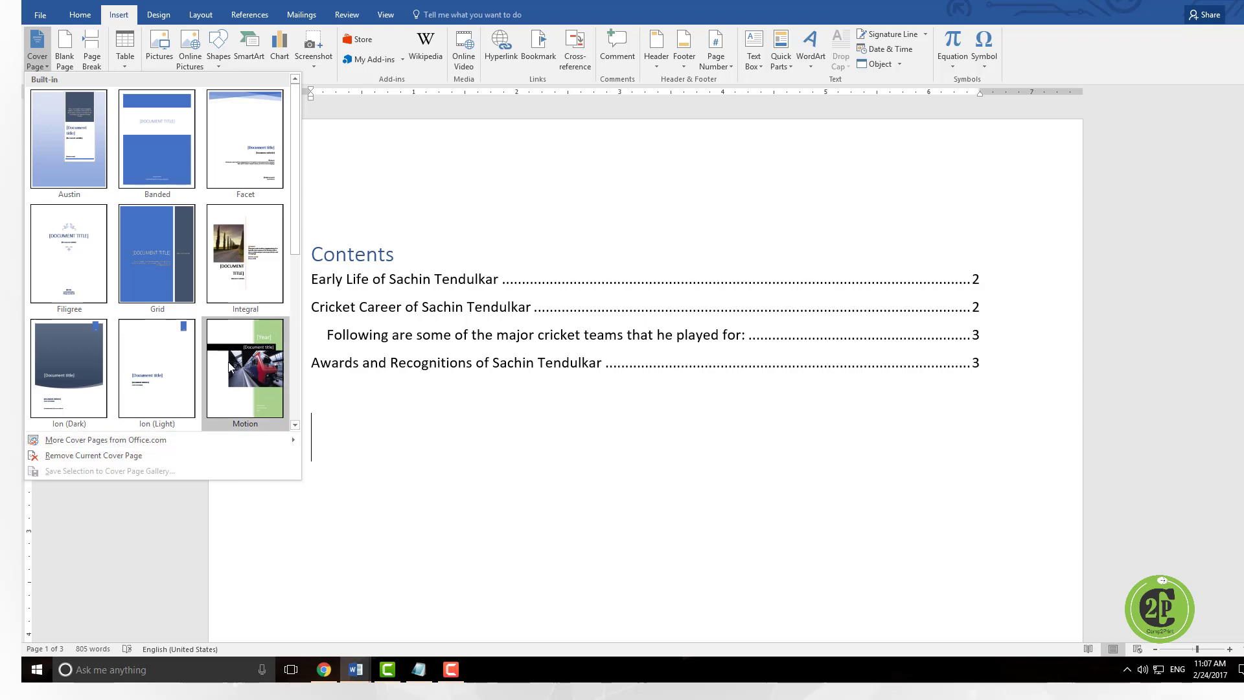
{"action": "left_click", "coordinate": [244, 275]}
- Replace the placeholder photo on the cover page with the "batting" picture from the Downloads folder
{"action": "scroll", "coordinate": [469, 263], "scroll_direction": "down", "scroll_amount": 3}
{"action": "scroll", "coordinate": [469, 263], "scroll_direction": "down", "scroll_amount": 5}
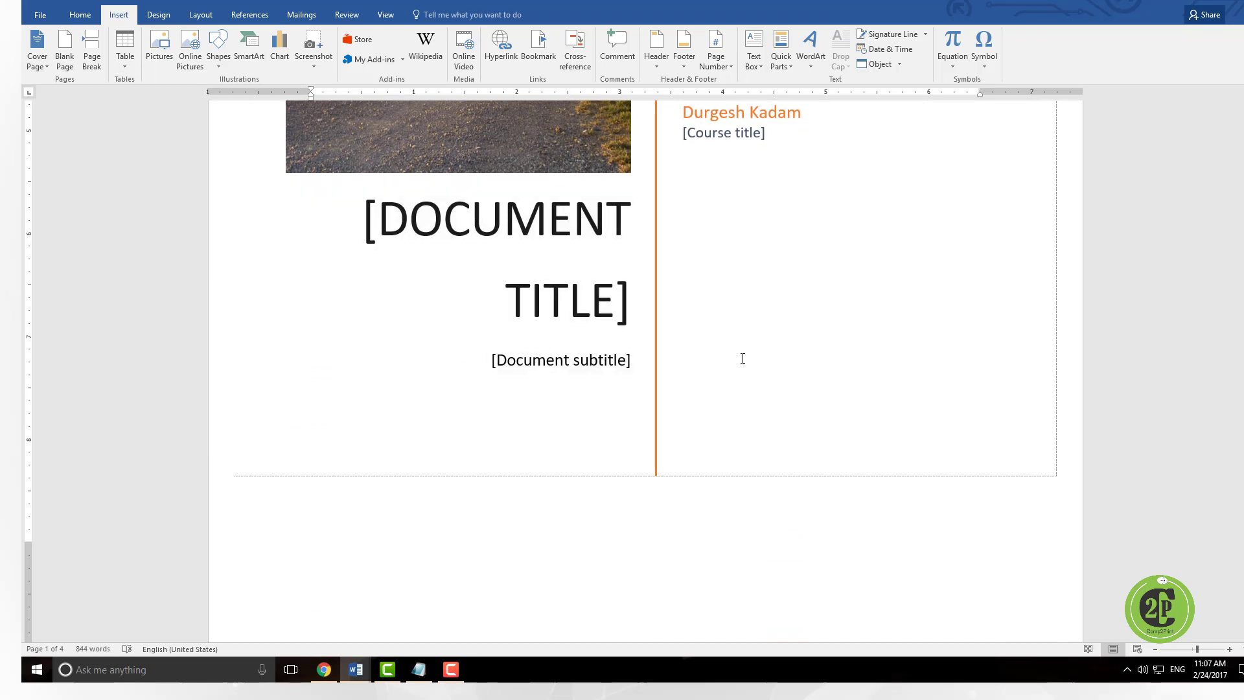
{"action": "scroll", "coordinate": [743, 358], "scroll_direction": "up", "scroll_amount": 4}
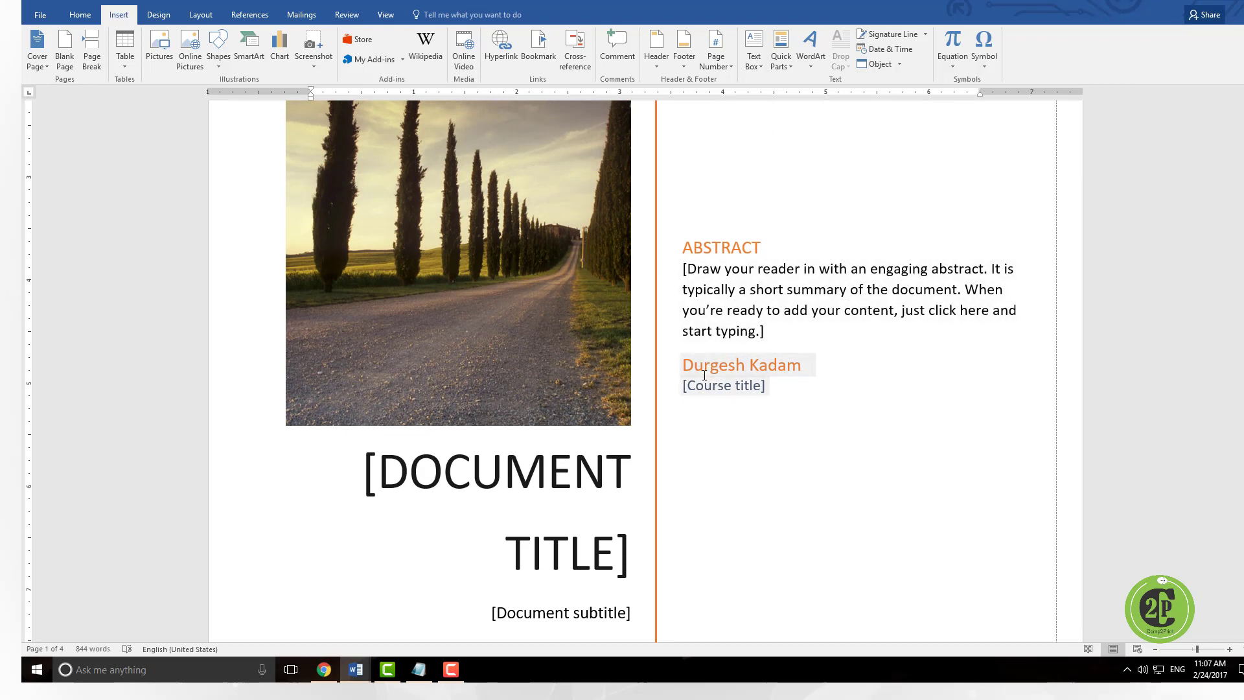
{"action": "scroll", "coordinate": [509, 324], "scroll_direction": "up", "scroll_amount": 2}
{"action": "left_click", "coordinate": [500, 324]}
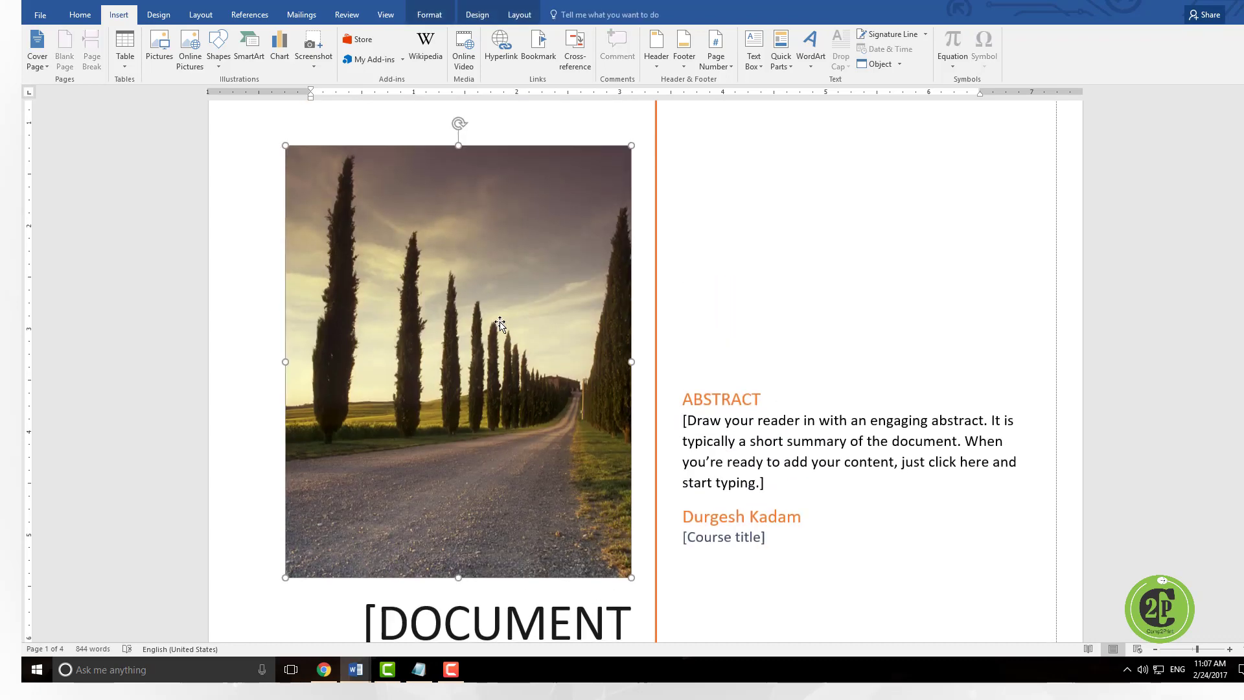
{"action": "left_click_drag", "start_coordinate": [501, 323], "coordinate": [523, 310]}
{"action": "left_click", "coordinate": [523, 309]}
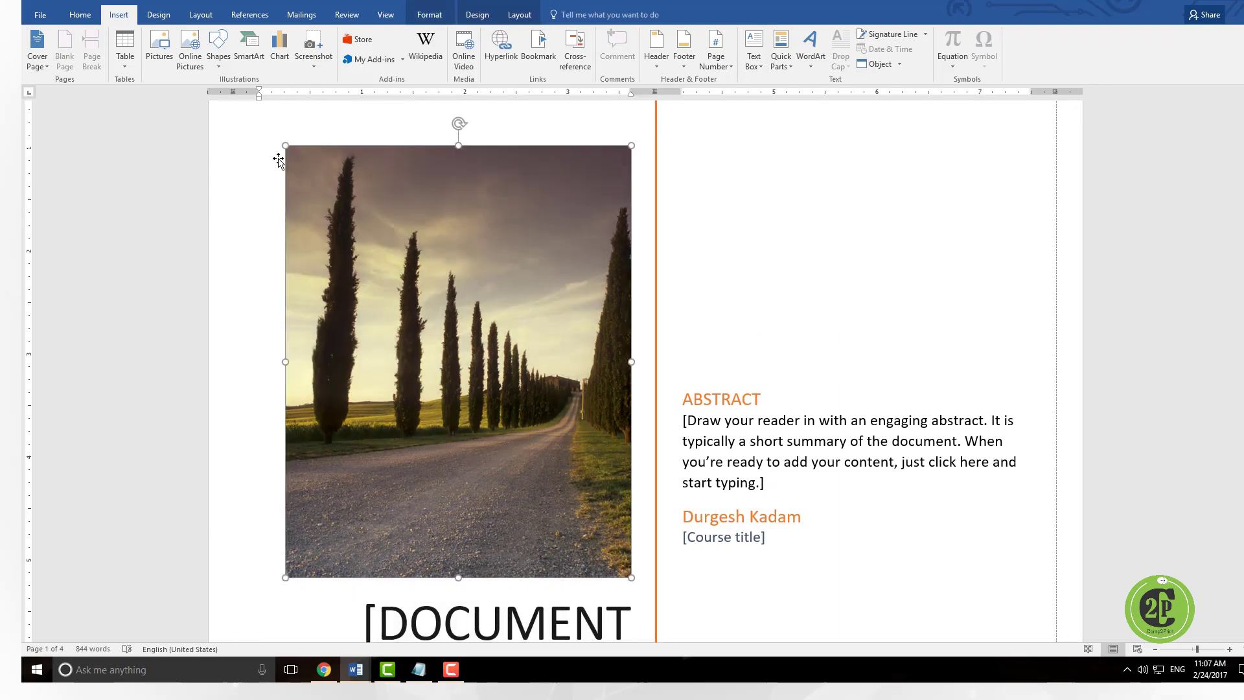
{"action": "left_click", "coordinate": [71, 14]}
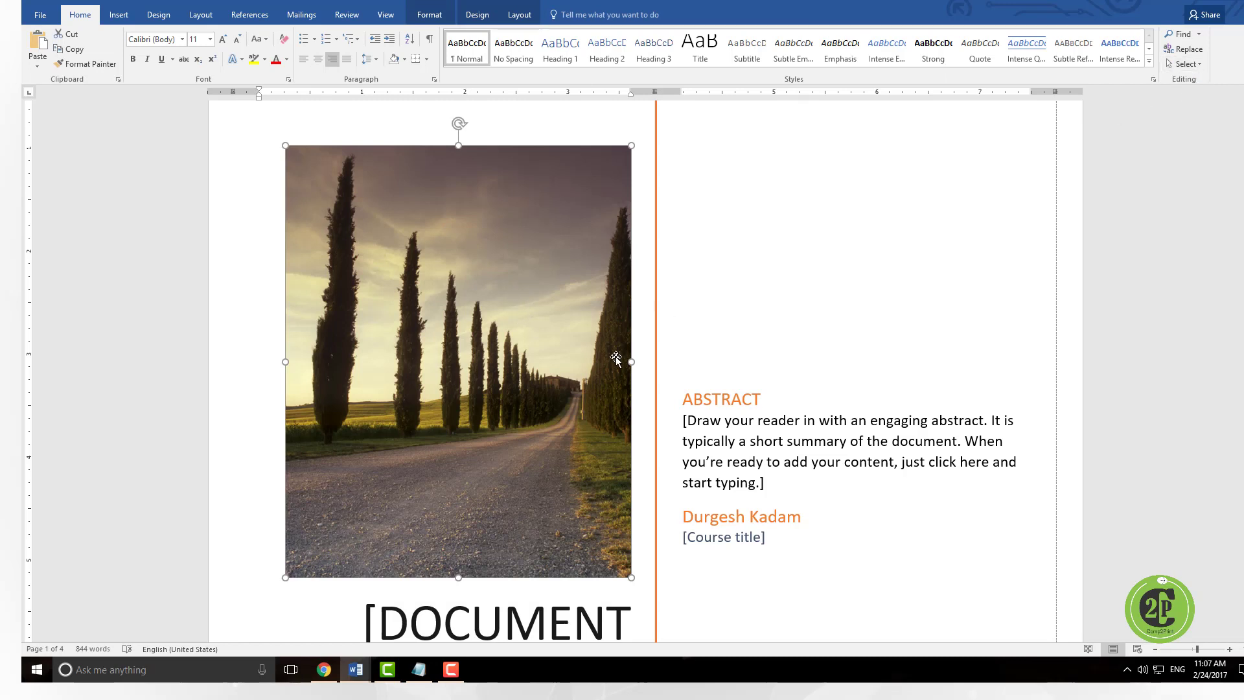
{"action": "right_click", "coordinate": [457, 340]}
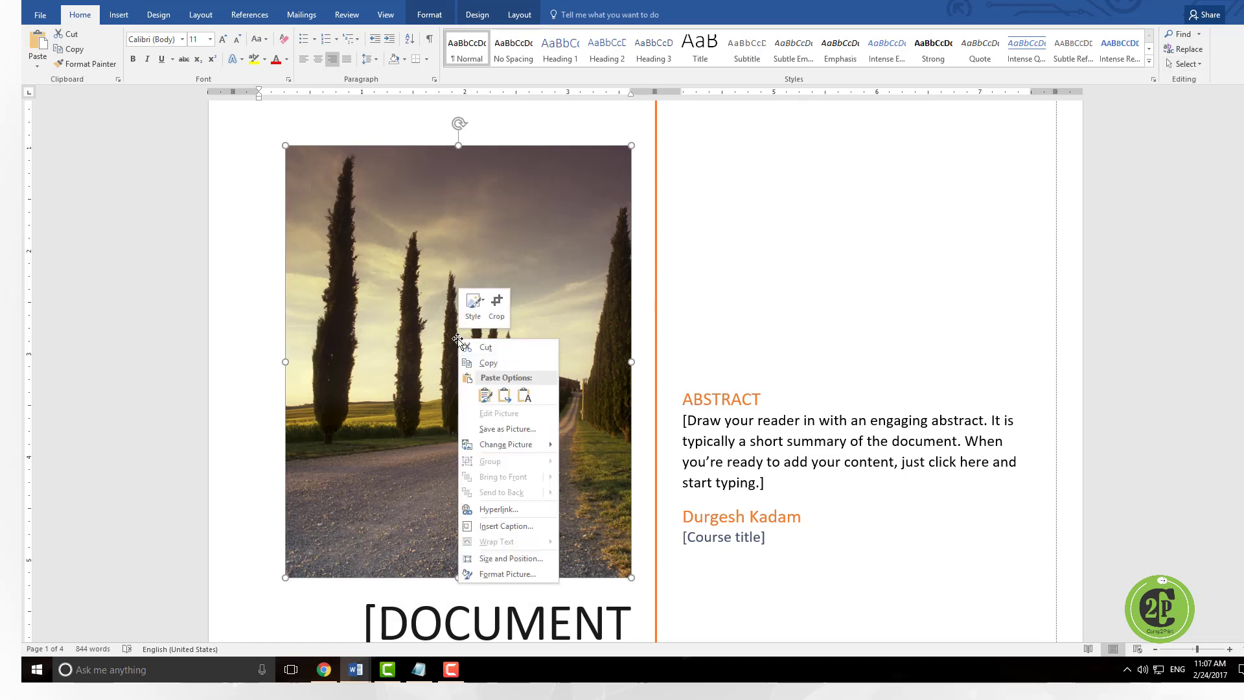
{"action": "mouse_move", "coordinate": [528, 447]}
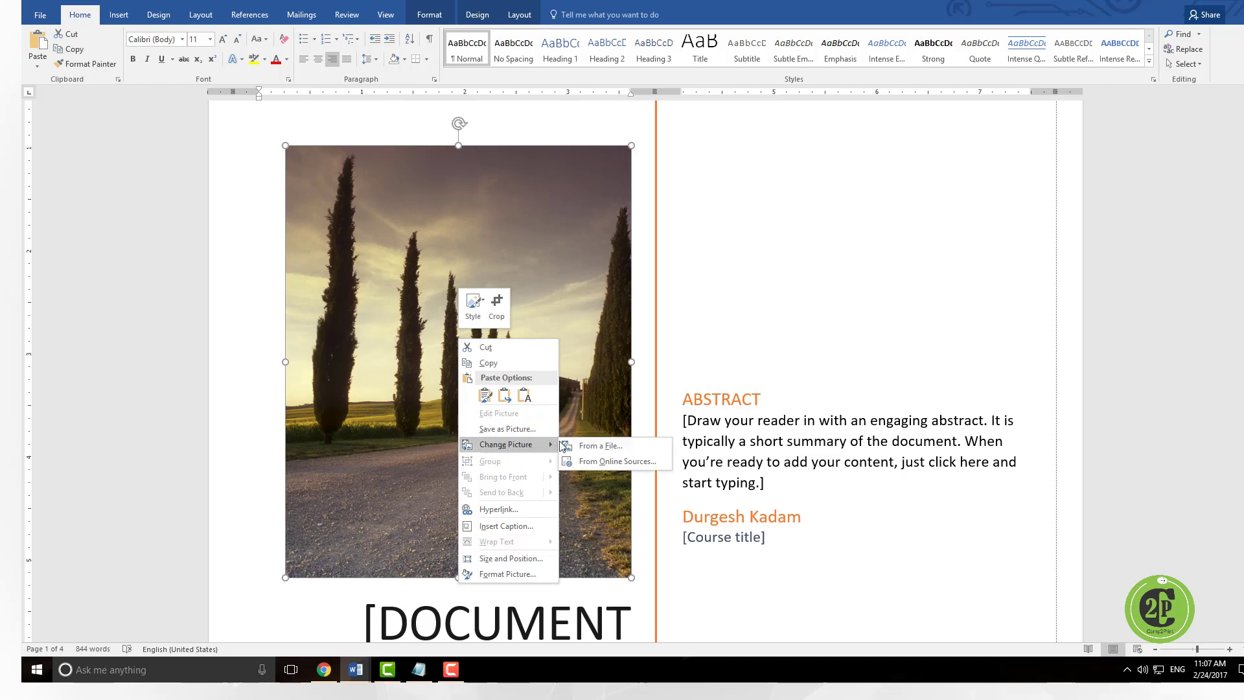
{"action": "left_click", "coordinate": [611, 450]}
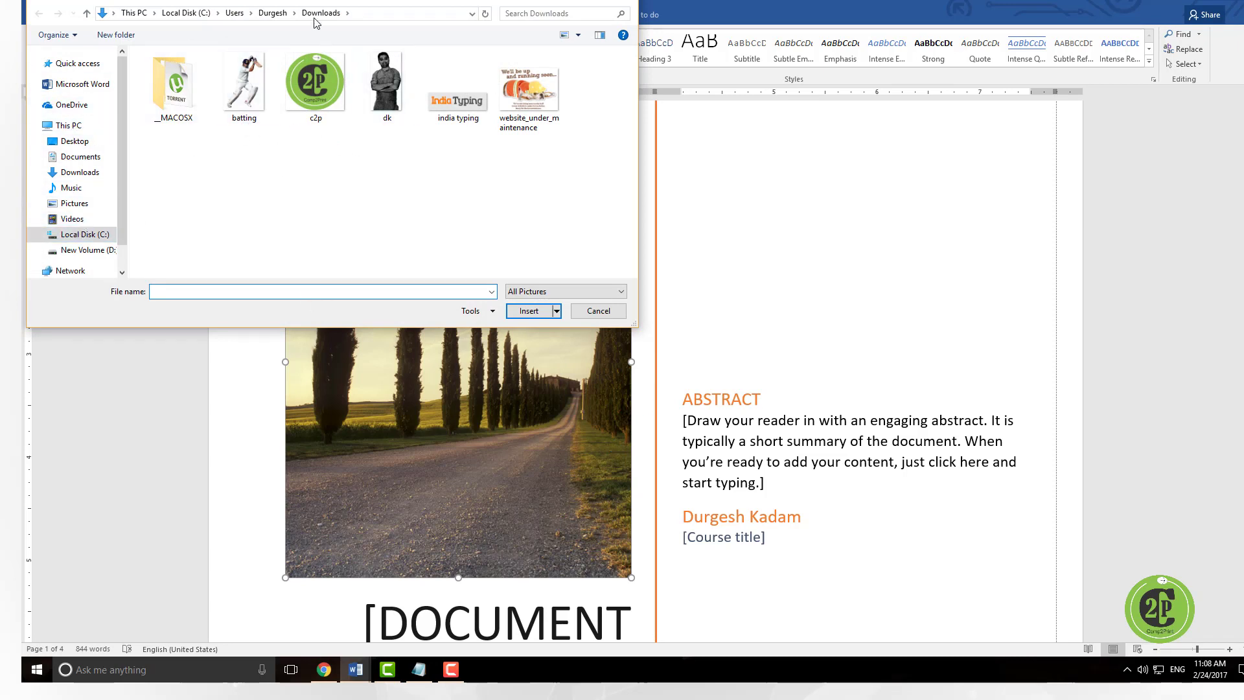
{"action": "left_click", "coordinate": [247, 96]}
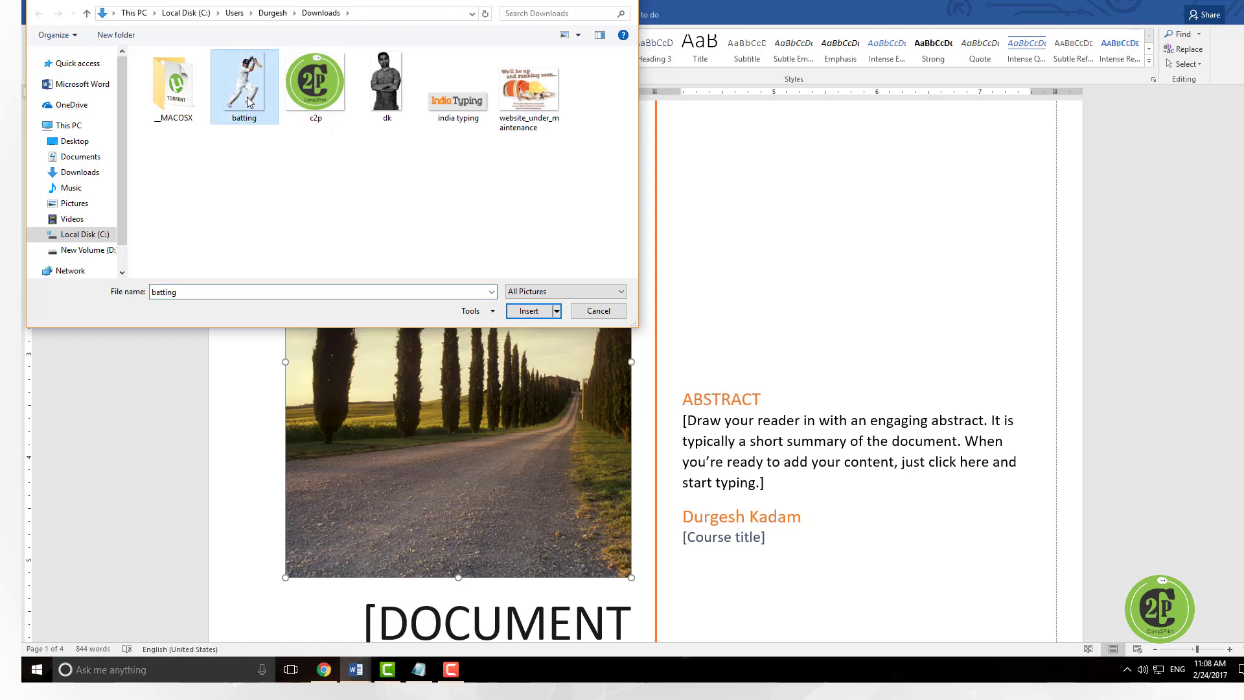
{"action": "left_click", "coordinate": [533, 311]}
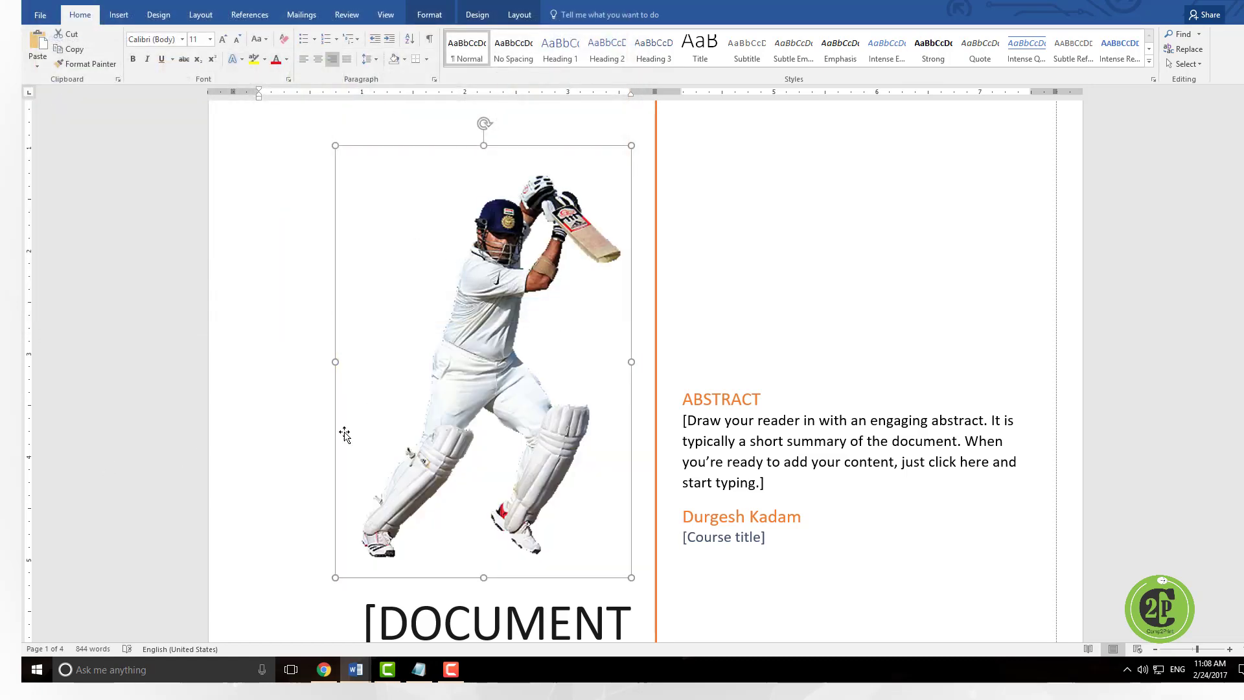
- Copy the heading "Sachin Ramesh Tendulkar" that stands above the report's introductory paragraph
{"action": "scroll", "coordinate": [346, 431], "scroll_direction": "down", "scroll_amount": 2}
{"action": "scroll", "coordinate": [346, 430], "scroll_direction": "up", "scroll_amount": 2}
{"action": "scroll", "coordinate": [346, 421], "scroll_direction": "down", "scroll_amount": 6}
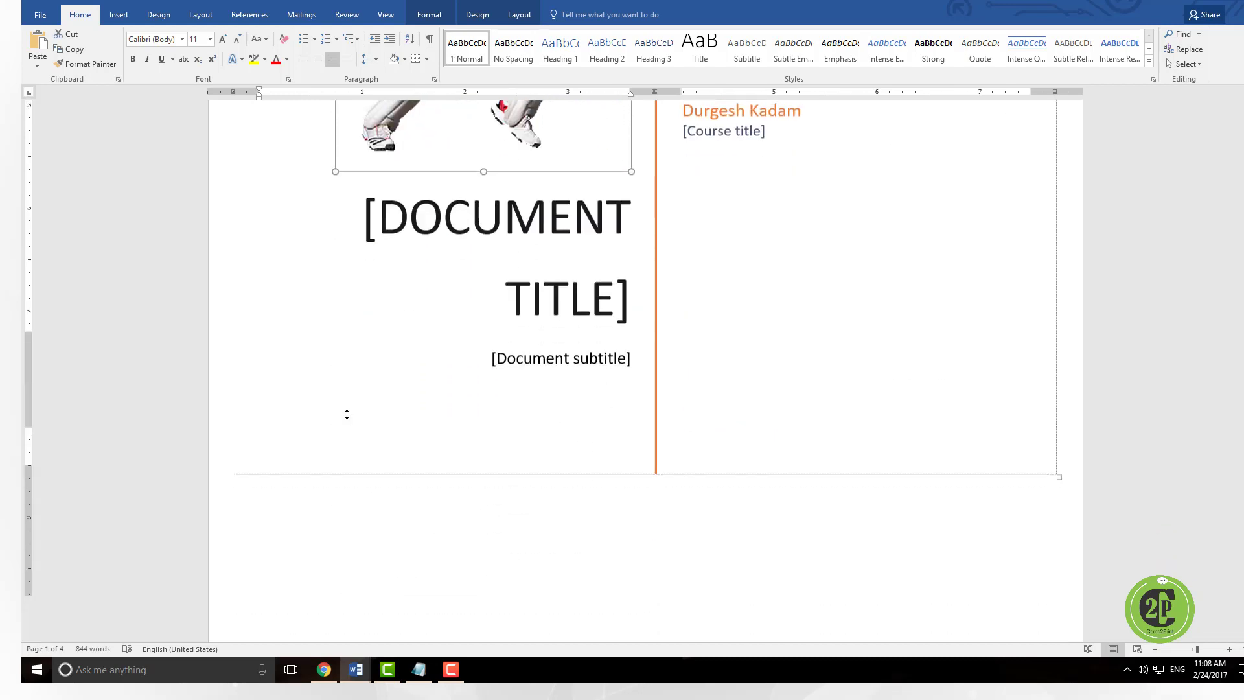
{"action": "scroll", "coordinate": [347, 414], "scroll_direction": "down", "scroll_amount": 1}
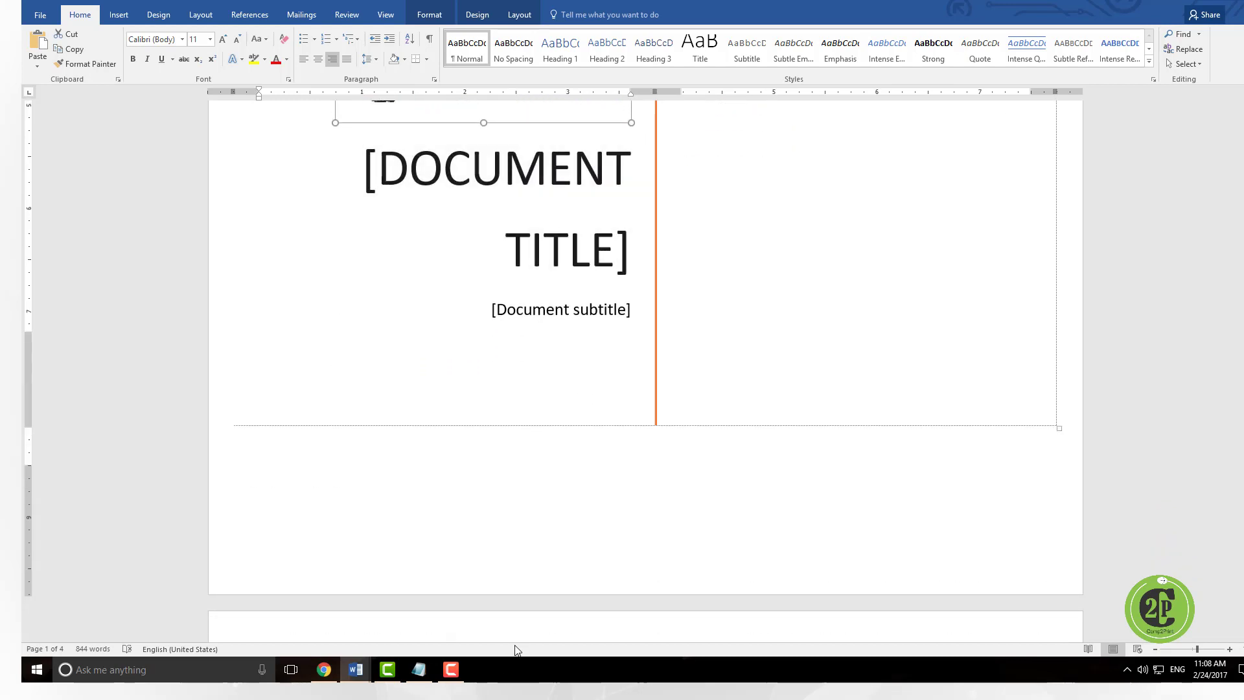
{"action": "scroll", "coordinate": [539, 524], "scroll_direction": "down", "scroll_amount": 15}
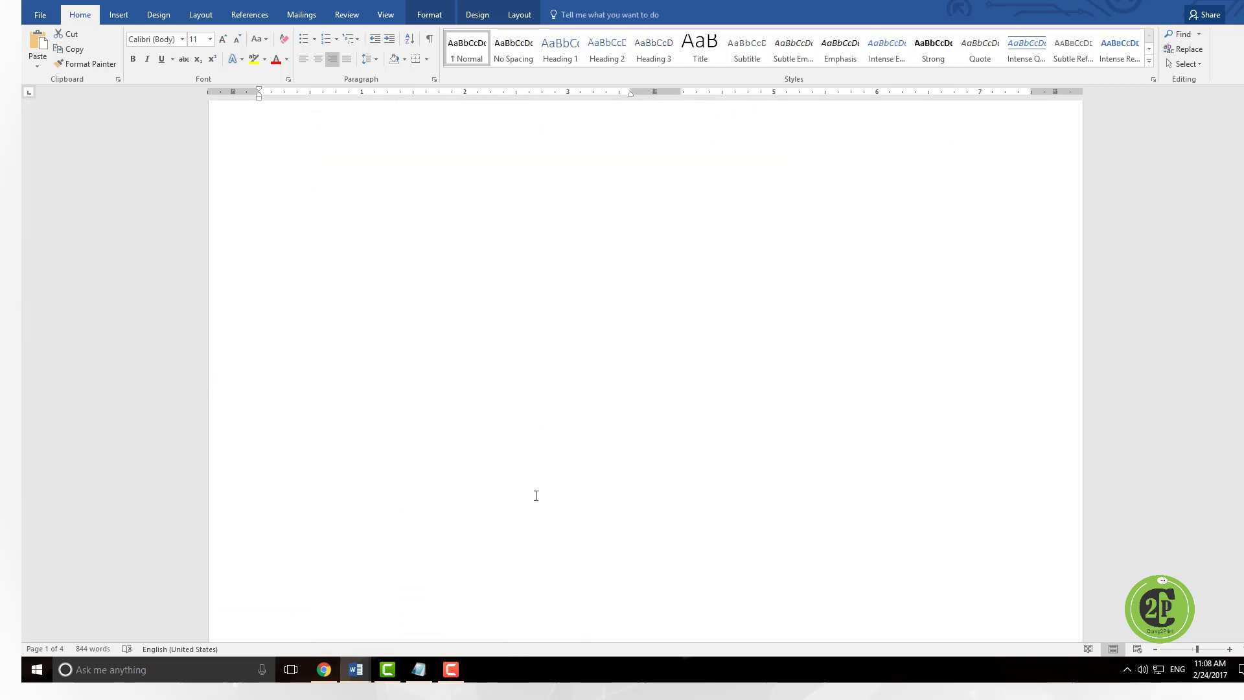
{"action": "scroll", "coordinate": [534, 498], "scroll_direction": "down", "scroll_amount": 4}
{"action": "left_click_drag", "start_coordinate": [311, 523], "coordinate": [651, 506]}
{"action": "right_click", "coordinate": [623, 516]}
{"action": "left_click", "coordinate": [661, 360]}
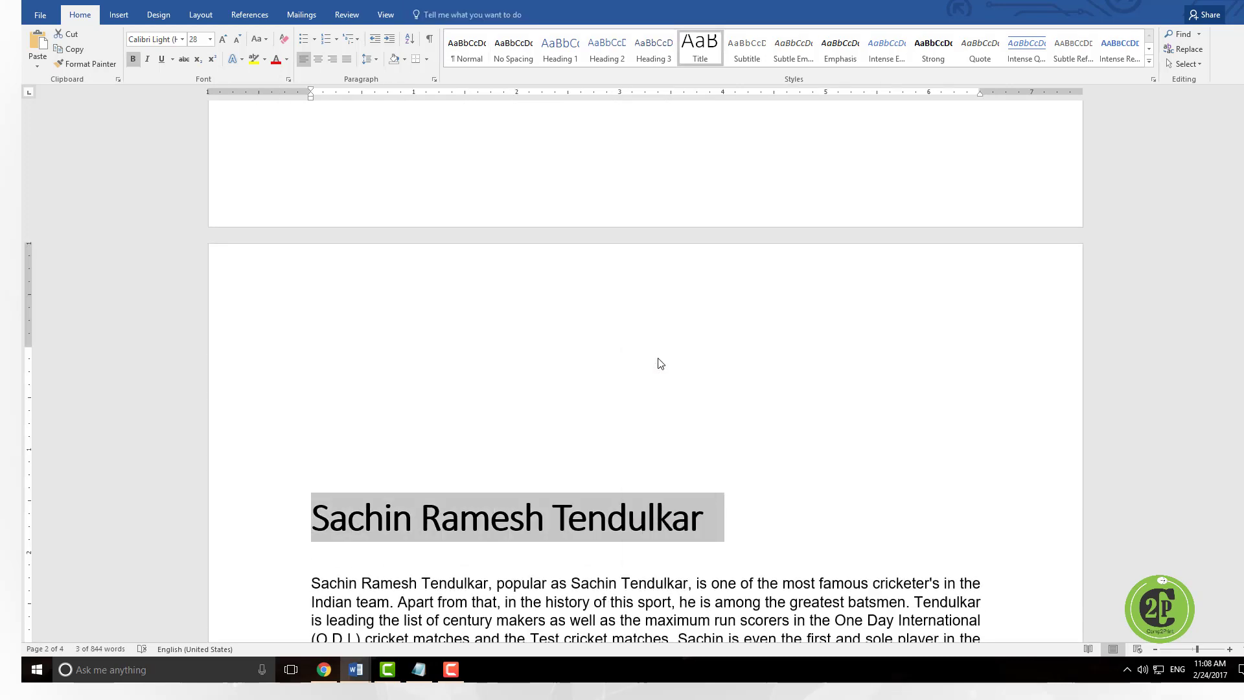
- Replace the cover page's document title placeholder with the copied heading and left-align it
{"action": "scroll", "coordinate": [658, 361], "scroll_direction": "up", "scroll_amount": 15}
{"action": "scroll", "coordinate": [656, 366], "scroll_direction": "up", "scroll_amount": 6}
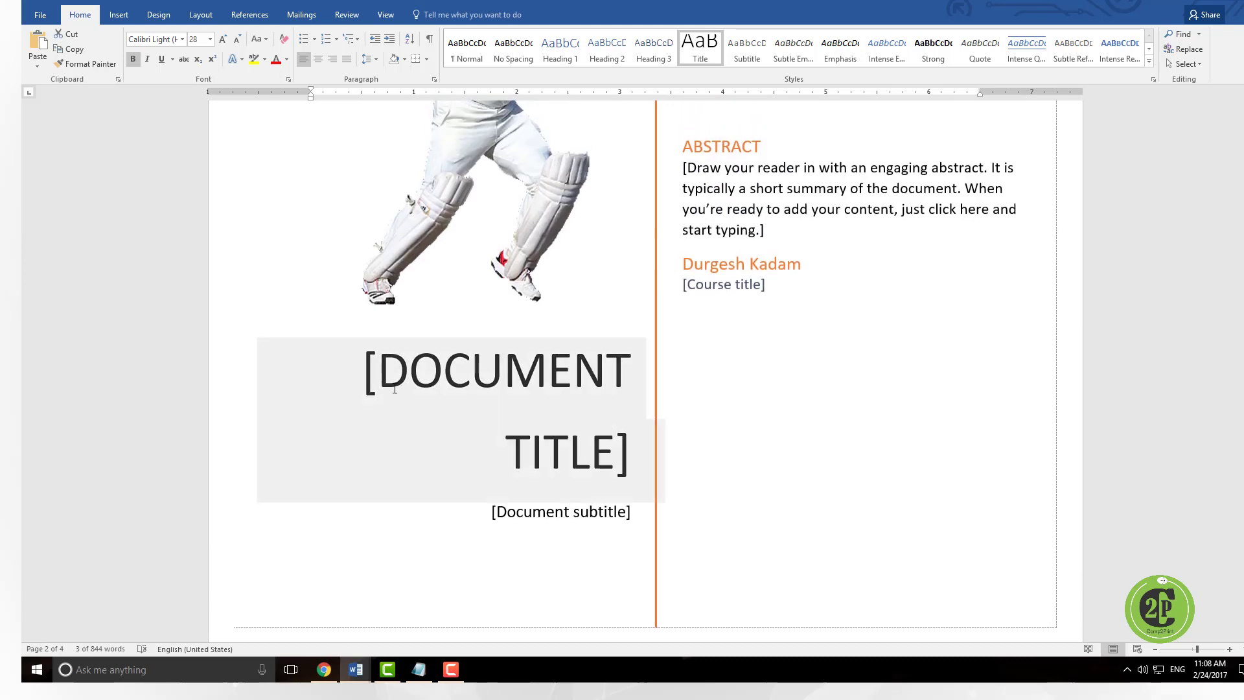
{"action": "left_click_drag", "start_coordinate": [639, 457], "coordinate": [386, 372]}
{"action": "right_click", "coordinate": [387, 372]}
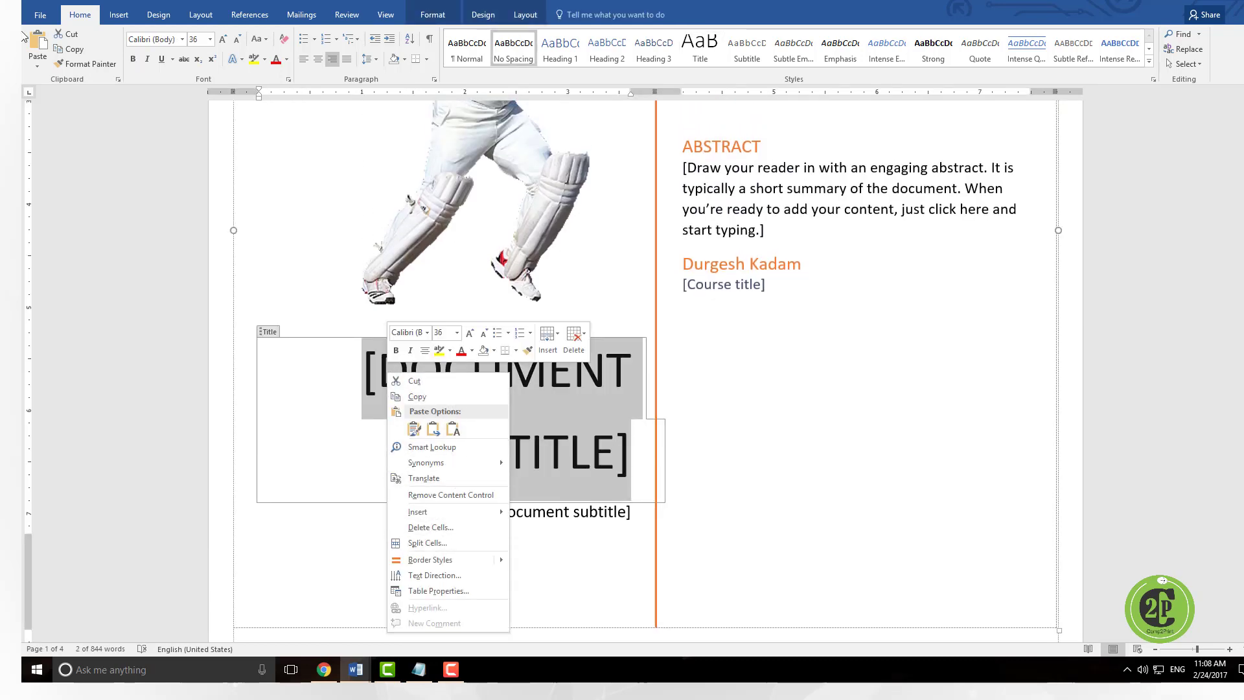
{"action": "left_click", "coordinate": [39, 47]}
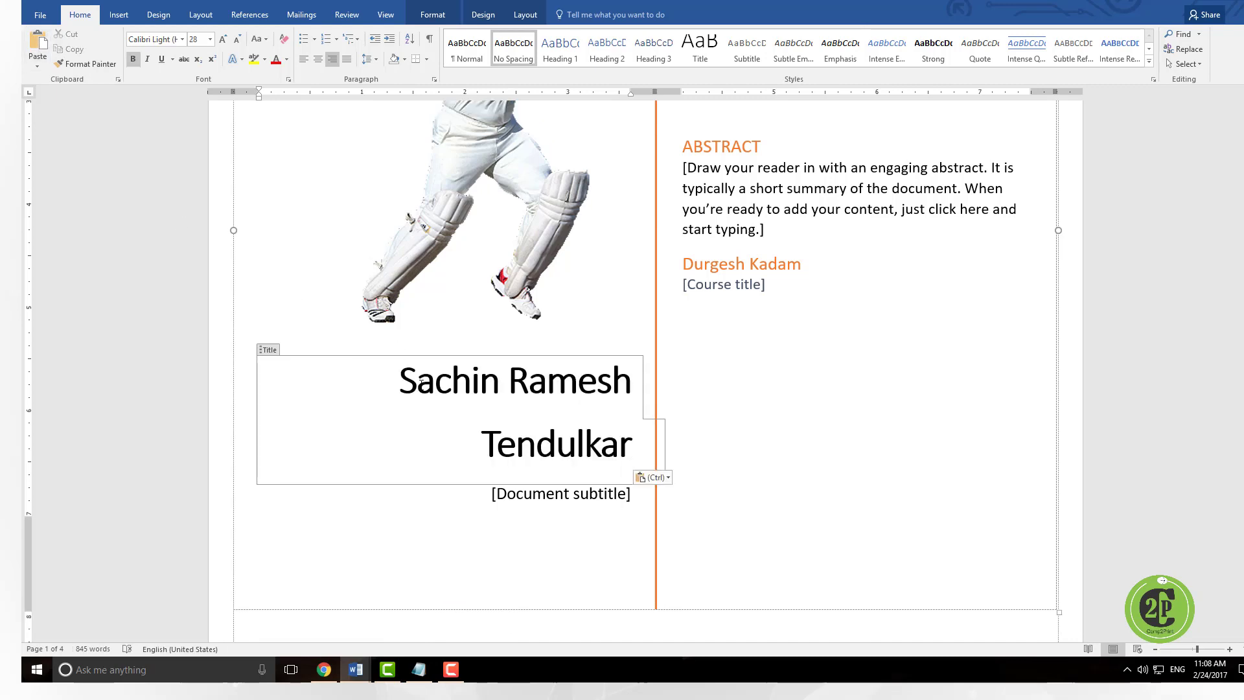
{"action": "left_click", "coordinate": [394, 371]}
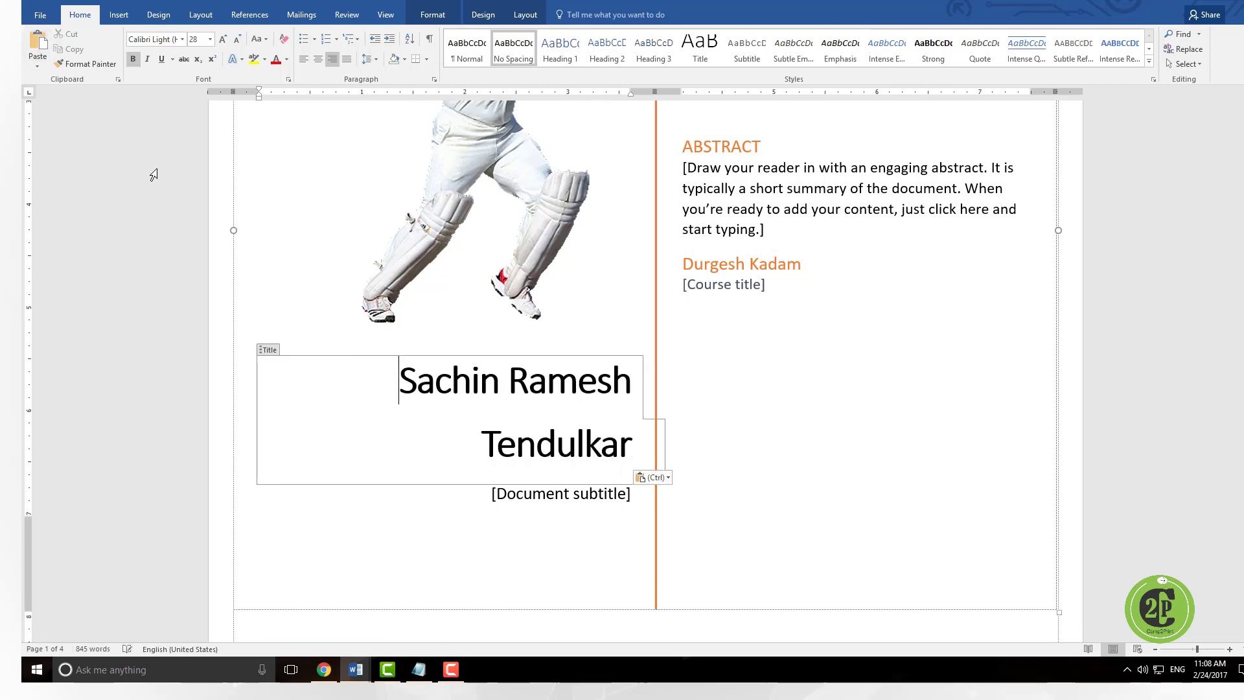
{"action": "left_click", "coordinate": [301, 60]}
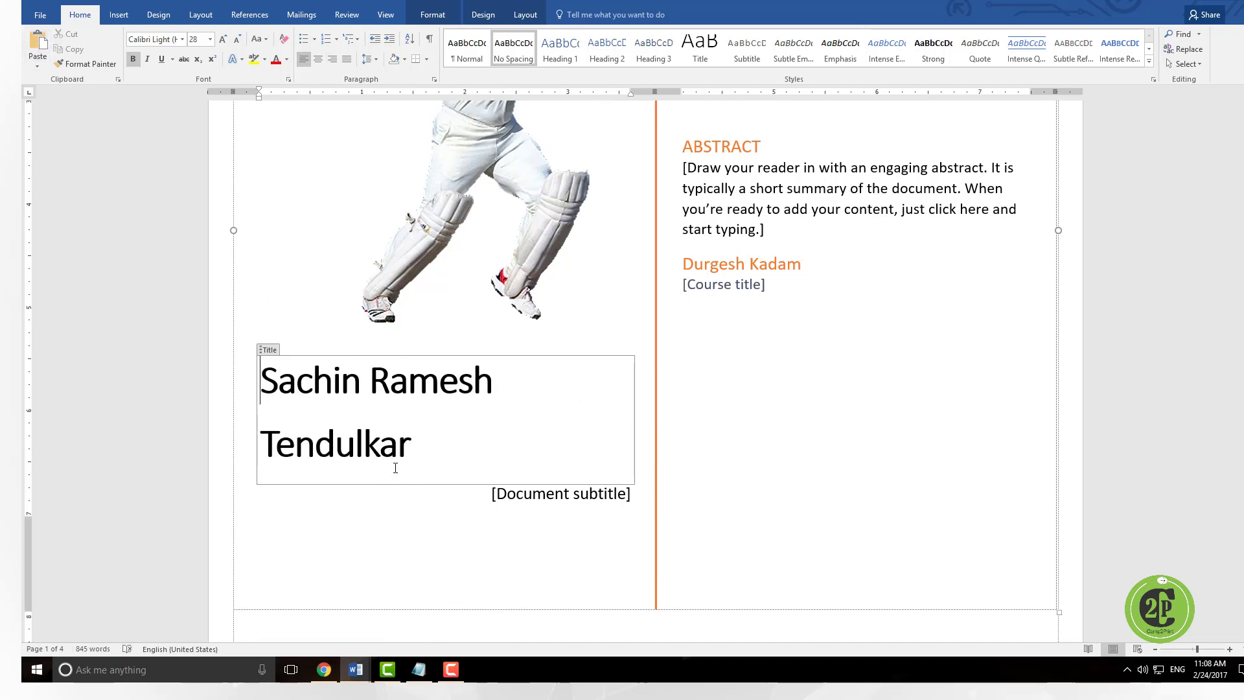
- Fill in the cover page's document subtitle as "God of Cricket"
{"action": "left_click", "coordinate": [626, 476]}
{"action": "left_click", "coordinate": [624, 494]}
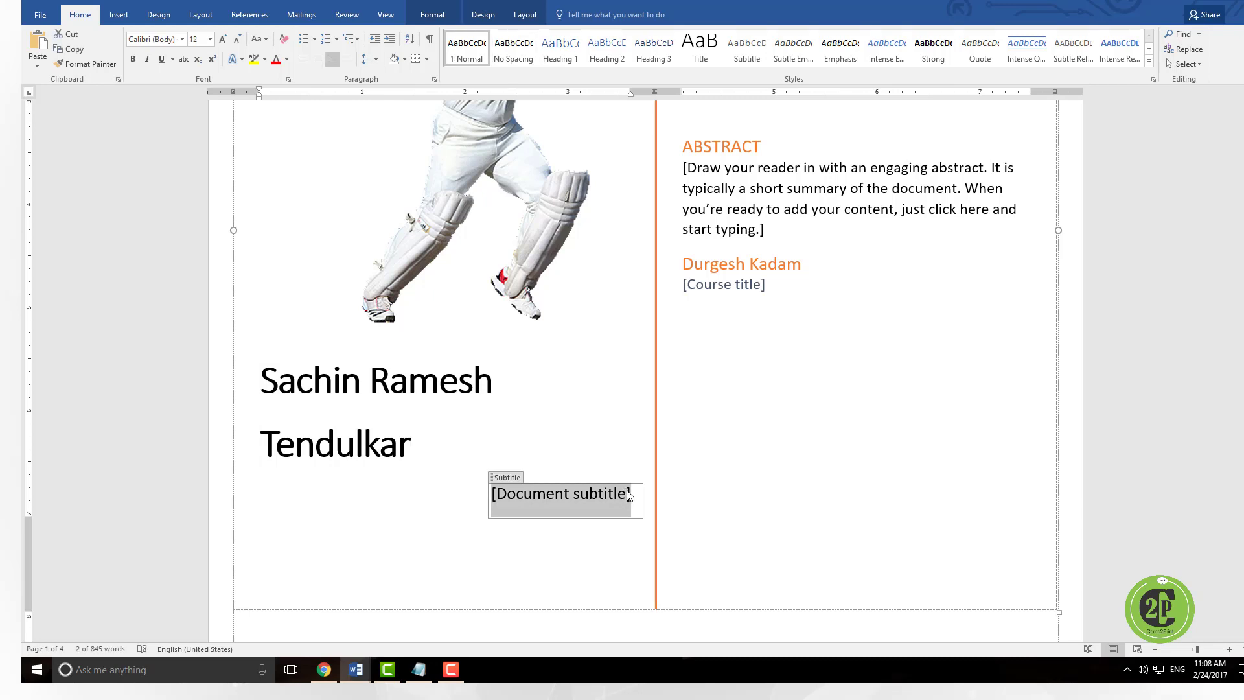
{"action": "type", "text": "Go"}
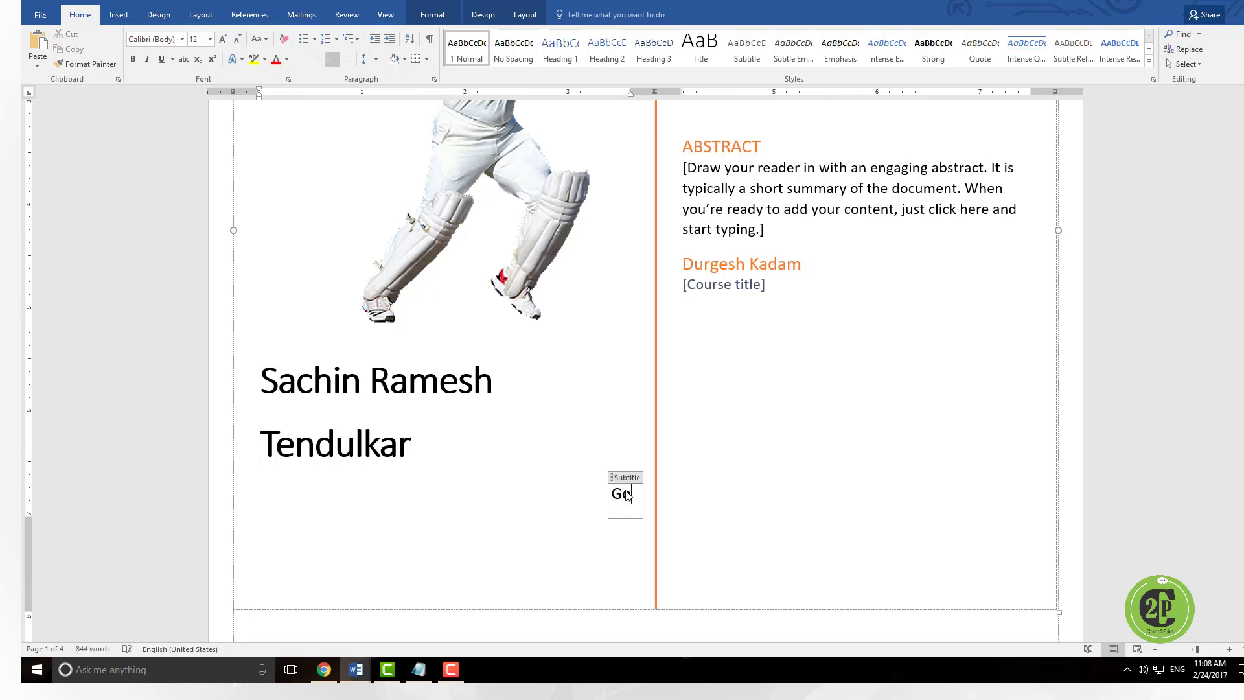
{"action": "type", "text": "d of"}
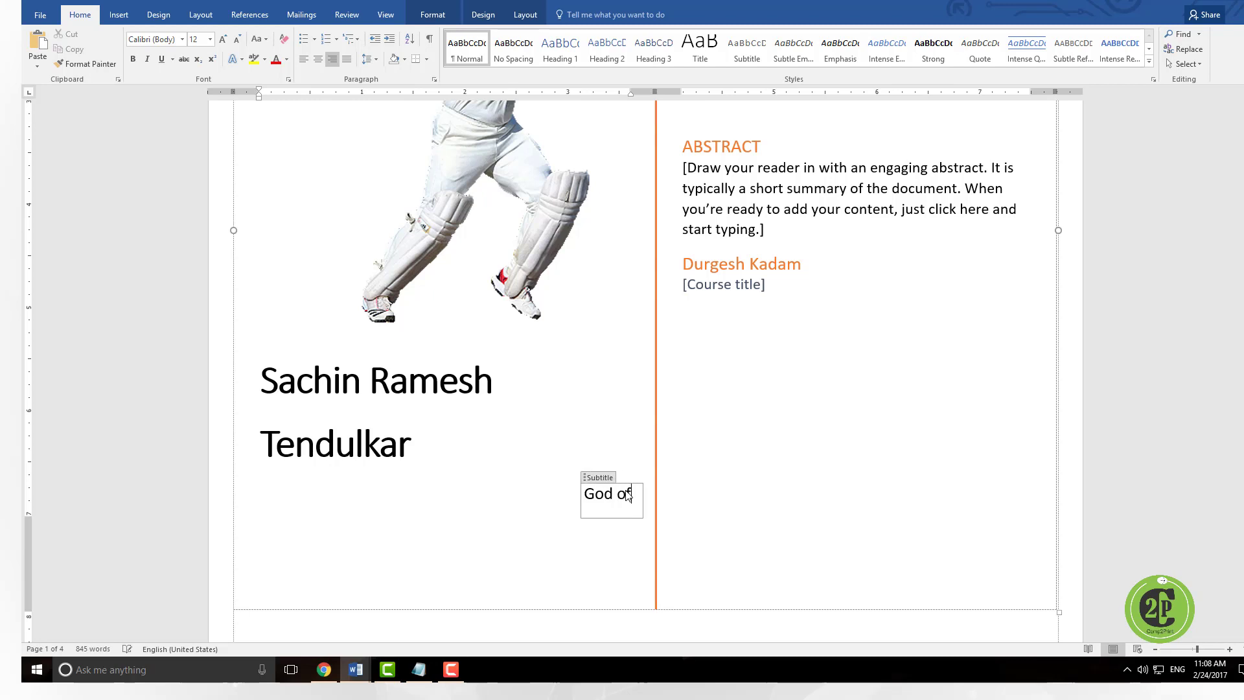
{"action": "type", "text": " Cri"}
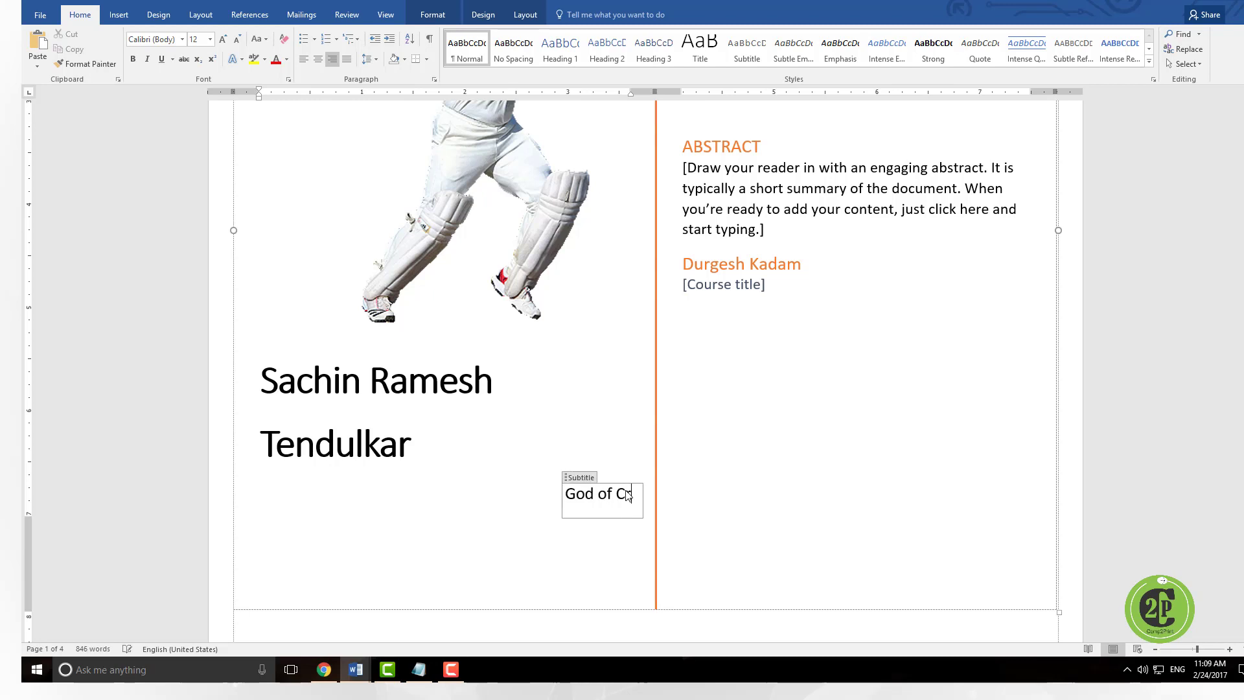
{"action": "type", "text": "cket"}
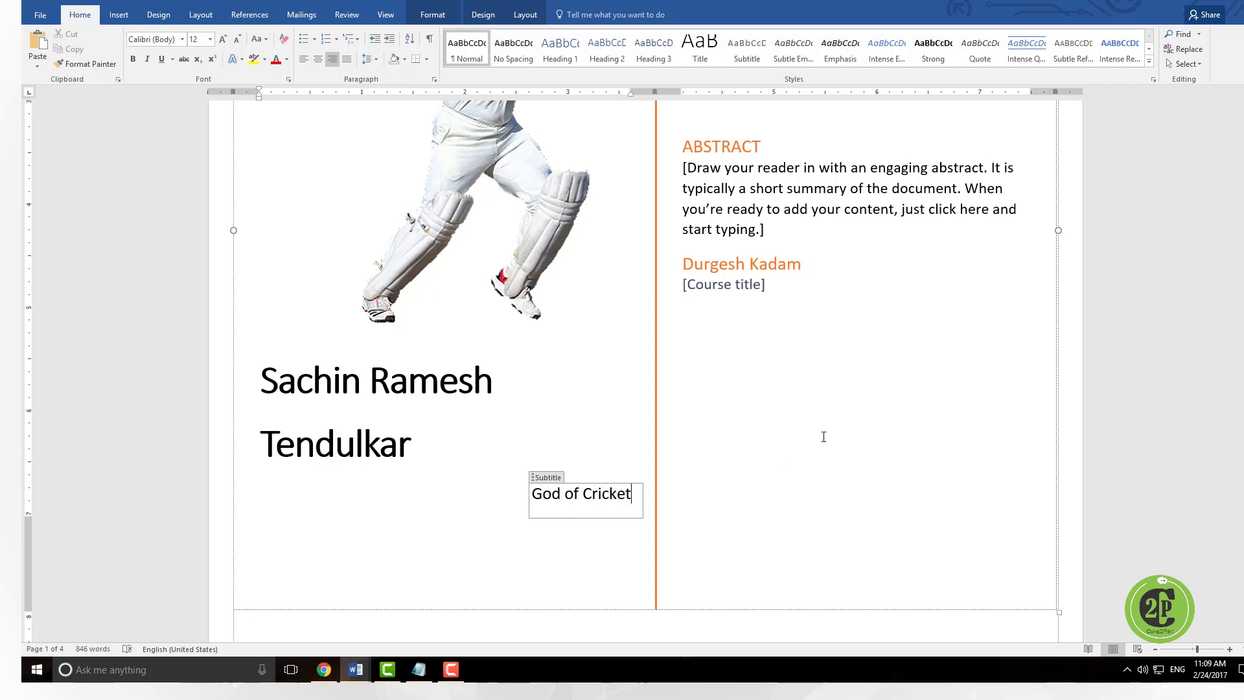
{"action": "key", "text": "Tab"}
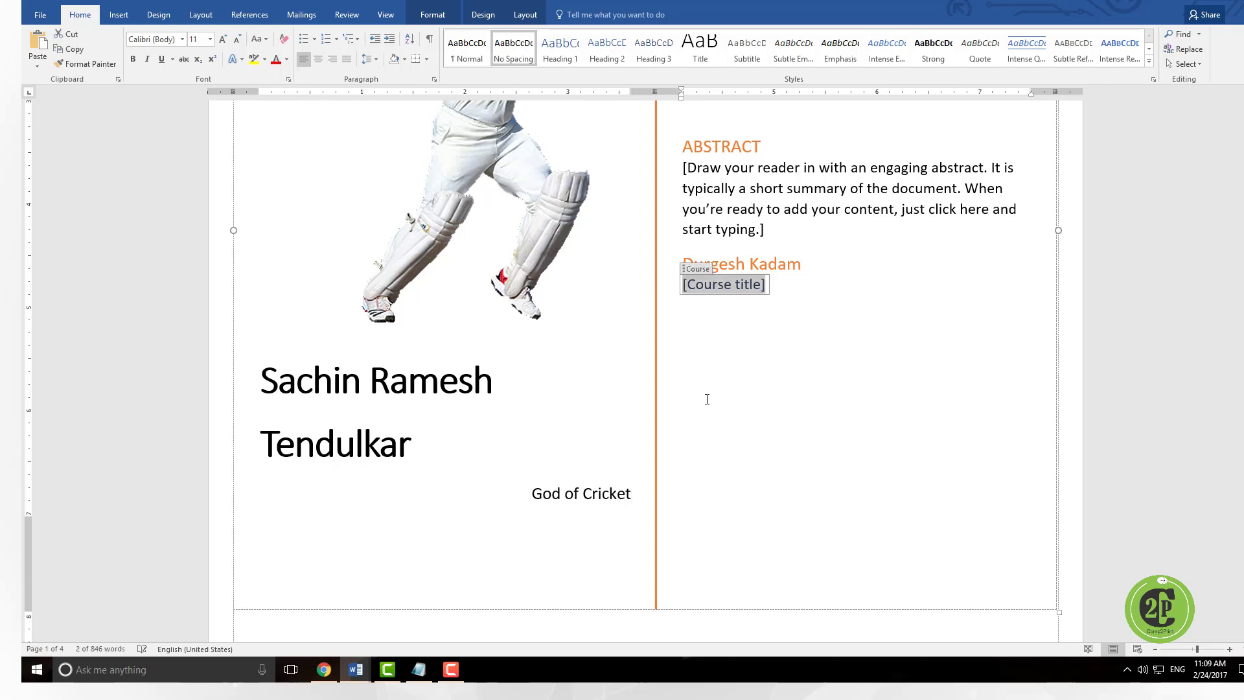
- Check the cover page, contents and text pages in the print preview, then return to the document
{"action": "scroll", "coordinate": [706, 397], "scroll_direction": "down", "scroll_amount": 3}
{"action": "scroll", "coordinate": [706, 398], "scroll_direction": "up", "scroll_amount": 9}
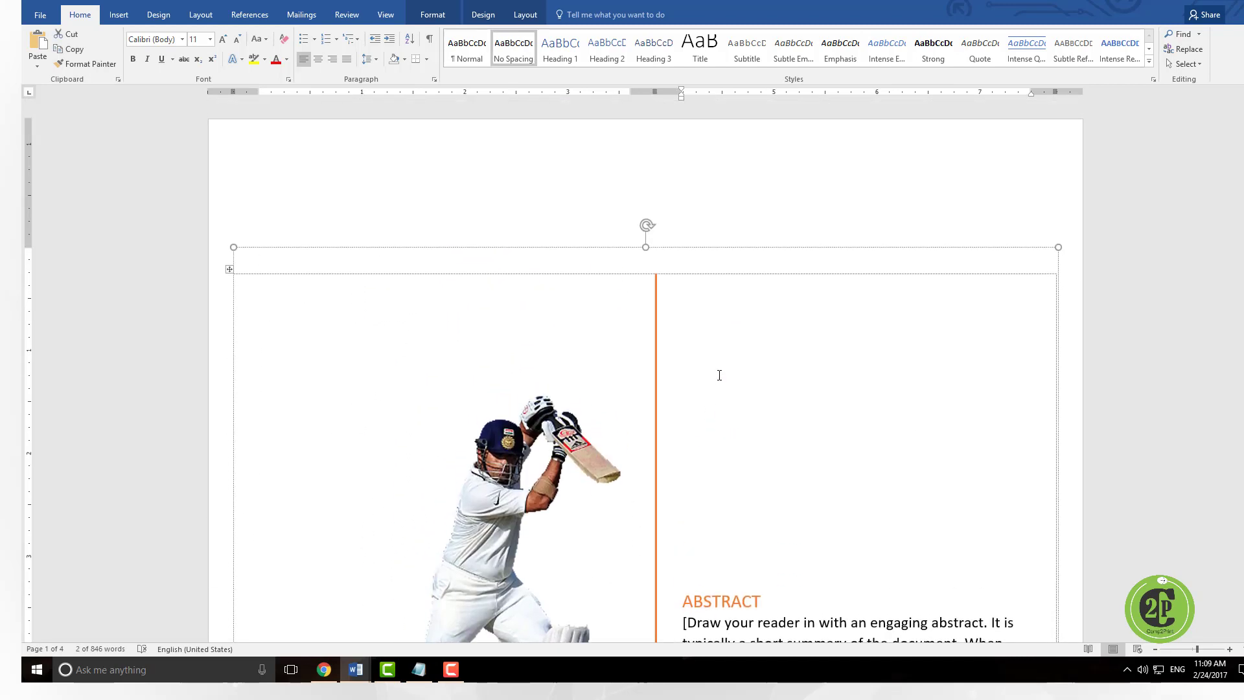
{"action": "left_click", "coordinate": [40, 14]}
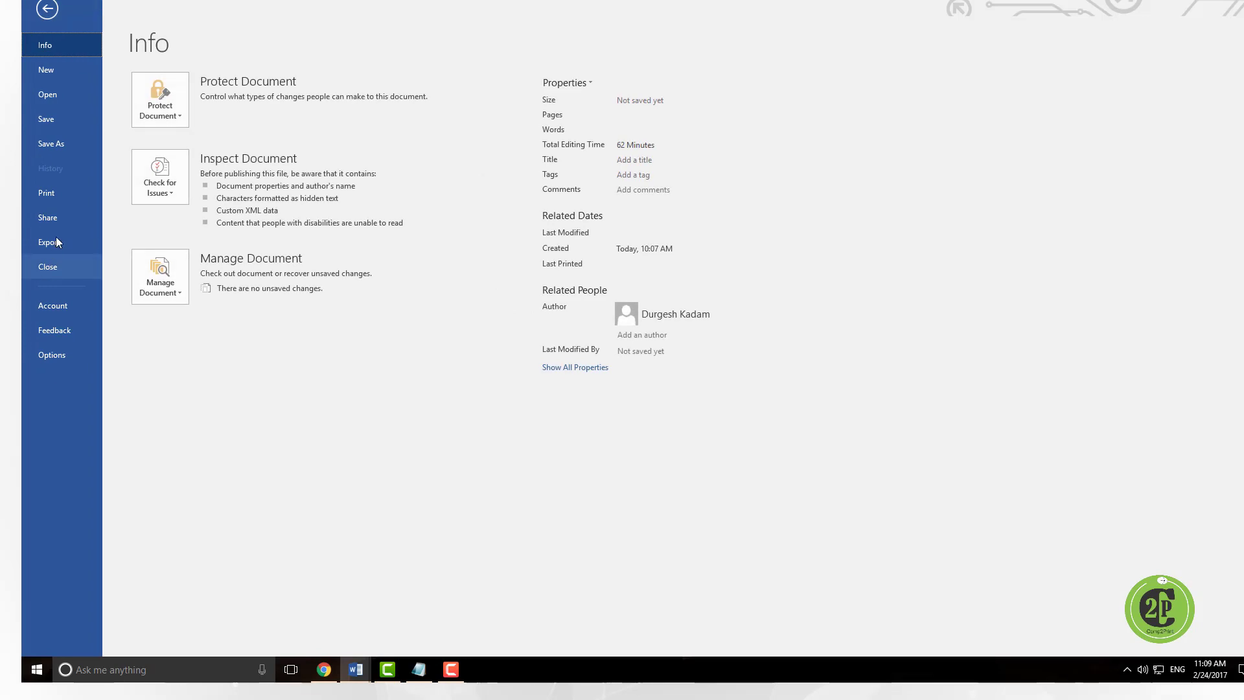
{"action": "left_click", "coordinate": [56, 194]}
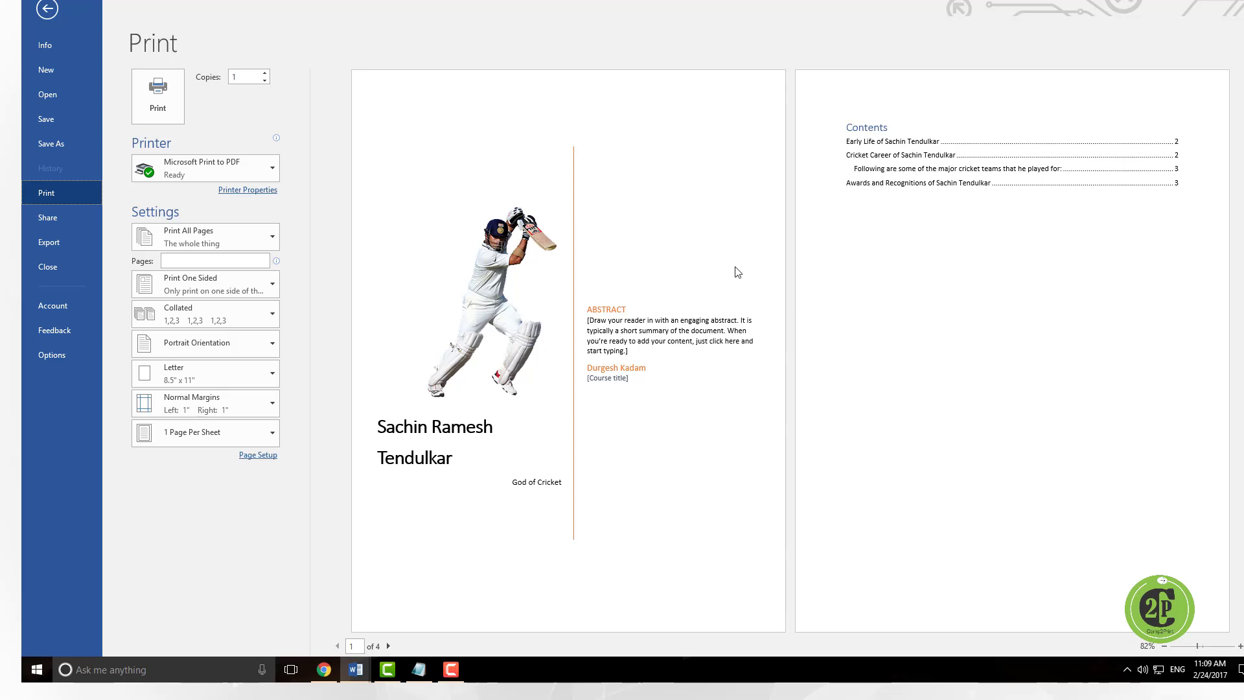
{"action": "scroll", "coordinate": [859, 267], "scroll_direction": "down", "scroll_amount": 2}
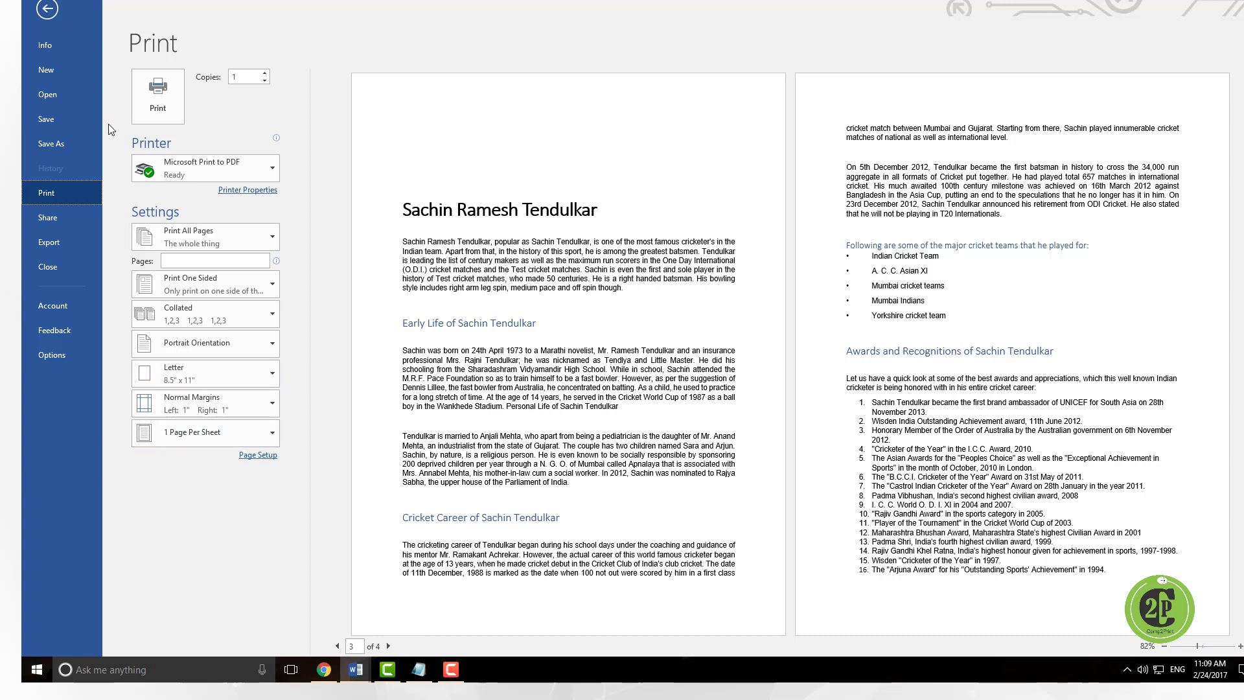
{"action": "left_click", "coordinate": [43, 9]}
{"action": "scroll", "coordinate": [348, 153], "scroll_direction": "up", "scroll_amount": 10}
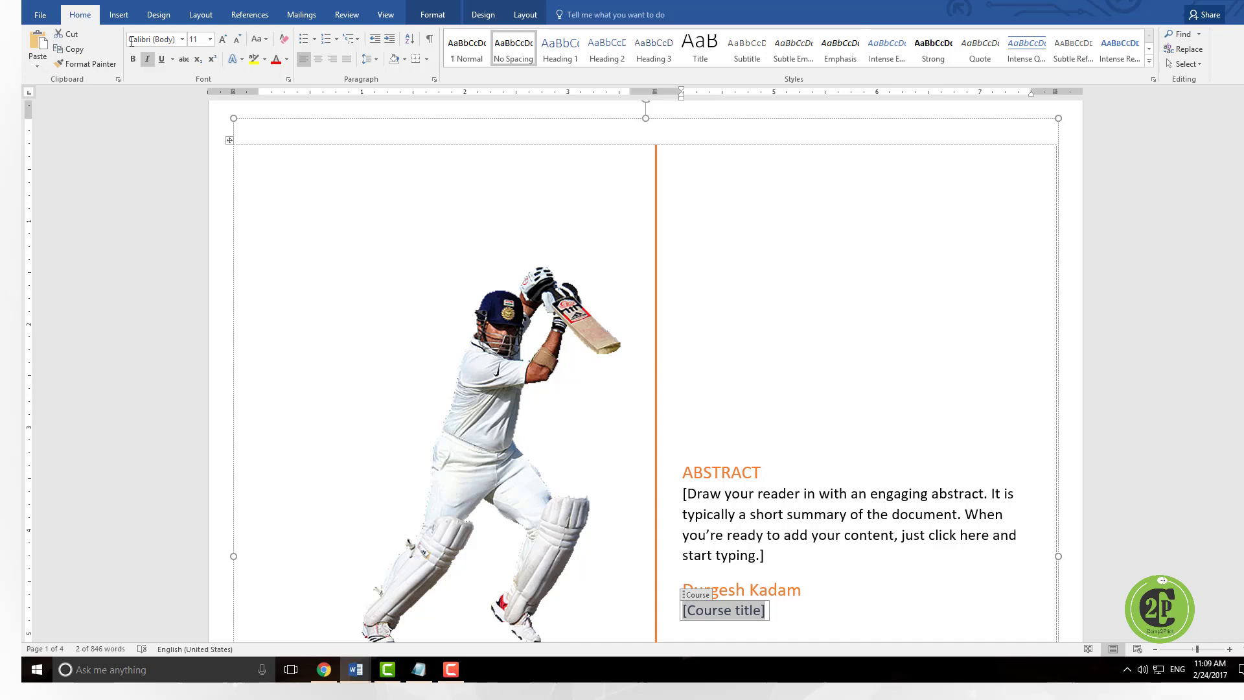
- Insert a blank page after the last item of the numbered awards list at the end of the document
{"action": "left_click", "coordinate": [119, 15]}
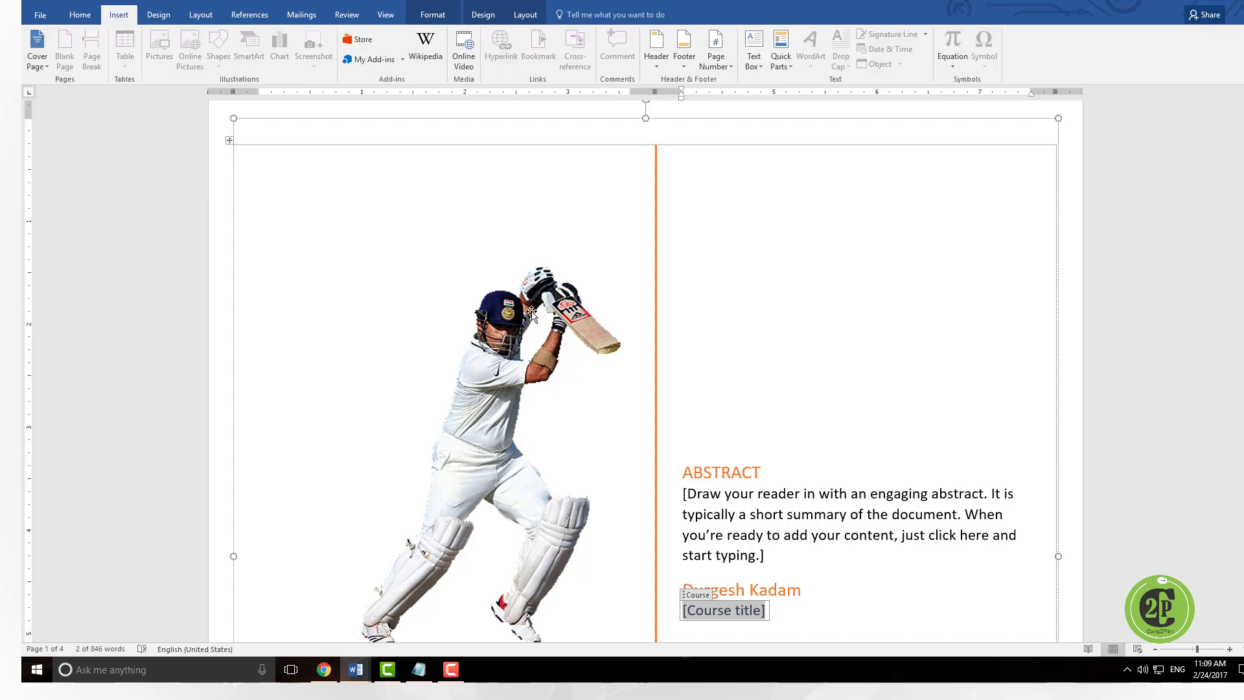
{"action": "scroll", "coordinate": [532, 311], "scroll_direction": "down", "scroll_amount": 20}
{"action": "scroll", "coordinate": [533, 311], "scroll_direction": "down", "scroll_amount": 20}
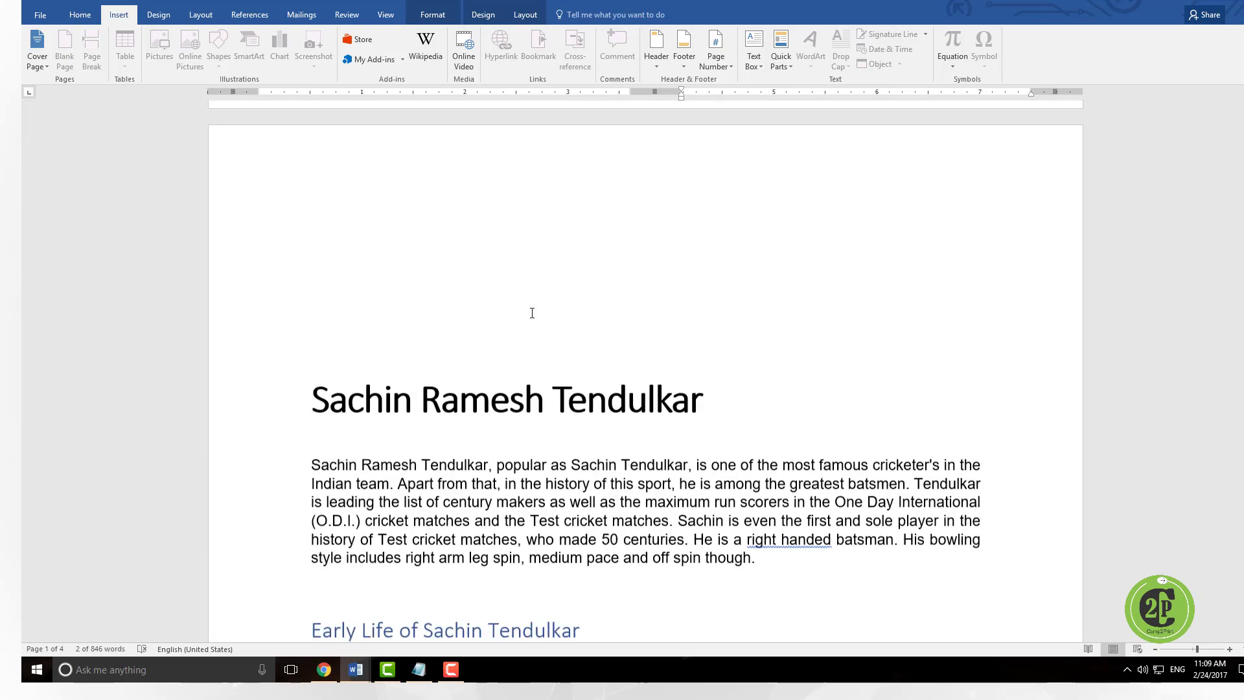
{"action": "scroll", "coordinate": [532, 313], "scroll_direction": "down", "scroll_amount": 3}
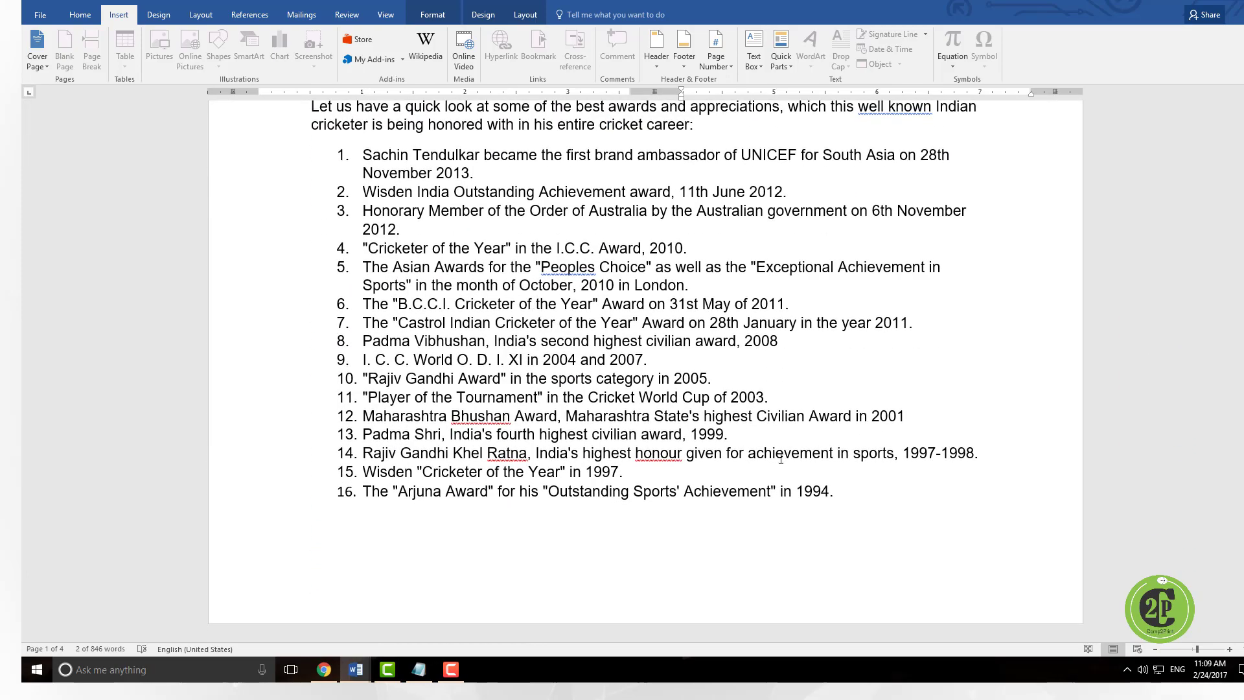
{"action": "left_click", "coordinate": [883, 501]}
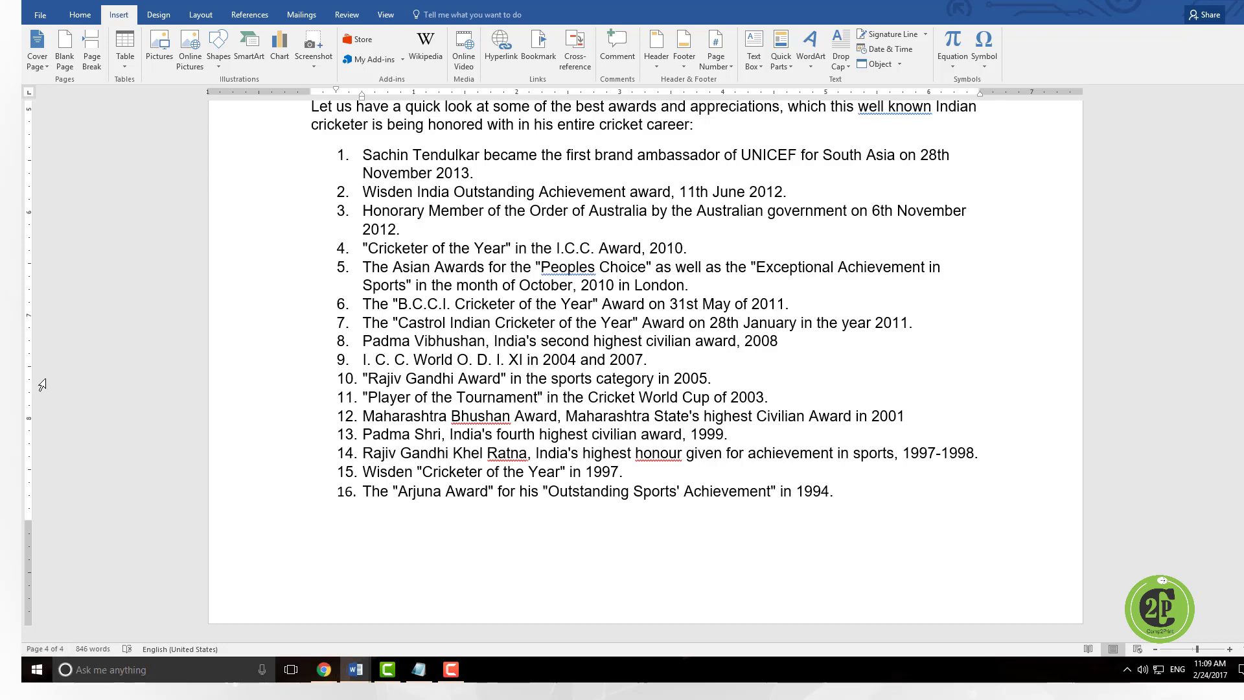
{"action": "left_click", "coordinate": [65, 59]}
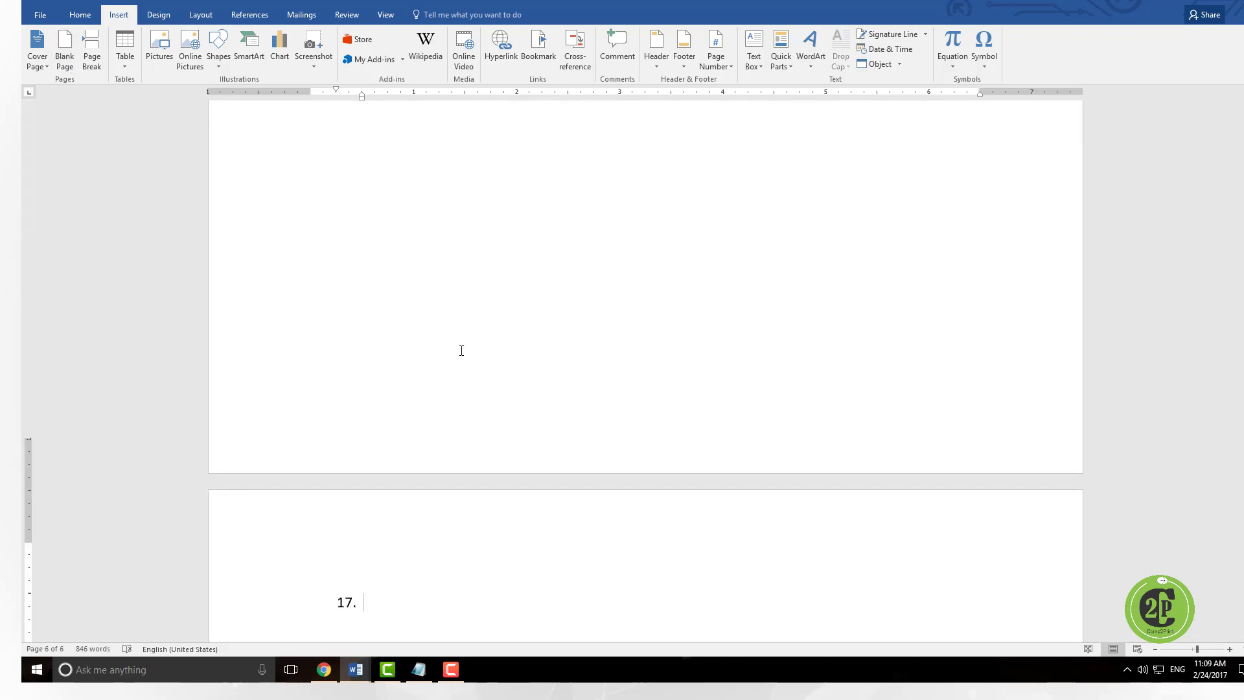
- Insert a page break before the "Awards and Recognitions of Sachin Tendulkar" heading so the section starts on a new page
{"action": "scroll", "coordinate": [461, 350], "scroll_direction": "up", "scroll_amount": 15}
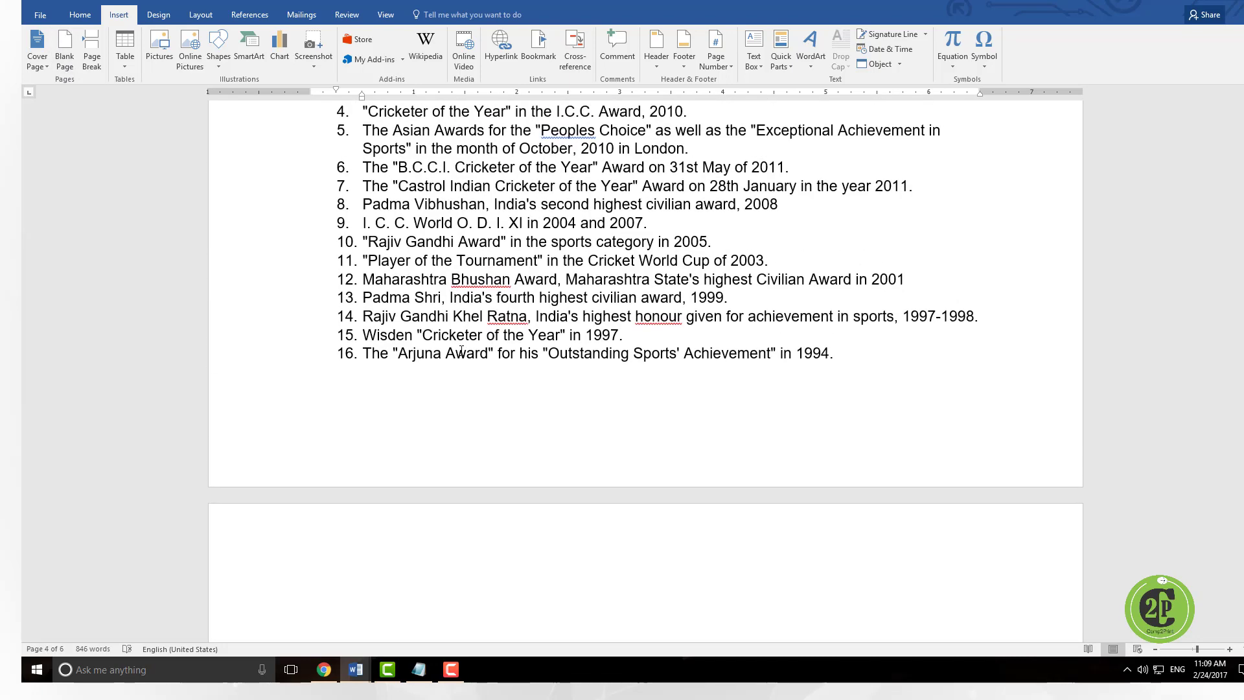
{"action": "scroll", "coordinate": [383, 381], "scroll_direction": "down", "scroll_amount": 3}
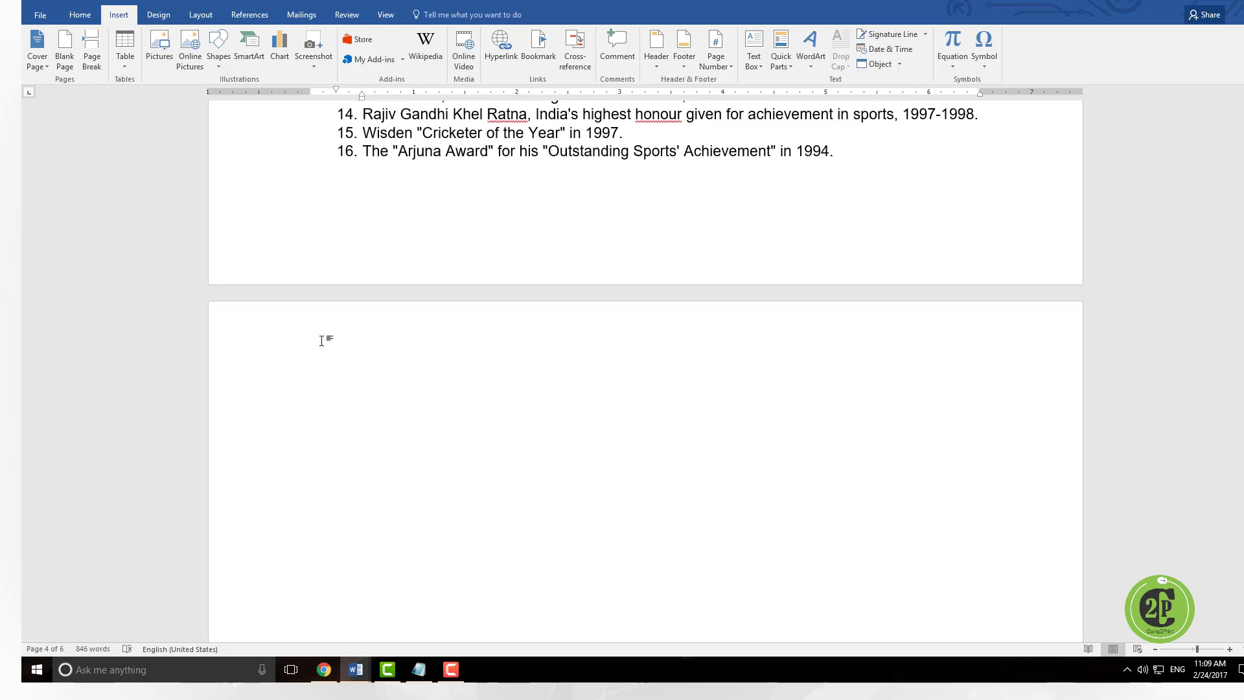
{"action": "scroll", "coordinate": [321, 341], "scroll_direction": "down", "scroll_amount": 3}
{"action": "scroll", "coordinate": [311, 305], "scroll_direction": "up", "scroll_amount": 4}
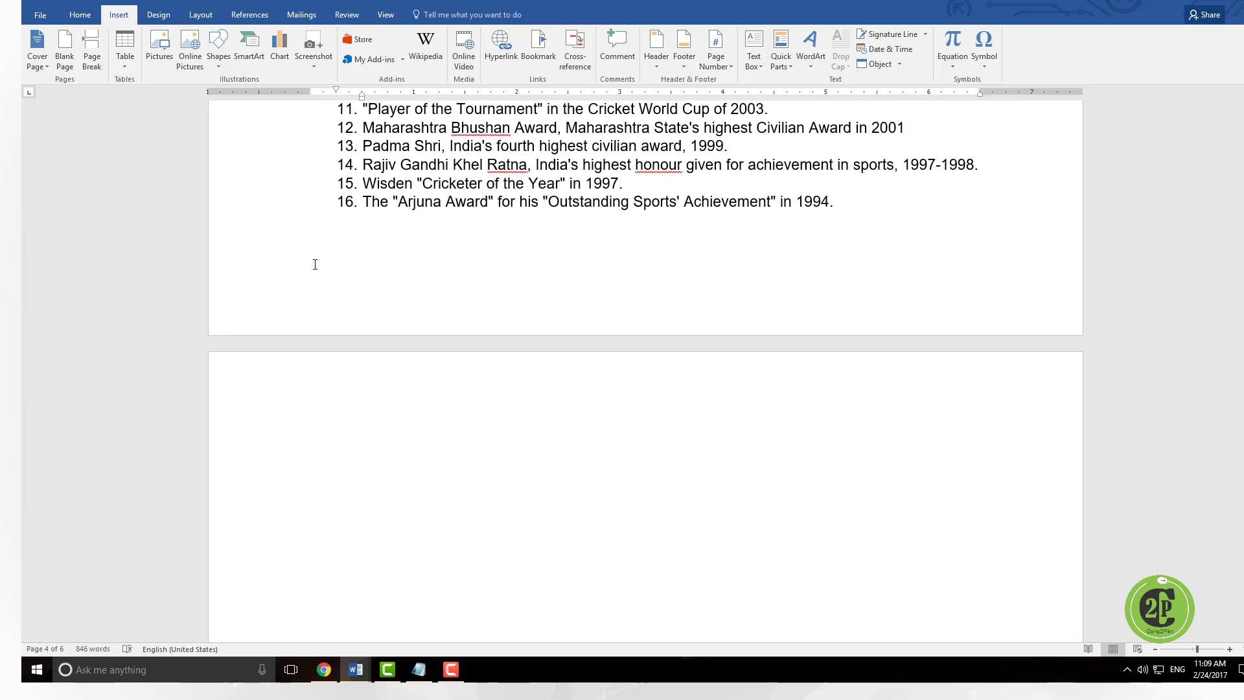
{"action": "scroll", "coordinate": [315, 264], "scroll_direction": "up", "scroll_amount": 10}
{"action": "left_click", "coordinate": [312, 471]}
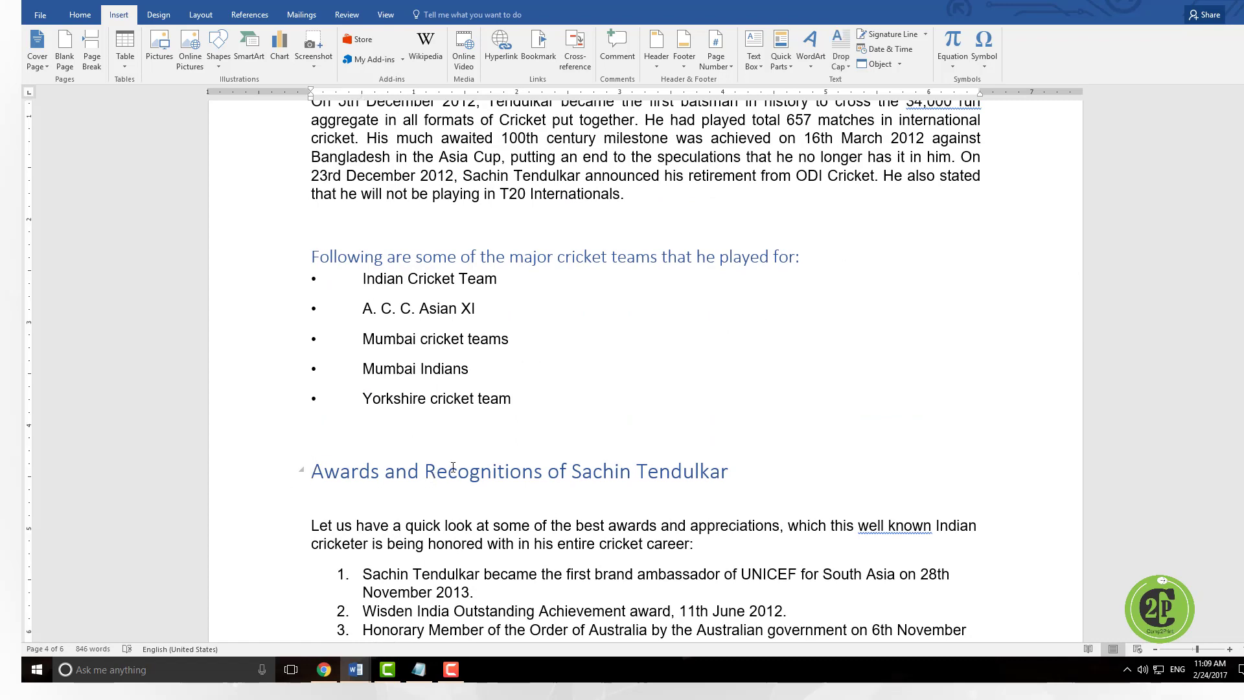
{"action": "left_click", "coordinate": [93, 59]}
{"action": "scroll", "coordinate": [300, 494], "scroll_direction": "down", "scroll_amount": 2}
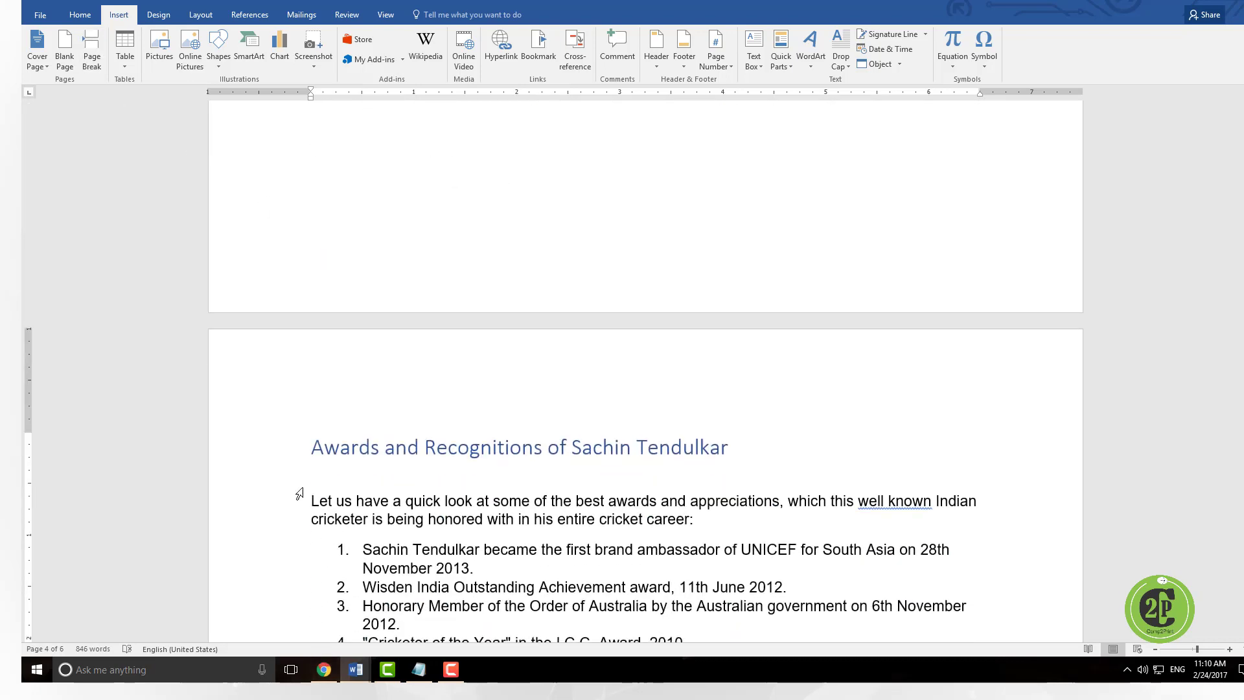
- Remove the empty numbered item 17 from the document's last page
{"action": "scroll", "coordinate": [552, 464], "scroll_direction": "down", "scroll_amount": 5}
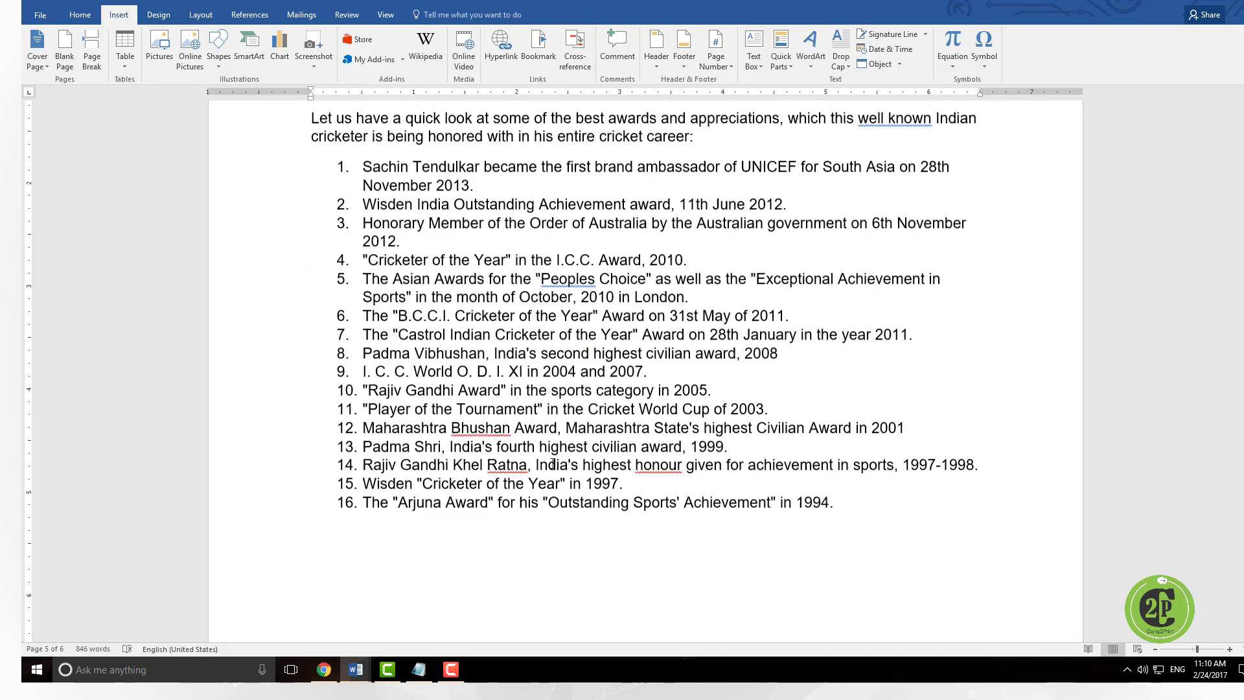
{"action": "scroll", "coordinate": [552, 464], "scroll_direction": "down", "scroll_amount": 8}
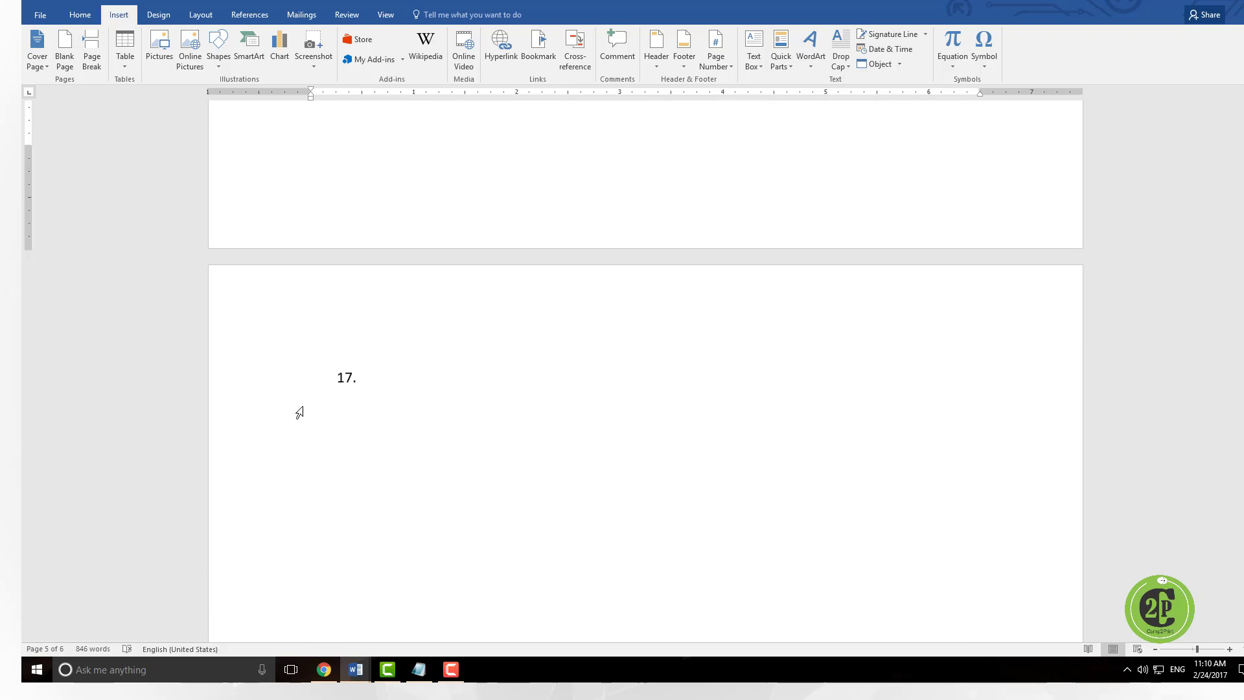
{"action": "left_click", "coordinate": [366, 378]}
{"action": "key", "text": "BackSpace"}
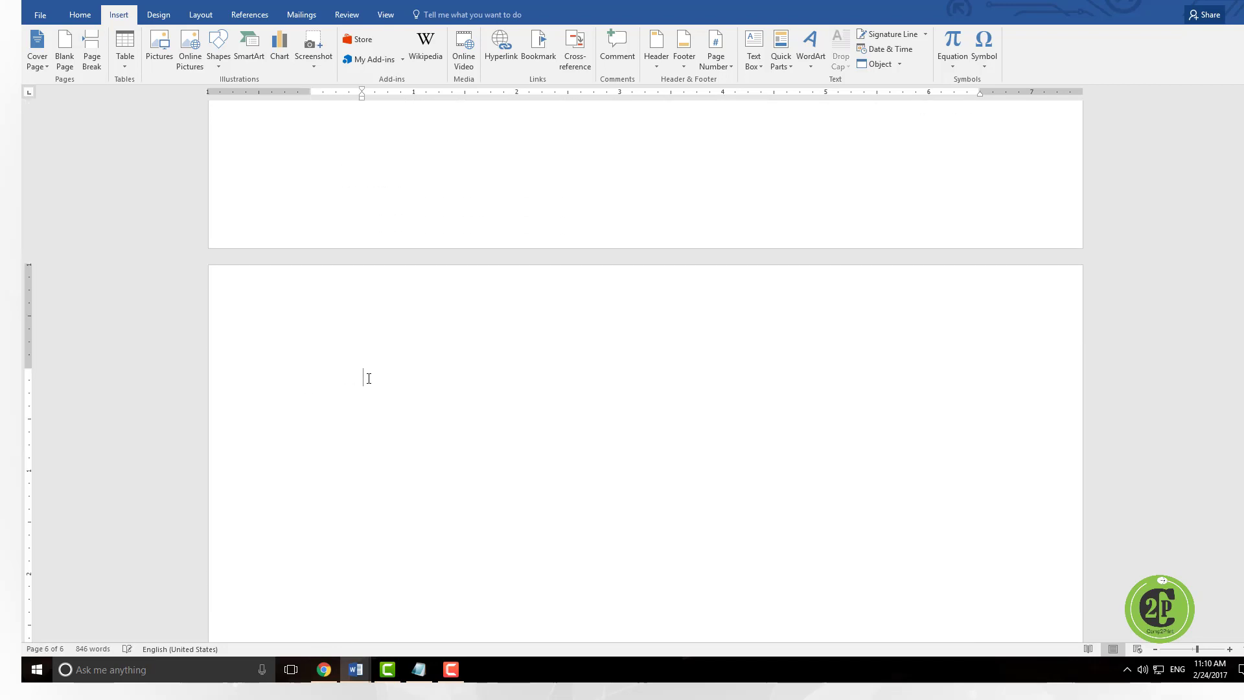
- Examine all pages of the report in the print preview, from the cover page to the final blank page
{"action": "left_click", "coordinate": [42, 14]}
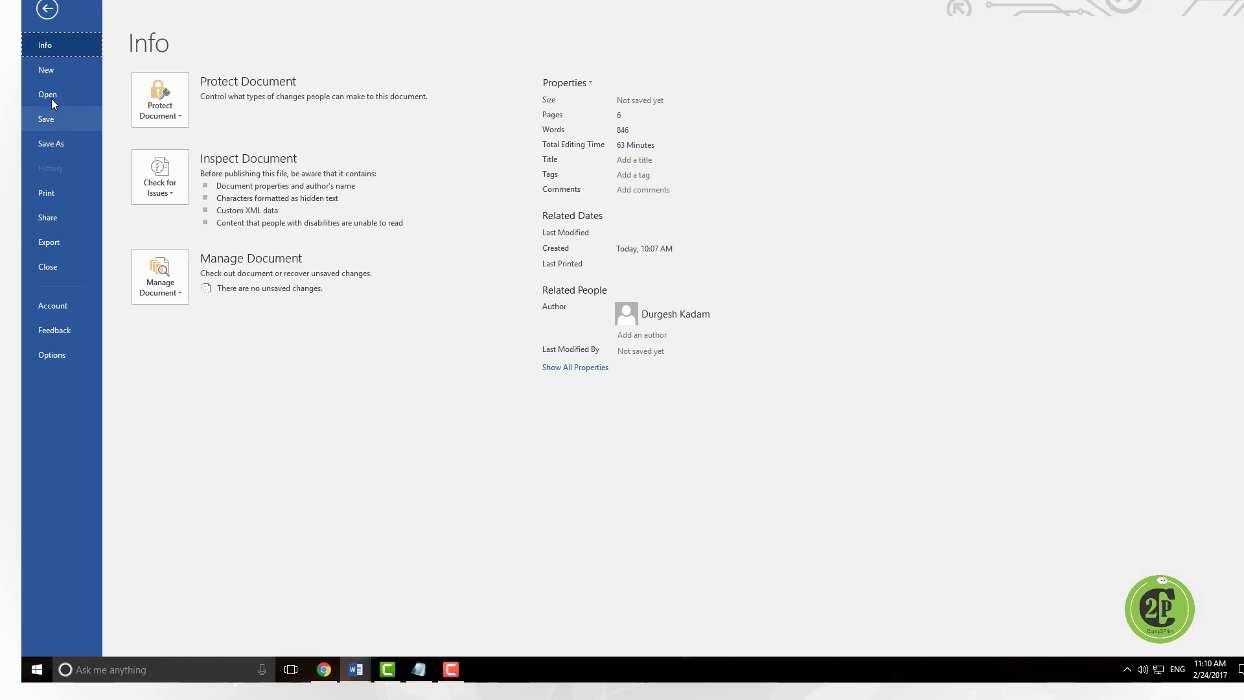
{"action": "left_click", "coordinate": [48, 190]}
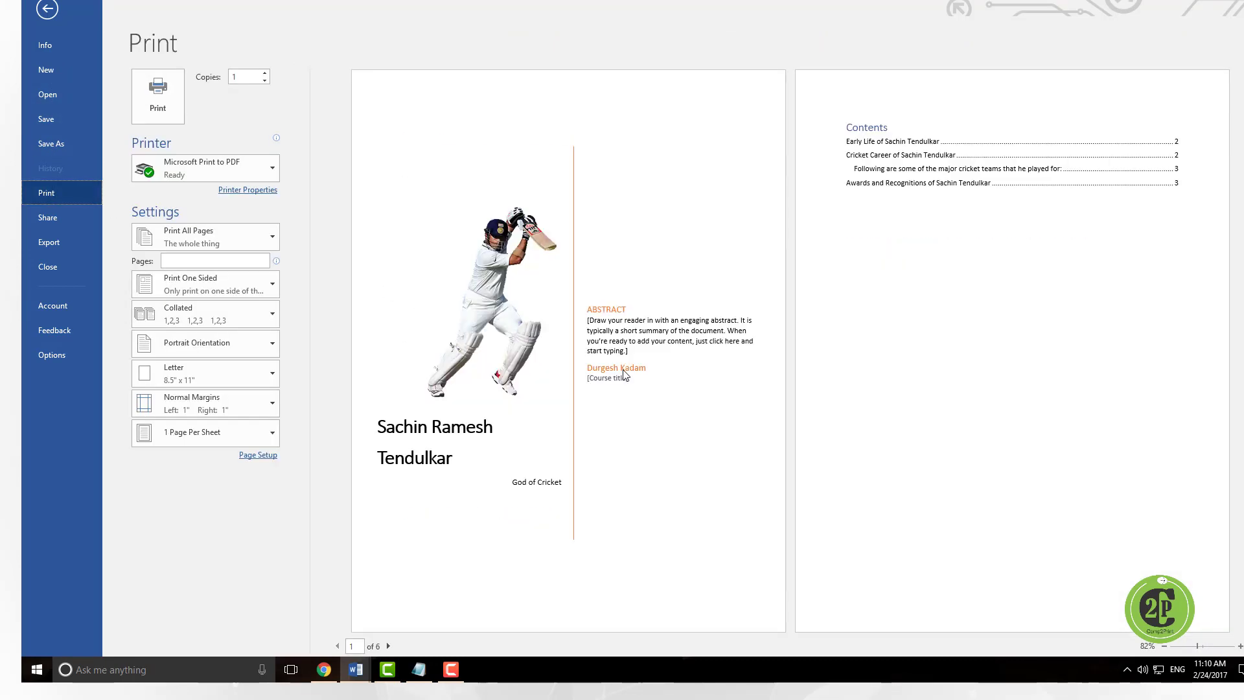
{"action": "scroll", "coordinate": [739, 408], "scroll_direction": "down", "scroll_amount": 2}
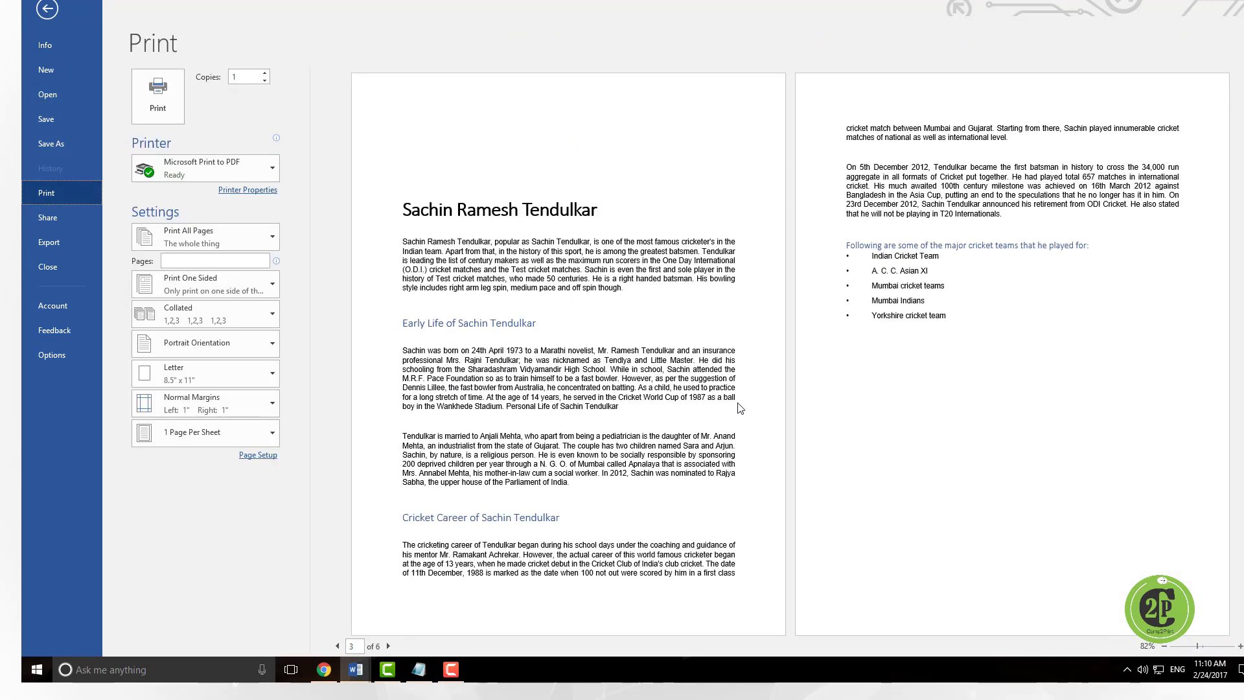
{"action": "scroll", "coordinate": [878, 380], "scroll_direction": "down", "scroll_amount": 2}
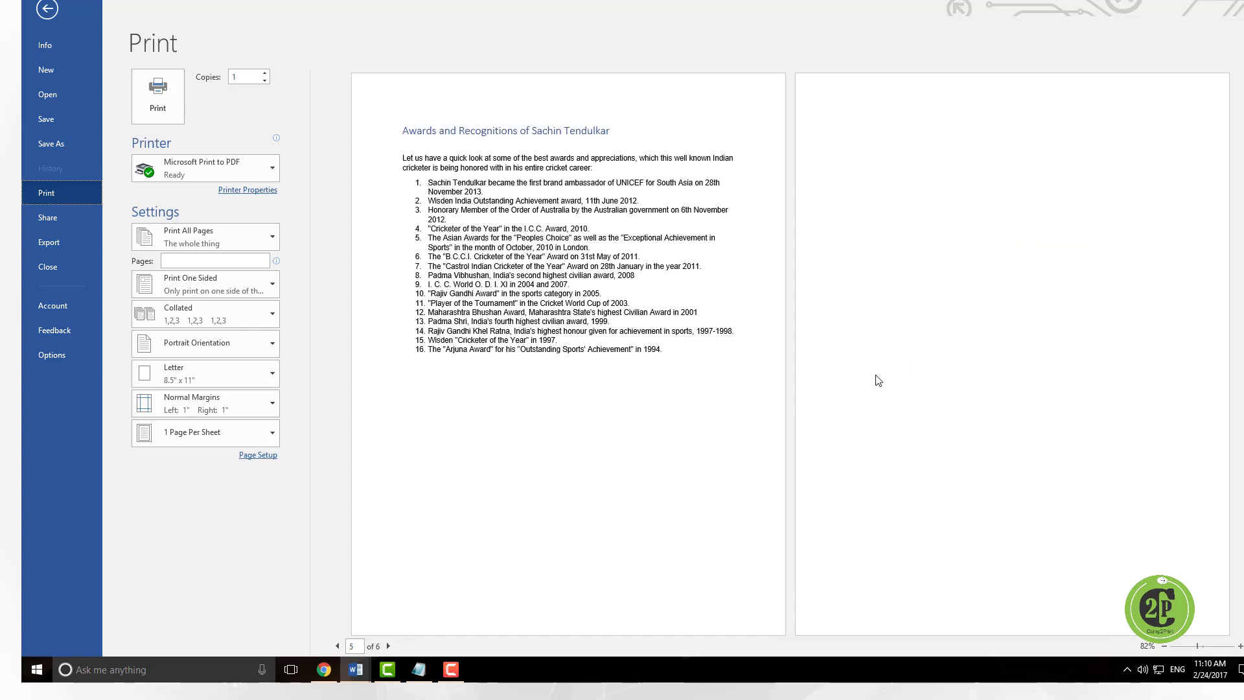
{"action": "scroll", "coordinate": [878, 380], "scroll_direction": "up", "scroll_amount": 4}
{"action": "scroll", "coordinate": [851, 389], "scroll_direction": "down", "scroll_amount": 4}
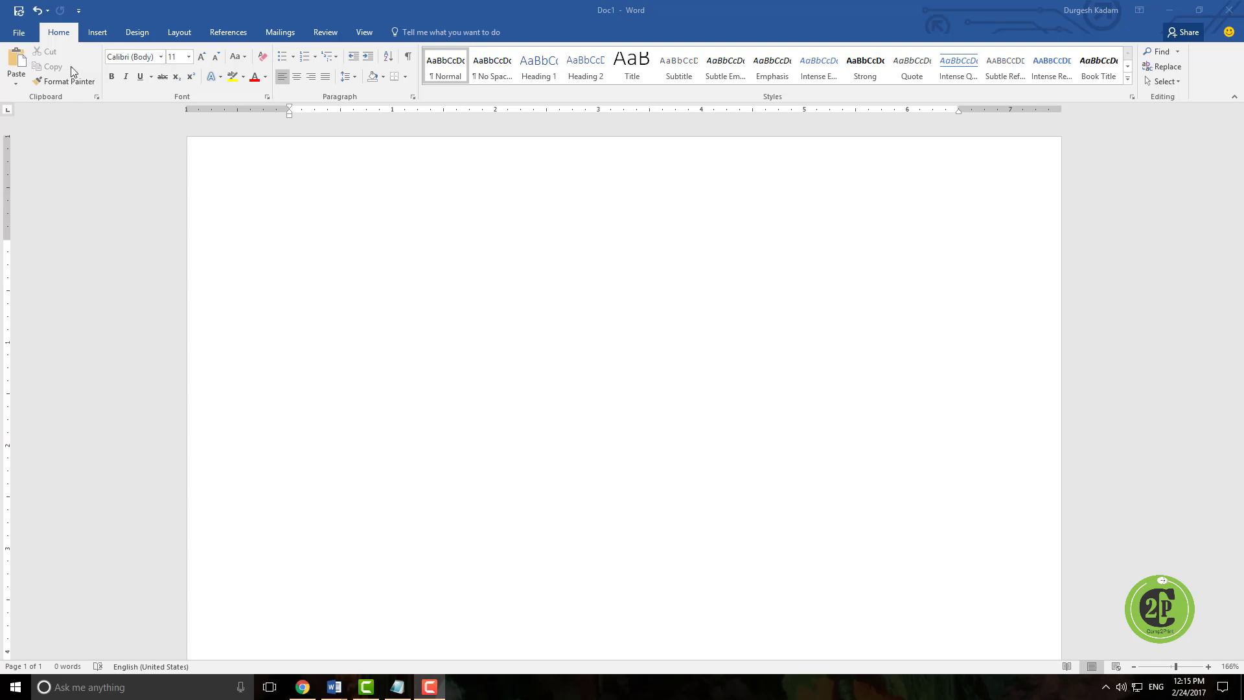
- Insert a table with four columns and three rows in the empty document
{"action": "left_click", "coordinate": [96, 34]}
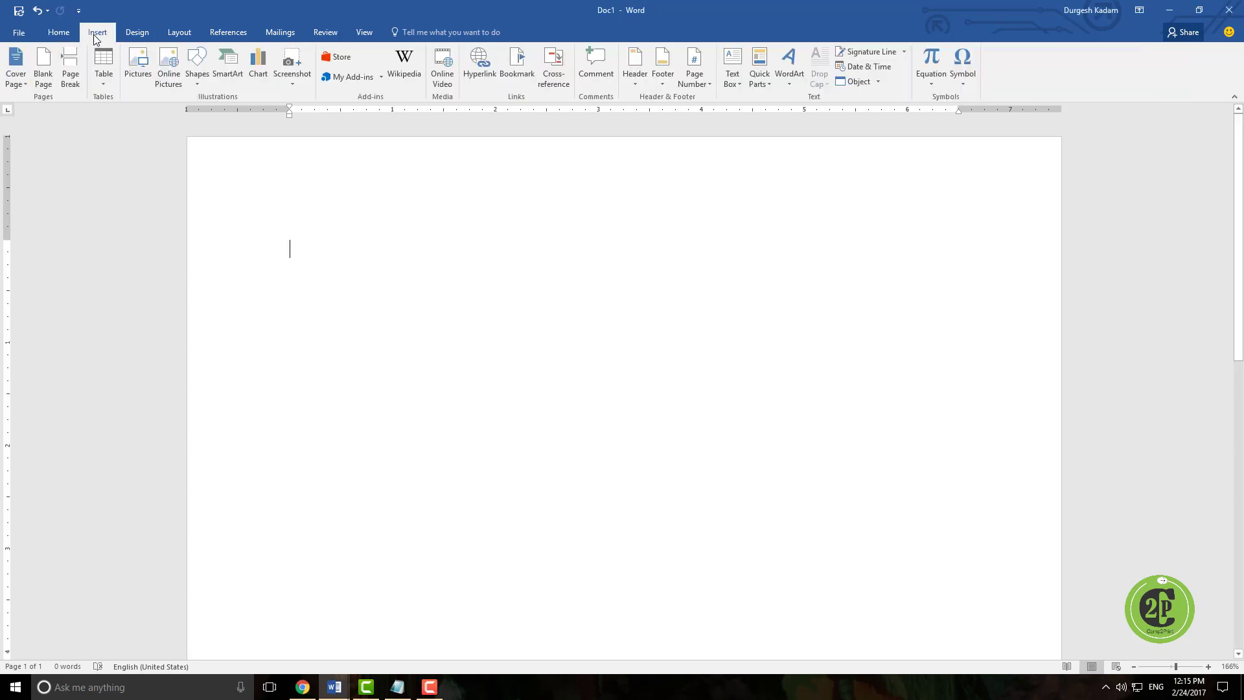
{"action": "left_click", "coordinate": [107, 79]}
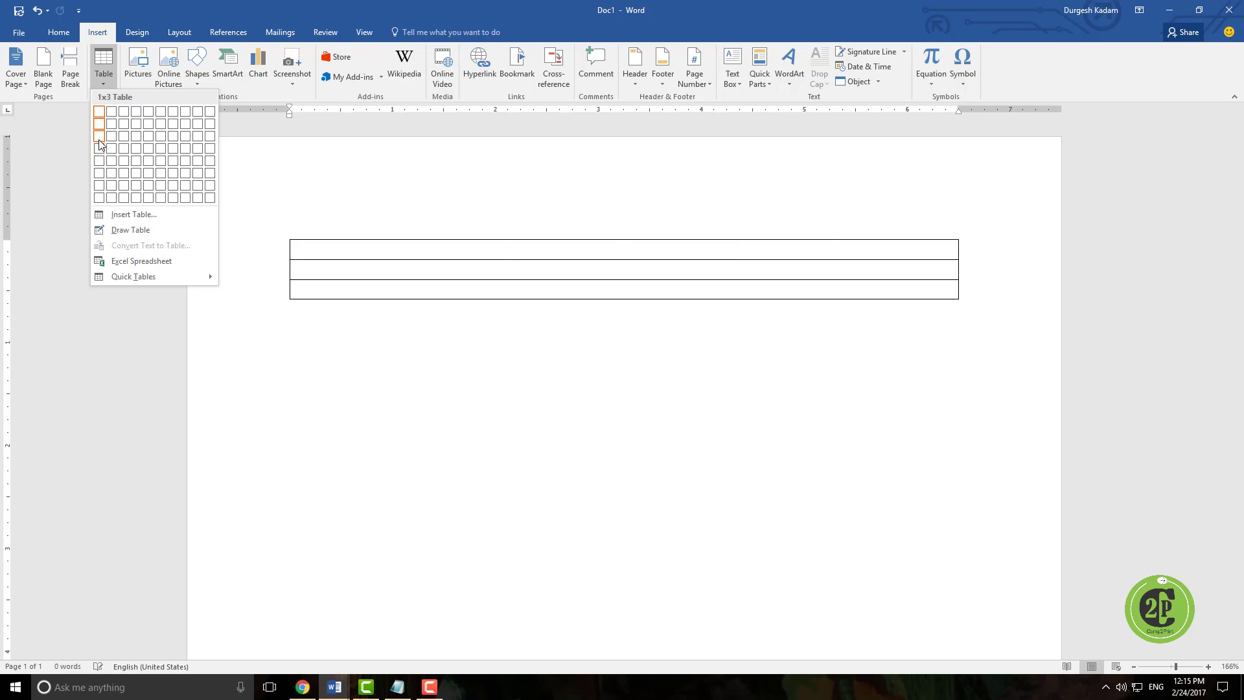
{"action": "left_click", "coordinate": [135, 142]}
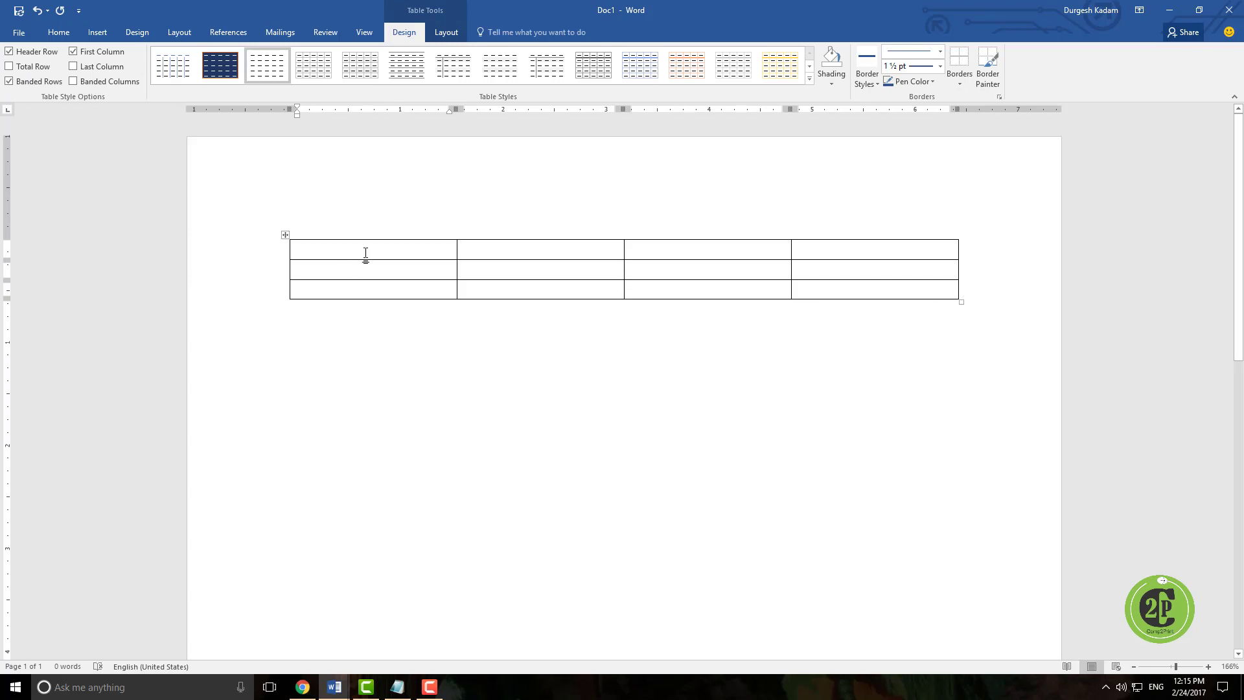
- Fill the table's first row with the numbers 1, 2, 3 and 4
{"action": "type", "text": "1"}
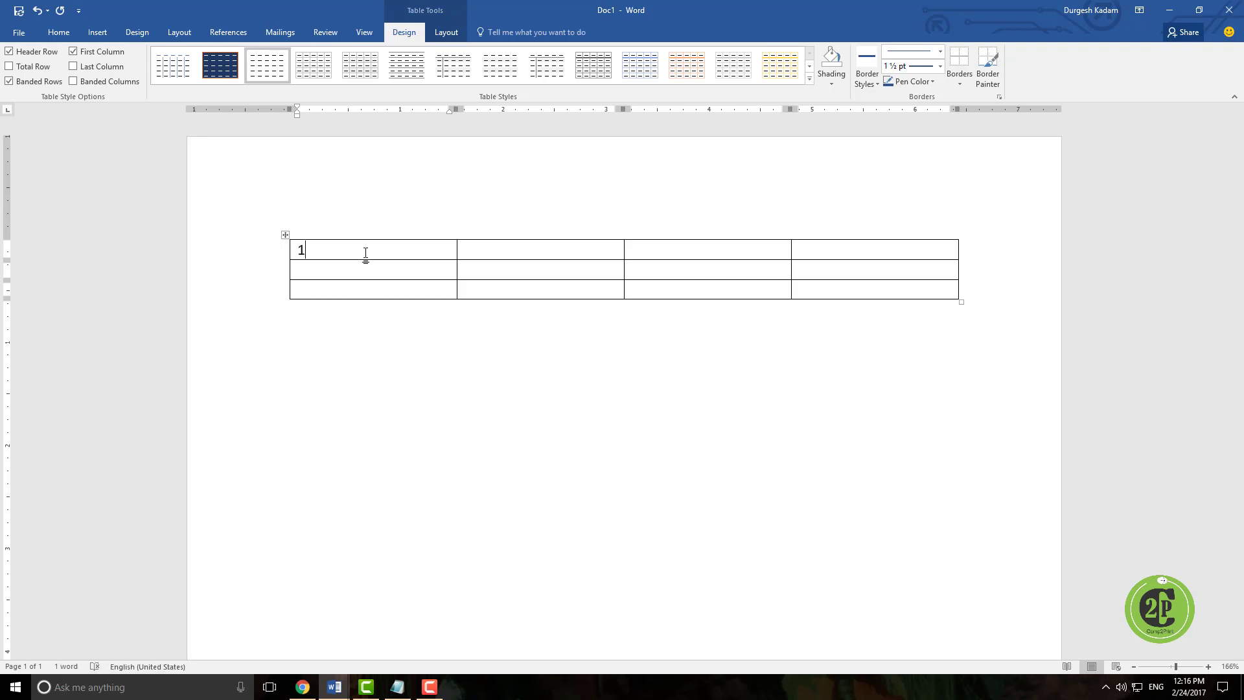
{"action": "key", "text": "Tab"}
{"action": "type", "text": "2"}
{"action": "key", "text": "Tab"}
{"action": "type", "text": "3"}
{"action": "key", "text": "Tab"}
{"action": "type", "text": "4"}
- Fill the table's second row with the numbers 5, 6, 7 and 8
{"action": "key", "text": "Tab"}
{"action": "type", "text": "5"}
{"action": "key", "text": "Tab"}
{"action": "type", "text": "6"}
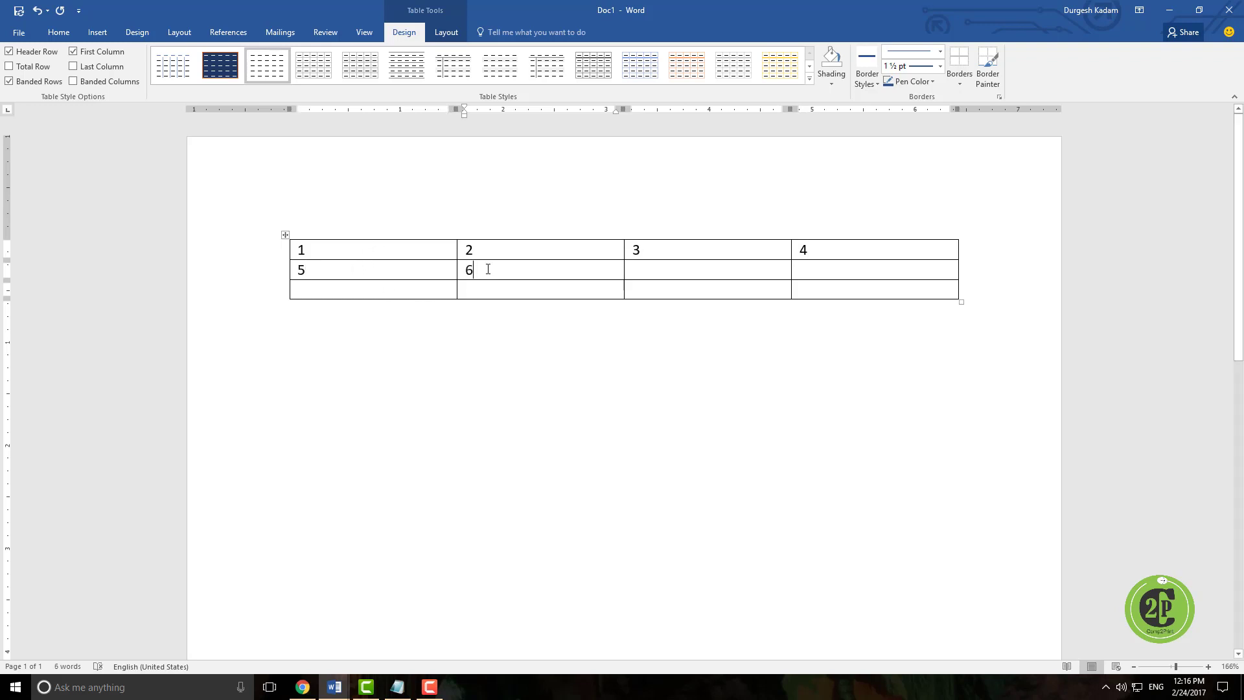
{"action": "key", "text": "Tab"}
{"action": "type", "text": "7"}
{"action": "key", "text": "Tab"}
{"action": "type", "text": "8"}
- Fill the table's third row with the numbers 9, 10, 11 and 12
{"action": "key", "text": "Tab"}
{"action": "type", "text": "9"}
{"action": "key", "text": "Tab"}
{"action": "type", "text": "10"}
{"action": "left_click", "coordinate": [655, 289]}
{"action": "type", "text": "1"}
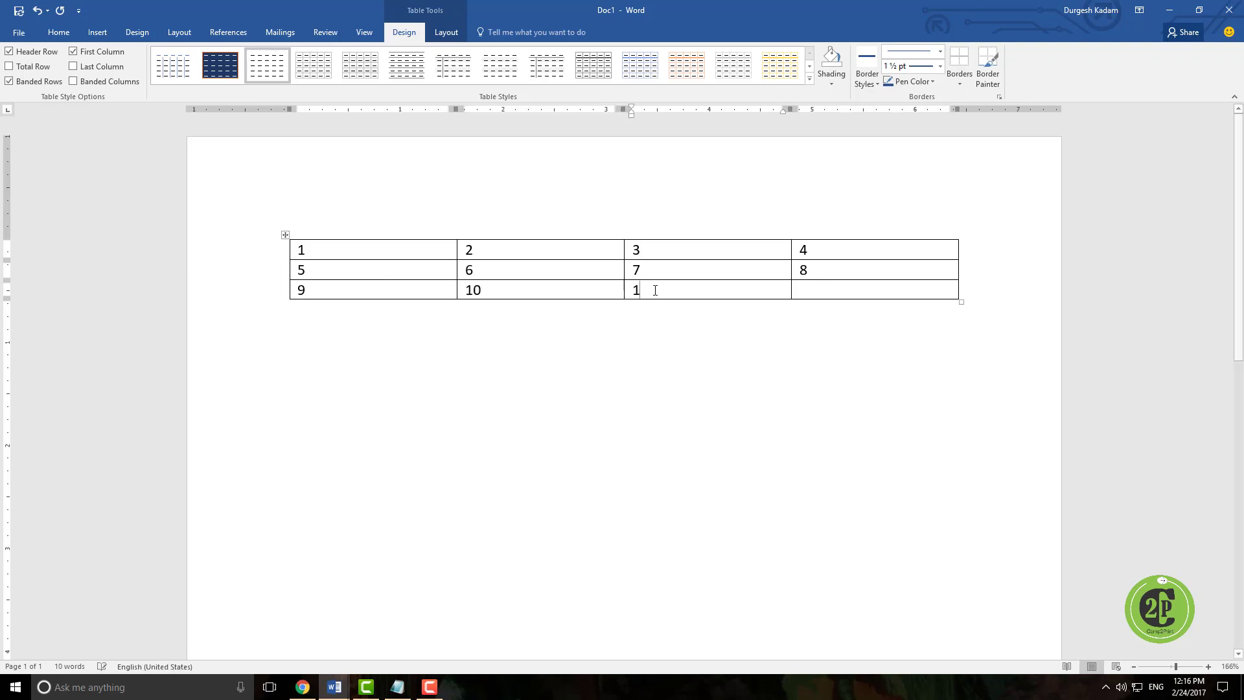
{"action": "type", "text": "1"}
{"action": "left_click", "coordinate": [884, 292]}
{"action": "type", "text": "12"}
{"action": "left_click", "coordinate": [707, 361]}
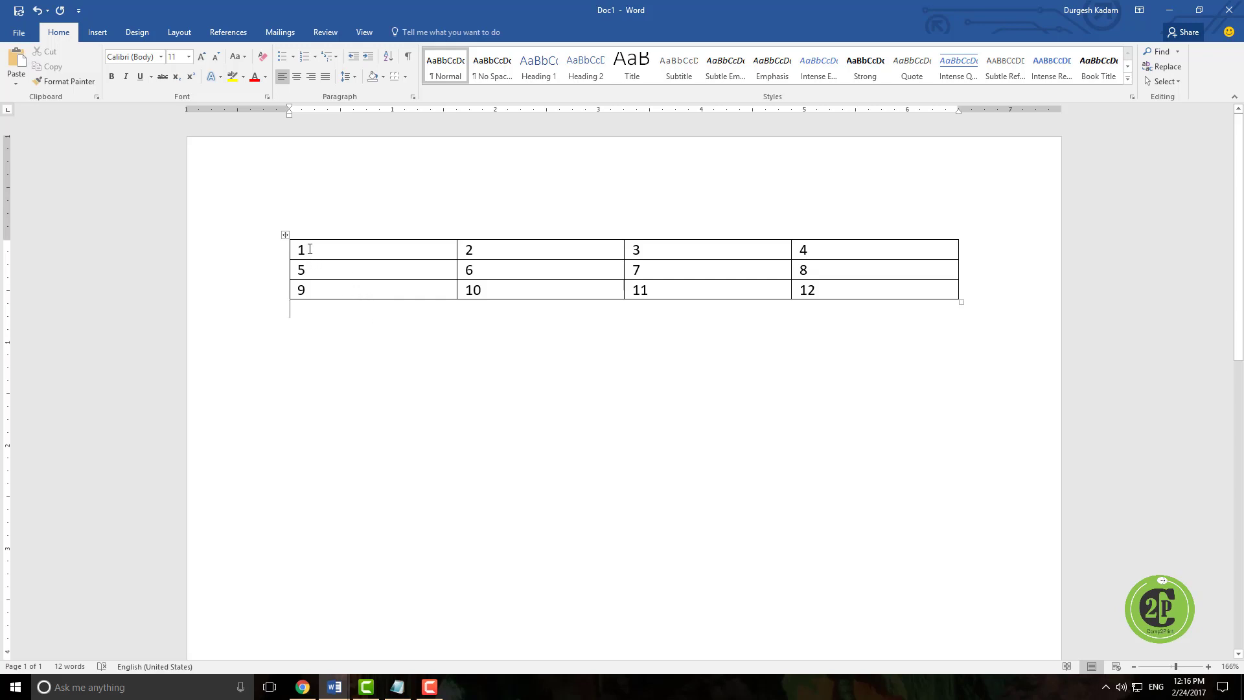
- Highlight the table's first column, its second row and the single entries 1 and 5 in turn, and clear the selection
{"action": "left_click_drag", "start_coordinate": [306, 248], "coordinate": [405, 293]}
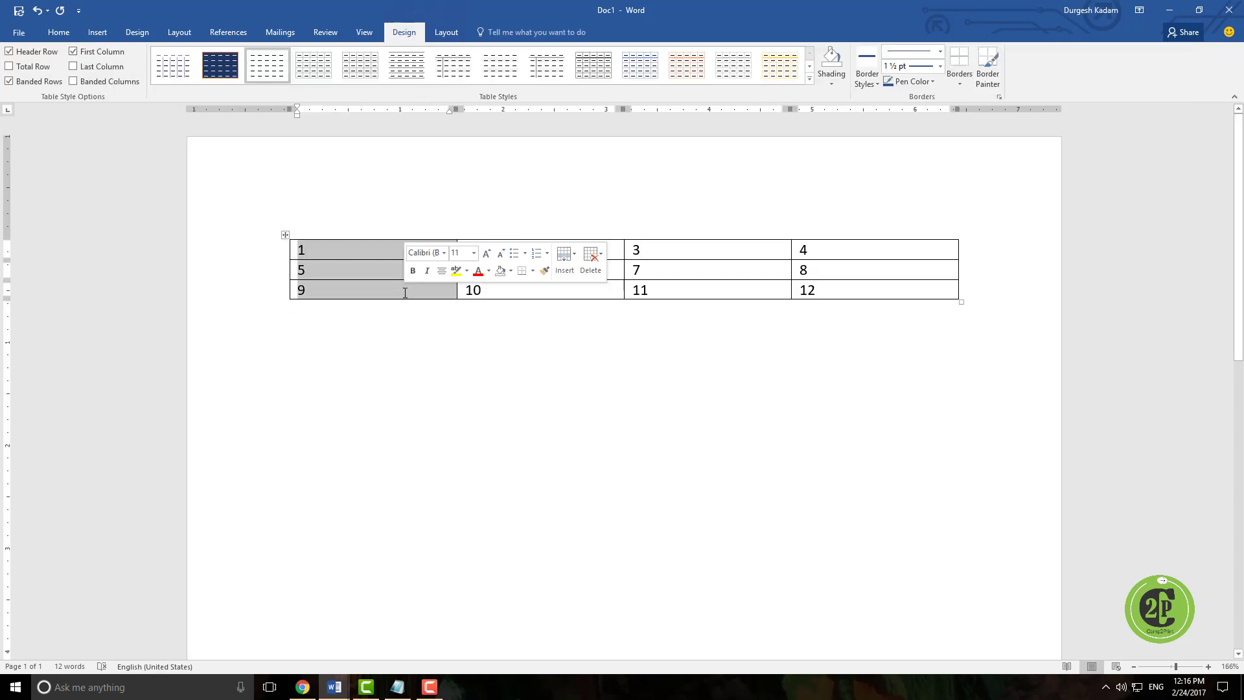
{"action": "left_click", "coordinate": [564, 361]}
{"action": "left_click_drag", "start_coordinate": [313, 270], "coordinate": [827, 272]}
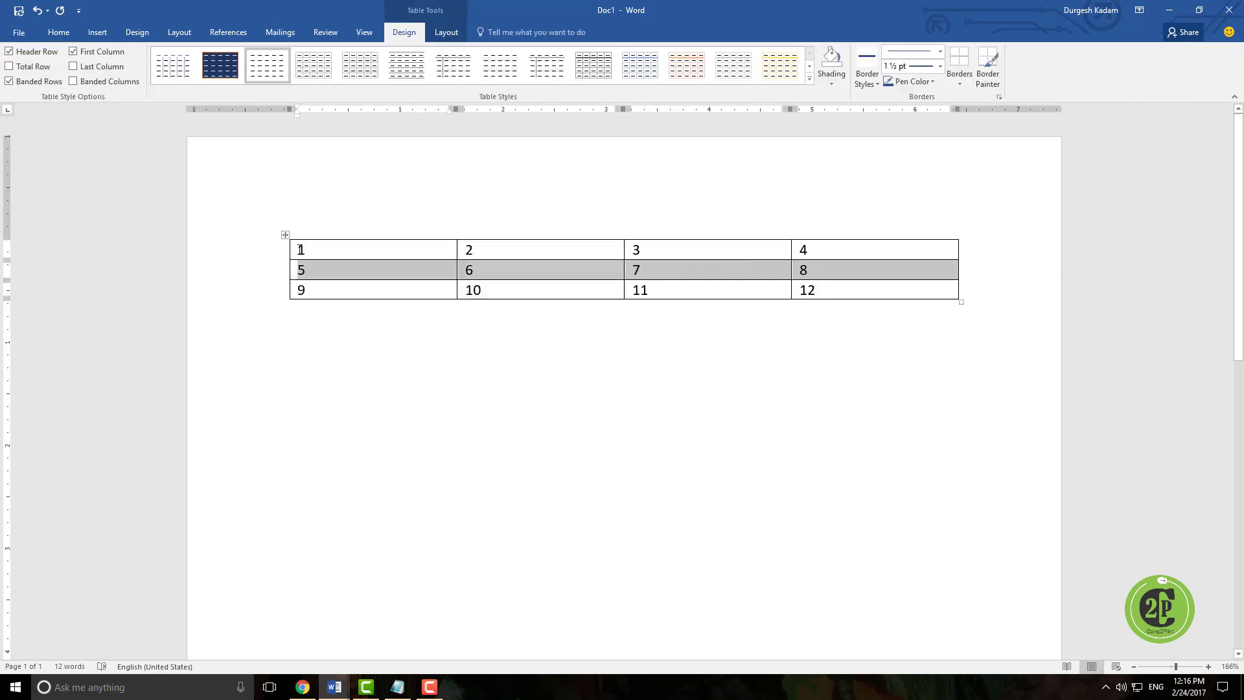
{"action": "left_click_drag", "start_coordinate": [300, 250], "coordinate": [315, 250]}
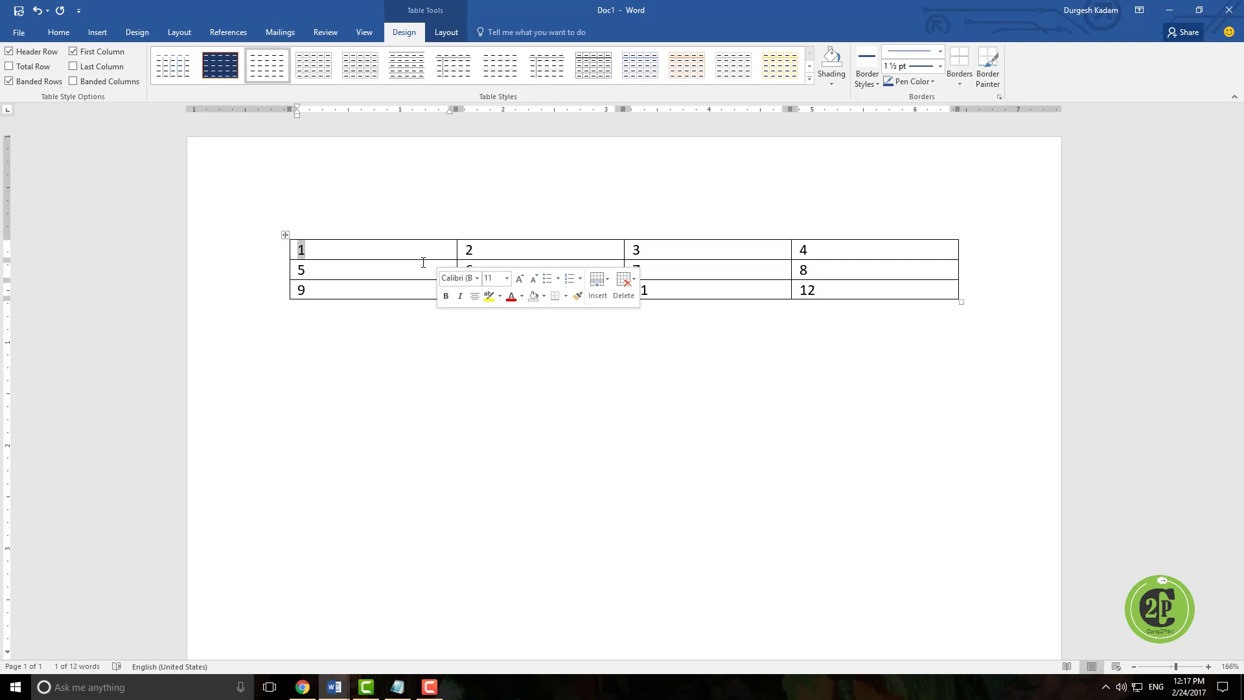
{"action": "double_click", "coordinate": [366, 272]}
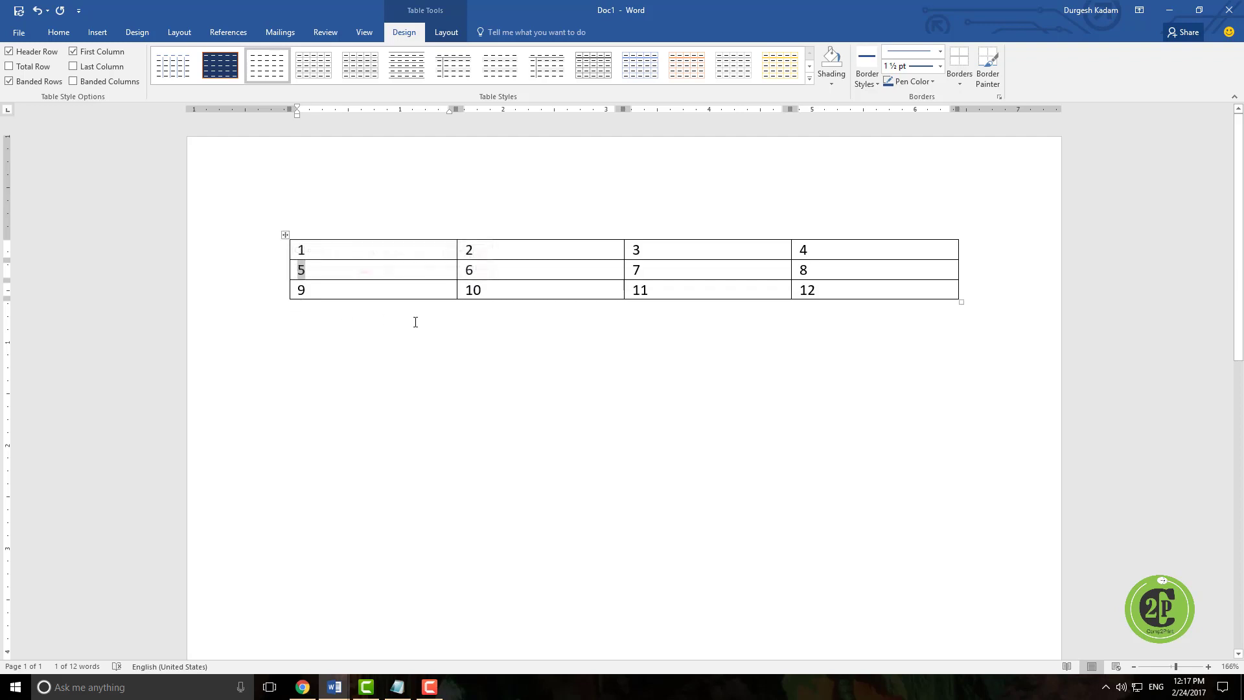
{"action": "left_click", "coordinate": [371, 329]}
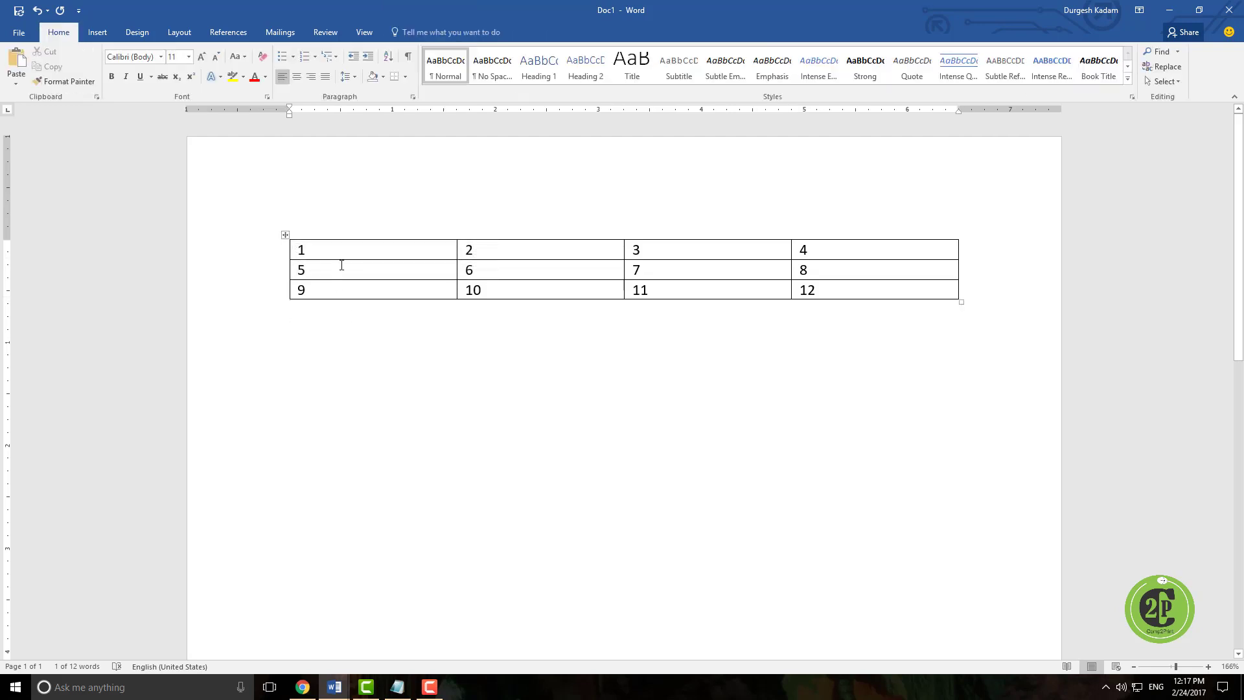
- Delete the table cell containing 5 with the Shift cells left option, and undo the deletion
{"action": "double_click", "coordinate": [295, 269]}
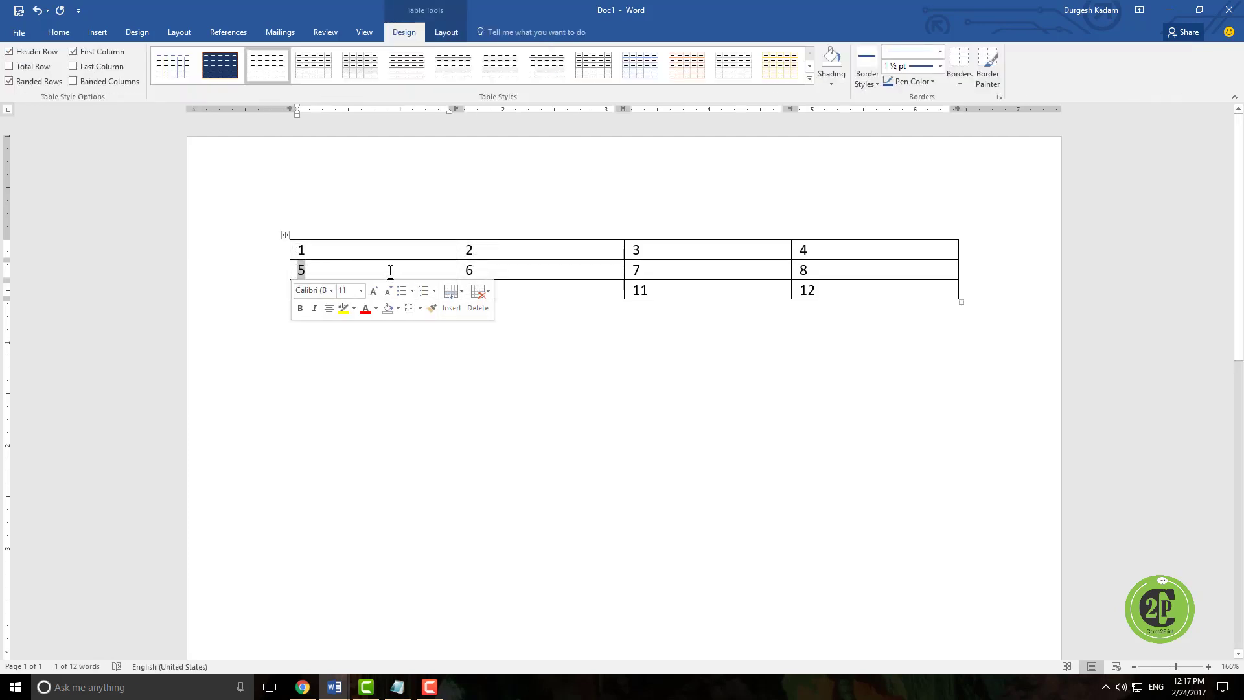
{"action": "left_click", "coordinate": [487, 292]}
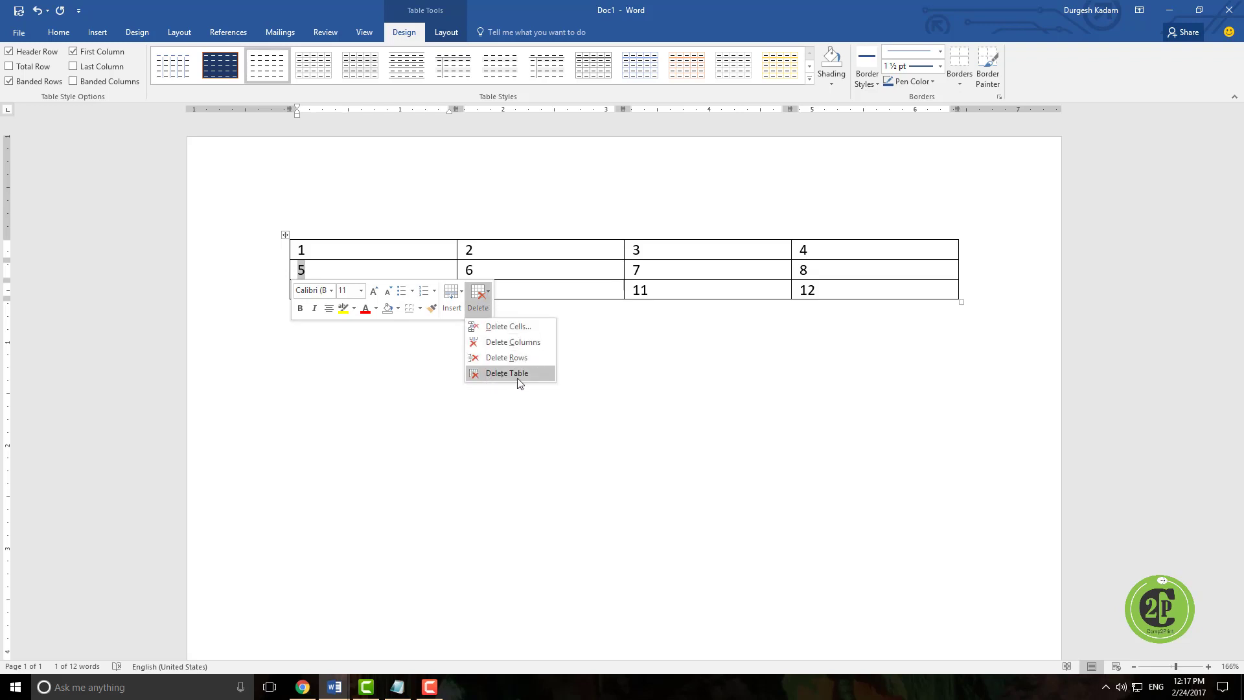
{"action": "left_click", "coordinate": [512, 329]}
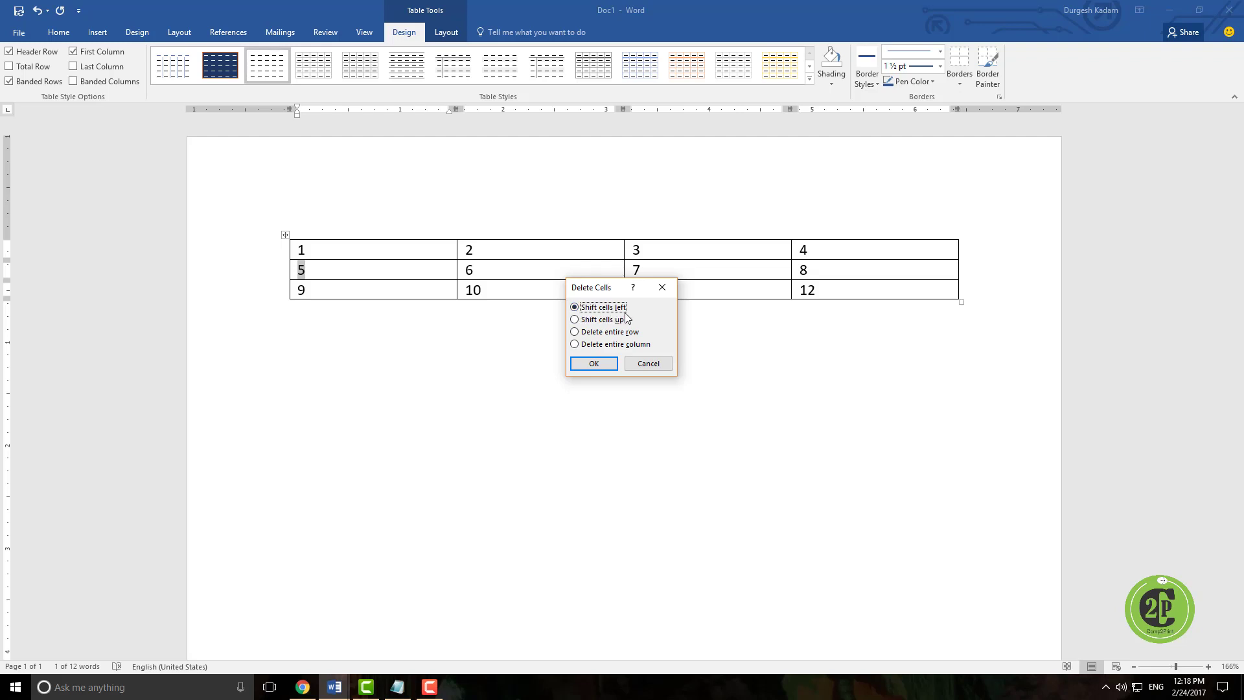
{"action": "left_click", "coordinate": [593, 364]}
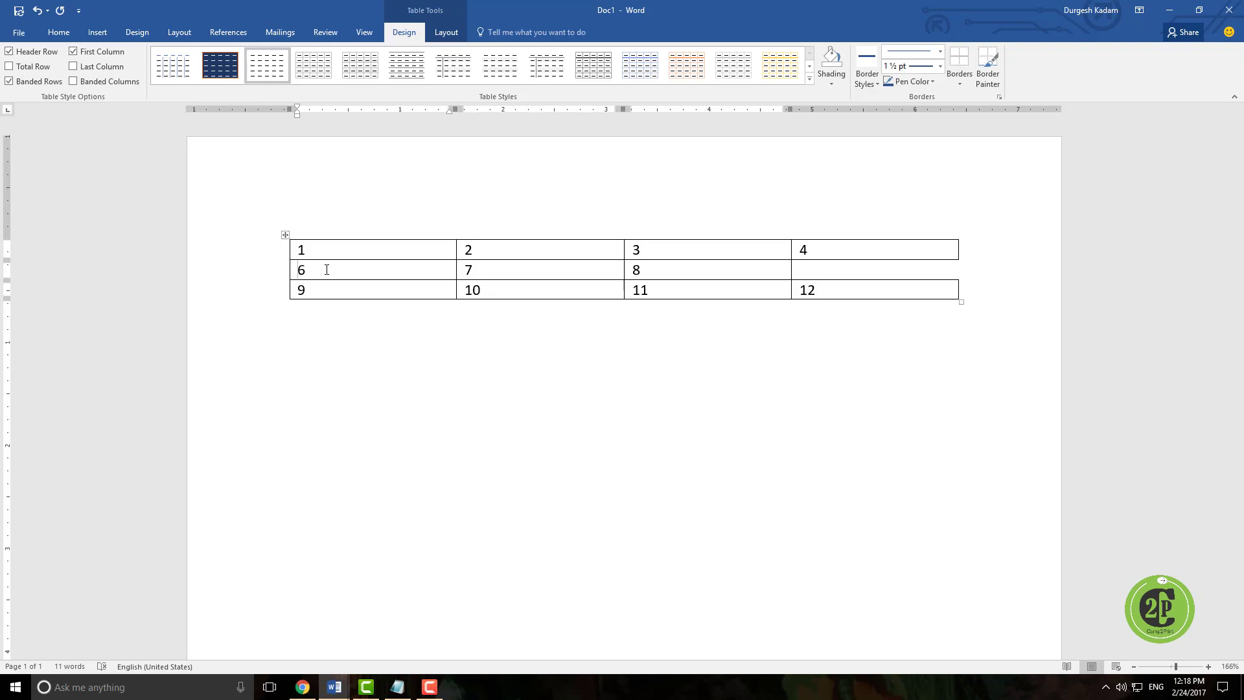
{"action": "left_click", "coordinate": [38, 11]}
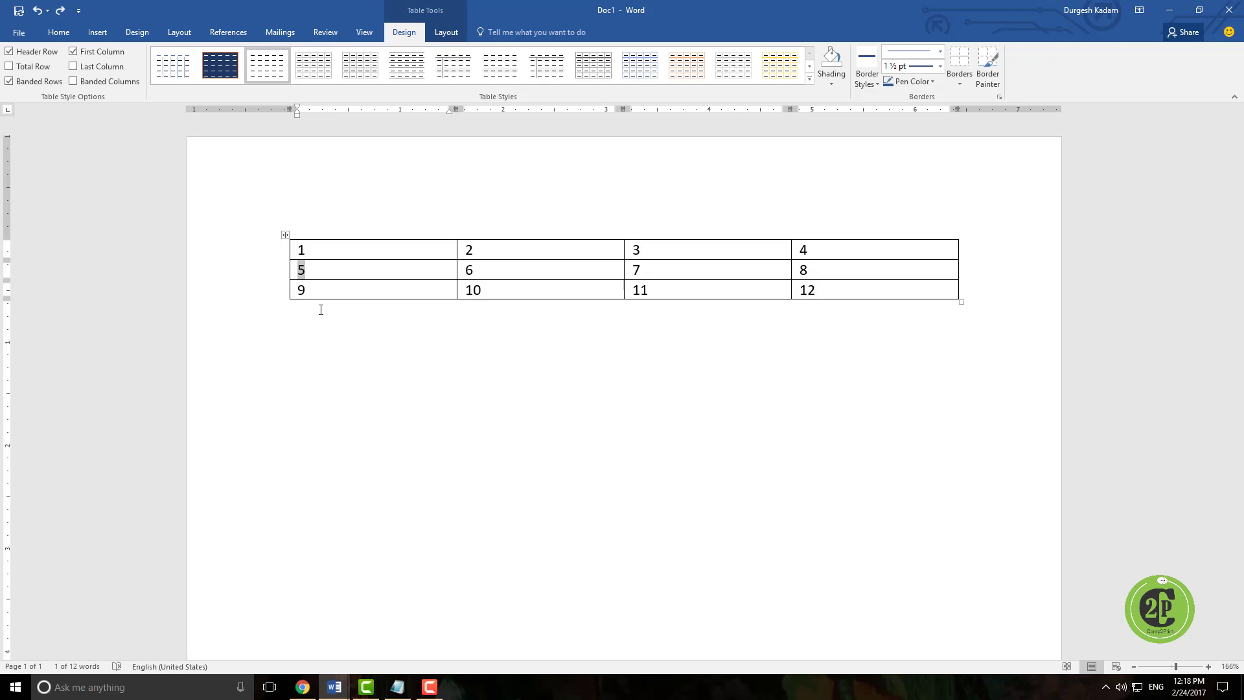
- Delete the table cell containing 5 with the Shift cells up option, and undo the deletion
{"action": "right_click", "coordinate": [300, 270]}
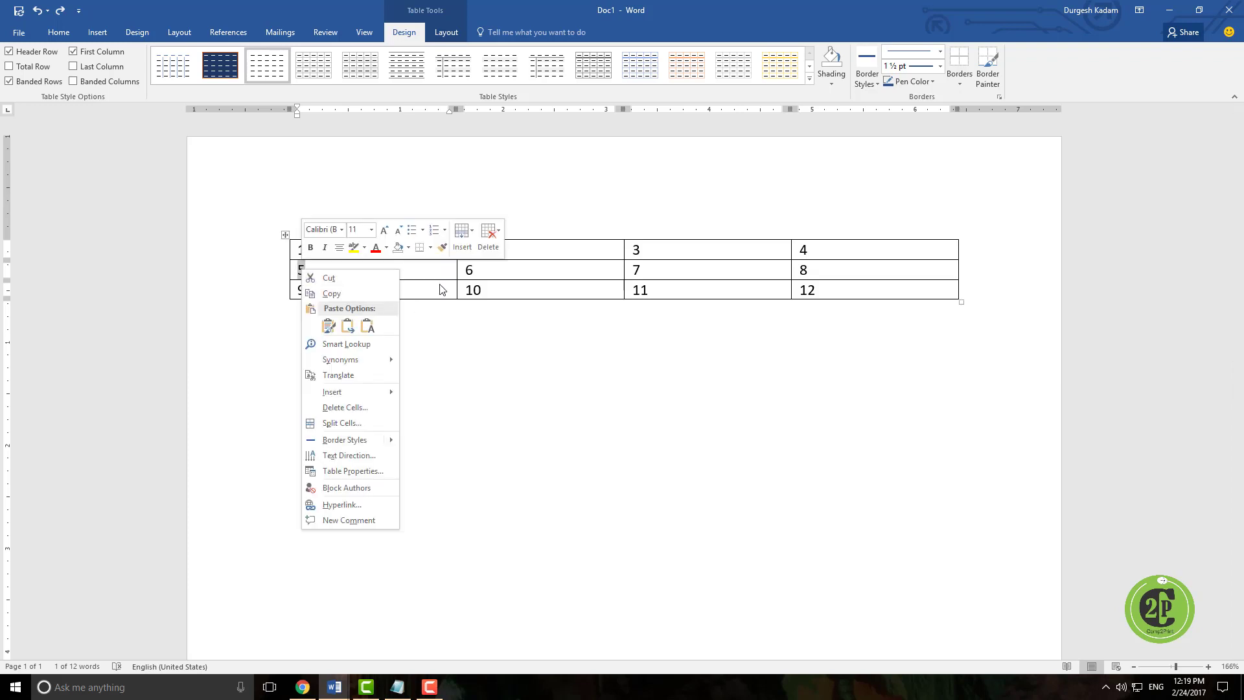
{"action": "left_click", "coordinate": [488, 249]}
{"action": "left_click", "coordinate": [498, 261]}
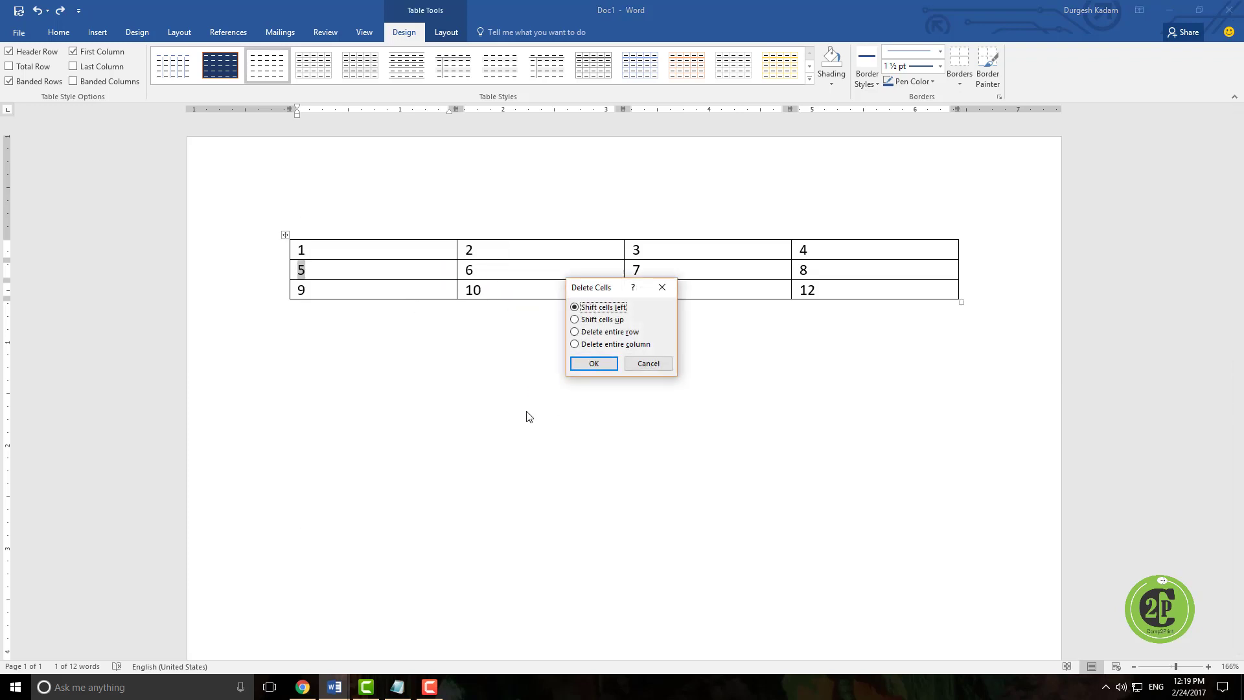
{"action": "left_click", "coordinate": [599, 322]}
{"action": "left_click", "coordinate": [581, 364]}
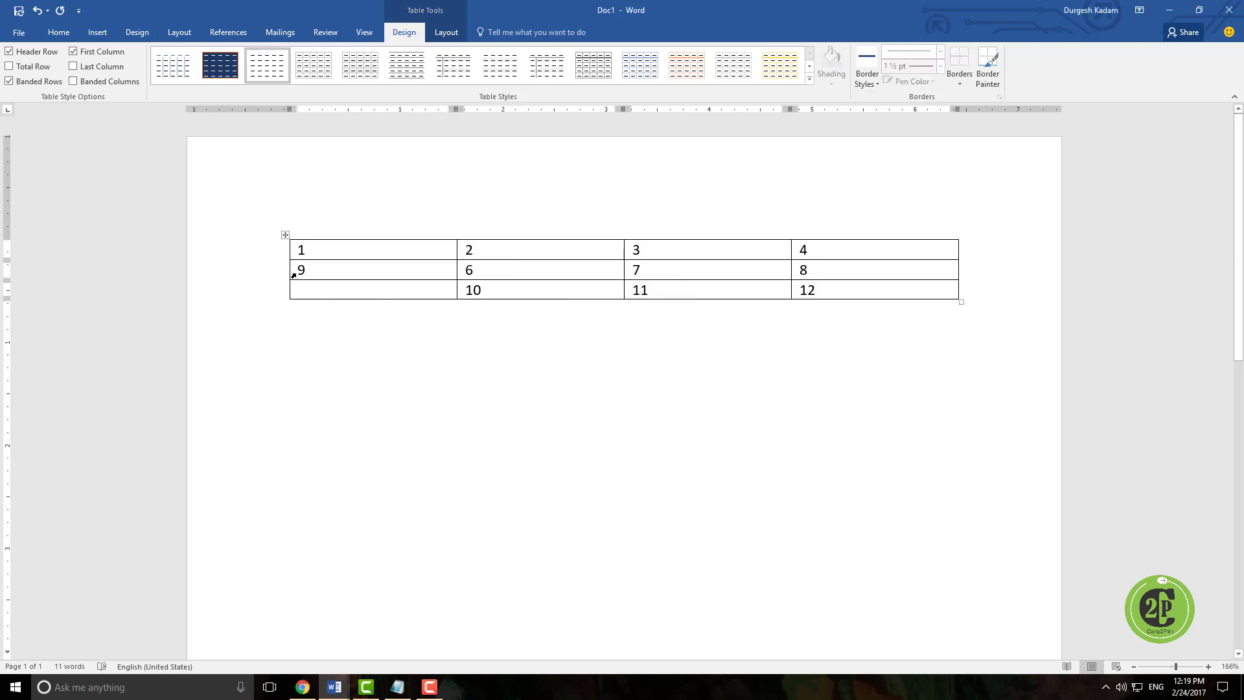
{"action": "double_click", "coordinate": [317, 273]}
{"action": "key", "text": "ctrl+z"}
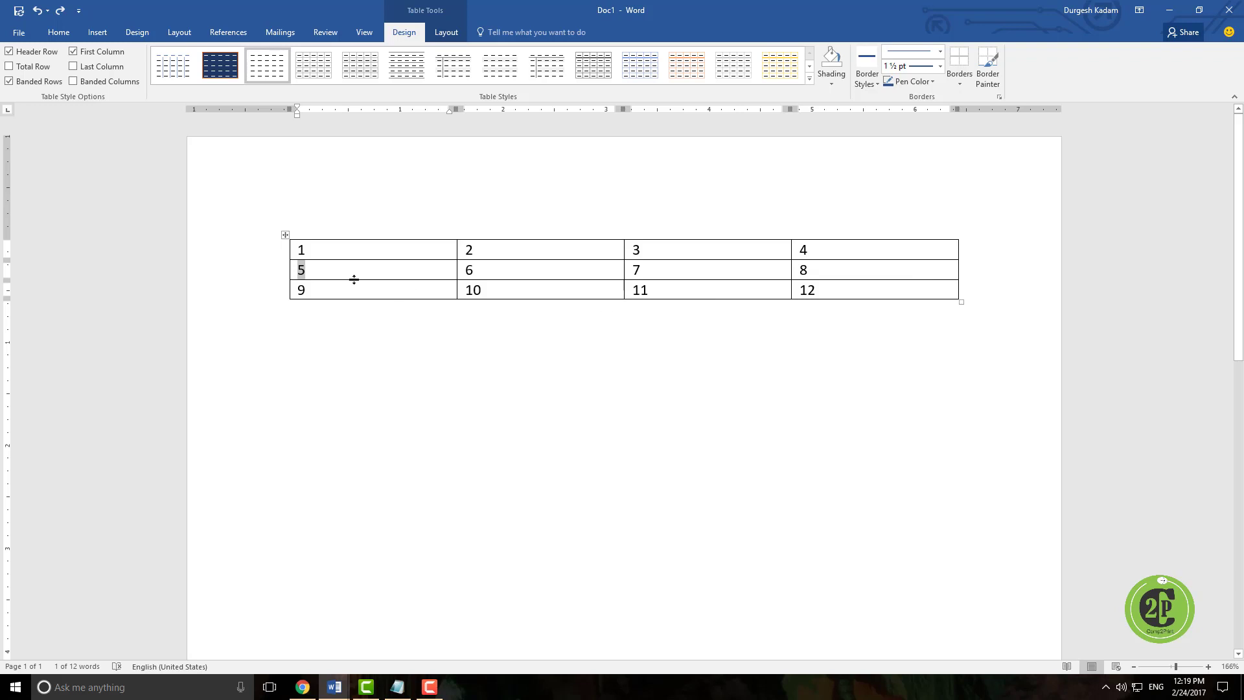
- Delete the table row containing 5 with the Delete entire row option of Delete Cells, and undo the deletion
{"action": "right_click", "coordinate": [302, 271]}
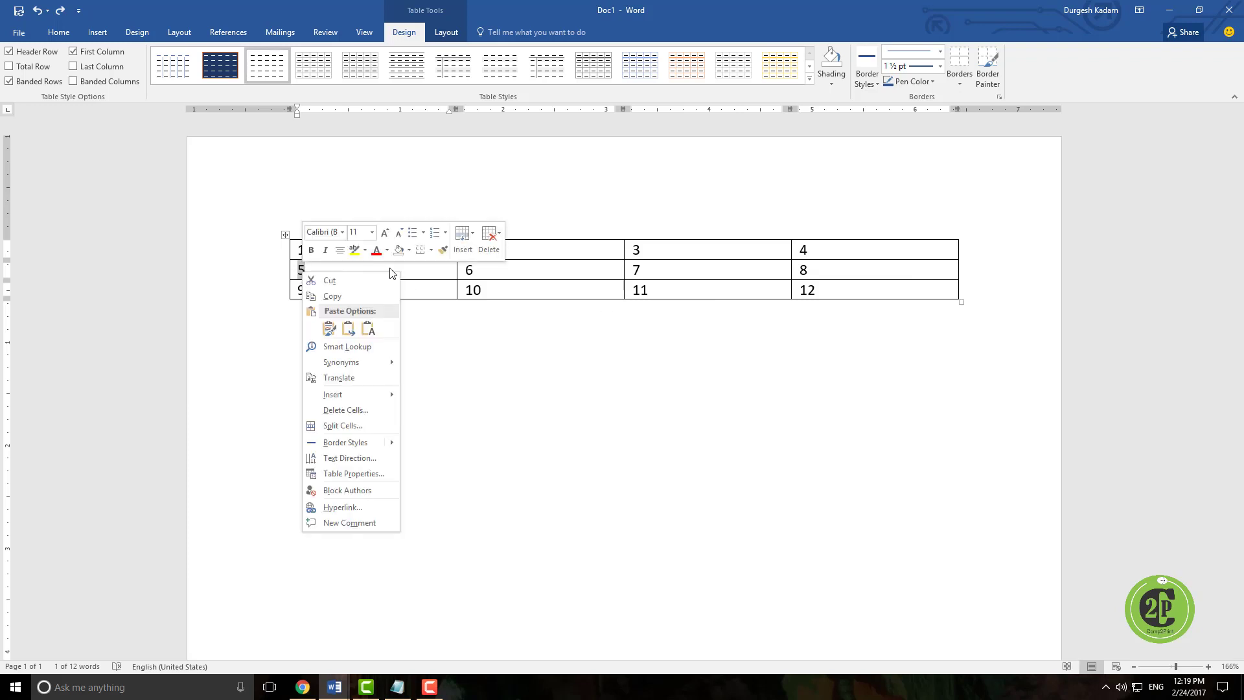
{"action": "left_click", "coordinate": [483, 244]}
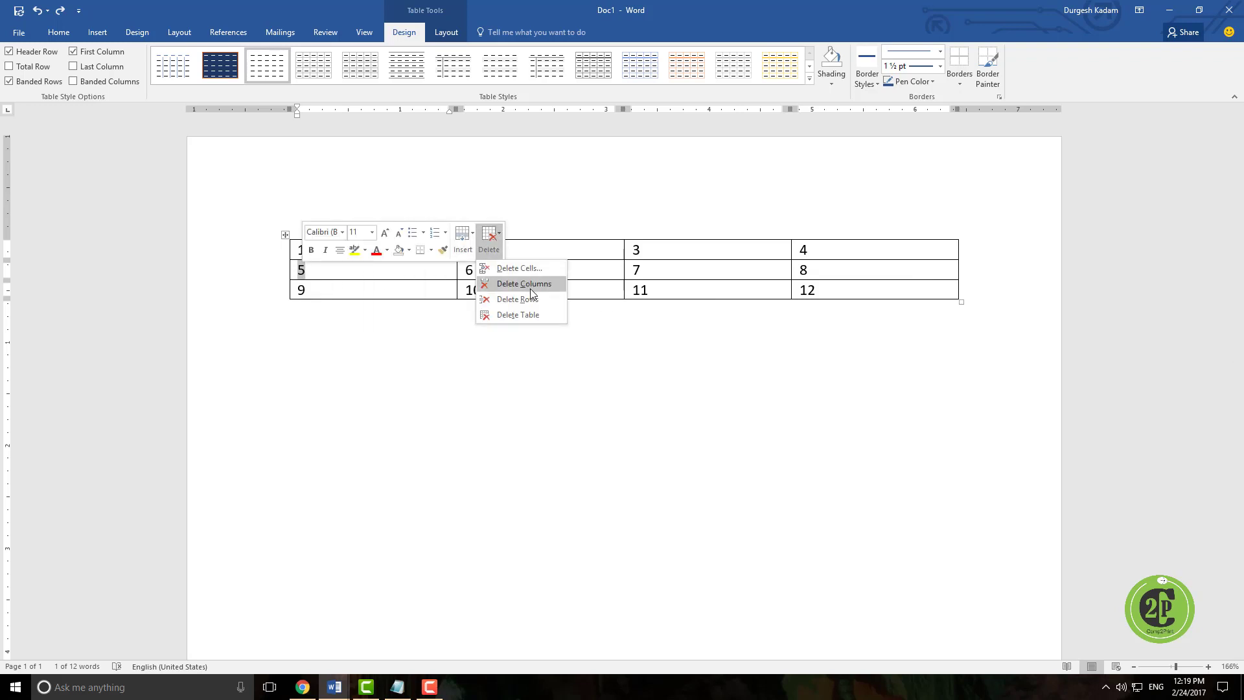
{"action": "left_click", "coordinate": [519, 268]}
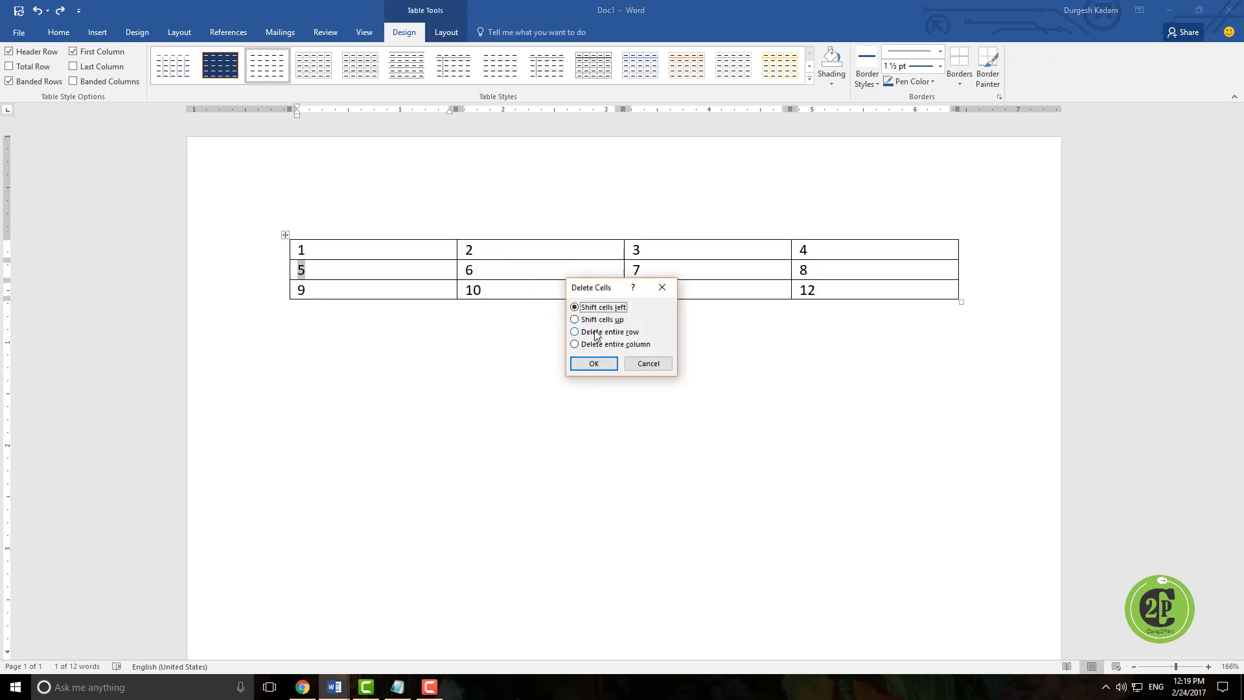
{"action": "left_click", "coordinate": [606, 345]}
{"action": "left_click", "coordinate": [597, 333]}
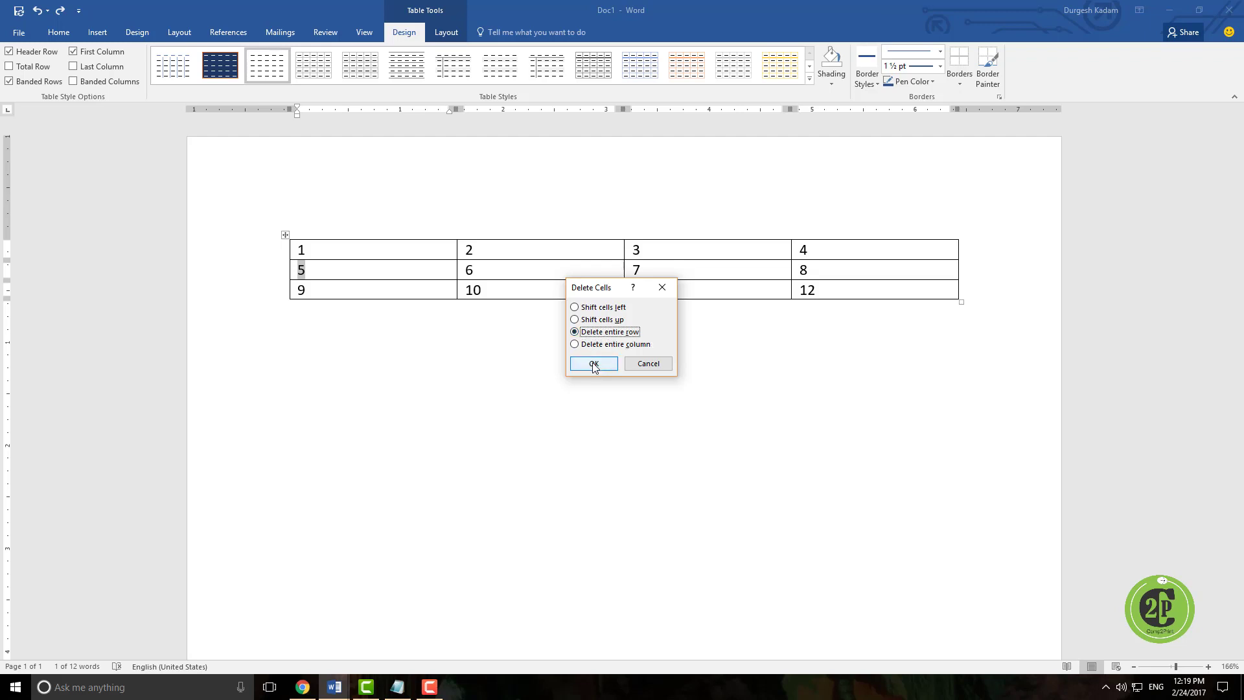
{"action": "left_click", "coordinate": [594, 363]}
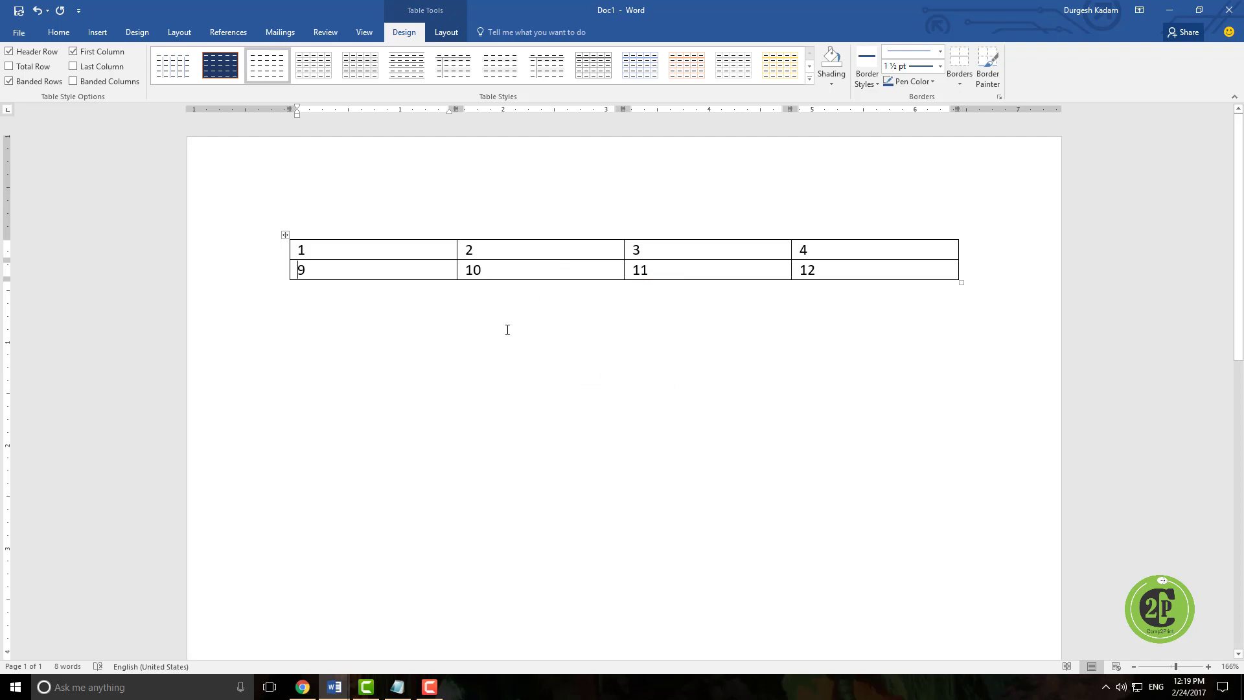
{"action": "key", "text": "ctrl+z"}
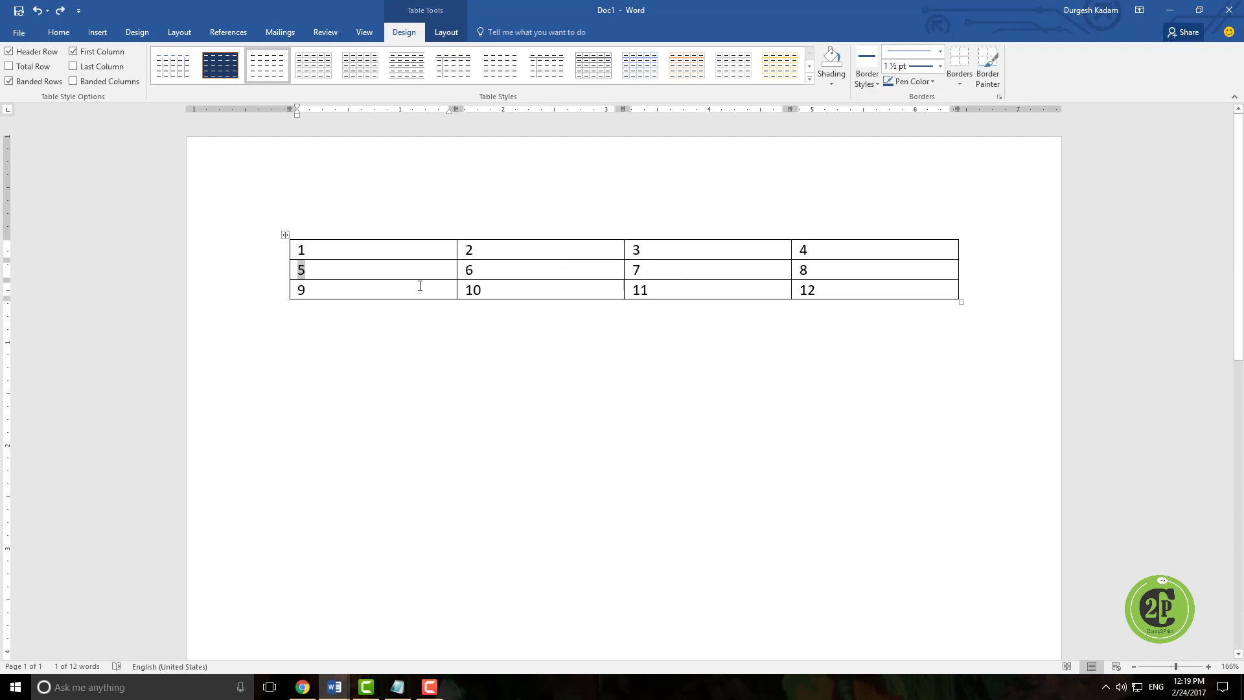
- Delete the table column containing 5 with the Delete entire column option of Delete Cells, and undo the deletion
{"action": "right_click", "coordinate": [344, 274]}
{"action": "left_click", "coordinate": [532, 251]}
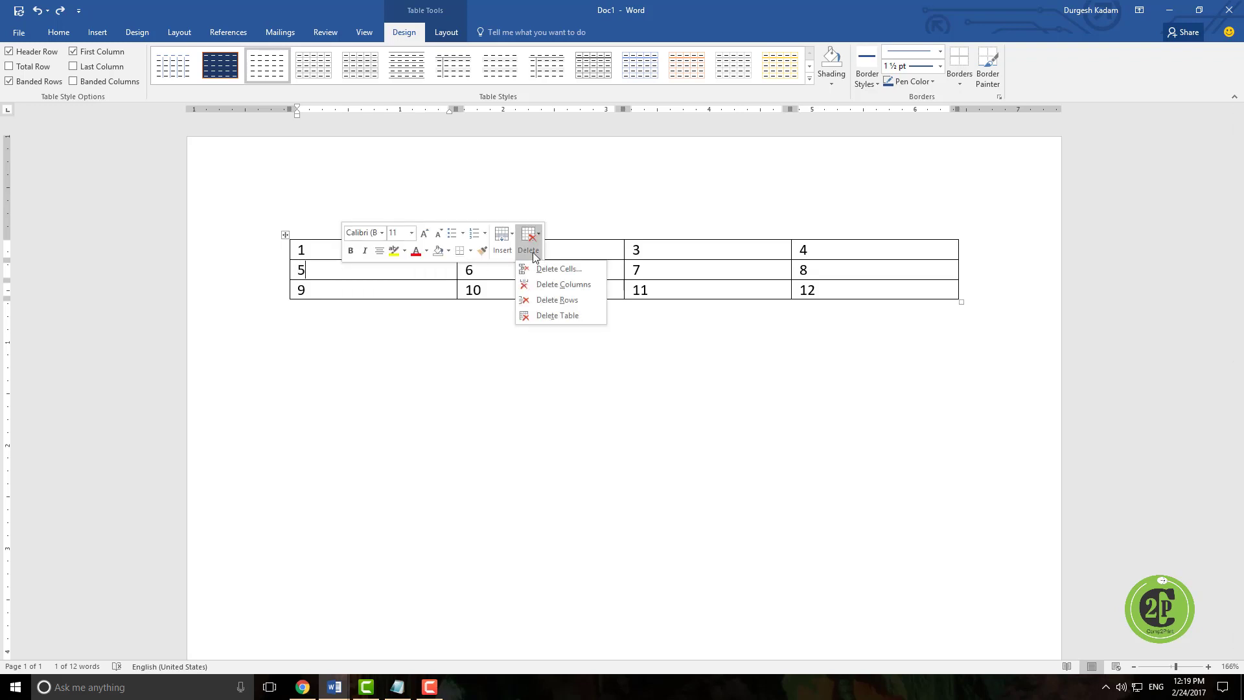
{"action": "left_click", "coordinate": [549, 272]}
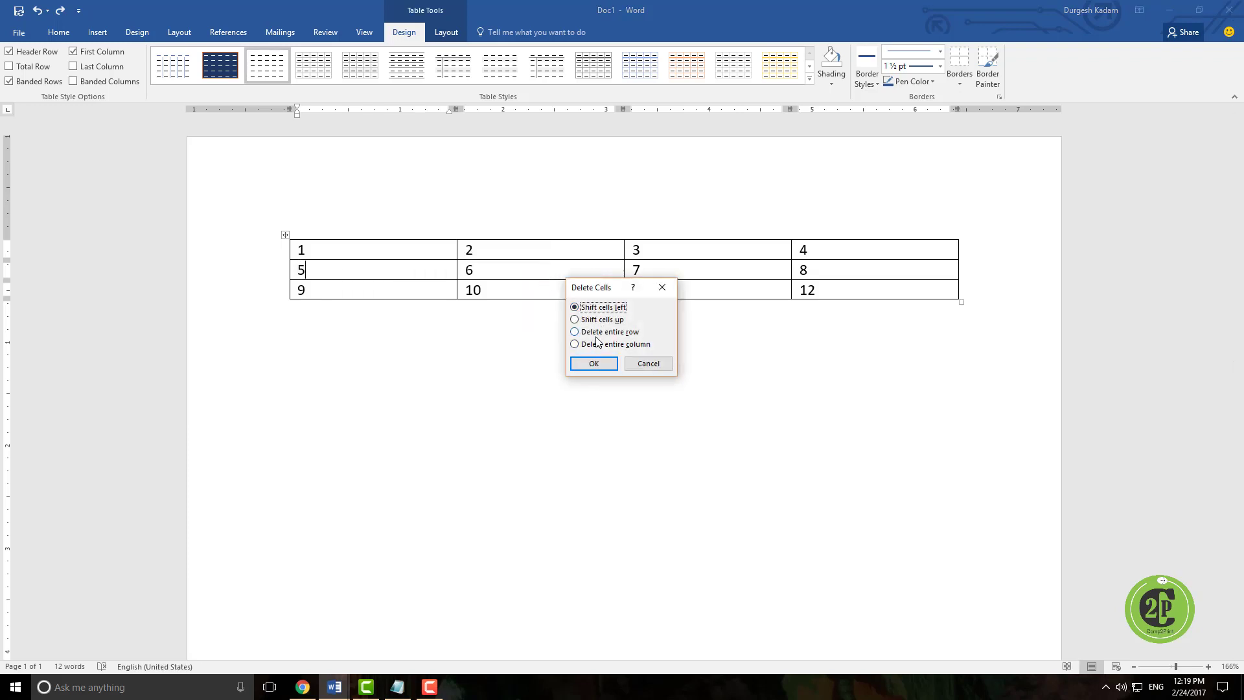
{"action": "left_click", "coordinate": [575, 344]}
{"action": "left_click", "coordinate": [594, 363]}
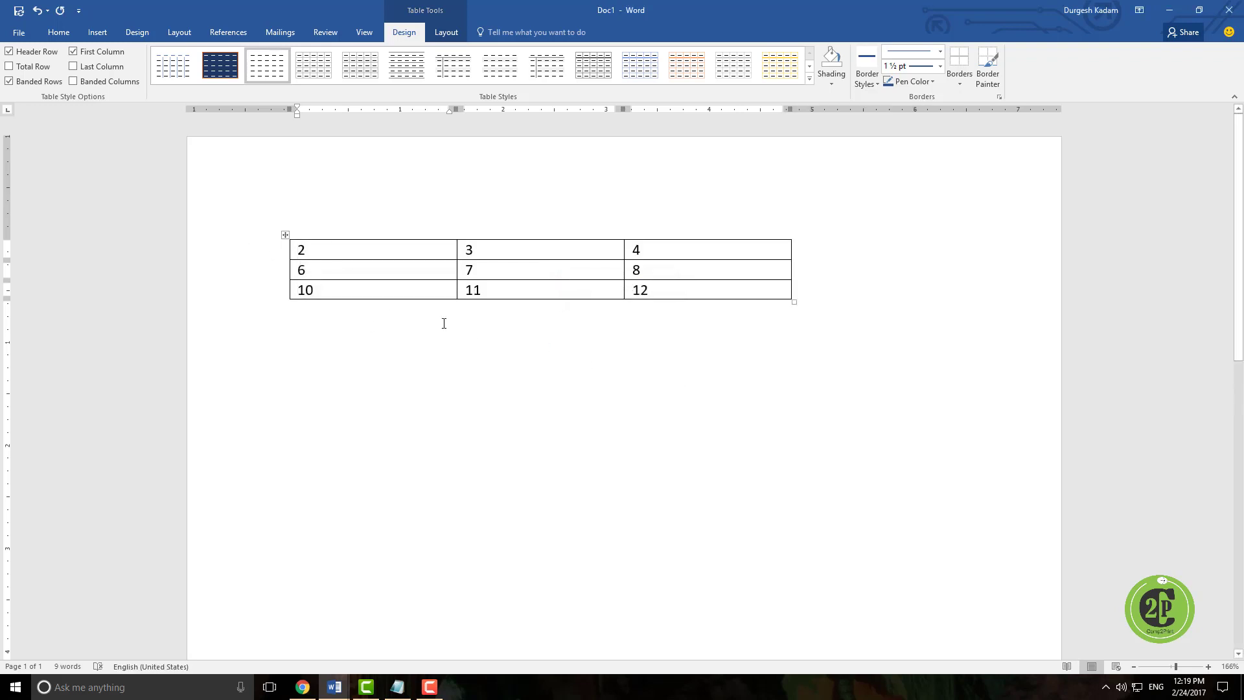
{"action": "key", "text": "ctrl+z"}
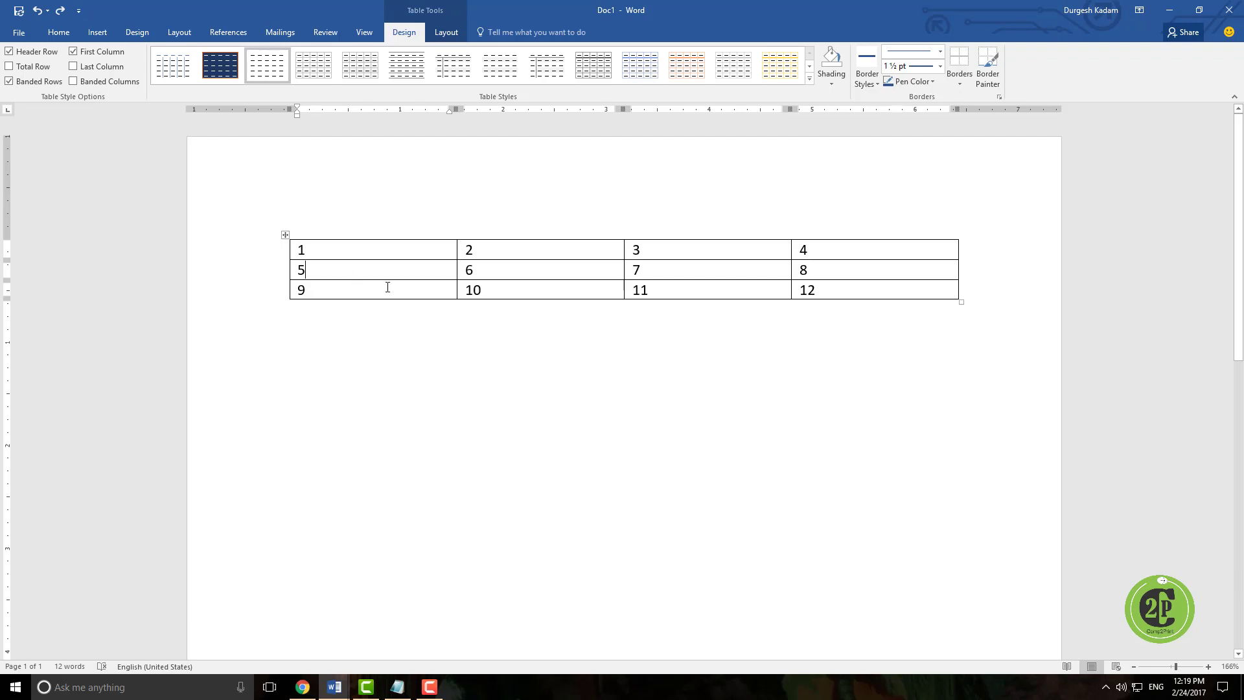
- Delete the table's first column directly with the Delete Columns command from the cell containing 1, and undo the deletion
{"action": "right_click", "coordinate": [305, 252]}
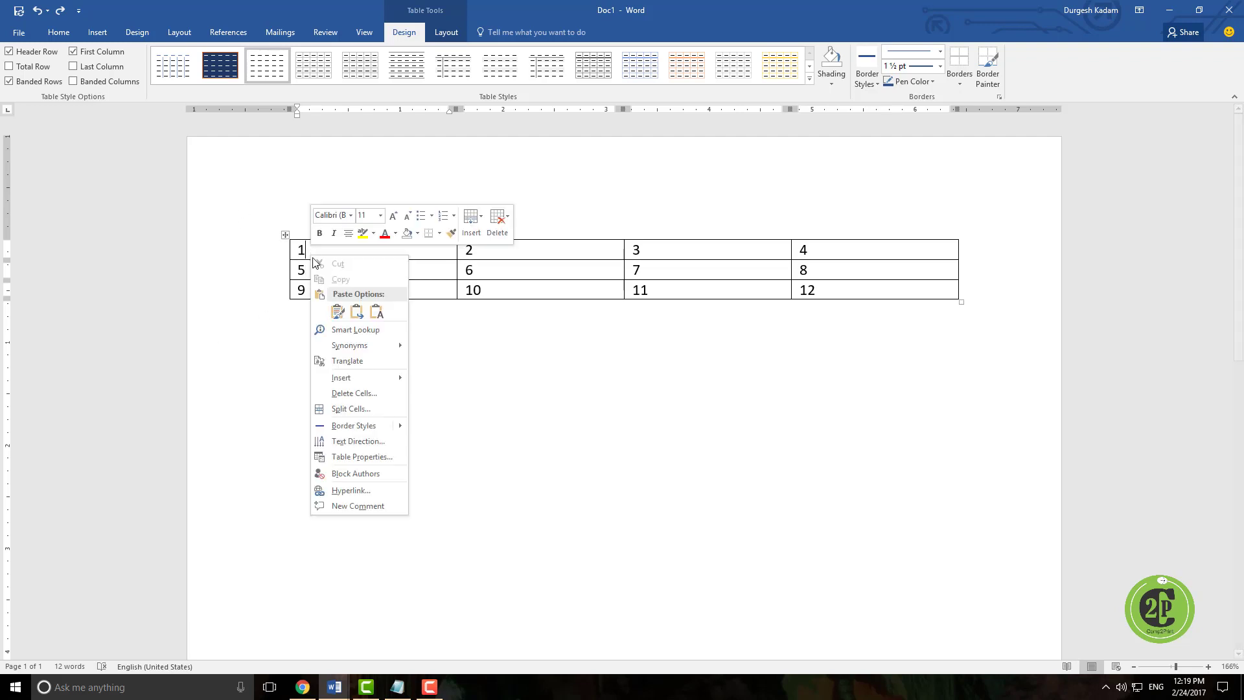
{"action": "left_click", "coordinate": [507, 235]}
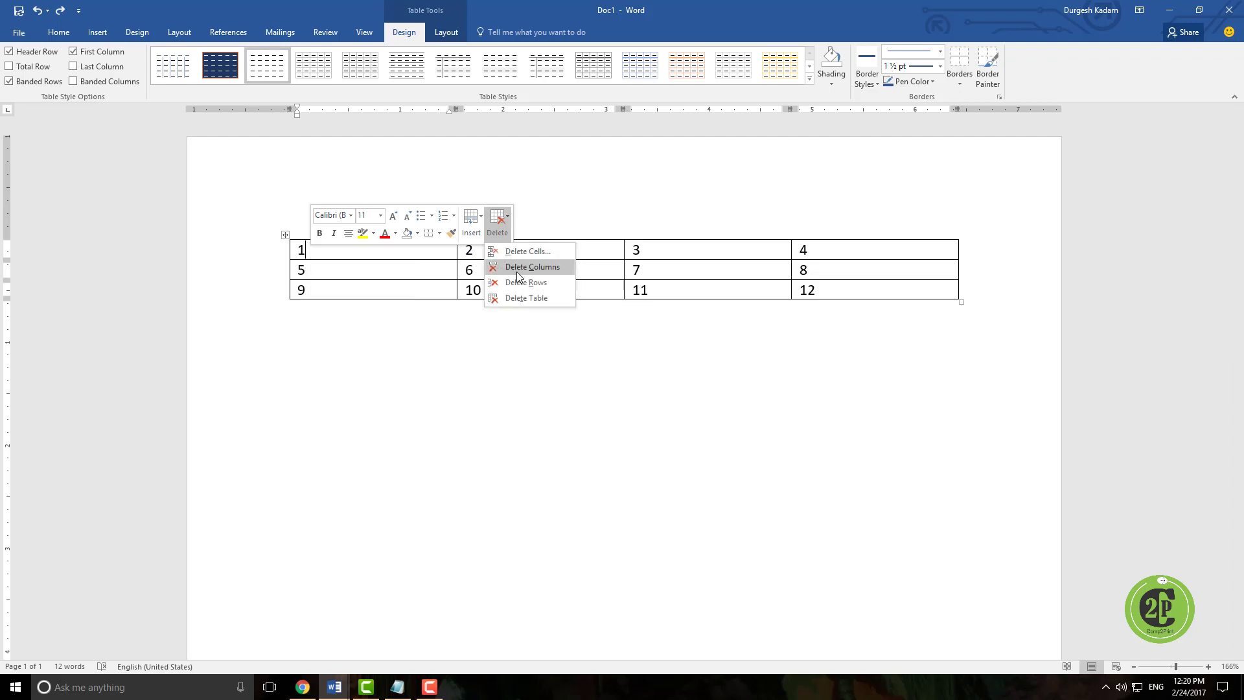
{"action": "left_click", "coordinate": [521, 272]}
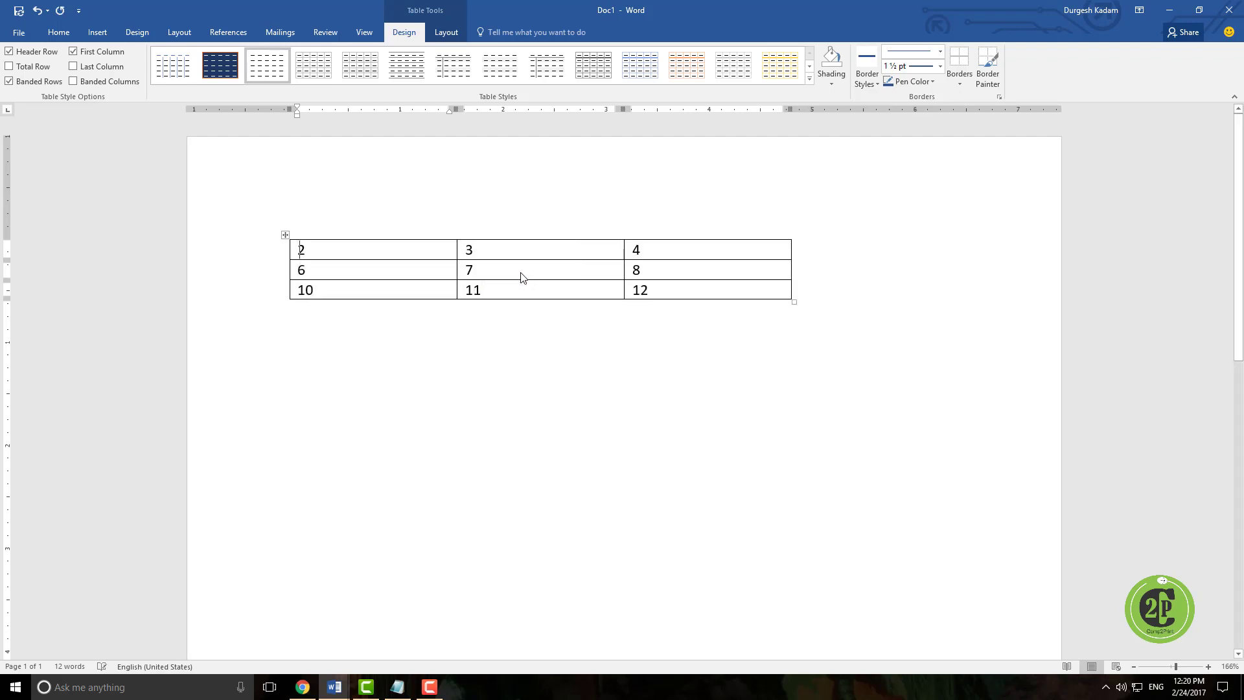
{"action": "key", "text": "ctrl+z"}
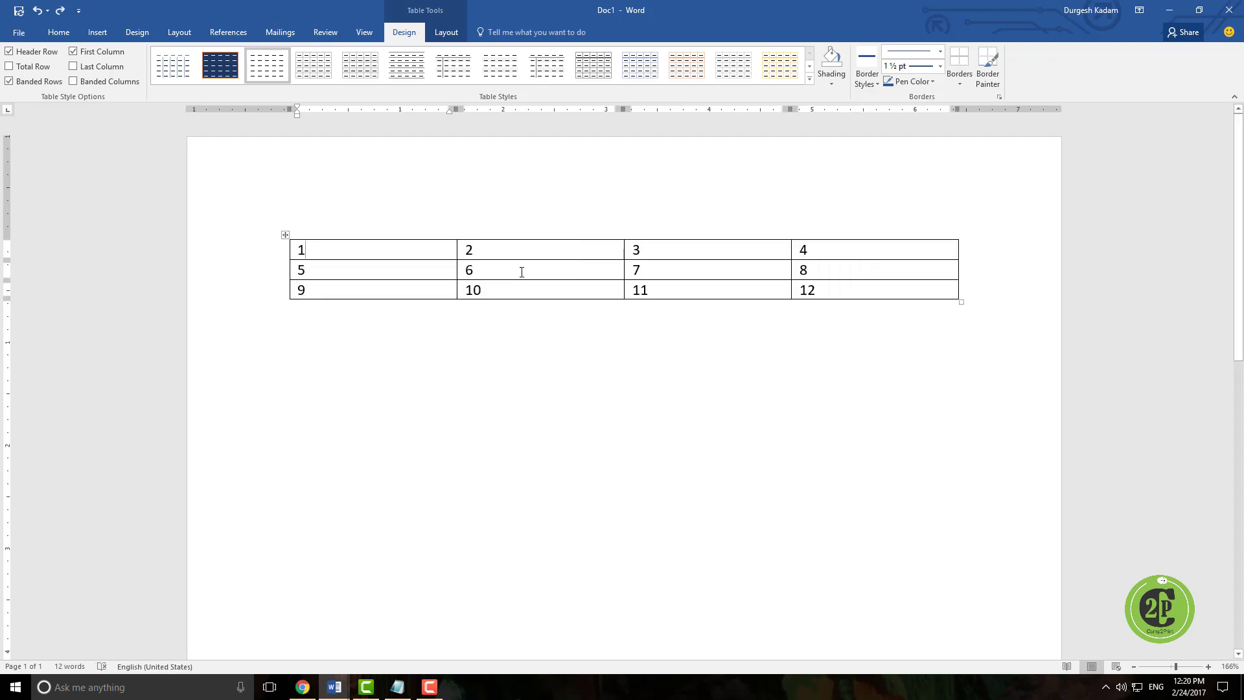
- Delete the table's second column with the Delete Columns command from the cell containing 2, and undo the deletion
{"action": "left_click", "coordinate": [533, 252]}
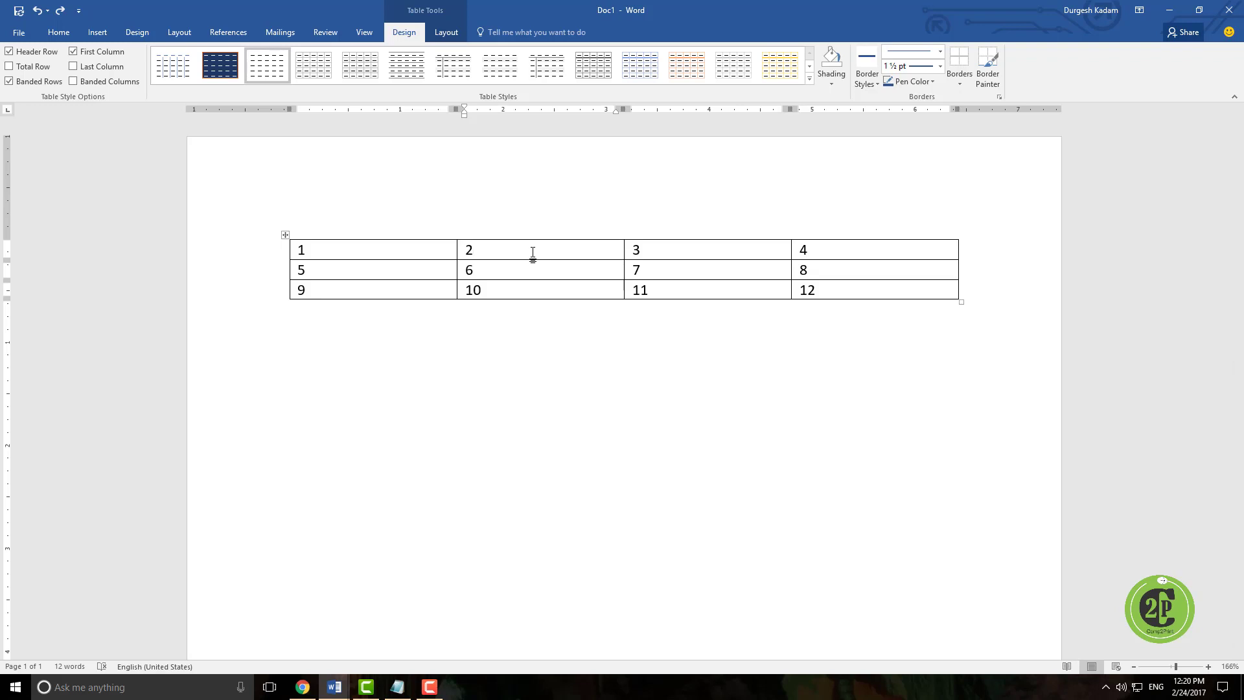
{"action": "right_click", "coordinate": [533, 252]}
{"action": "left_click", "coordinate": [721, 220]}
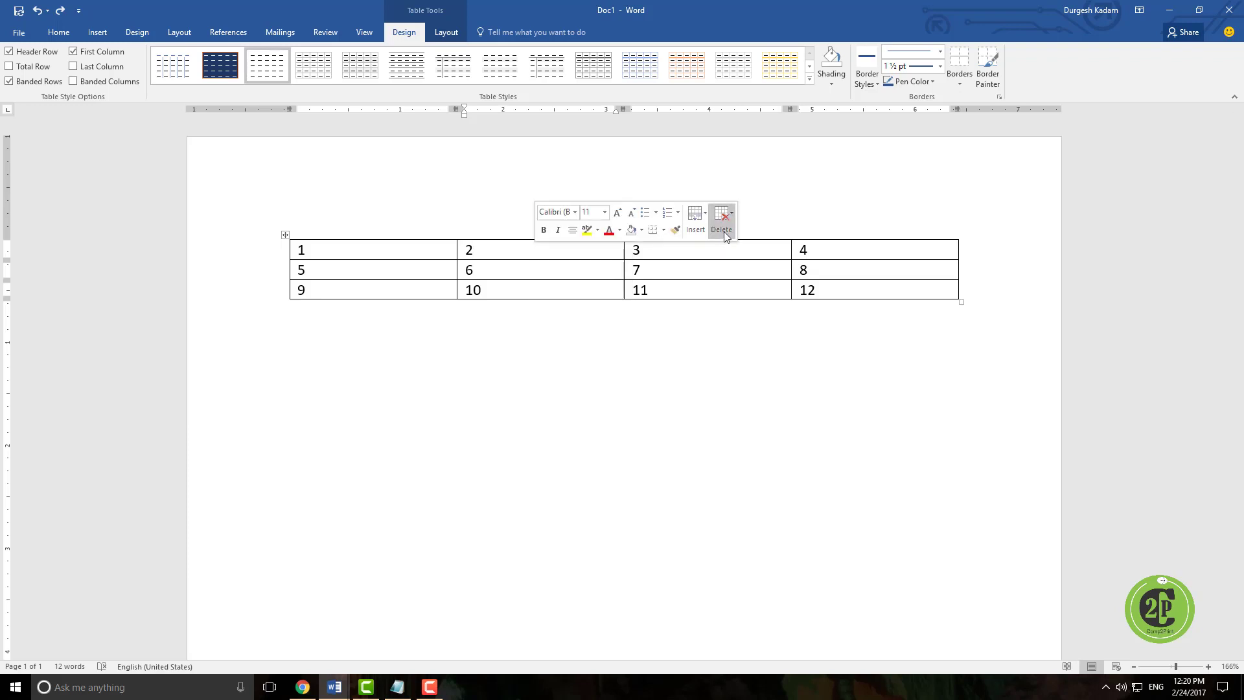
{"action": "left_click", "coordinate": [738, 262]}
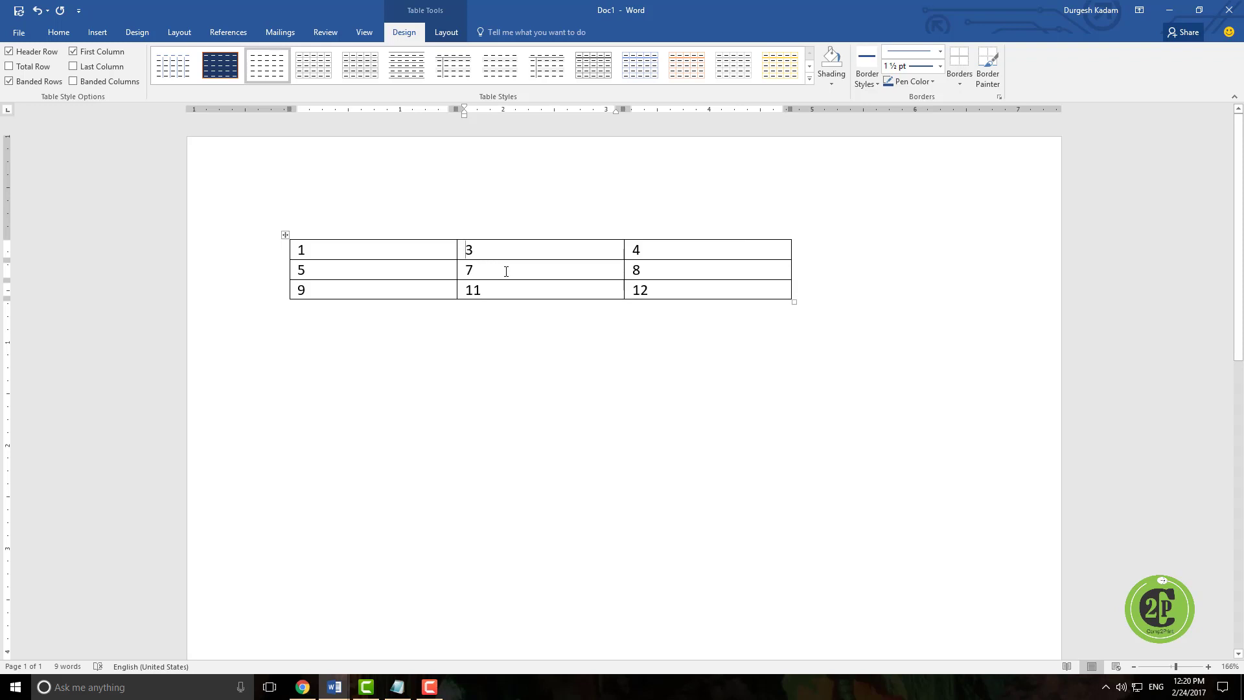
{"action": "key", "text": "ctrl+z"}
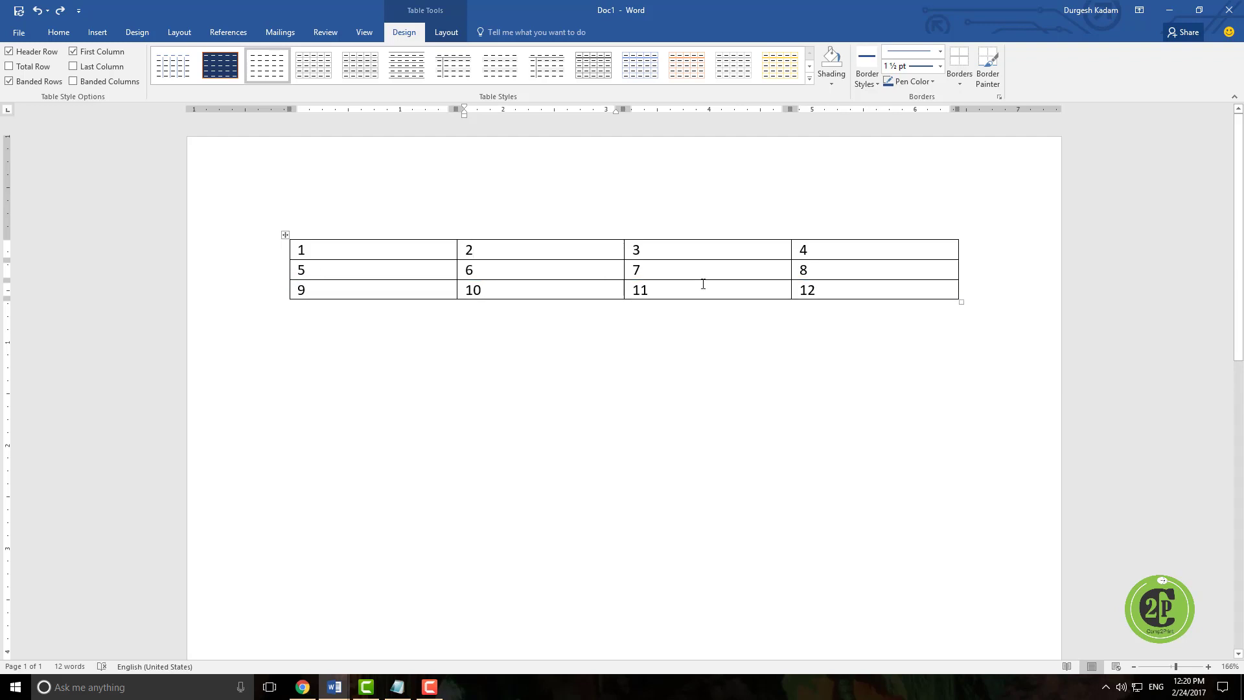
- Delete the table's second row with the Delete Rows command from the cell containing 5, and undo the deletion
{"action": "left_click", "coordinate": [316, 267]}
{"action": "right_click", "coordinate": [314, 266]}
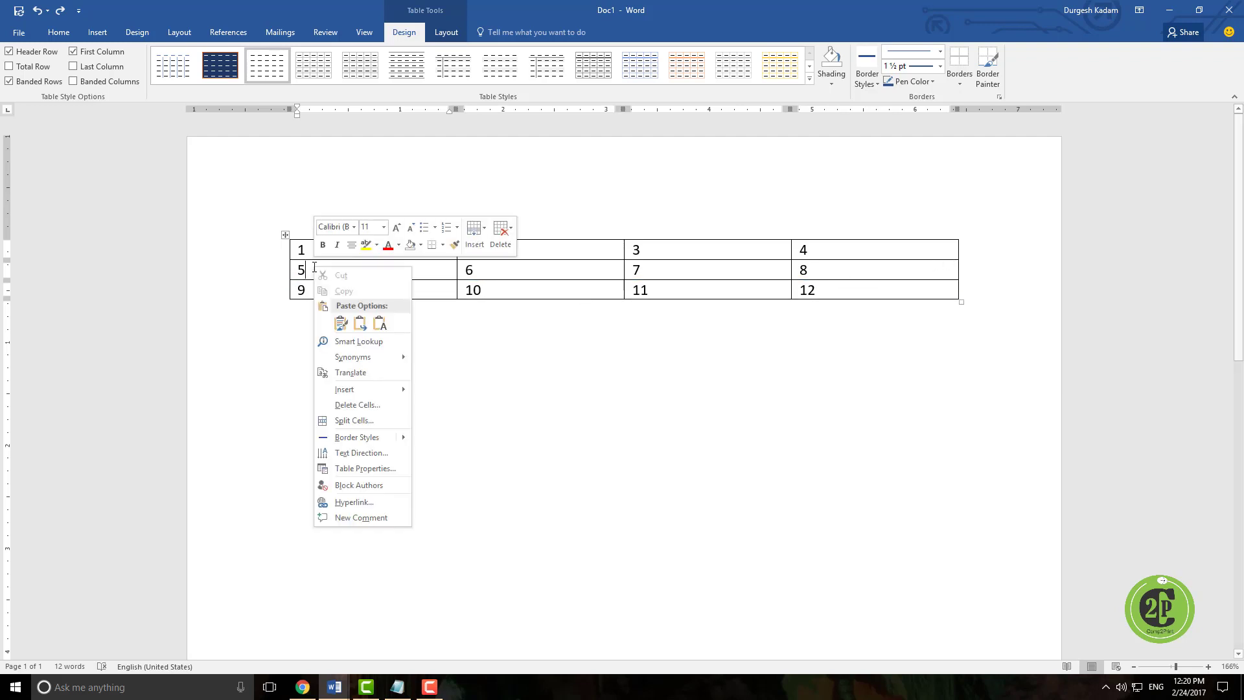
{"action": "left_click", "coordinate": [509, 250]}
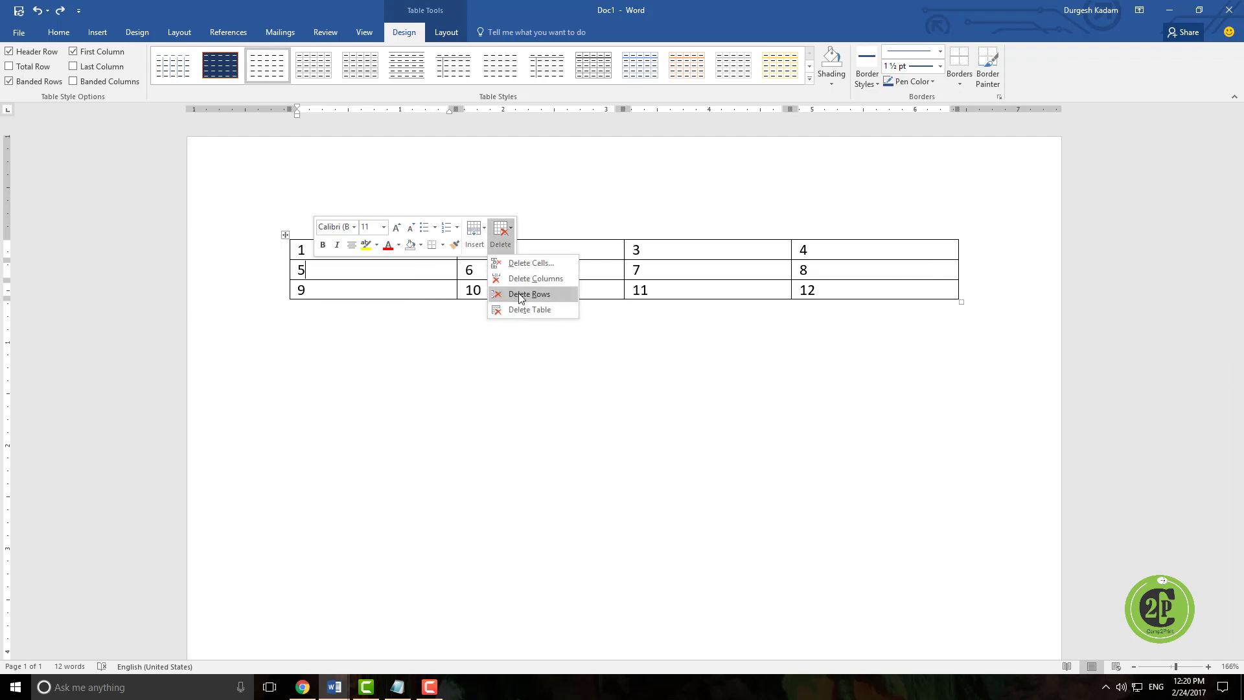
{"action": "left_click", "coordinate": [520, 295]}
{"action": "key", "text": "ctrl+z"}
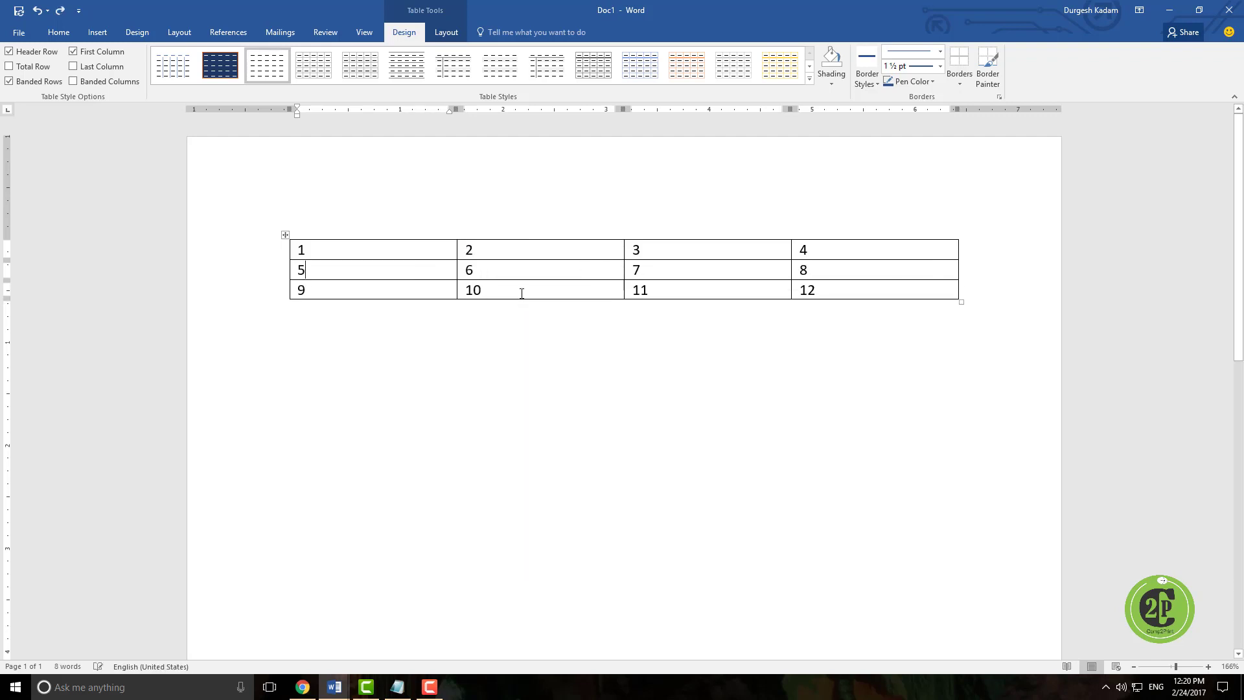
- Select the whole table and delete it with the Delete Table command
{"action": "left_click", "coordinate": [285, 234]}
{"action": "left_click", "coordinate": [468, 212]}
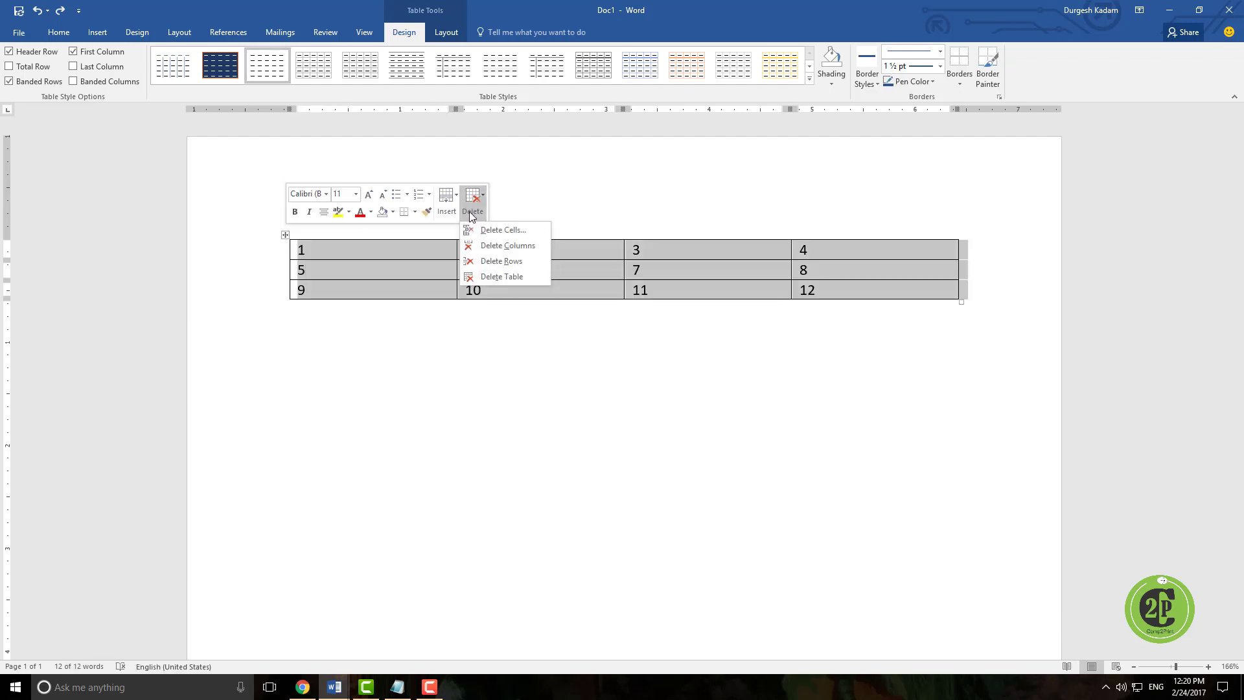
{"action": "left_click", "coordinate": [489, 281]}
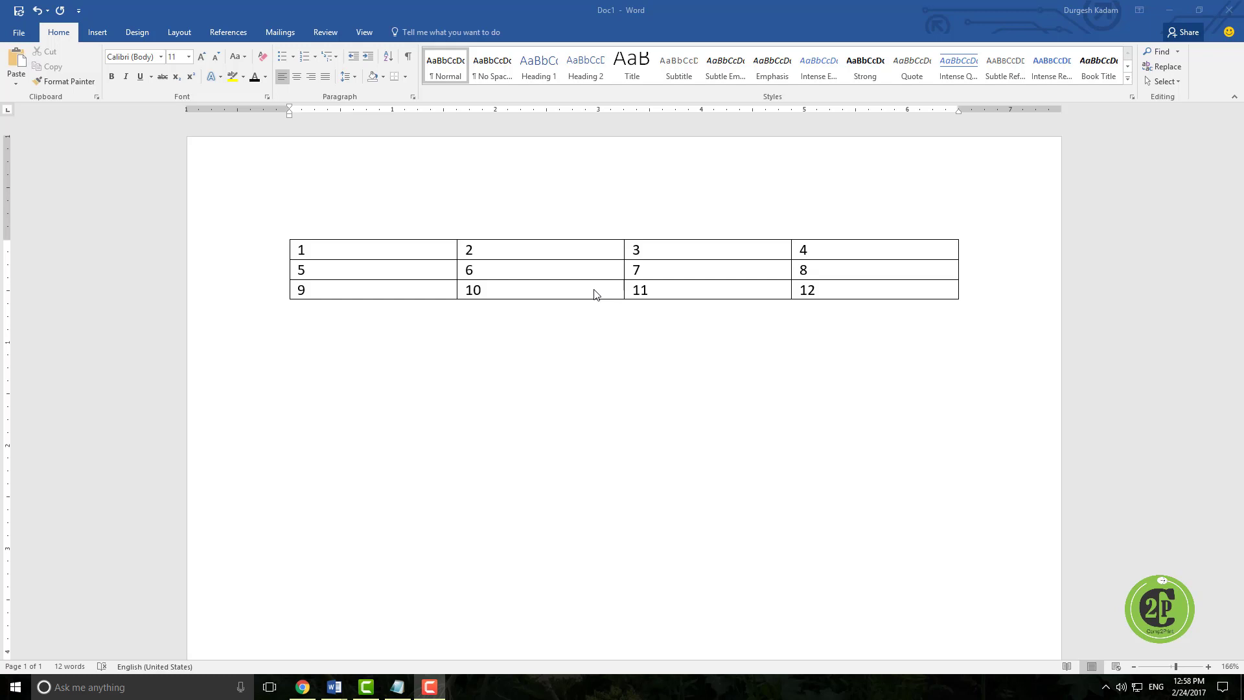
- Insert an empty column to the left of the table column containing 2, 6 and 10
{"action": "left_click", "coordinate": [495, 273]}
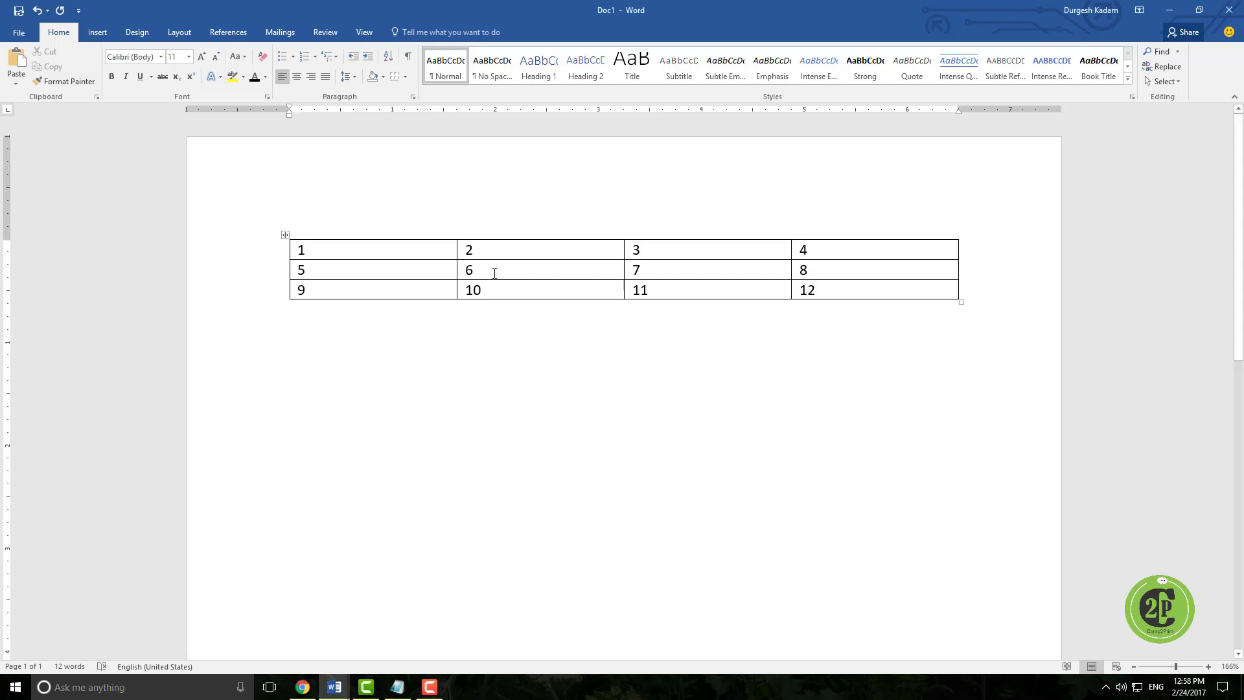
{"action": "left_click", "coordinate": [494, 272]}
{"action": "left_click_drag", "start_coordinate": [468, 246], "coordinate": [516, 286]}
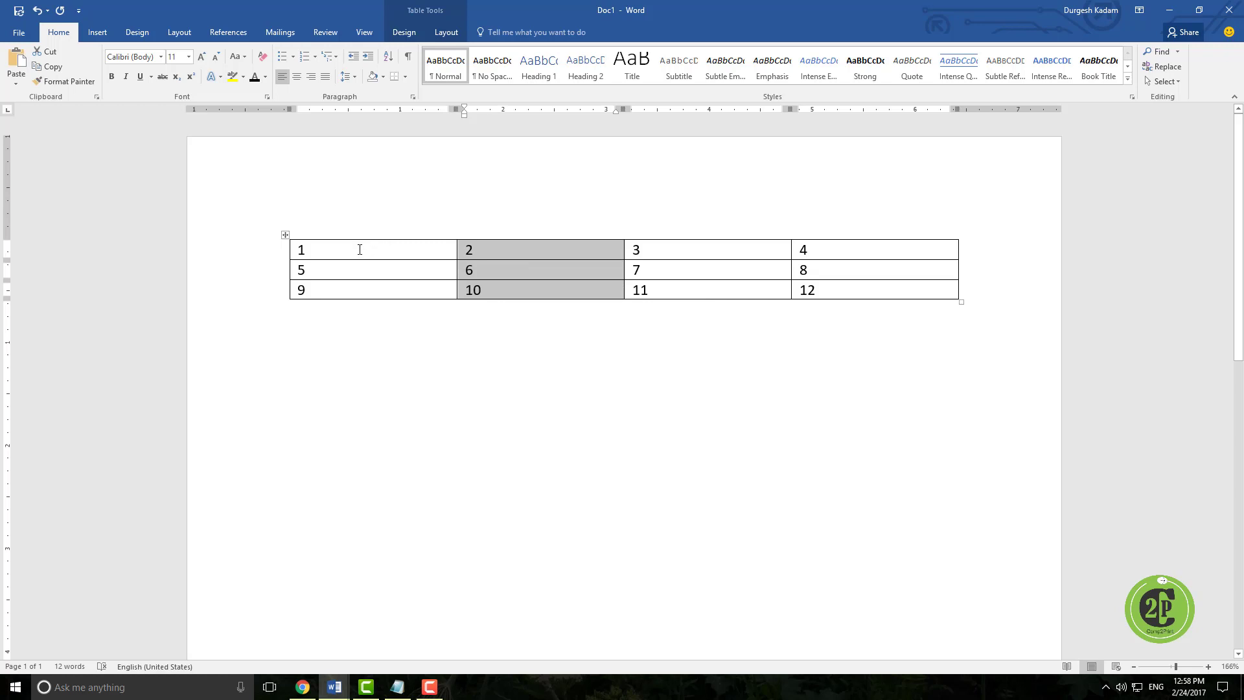
{"action": "right_click", "coordinate": [286, 235]}
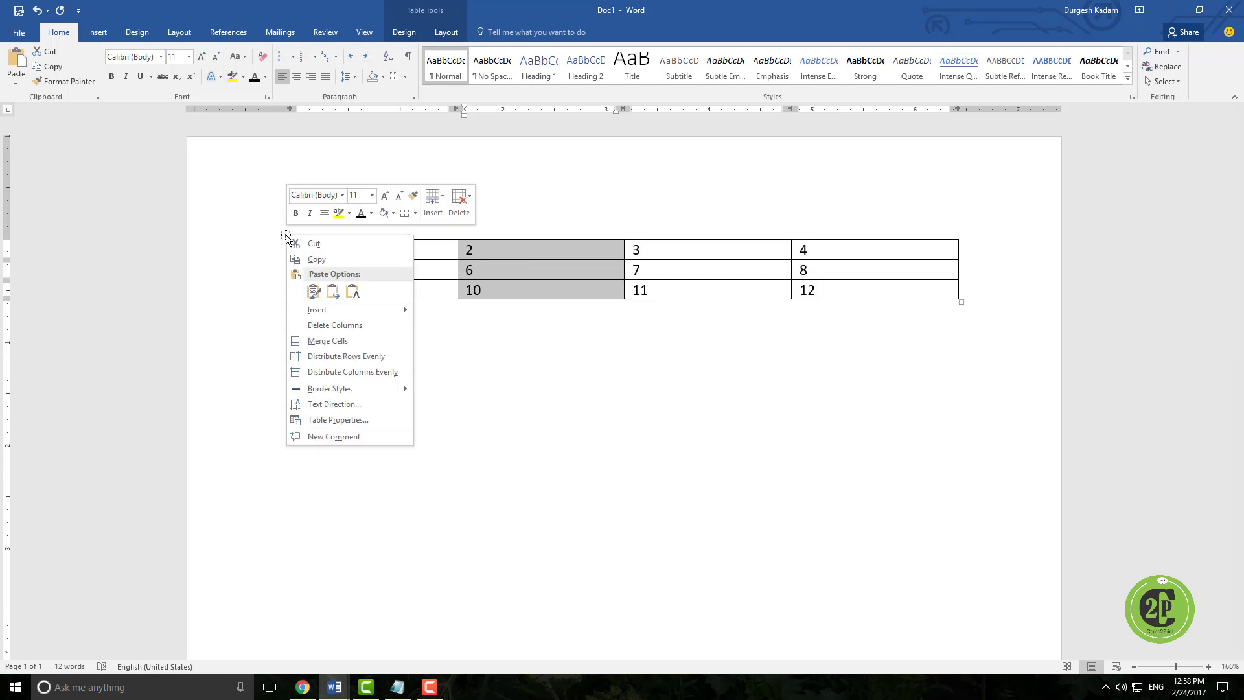
{"action": "left_click", "coordinate": [441, 202]}
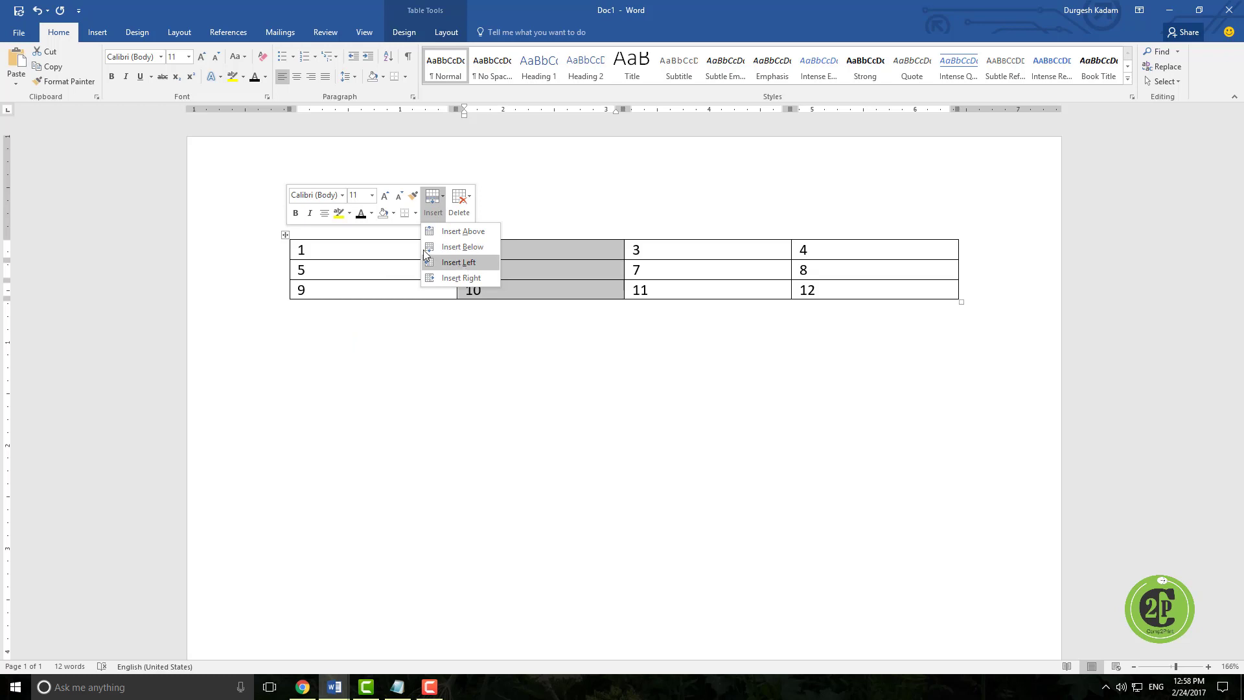
{"action": "left_click", "coordinate": [466, 266]}
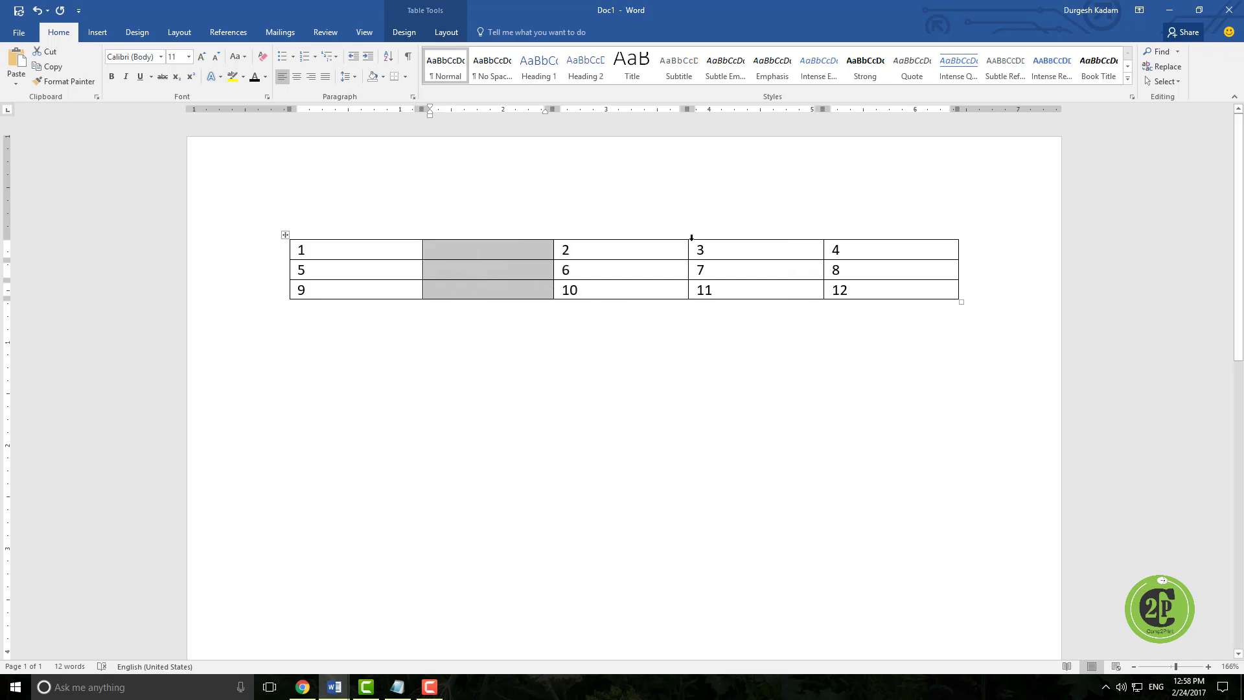
- Insert an empty column to the right of the column containing 4, 8 and 12, and undo both column insertions
{"action": "left_click_drag", "start_coordinate": [835, 249], "coordinate": [882, 286]}
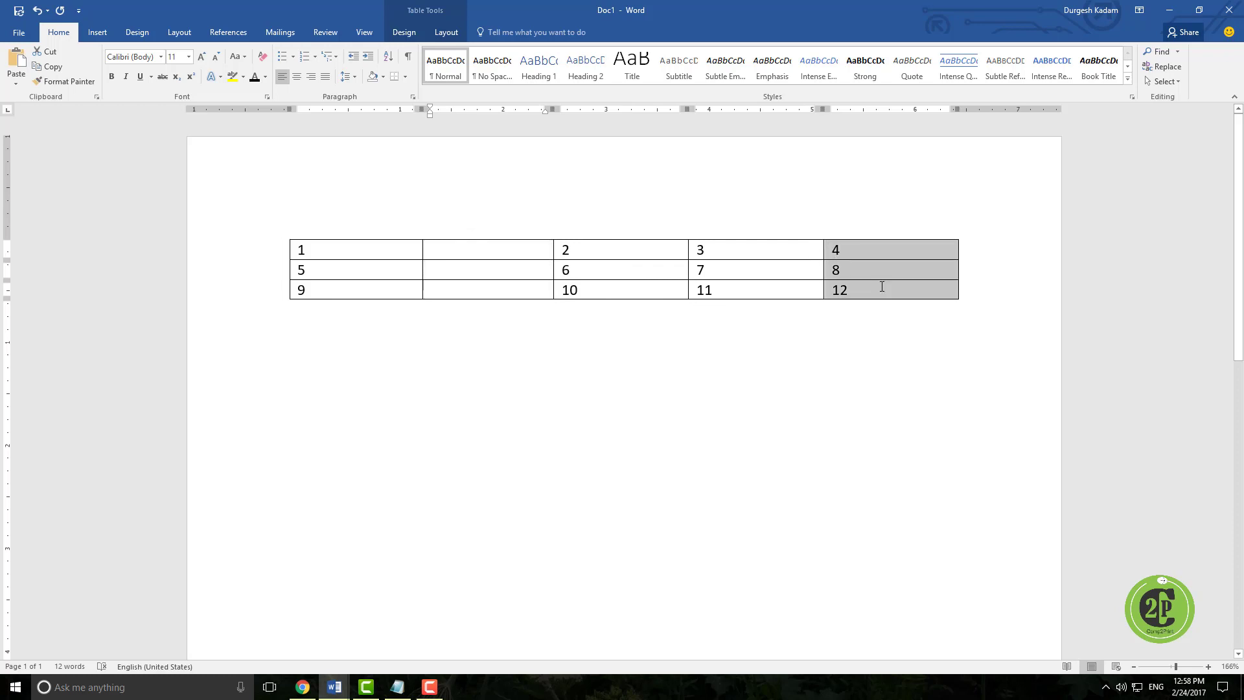
{"action": "right_click", "coordinate": [940, 250]}
{"action": "left_click", "coordinate": [1085, 227]}
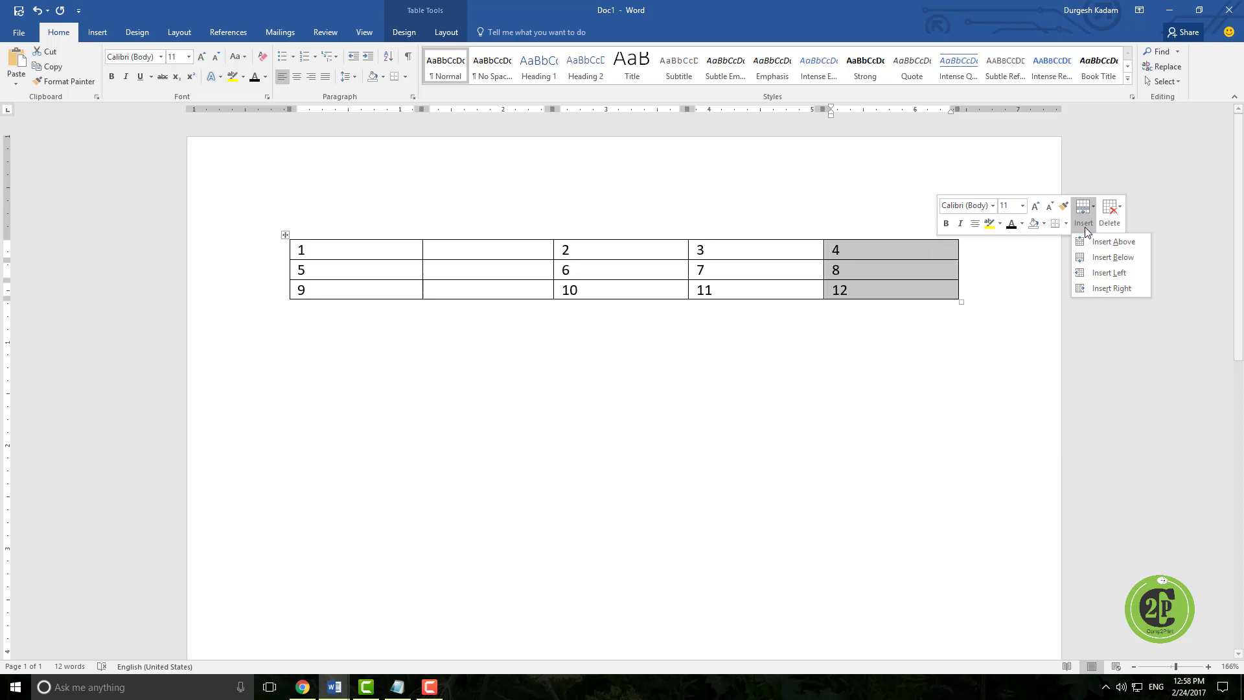
{"action": "left_click", "coordinate": [1100, 289]}
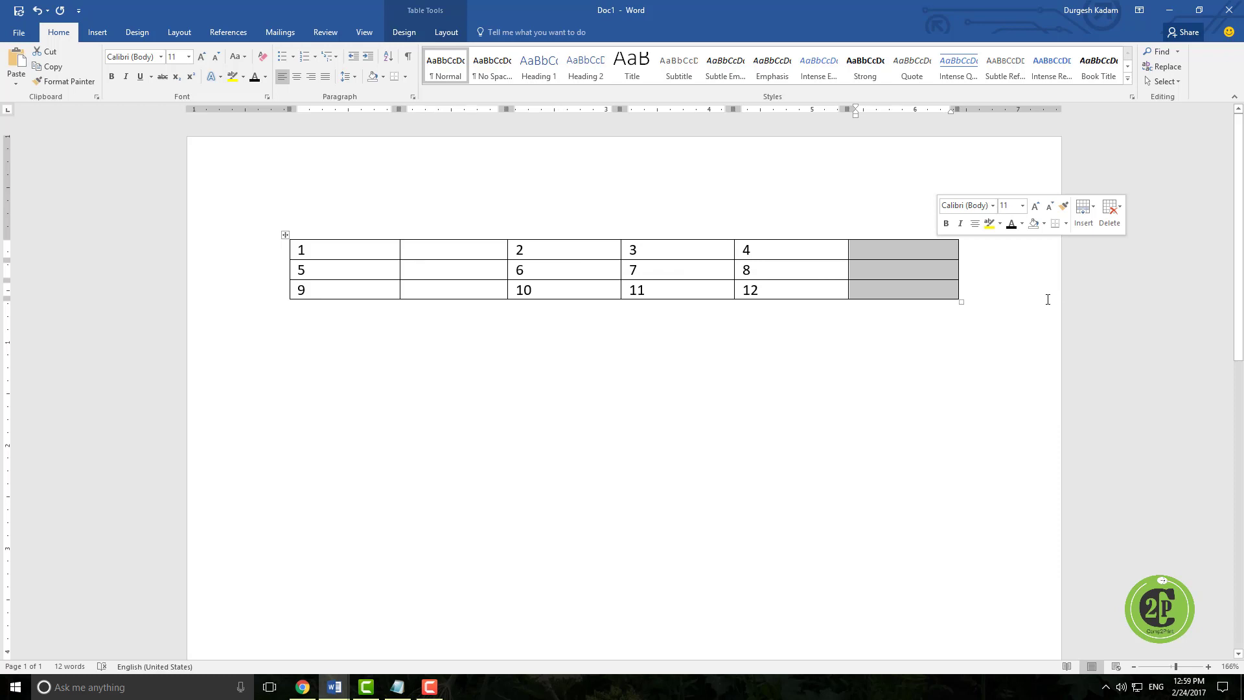
{"action": "key", "text": "ctrl+z"}
{"action": "key", "text": "ctrl+z"}
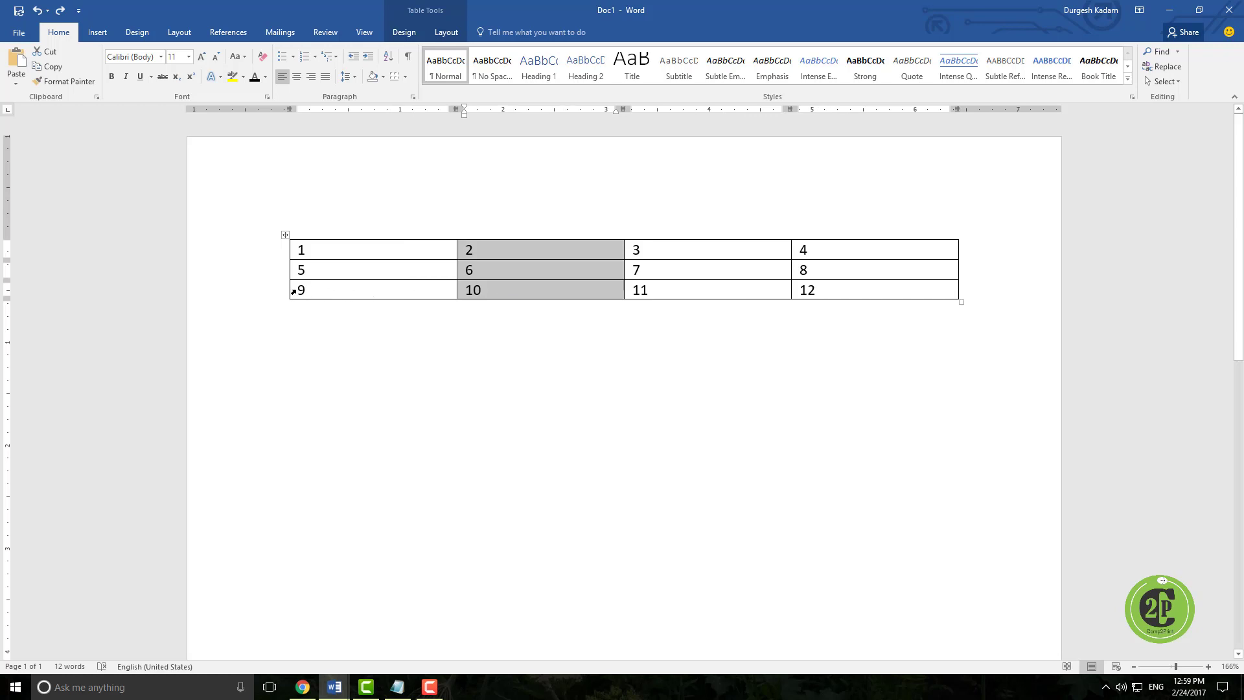
- Insert an empty row below the table row containing 9, 10, 11 and 12
{"action": "left_click_drag", "start_coordinate": [293, 291], "coordinate": [859, 290]}
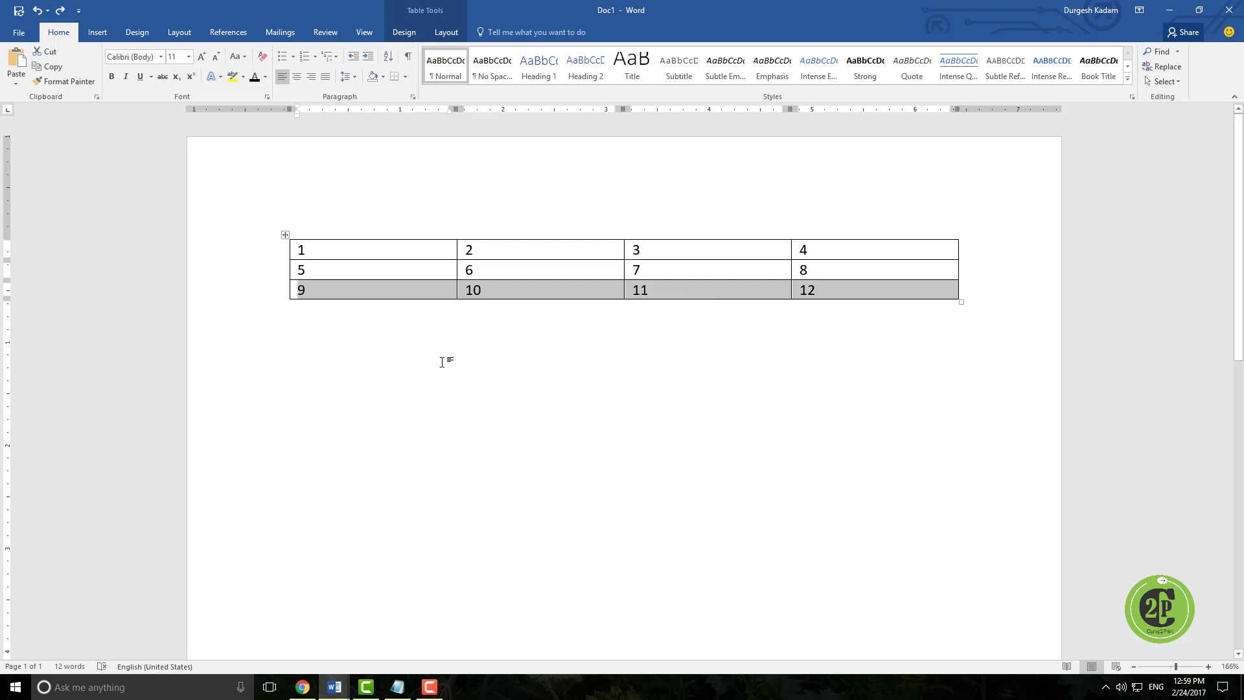
{"action": "right_click", "coordinate": [569, 291]}
{"action": "left_click", "coordinate": [716, 259]}
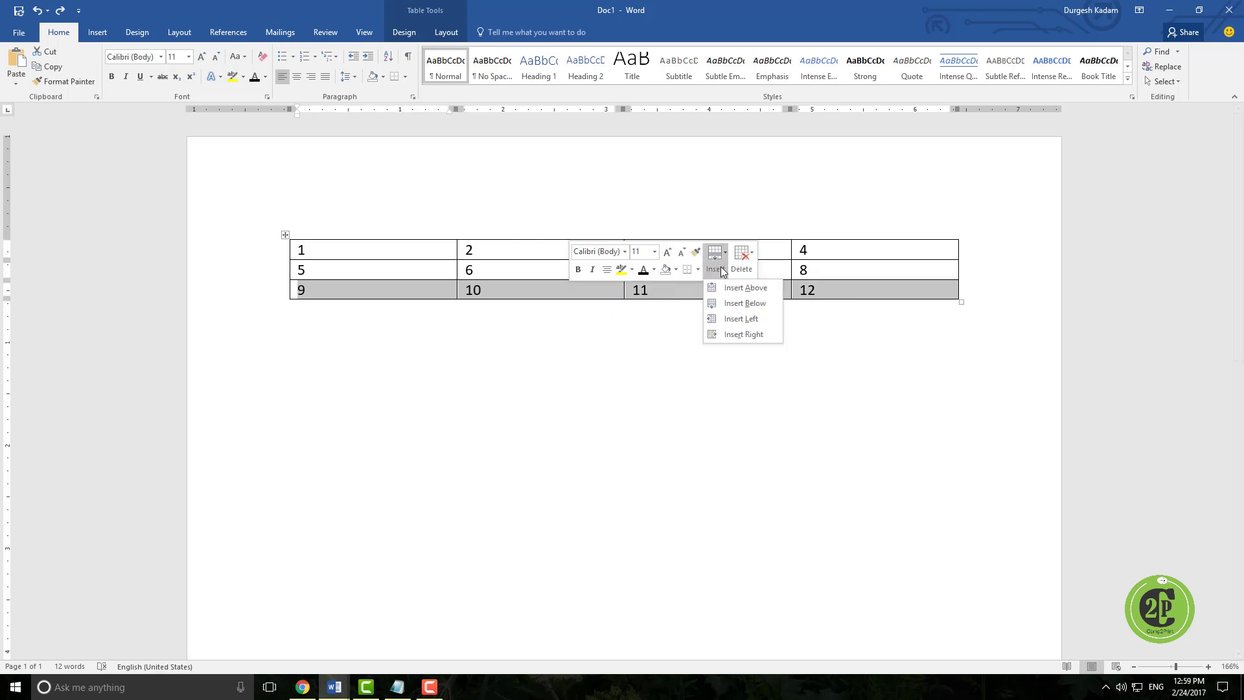
{"action": "left_click", "coordinate": [740, 305]}
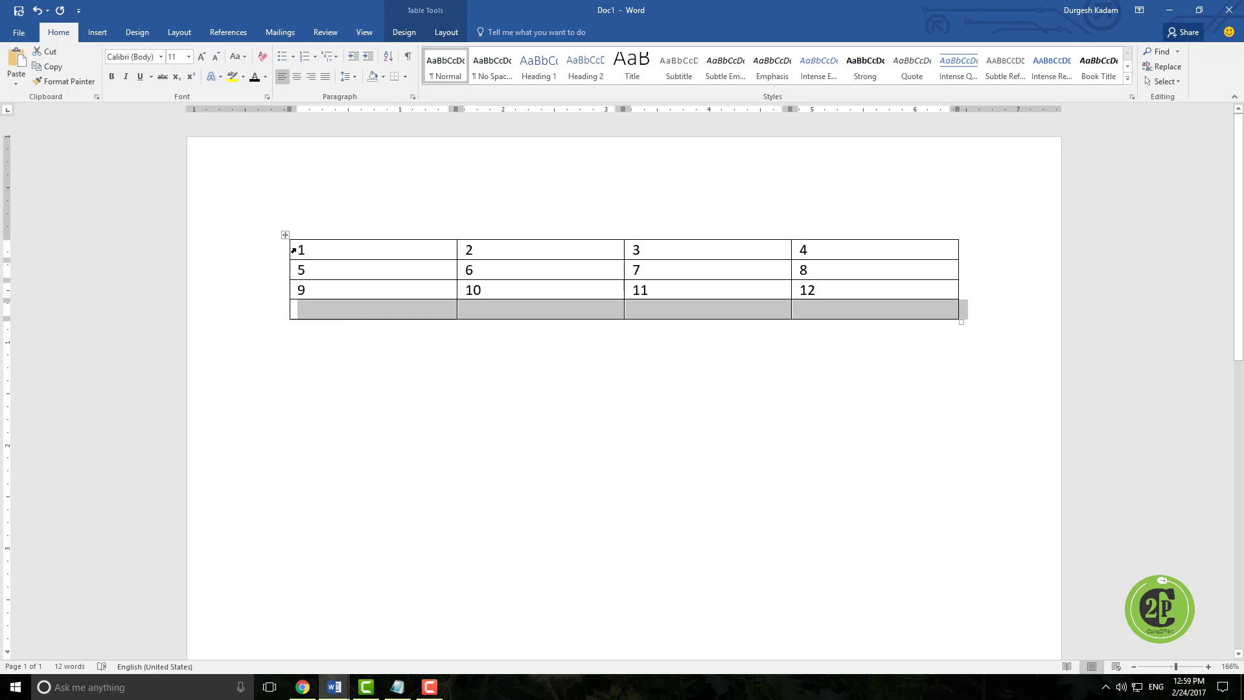
- Insert an empty row above the table row containing 1, 2, 3 and 4
{"action": "left_click_drag", "start_coordinate": [294, 250], "coordinate": [827, 246]}
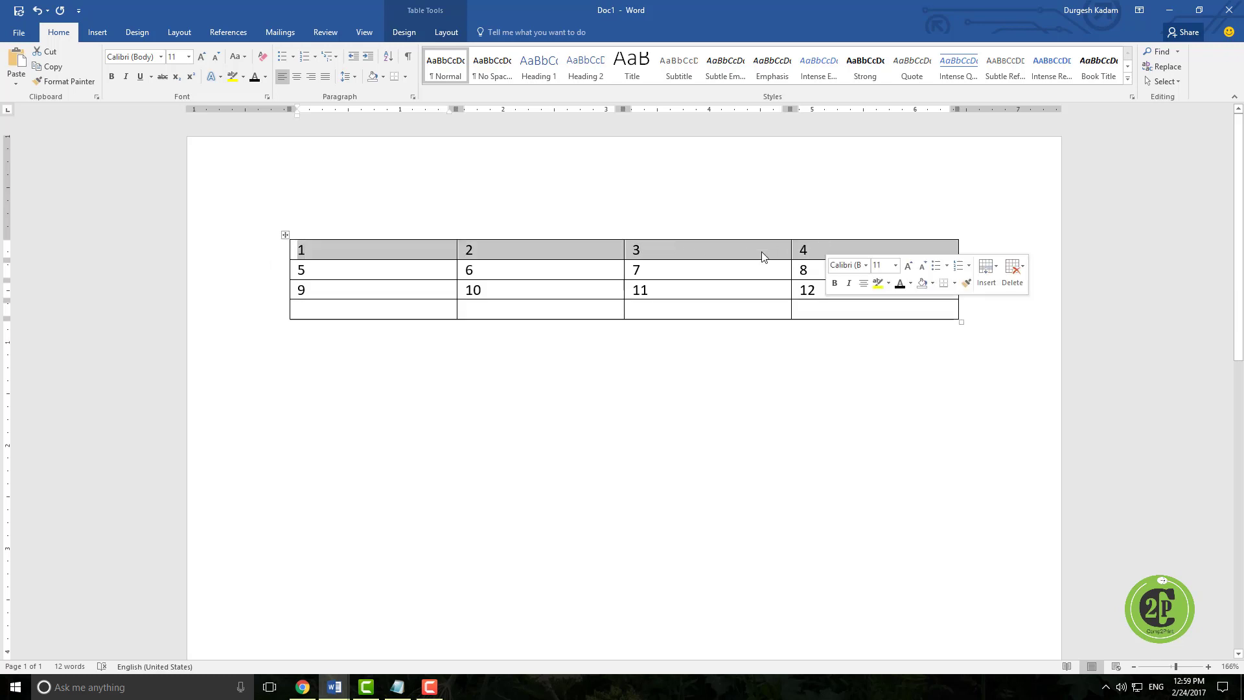
{"action": "right_click", "coordinate": [311, 248]}
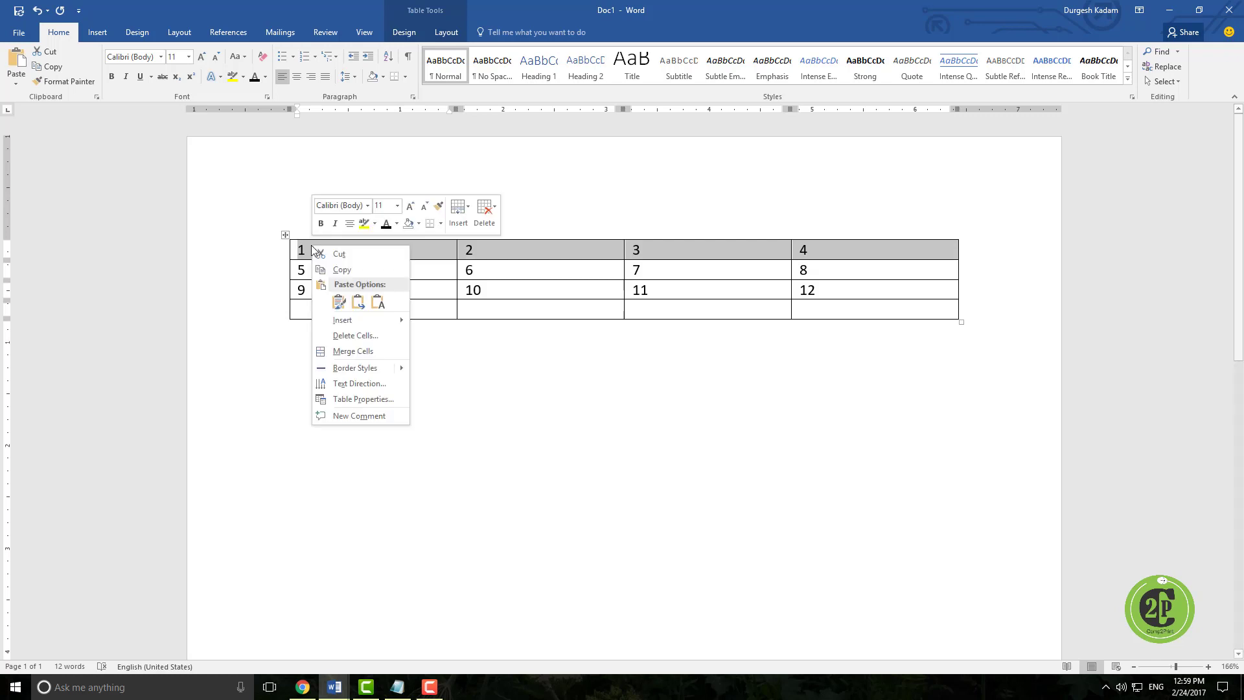
{"action": "left_click", "coordinate": [458, 221]}
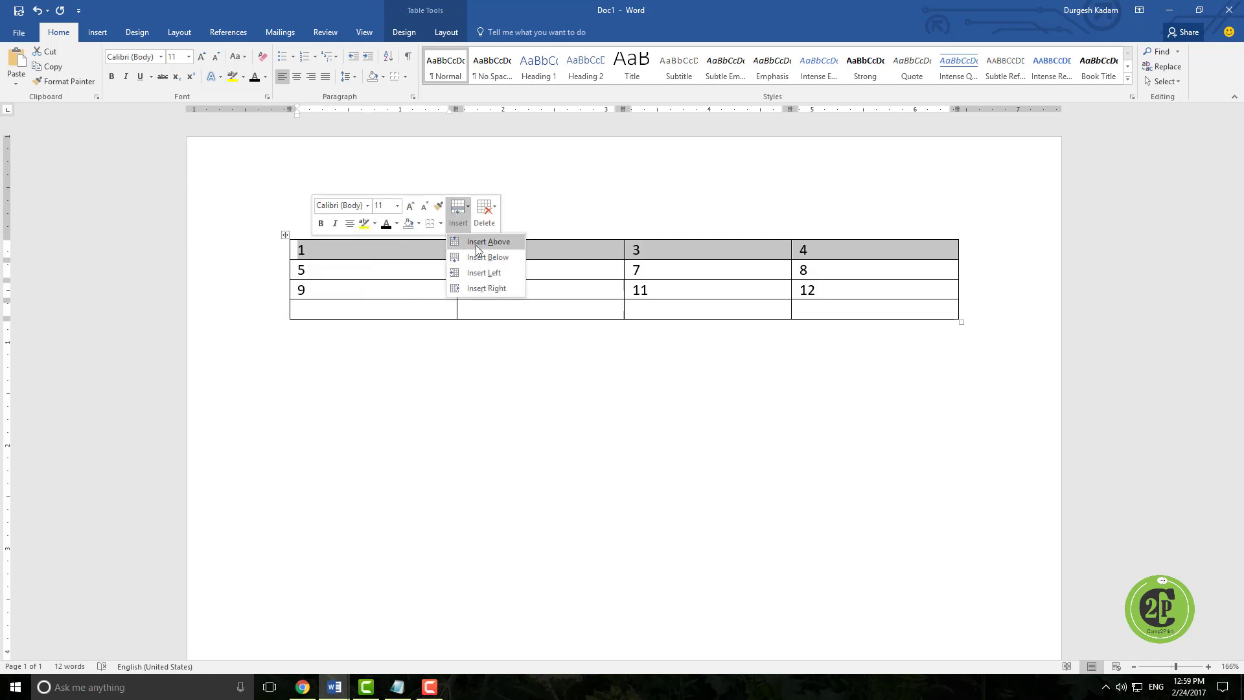
{"action": "left_click", "coordinate": [475, 245]}
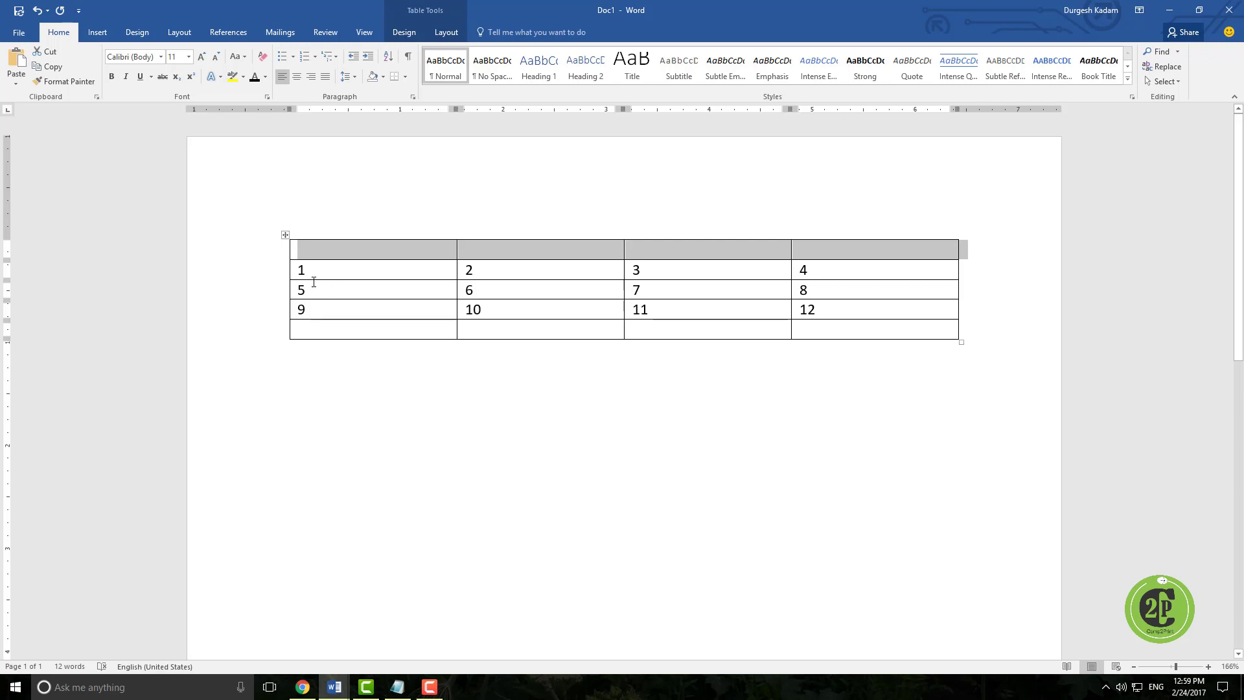
- Center the text in the three table rows containing the numbers 1 to 12
{"action": "left_click_drag", "start_coordinate": [293, 270], "coordinate": [844, 311]}
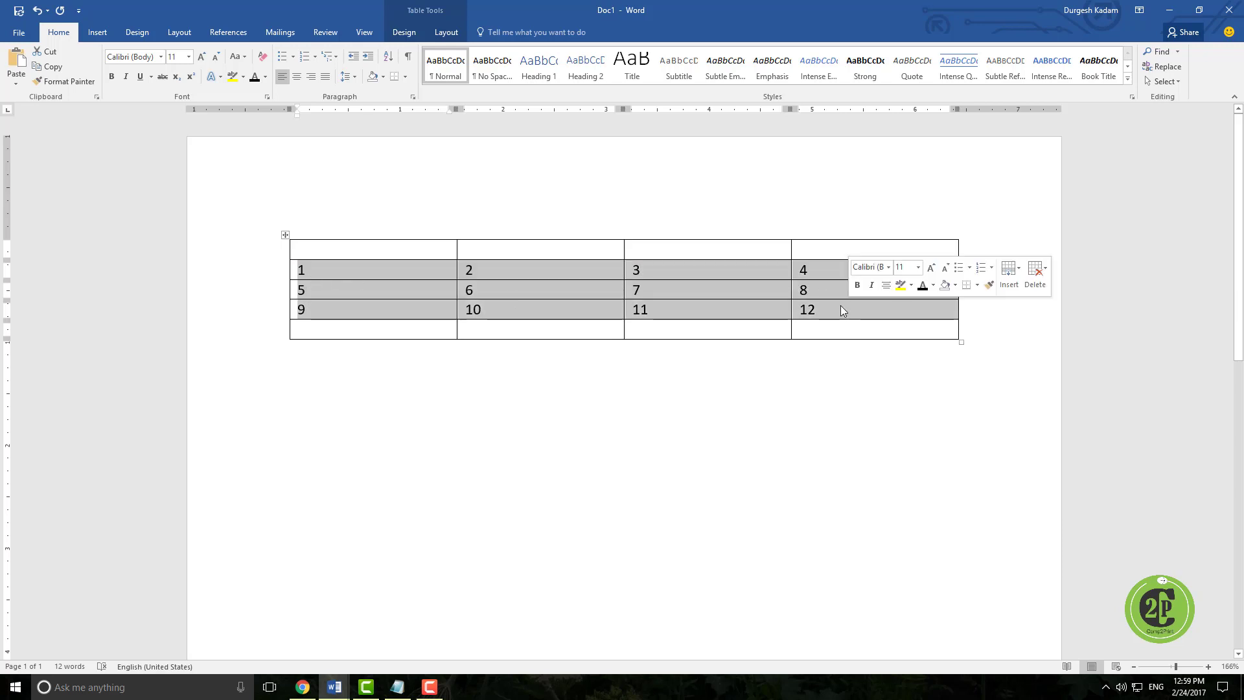
{"action": "left_click", "coordinate": [889, 267]}
{"action": "left_click", "coordinate": [889, 268]}
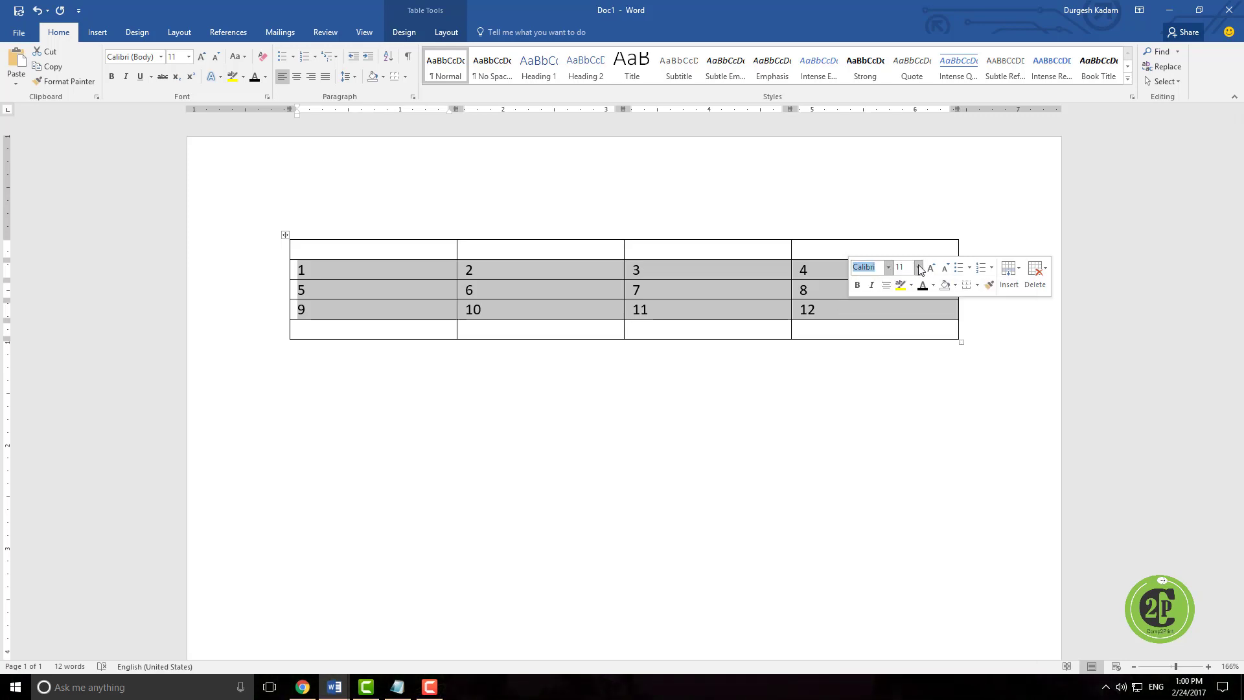
{"action": "left_click", "coordinate": [919, 267]}
{"action": "left_click", "coordinate": [919, 267]}
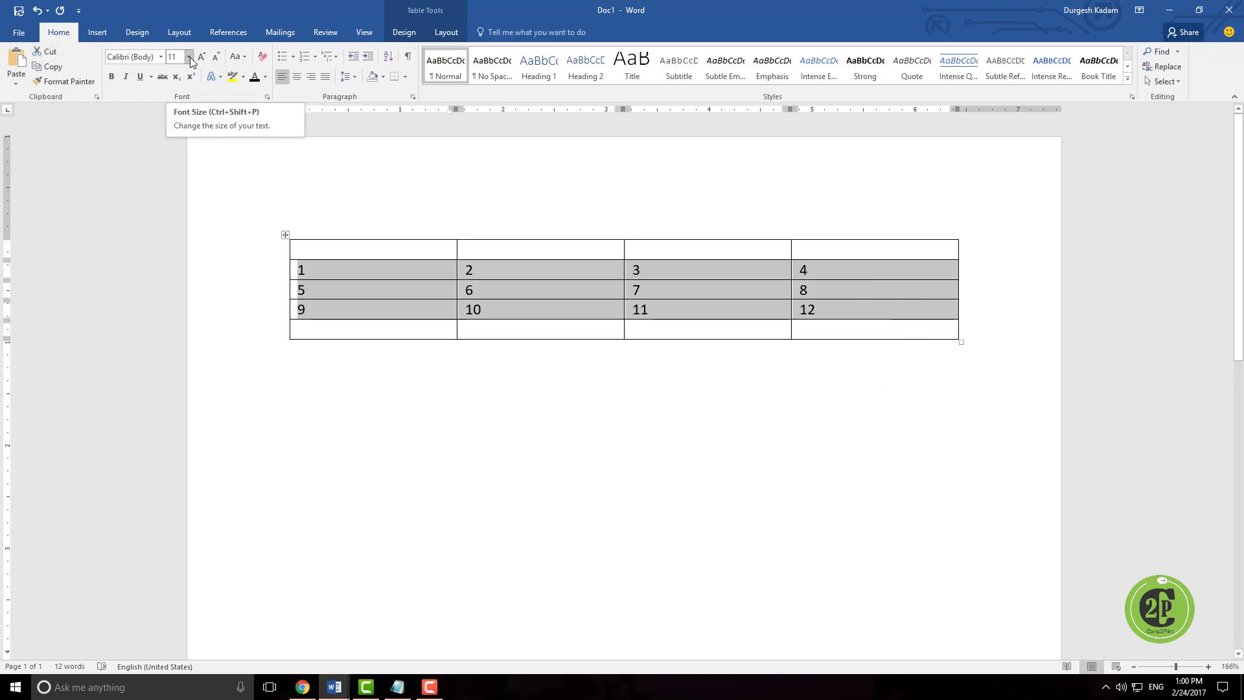
{"action": "left_click", "coordinate": [297, 77]}
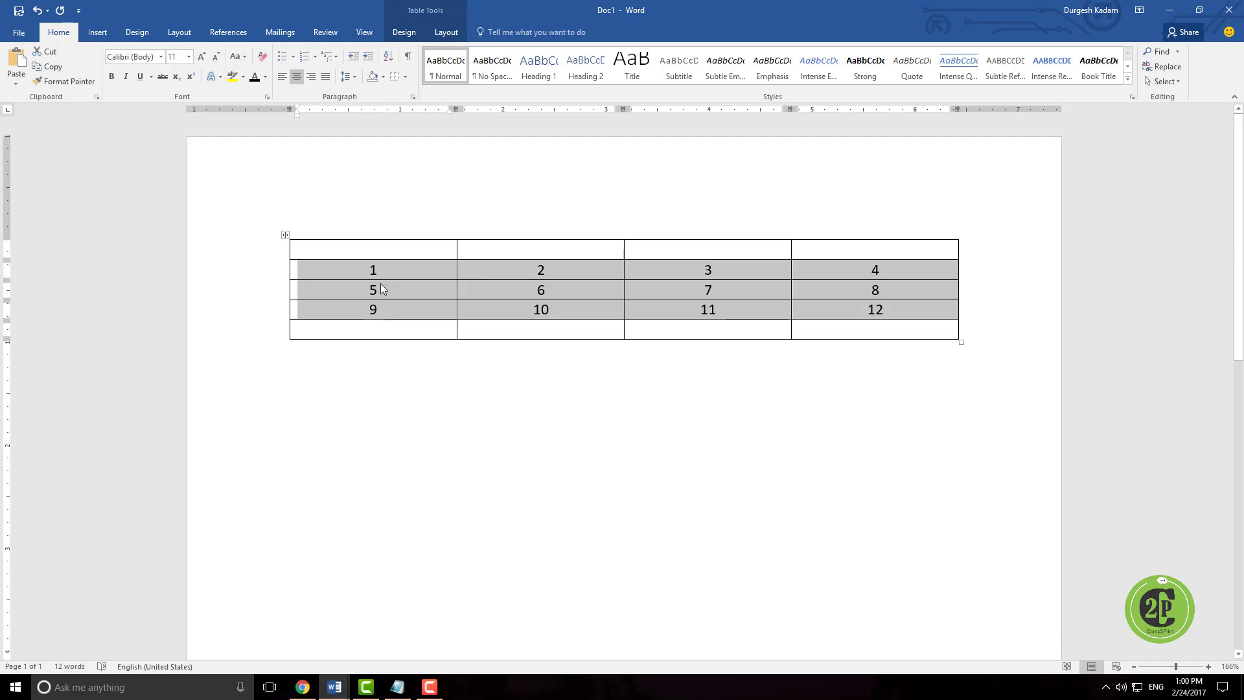
- Apply outside borders around the three numbered rows of the table
{"action": "right_click", "coordinate": [390, 269]}
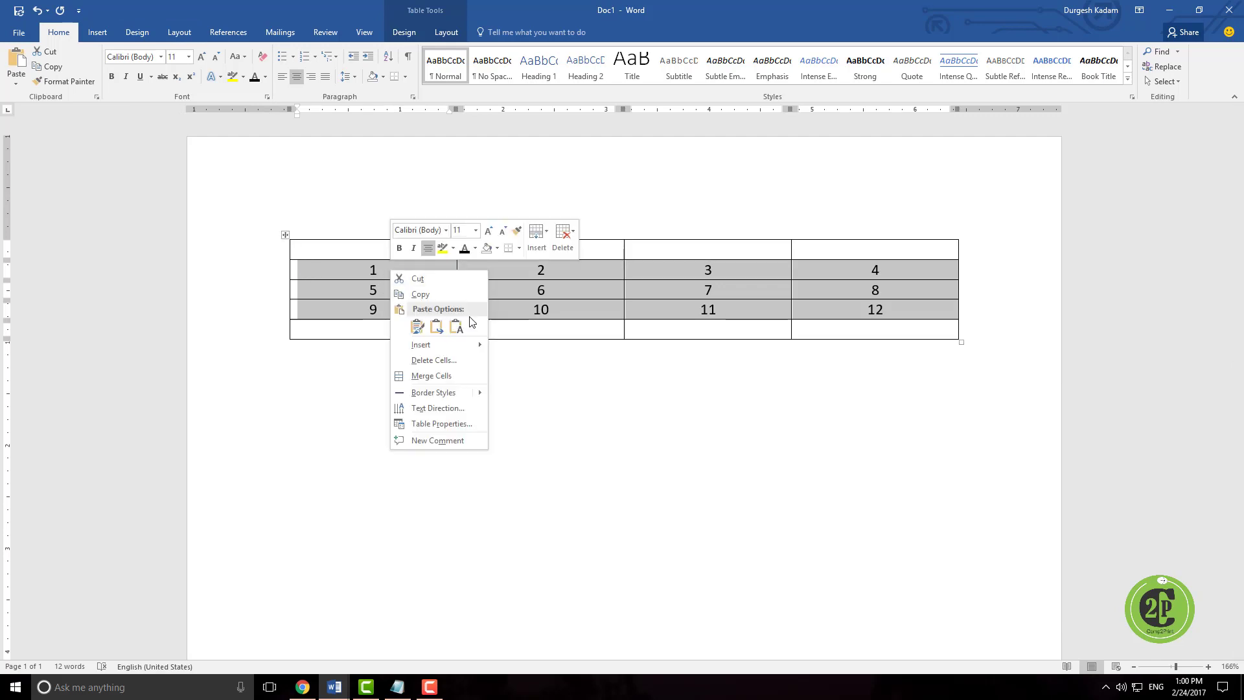
{"action": "left_click", "coordinate": [519, 249]}
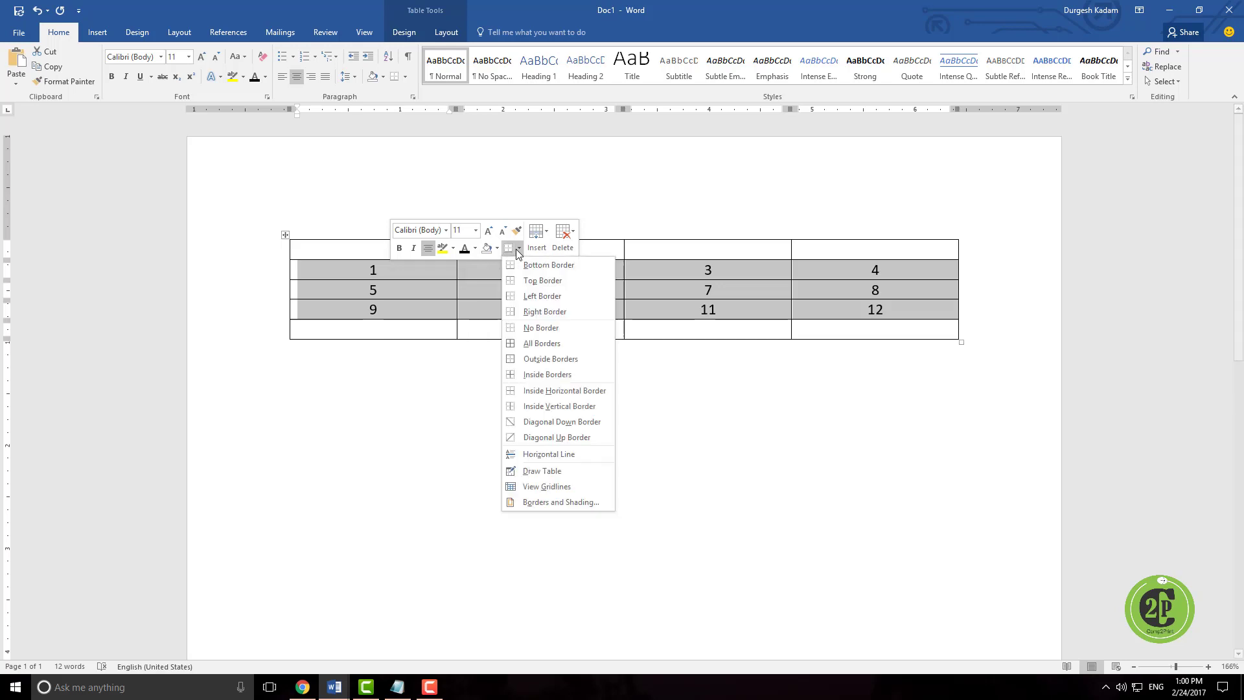
{"action": "left_click", "coordinate": [549, 358]}
{"action": "left_click", "coordinate": [602, 378]}
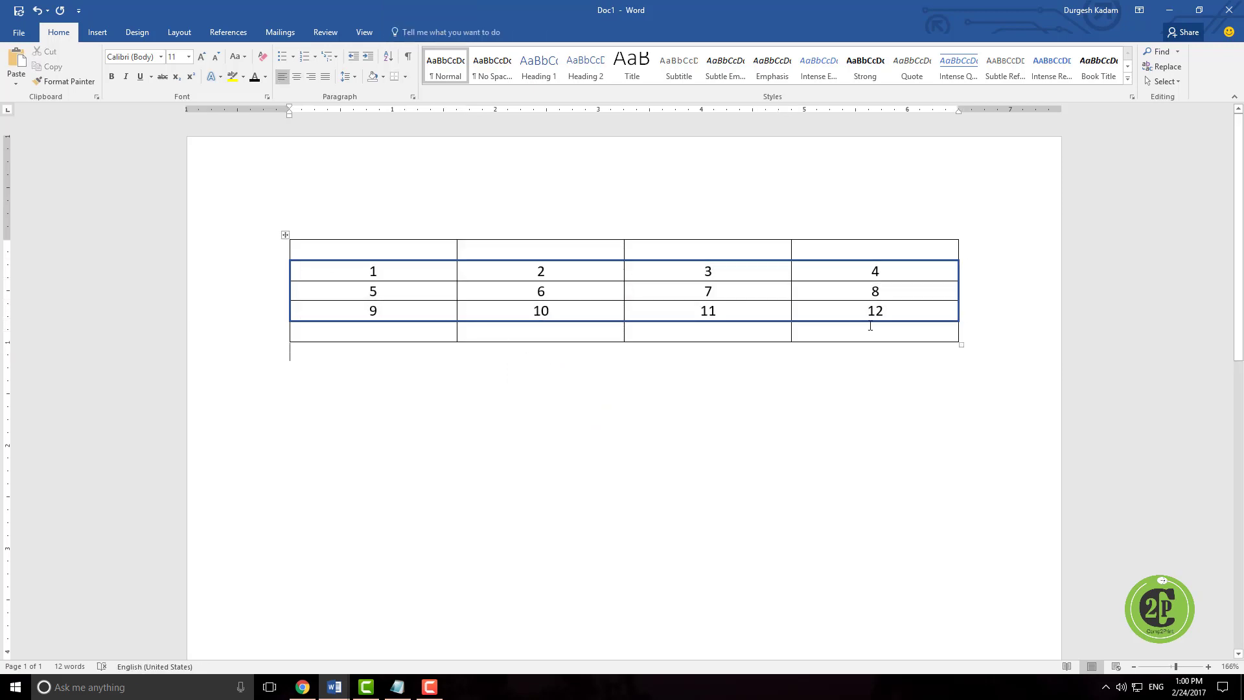
- Highlight the numbers in the three numbered rows in yellow, and undo both the highlight and the outside borders
{"action": "left_click_drag", "start_coordinate": [374, 271], "coordinate": [843, 312]}
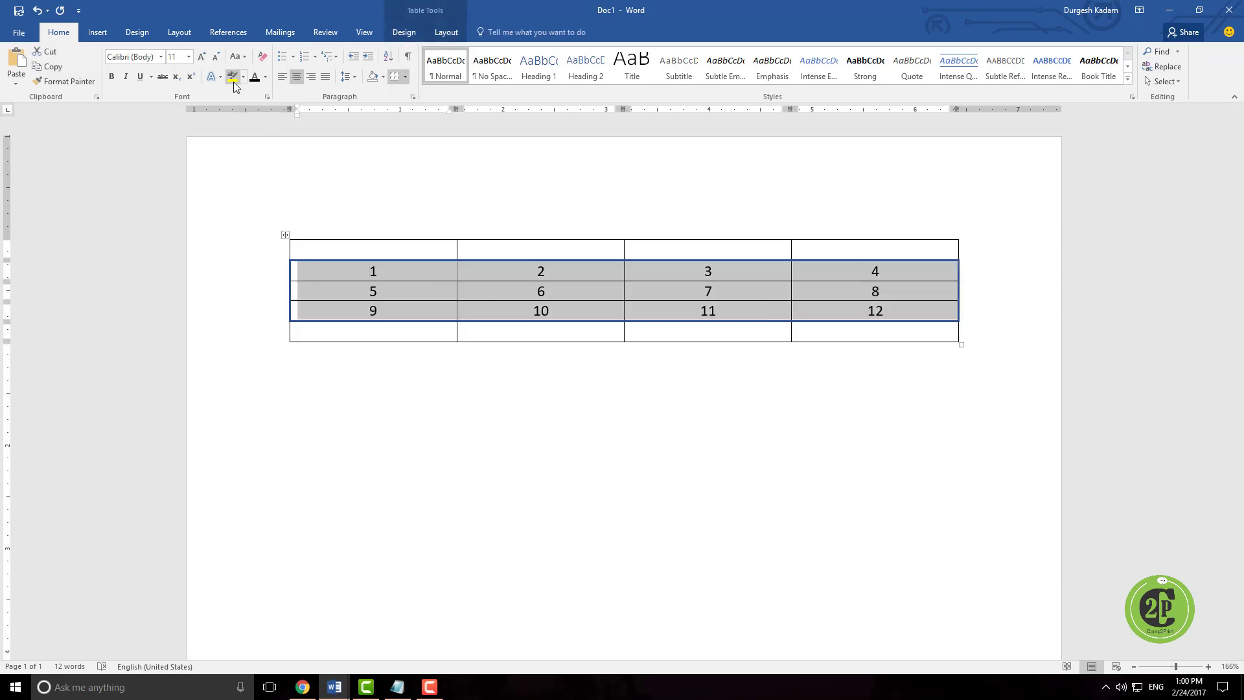
{"action": "right_click", "coordinate": [328, 274]}
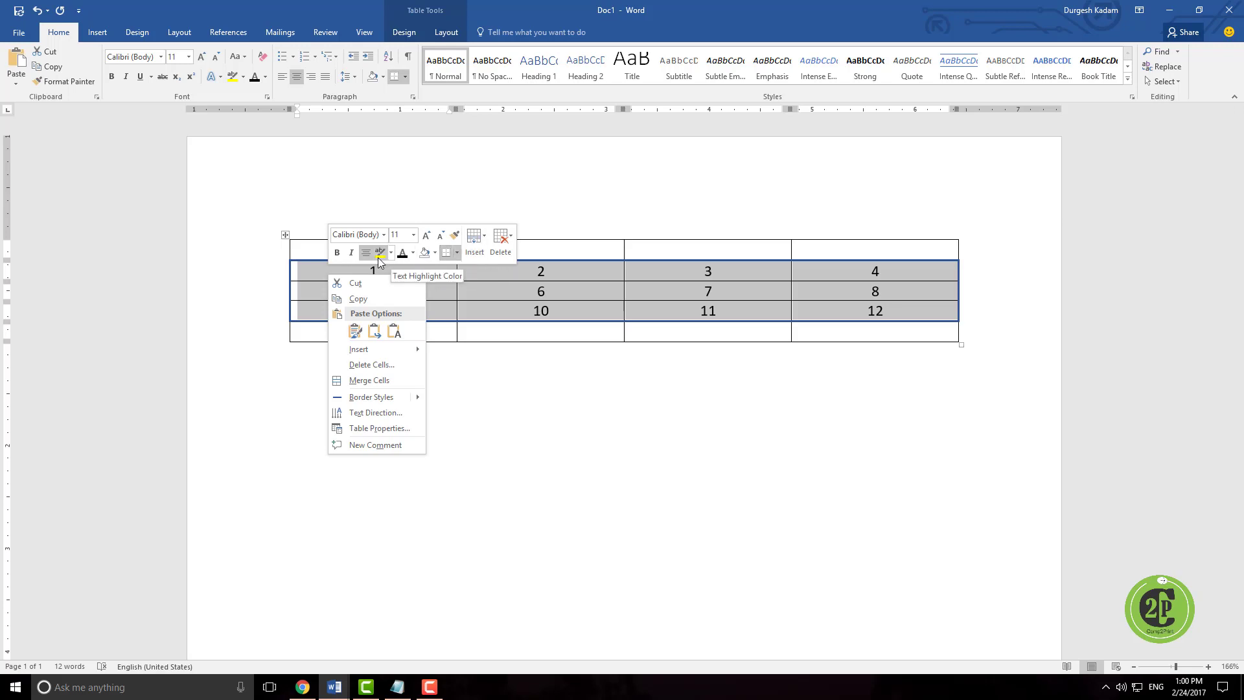
{"action": "left_click", "coordinate": [383, 256]}
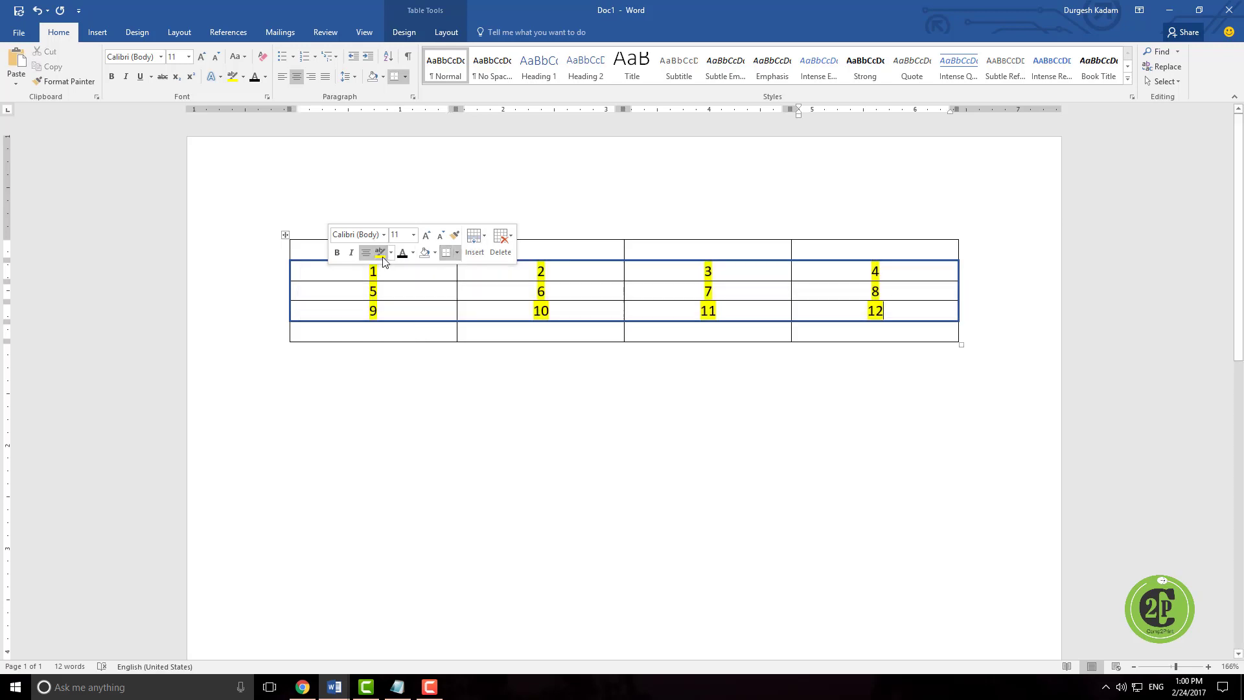
{"action": "left_click", "coordinate": [633, 389]}
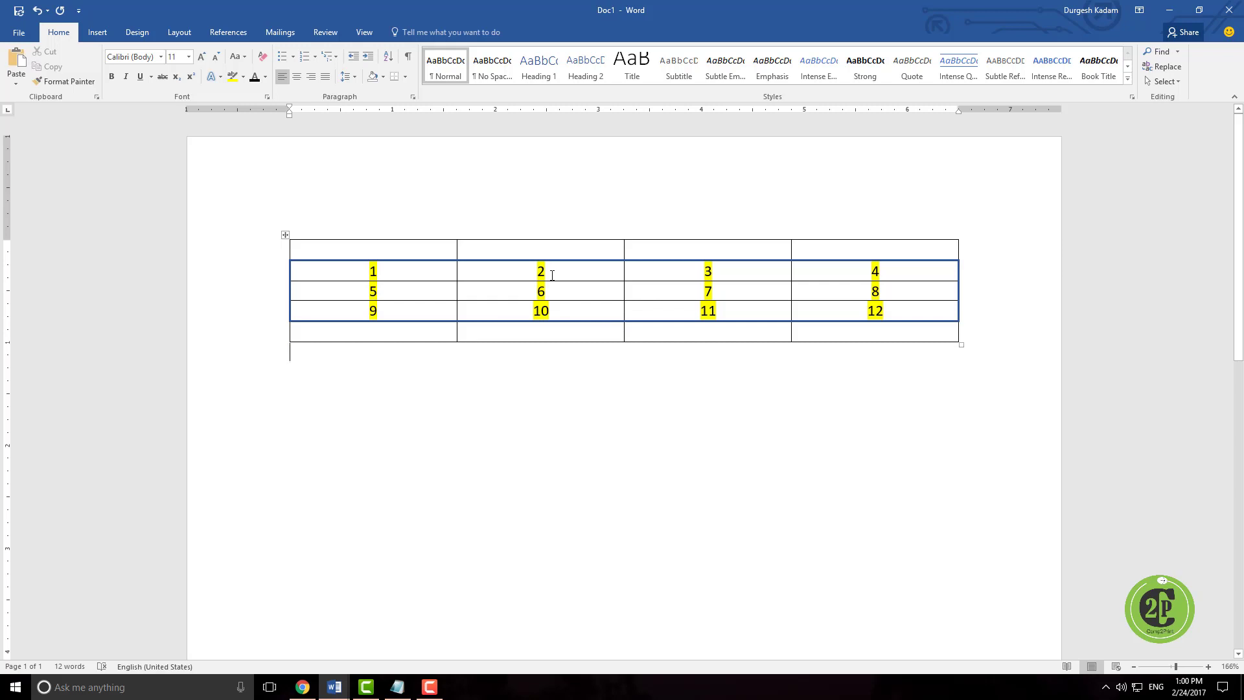
{"action": "key", "text": "ctrl+z"}
{"action": "key", "text": "ctrl+z"}
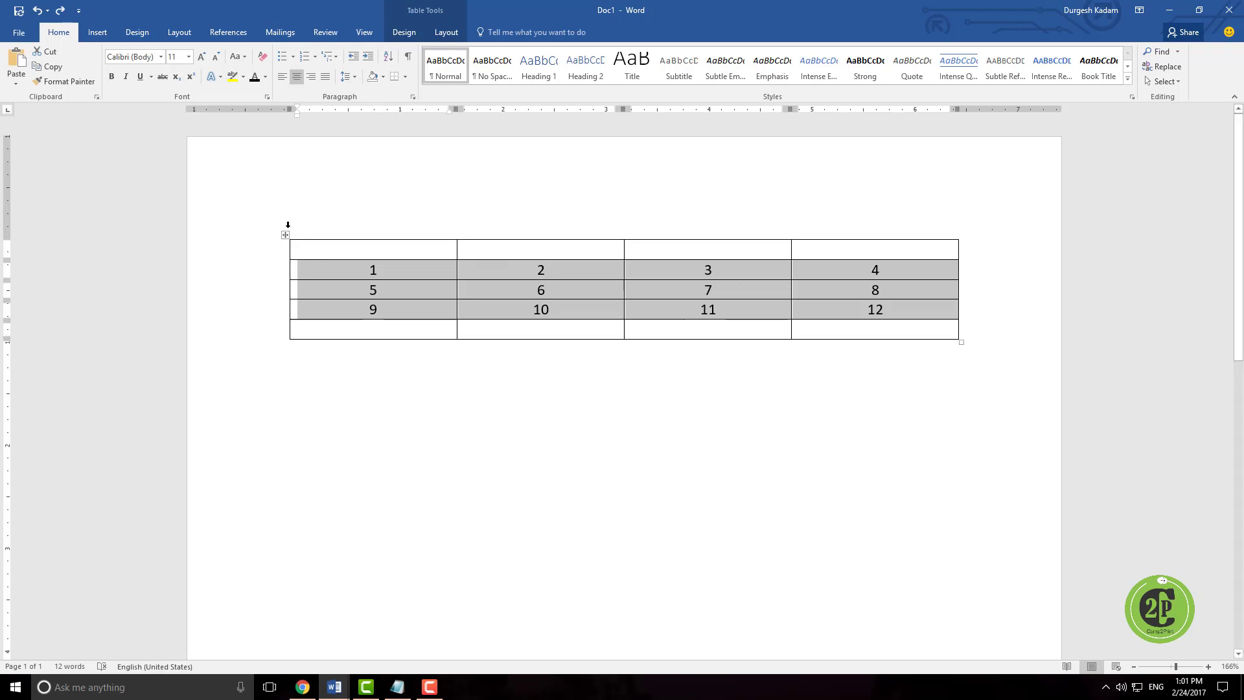
- Clear the contents of the whole table and add two blank lines below it
{"action": "left_click", "coordinate": [284, 235]}
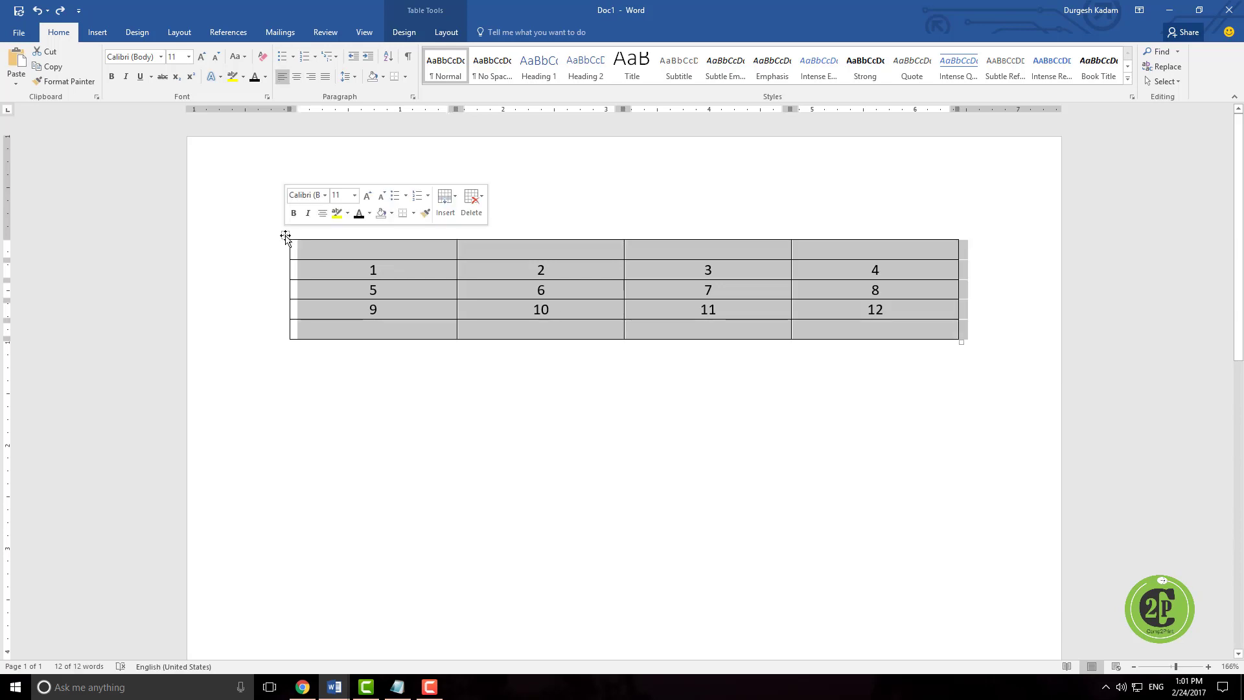
{"action": "key", "text": "Delete"}
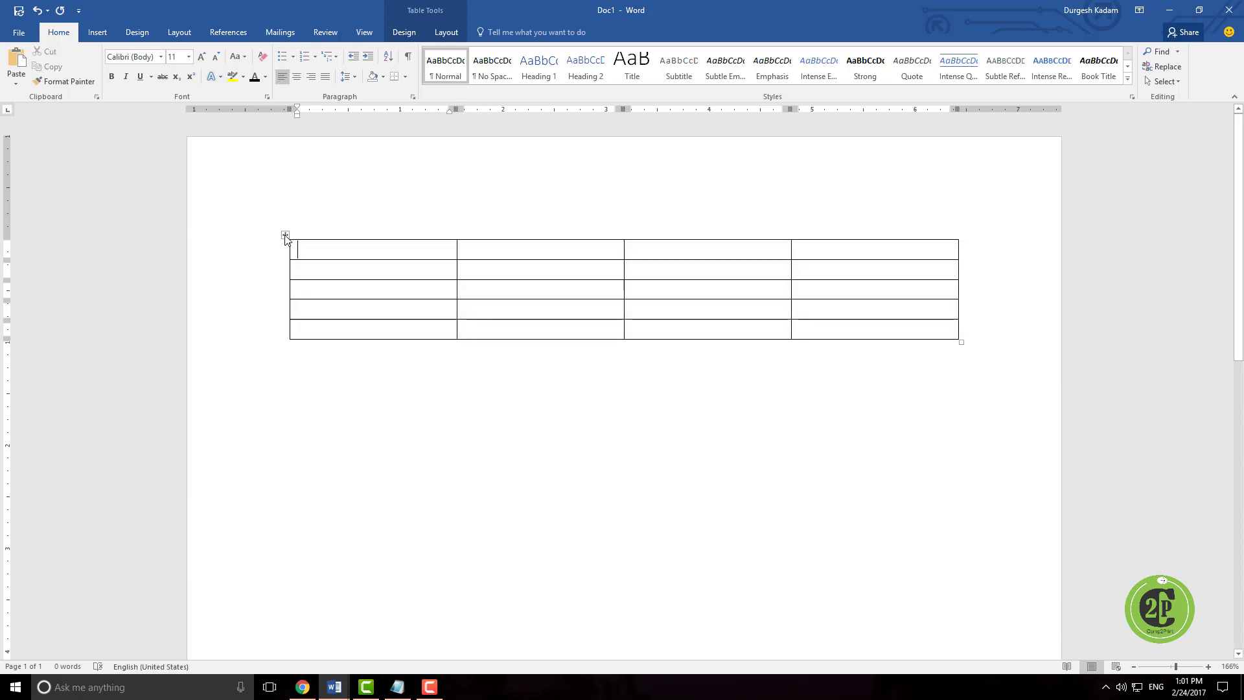
{"action": "left_click", "coordinate": [98, 33]}
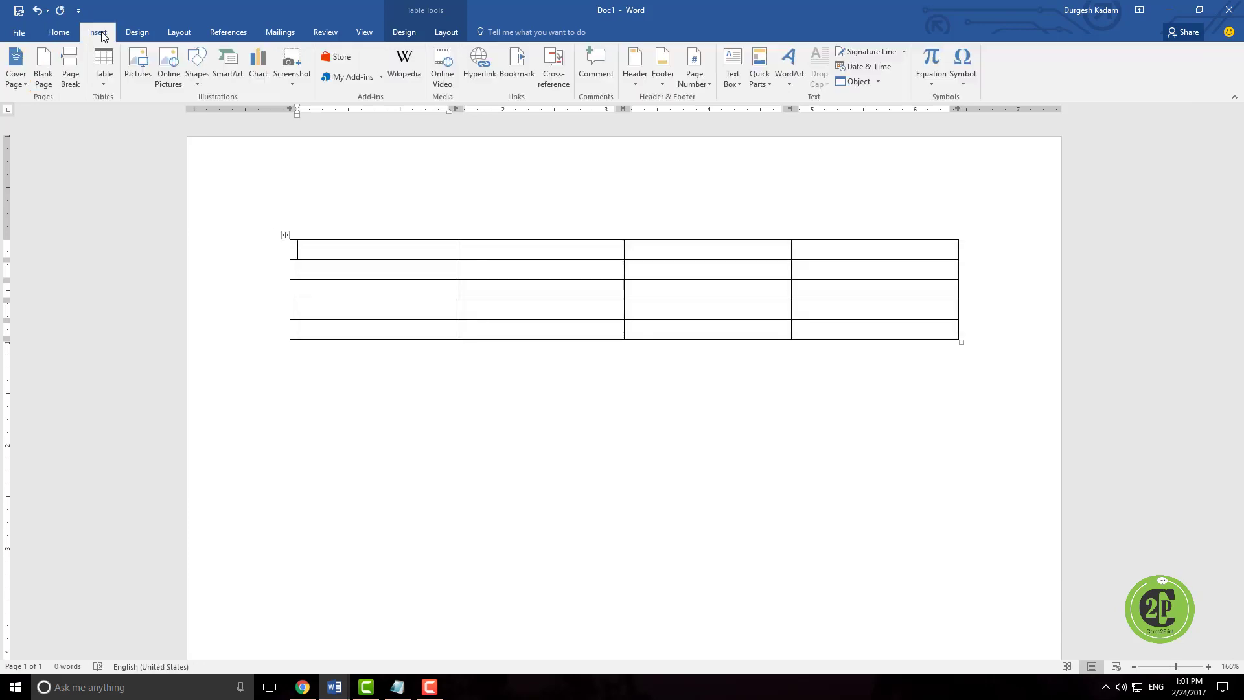
{"action": "left_click", "coordinate": [112, 76]}
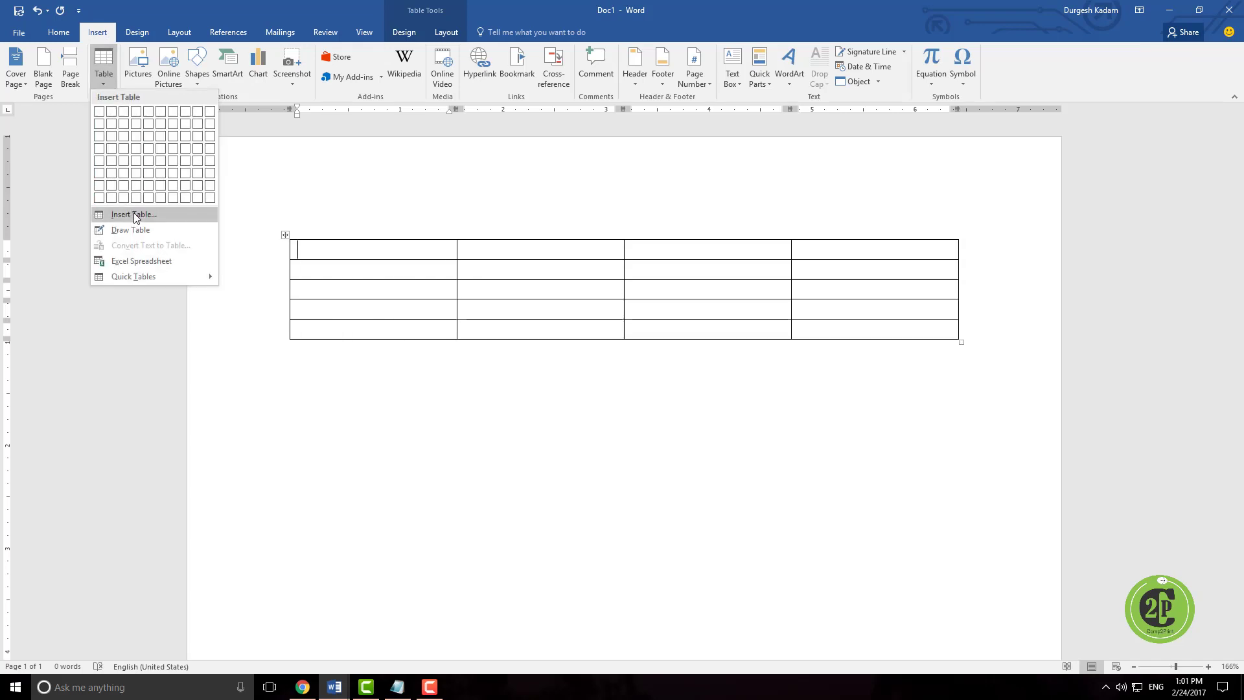
{"action": "left_click", "coordinate": [366, 369]}
{"action": "left_click", "coordinate": [369, 373]}
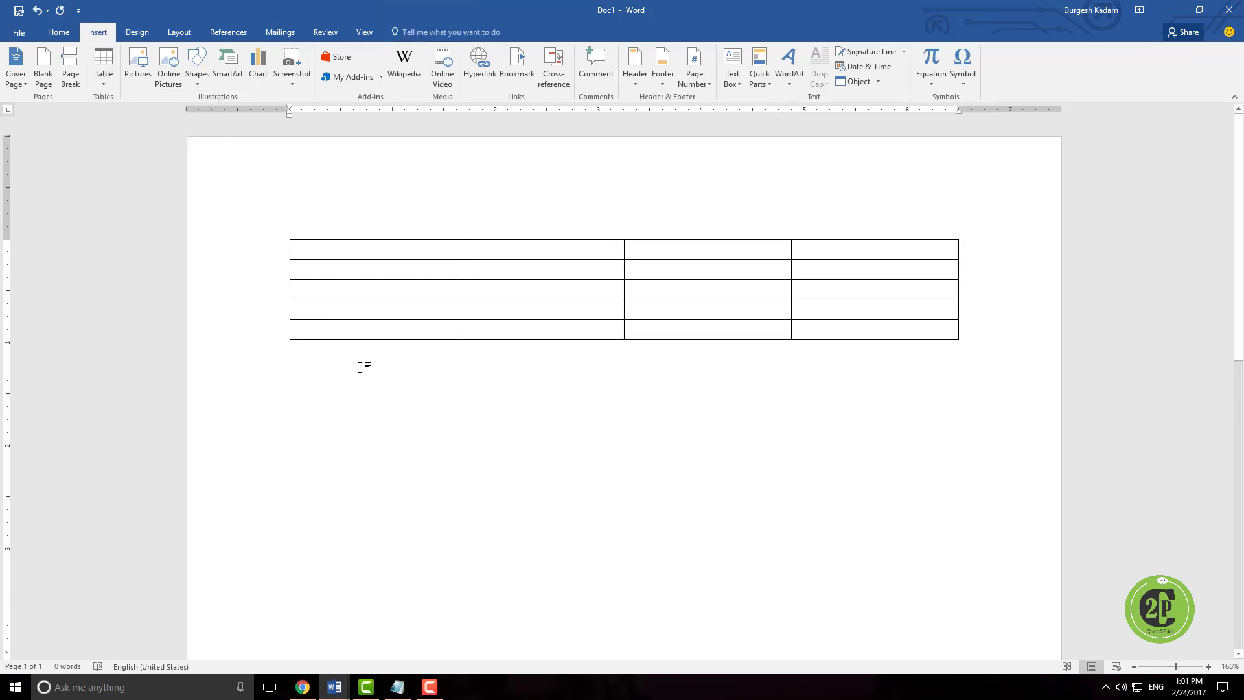
{"action": "key", "text": "Return"}
{"action": "key", "text": "Return"}
- Insert a second table with 4 columns and 3 rows below the emptied table, using automatic fixed column width
{"action": "left_click", "coordinate": [103, 64]}
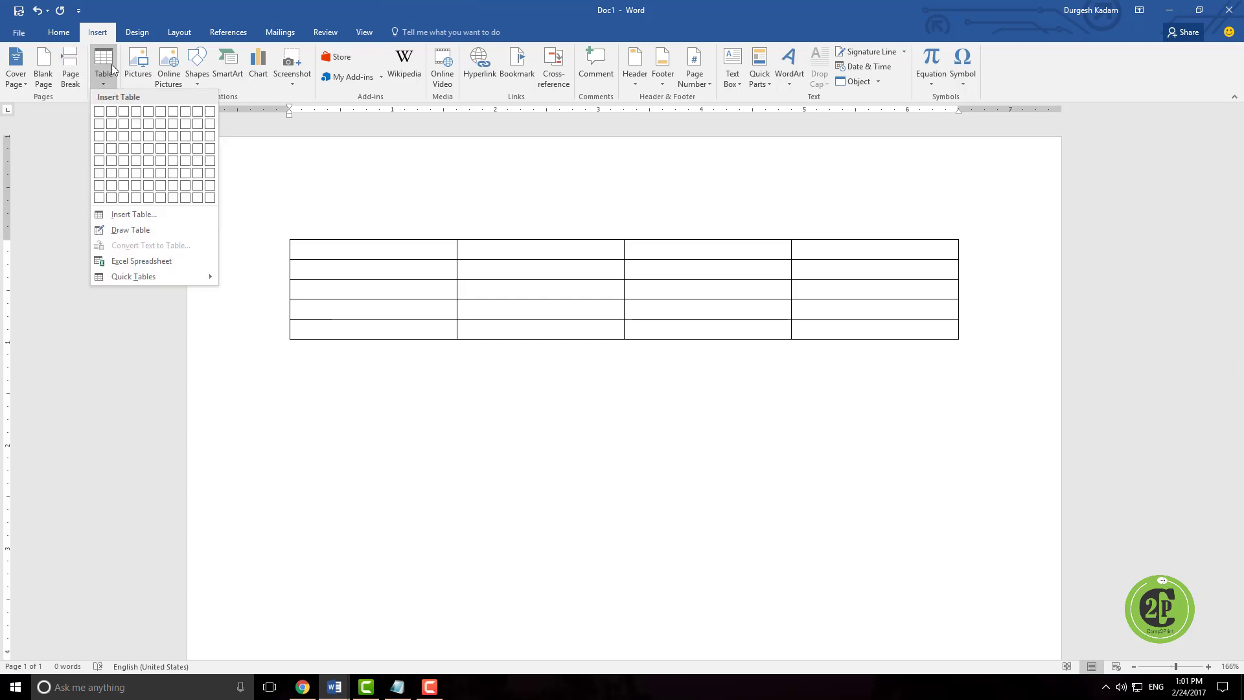
{"action": "left_click", "coordinate": [162, 217]}
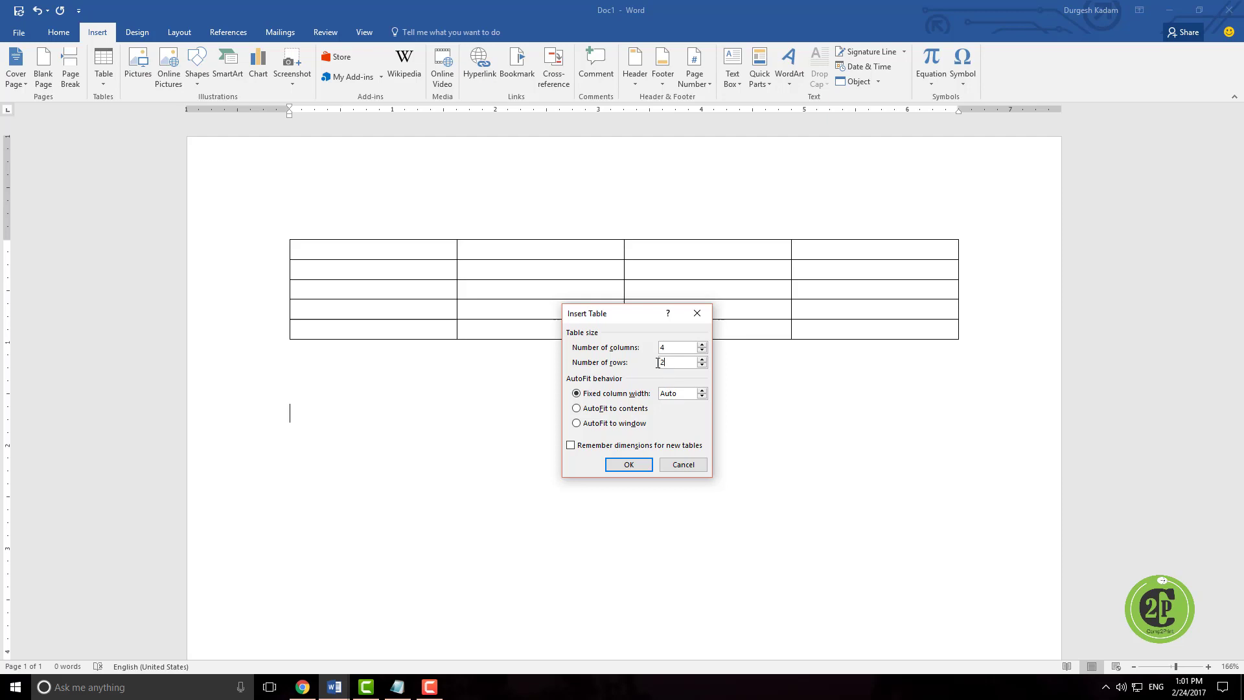
{"action": "double_click", "coordinate": [658, 363]}
{"action": "left_click", "coordinate": [702, 396]}
{"action": "left_click", "coordinate": [702, 391]}
{"action": "left_click", "coordinate": [702, 391]}
{"action": "left_click", "coordinate": [703, 395]}
{"action": "left_click", "coordinate": [703, 396]}
{"action": "left_click", "coordinate": [702, 396]}
{"action": "left_click", "coordinate": [633, 466]}
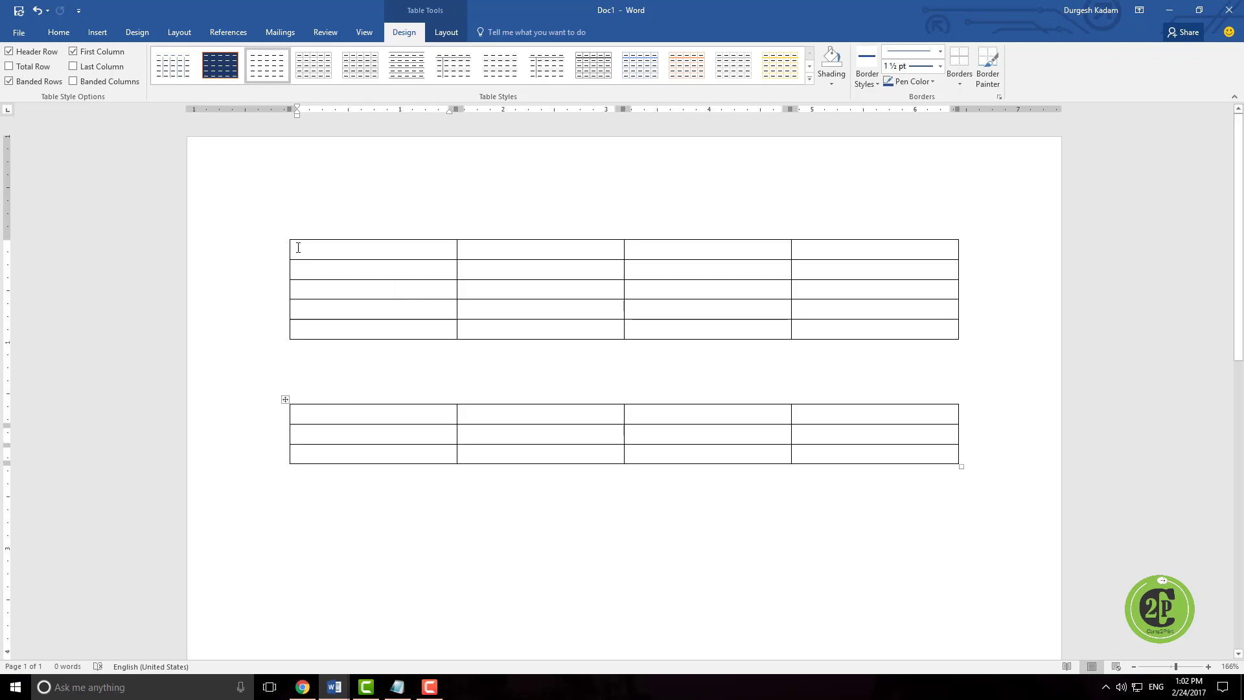
- Apply the light gray grid style with a thick line under the header row to the second table
{"action": "left_click", "coordinate": [285, 399]}
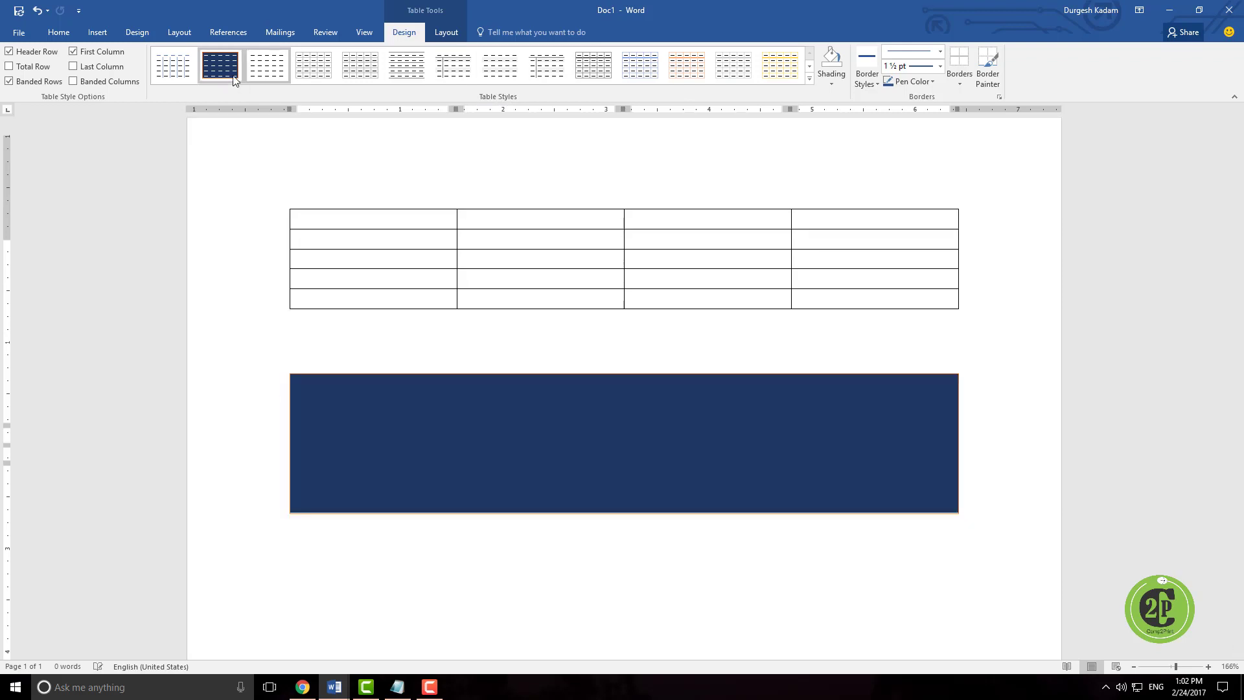
{"action": "left_click", "coordinate": [602, 67]}
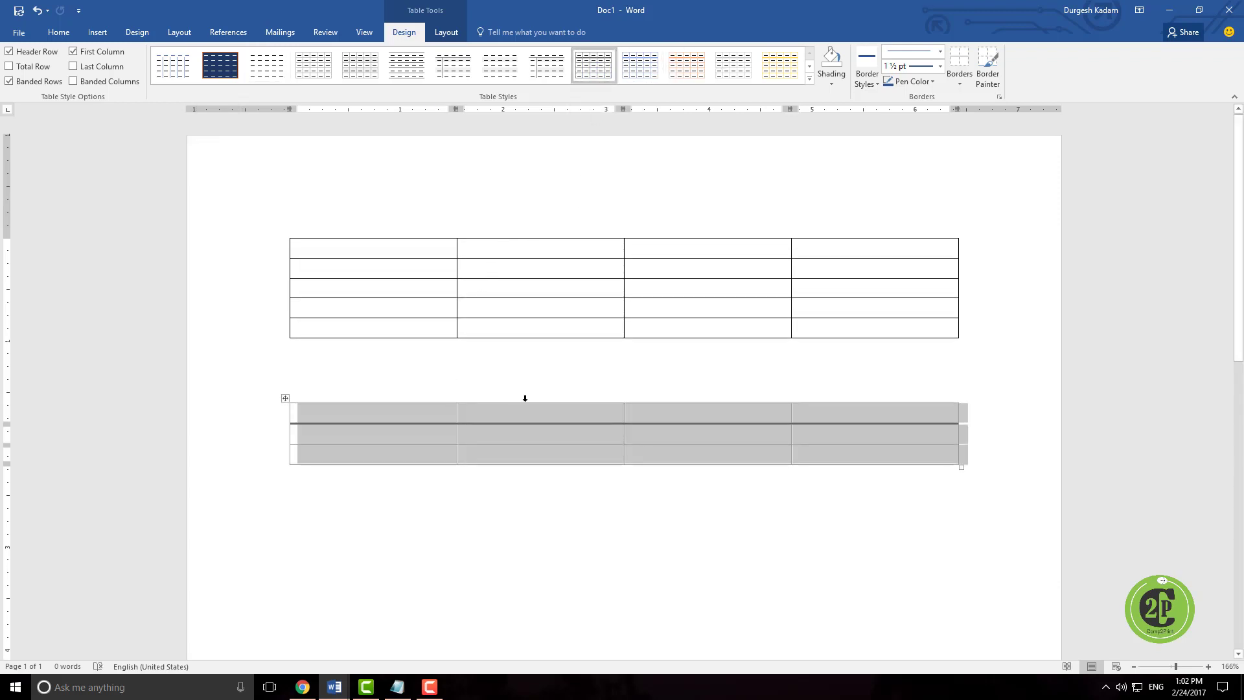
{"action": "left_click", "coordinate": [402, 414]}
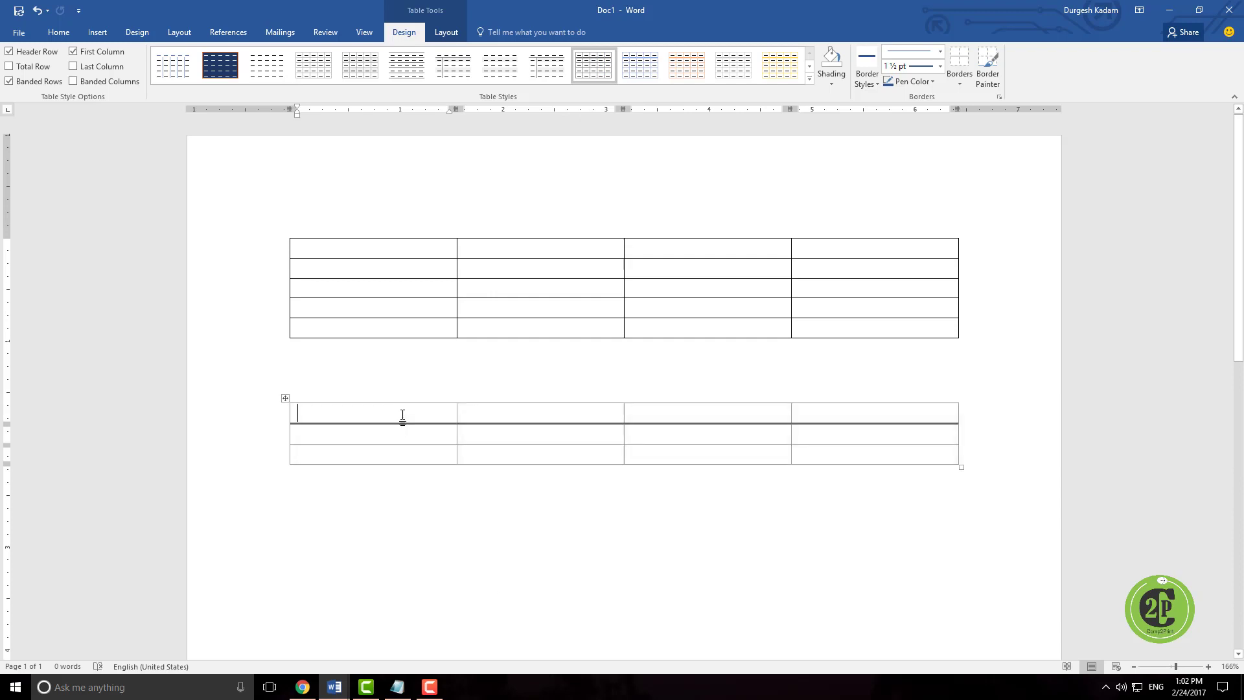
- Undo the second table, the clearing of the first table's contents and the centering of its numbers
{"action": "key", "text": "ctrl+z"}
{"action": "key", "text": "ctrl+z"}
{"action": "key", "text": "ctrl+z"}
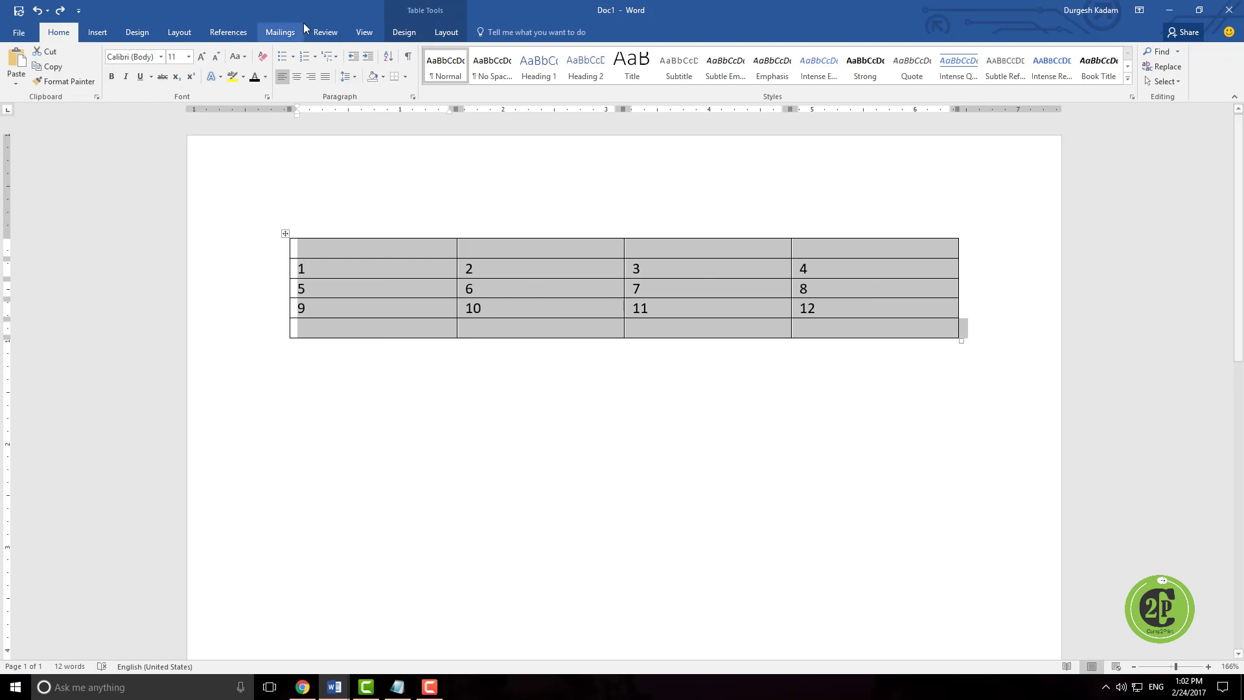
- Center the text in the whole table and apply the grid table style with a black header row and gray banding
{"action": "left_click", "coordinate": [298, 79]}
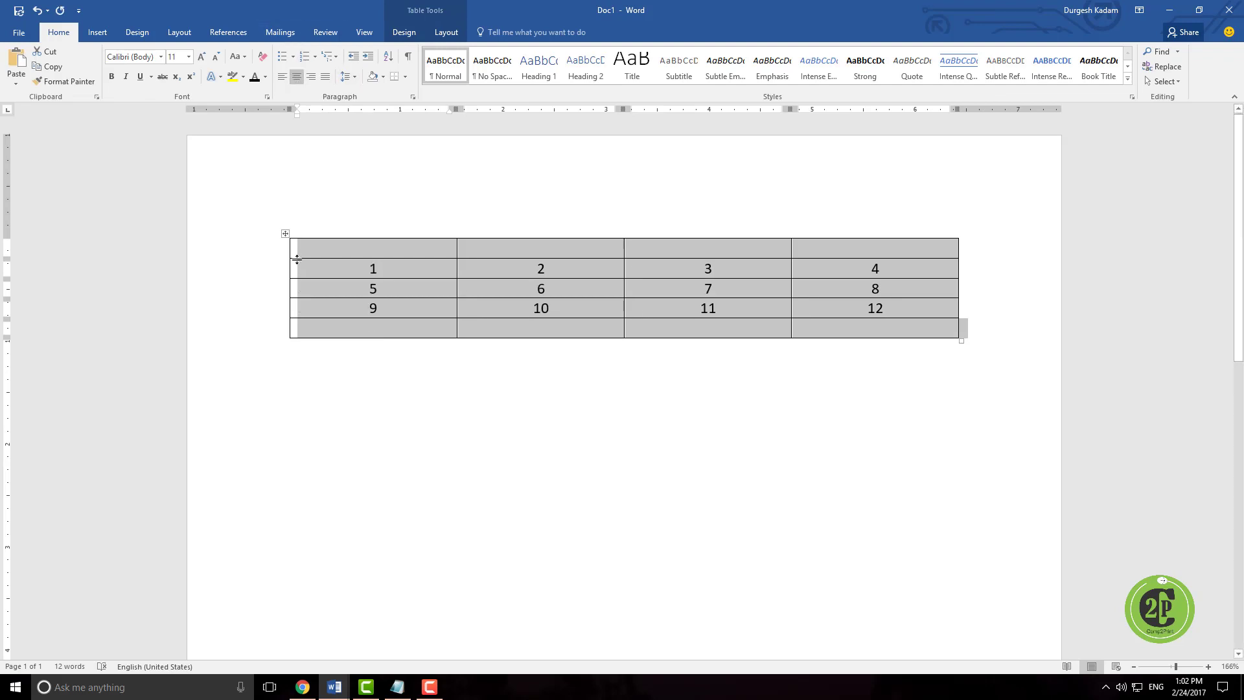
{"action": "left_click", "coordinate": [343, 256]}
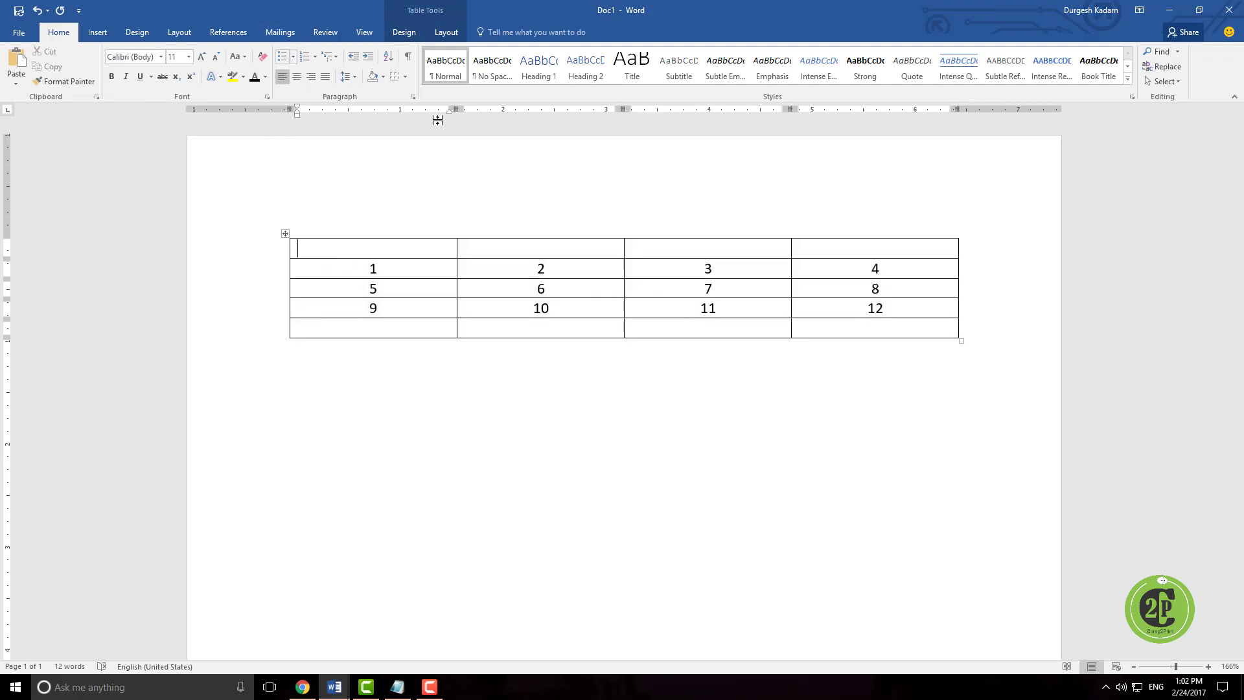
{"action": "left_click", "coordinate": [404, 32]}
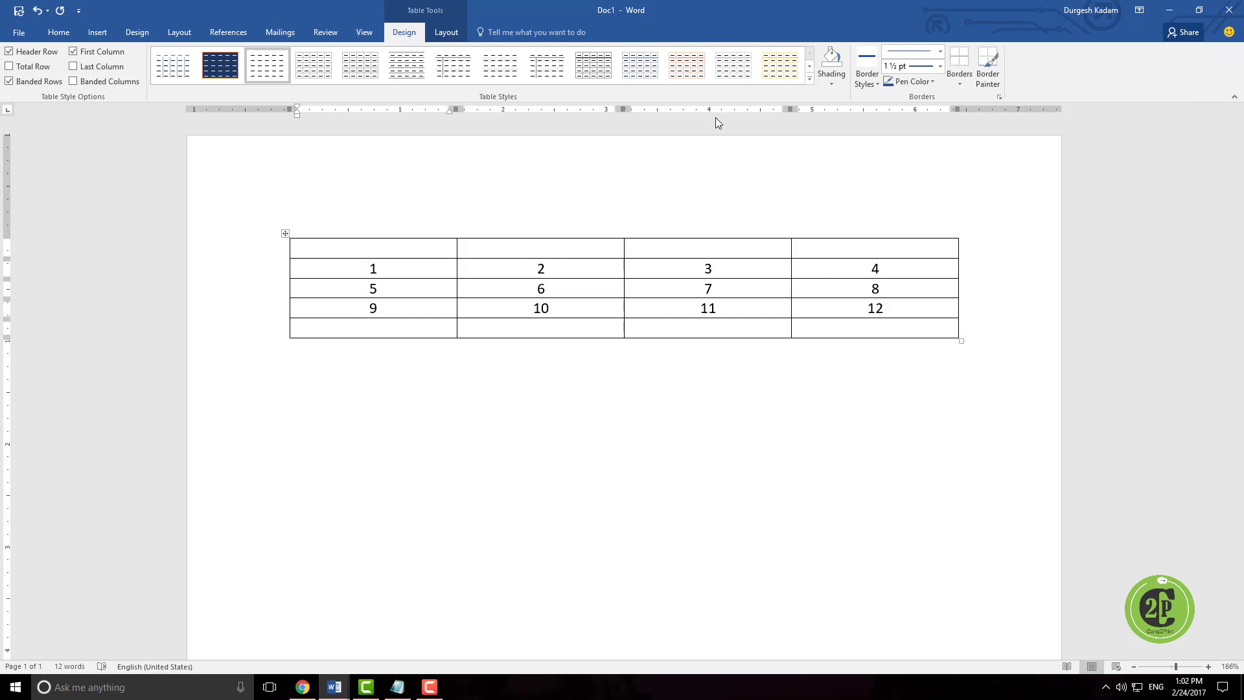
{"action": "left_click", "coordinate": [809, 78]}
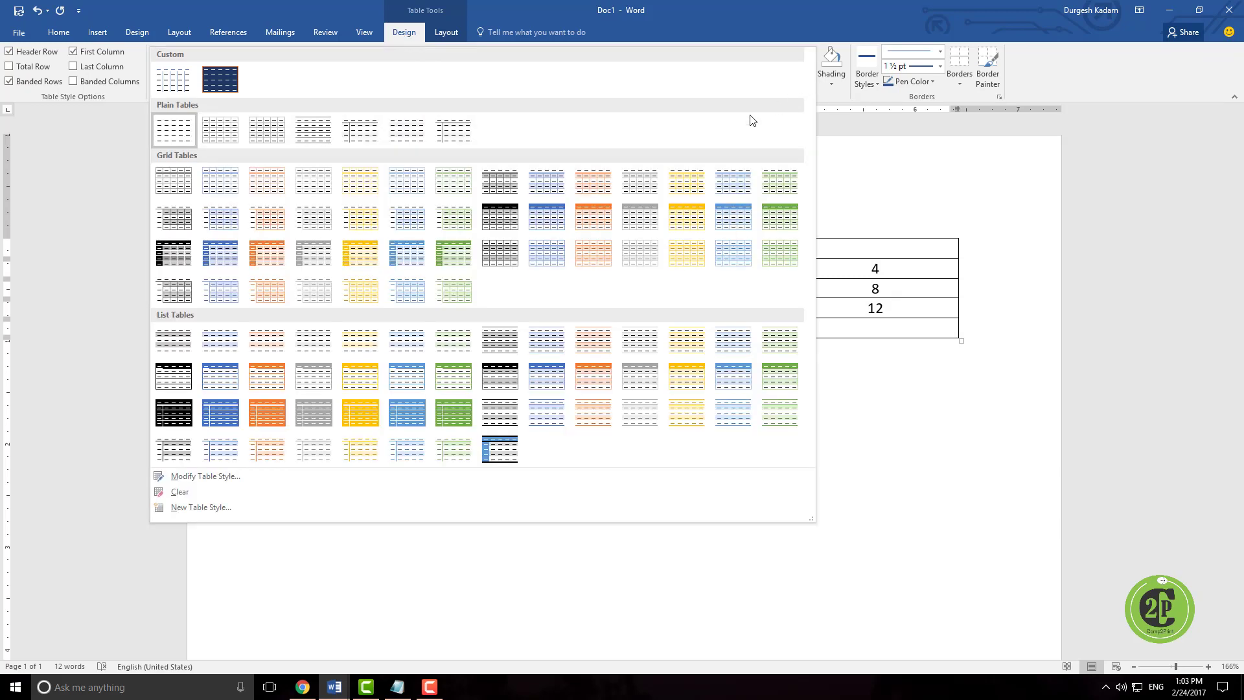
{"action": "left_click", "coordinate": [499, 221]}
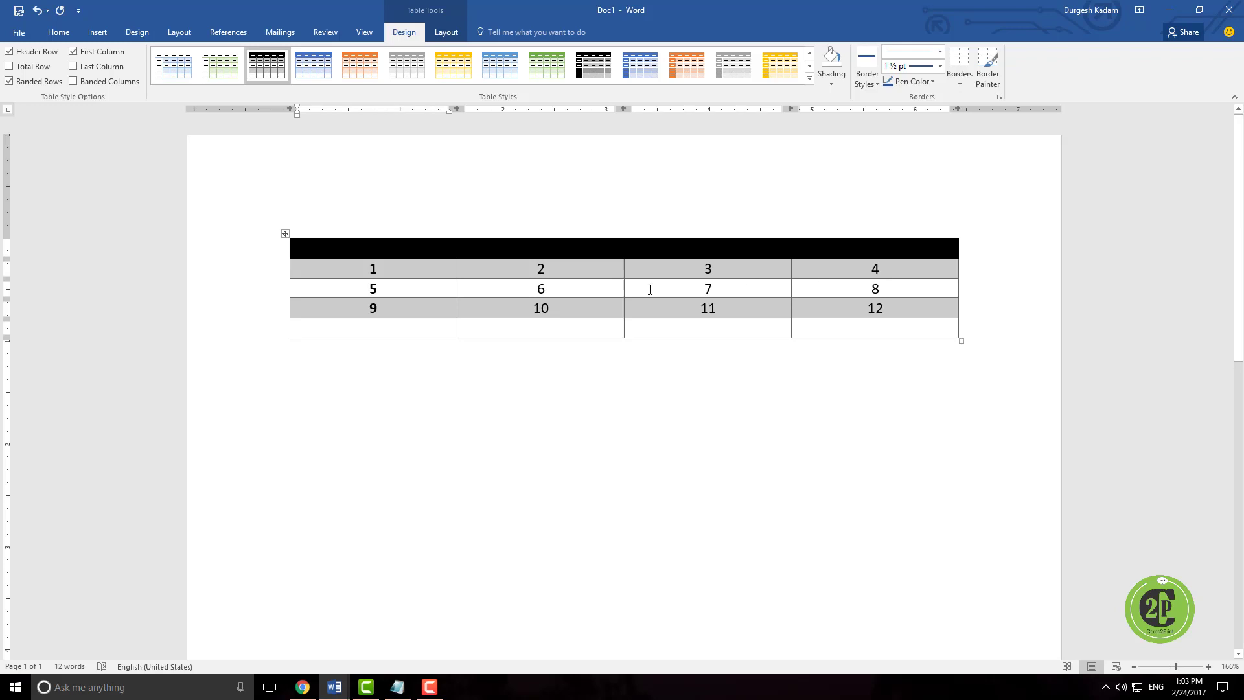
- Turn off the Header Row style option for the table
{"action": "mouse_move", "coordinate": [271, 289]}
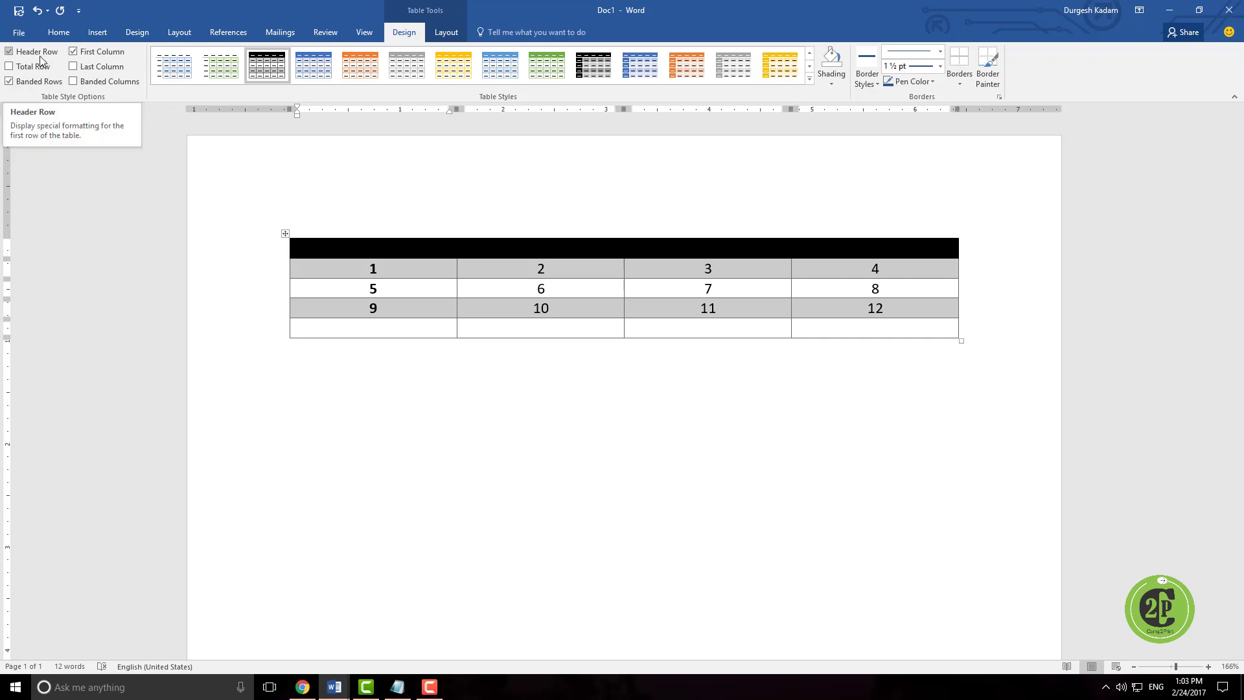
{"action": "left_click", "coordinate": [9, 53]}
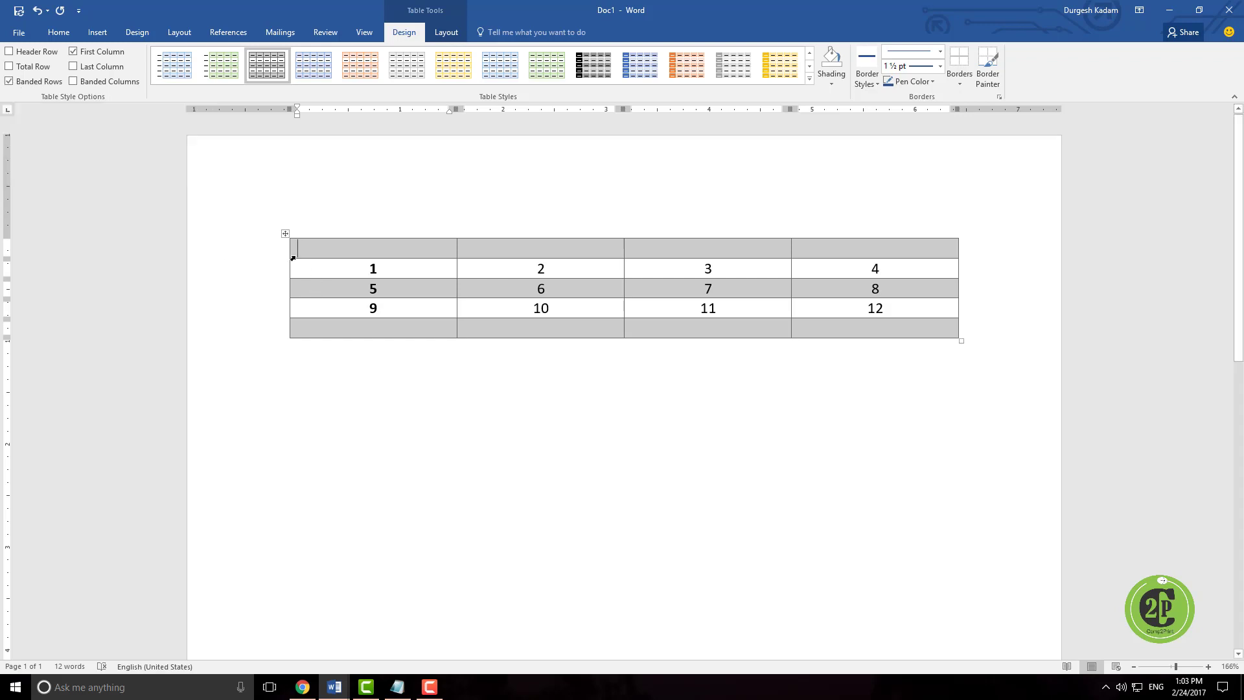
- Turn off the table's Banded Rows style option and try the Total Row option on and off
{"action": "left_click", "coordinate": [315, 247]}
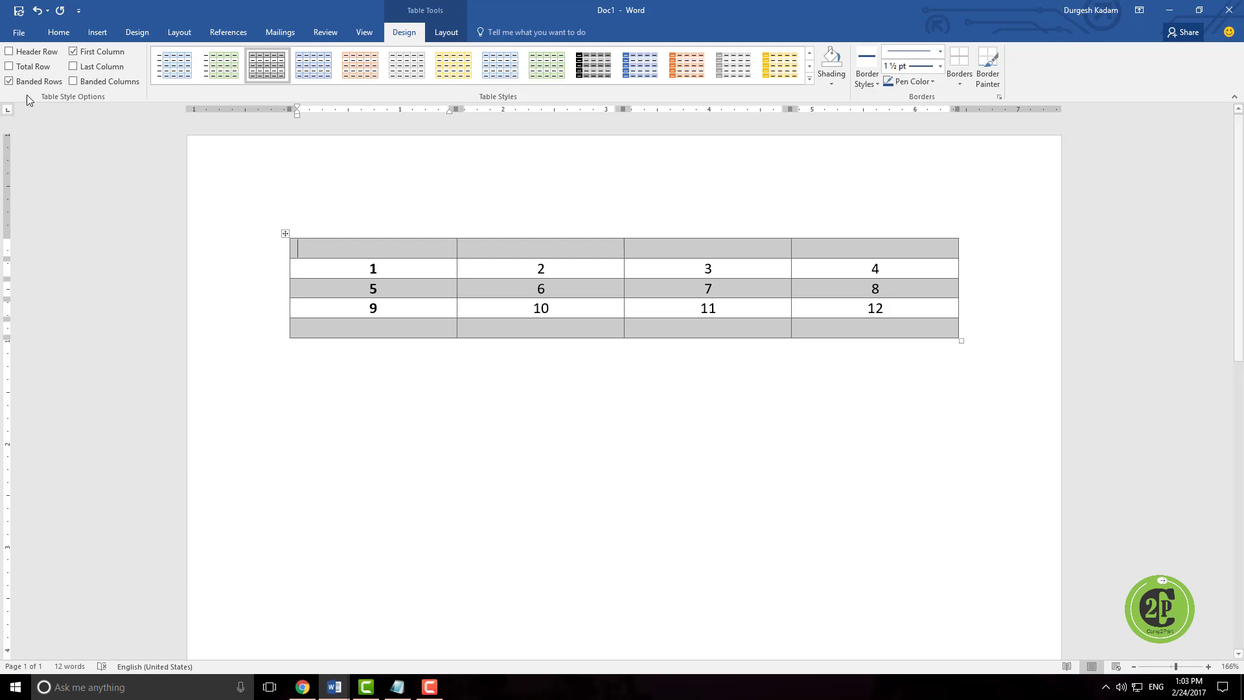
{"action": "left_click", "coordinate": [9, 82]}
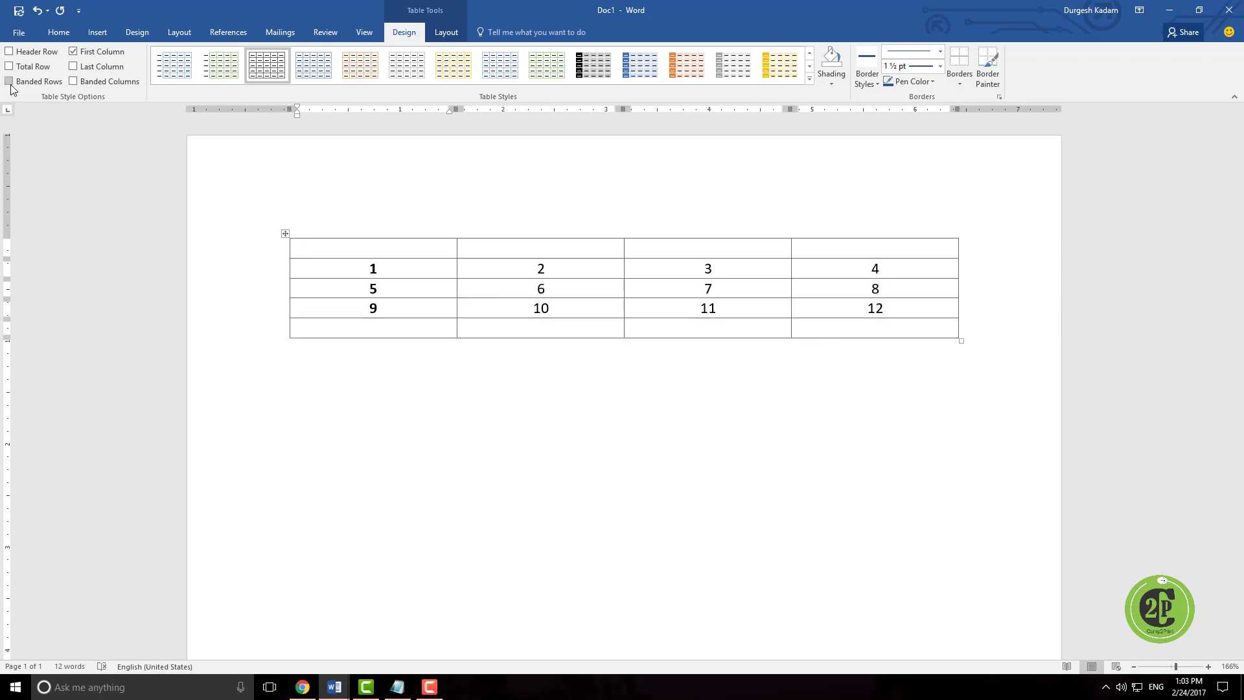
{"action": "left_click", "coordinate": [46, 68]}
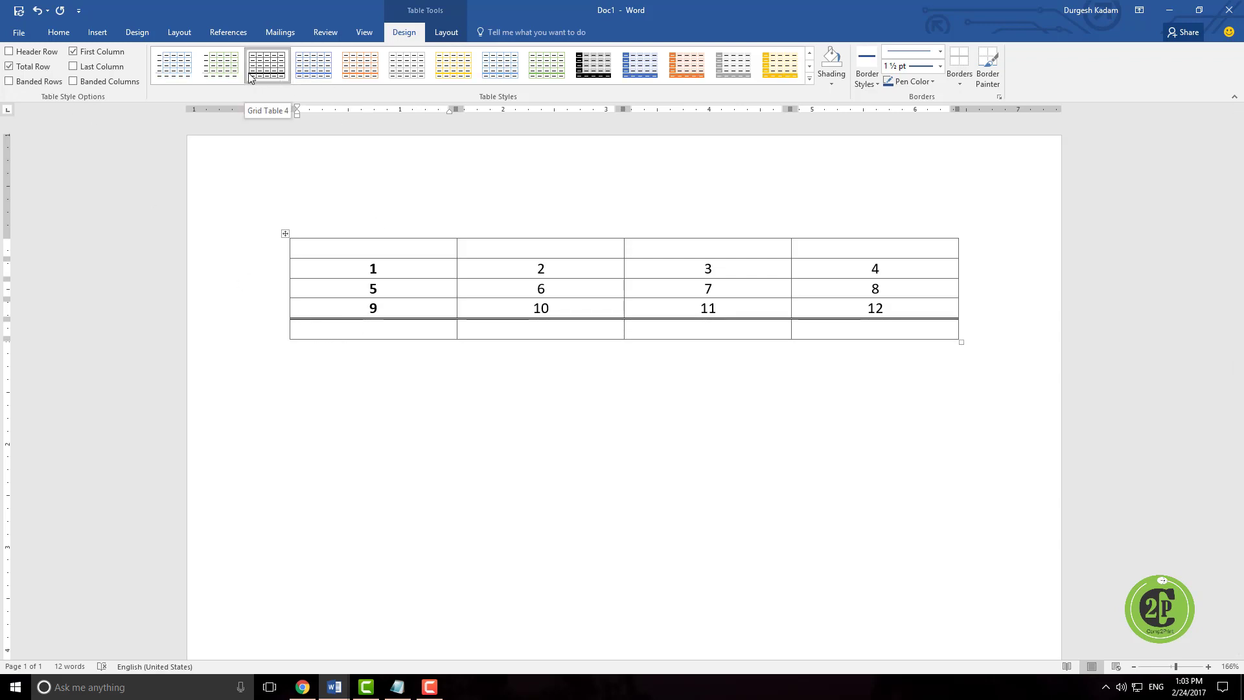
{"action": "left_click", "coordinate": [9, 66]}
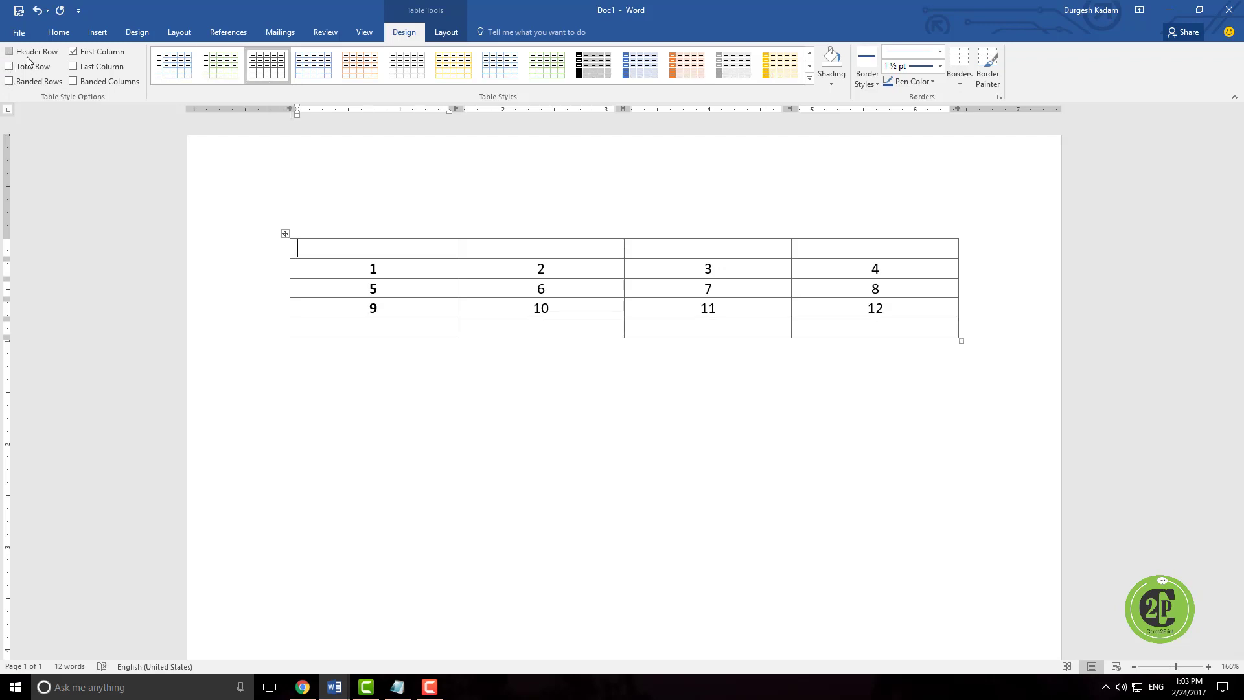
- Turn off the First Column style option and turn on Header Row and Banded Columns for the table
{"action": "left_click", "coordinate": [73, 52]}
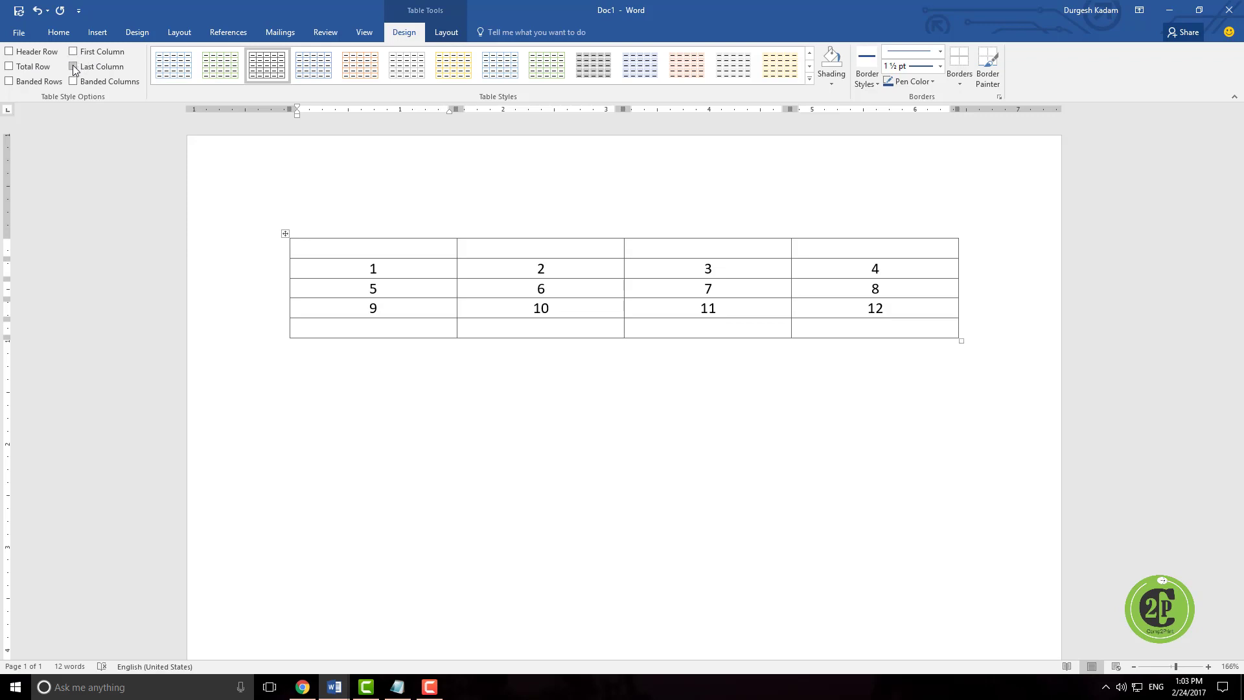
{"action": "left_click", "coordinate": [9, 52]}
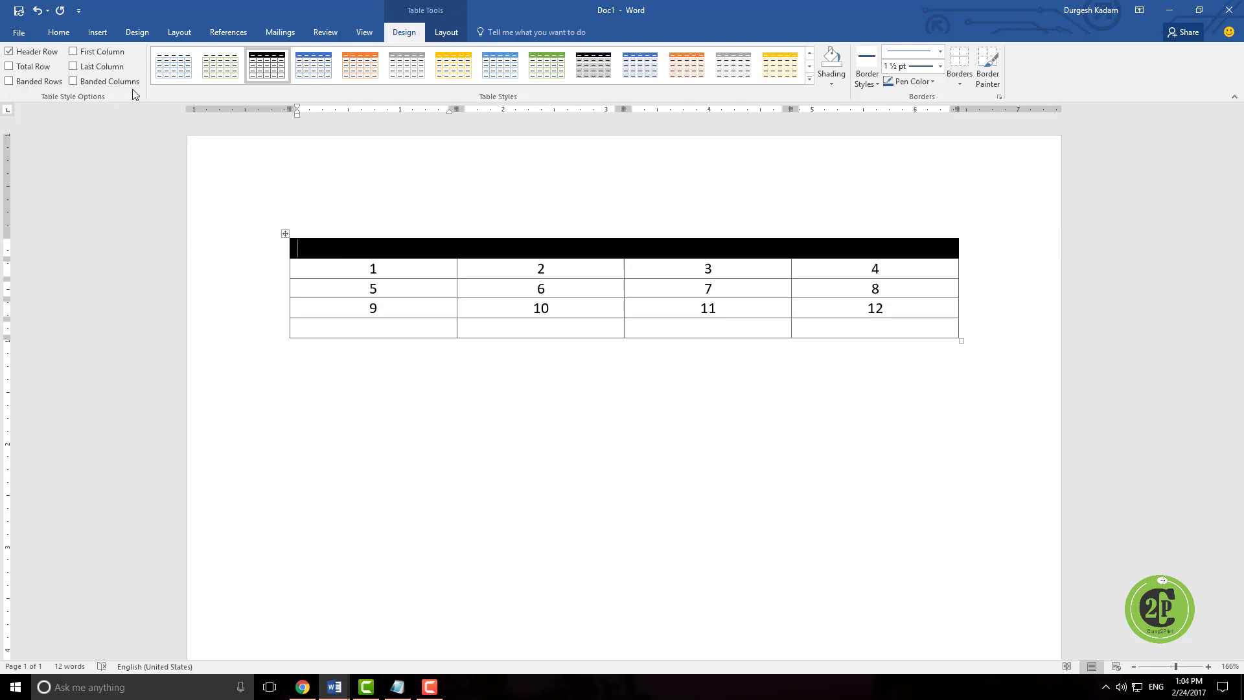
{"action": "left_click", "coordinate": [74, 82]}
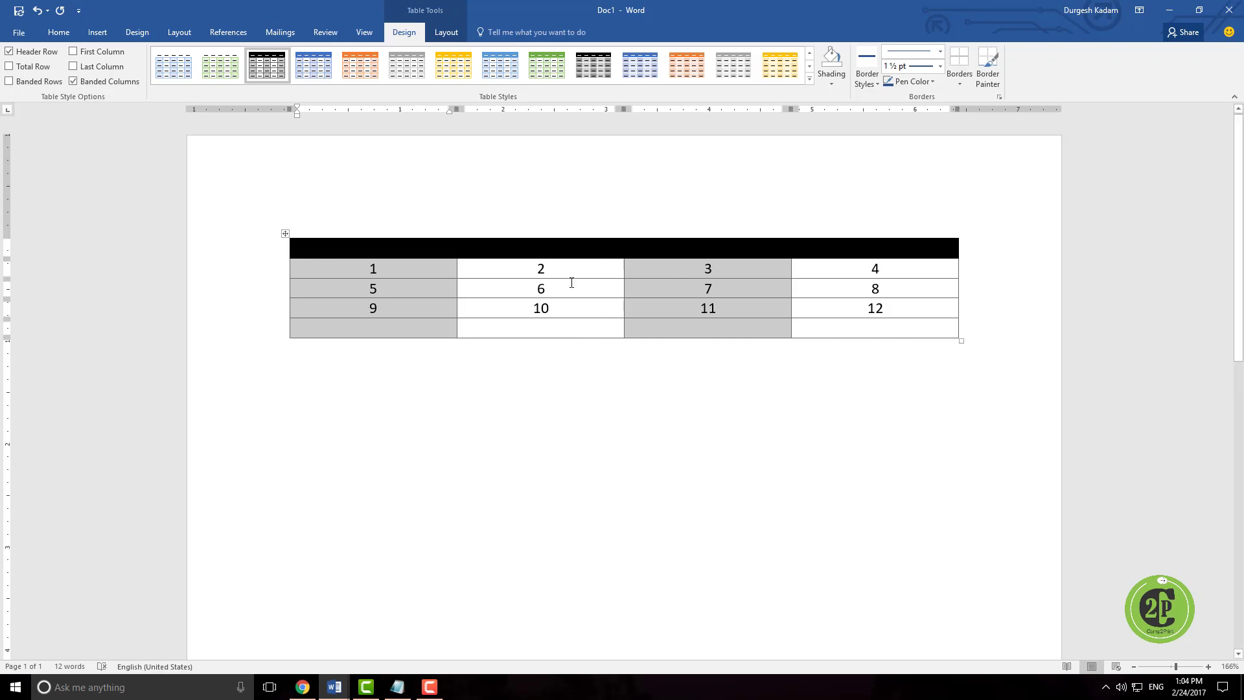
- Shade the second column's cells below the header row light blue
{"action": "left_click_drag", "start_coordinate": [528, 265], "coordinate": [570, 326]}
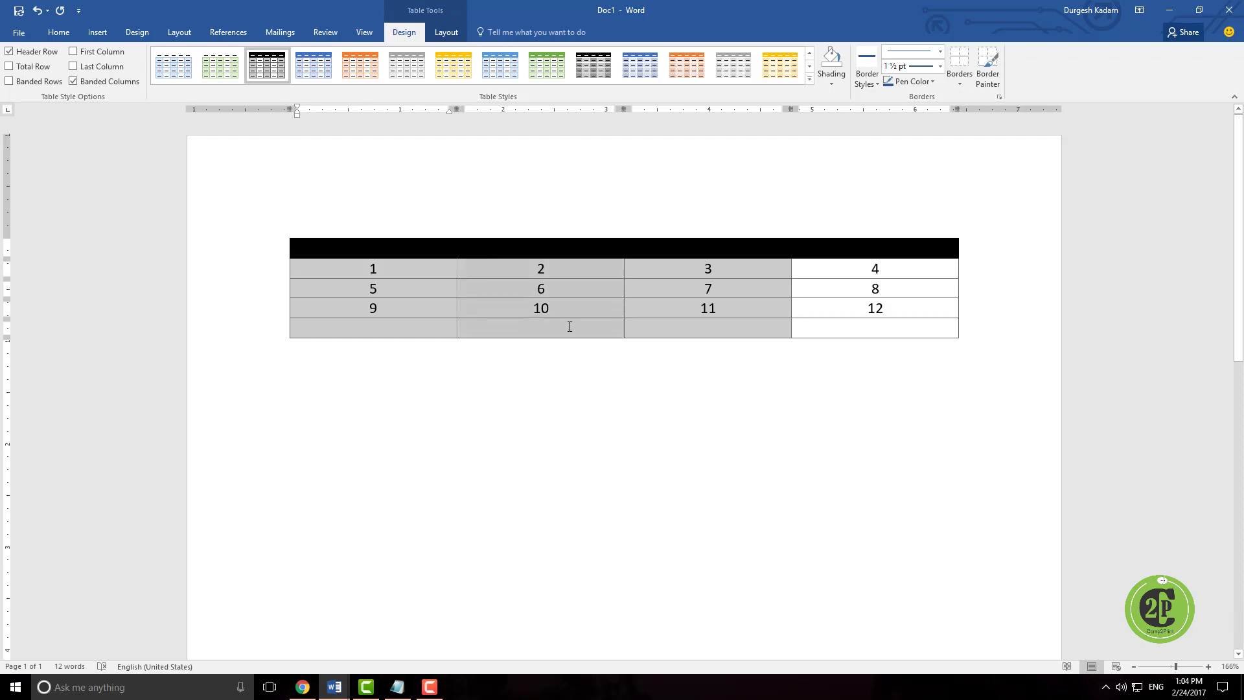
{"action": "left_click", "coordinate": [525, 417]}
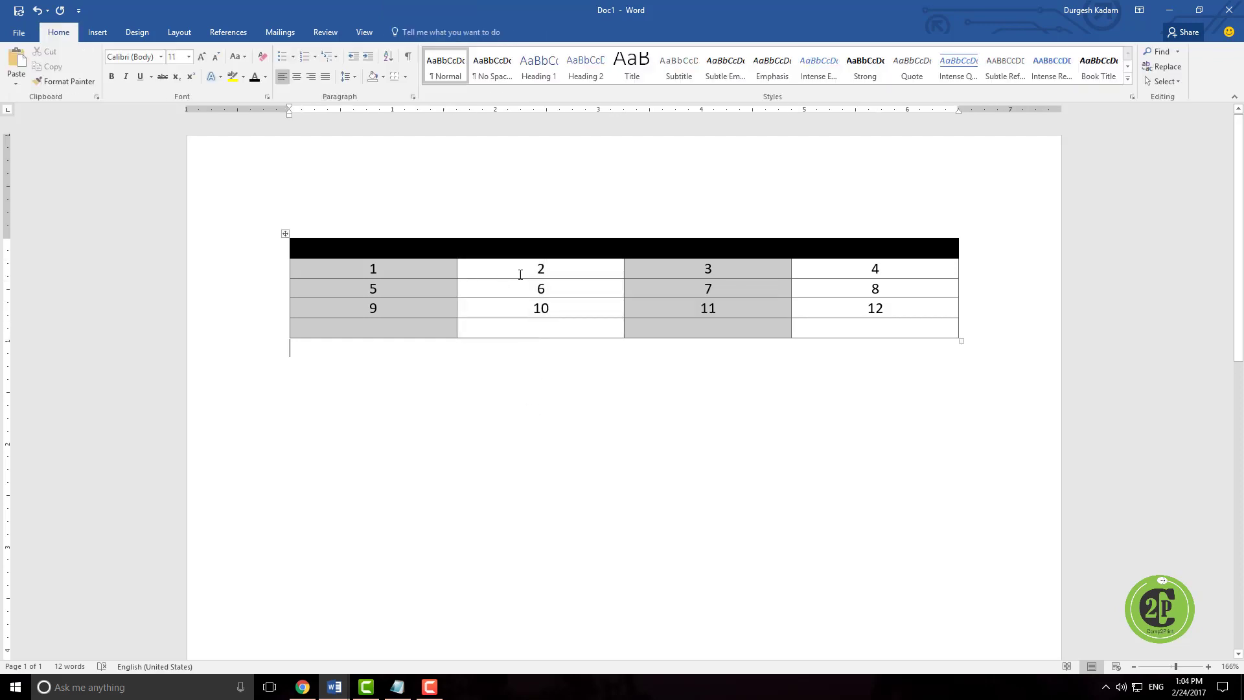
{"action": "left_click_drag", "start_coordinate": [519, 270], "coordinate": [577, 329]}
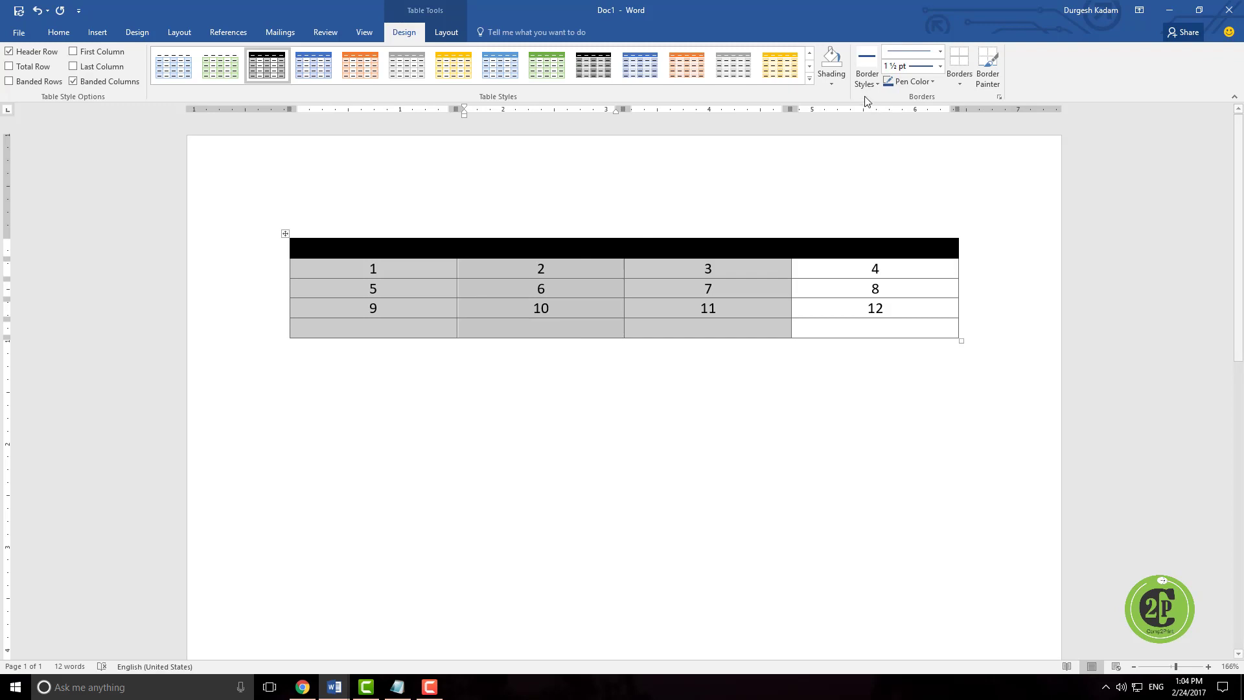
{"action": "left_click", "coordinate": [843, 84]}
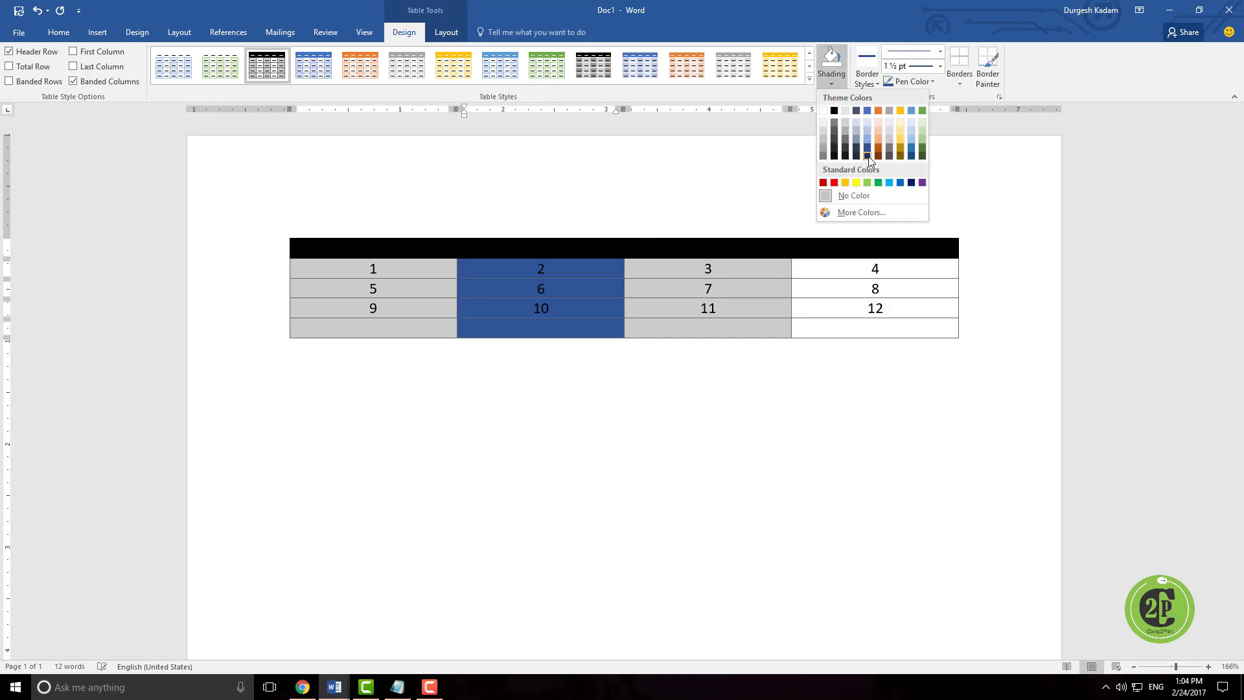
{"action": "left_click", "coordinate": [907, 134]}
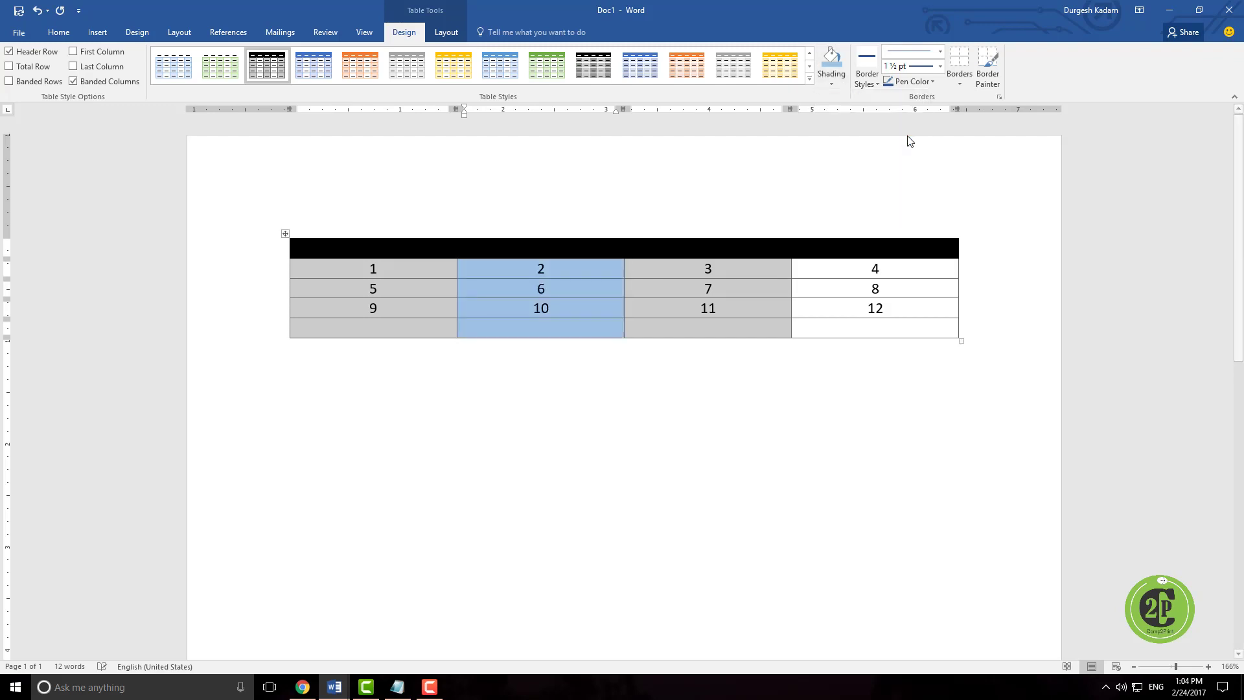
- Shade the fourth column's cells below the header row with a light periwinkle blue
{"action": "mouse_move", "coordinate": [827, 270]}
{"action": "left_mouse_down"}
{"action": "mouse_move", "coordinate": [944, 327]}
{"action": "mouse_move", "coordinate": [933, 329]}
{"action": "left_mouse_up"}
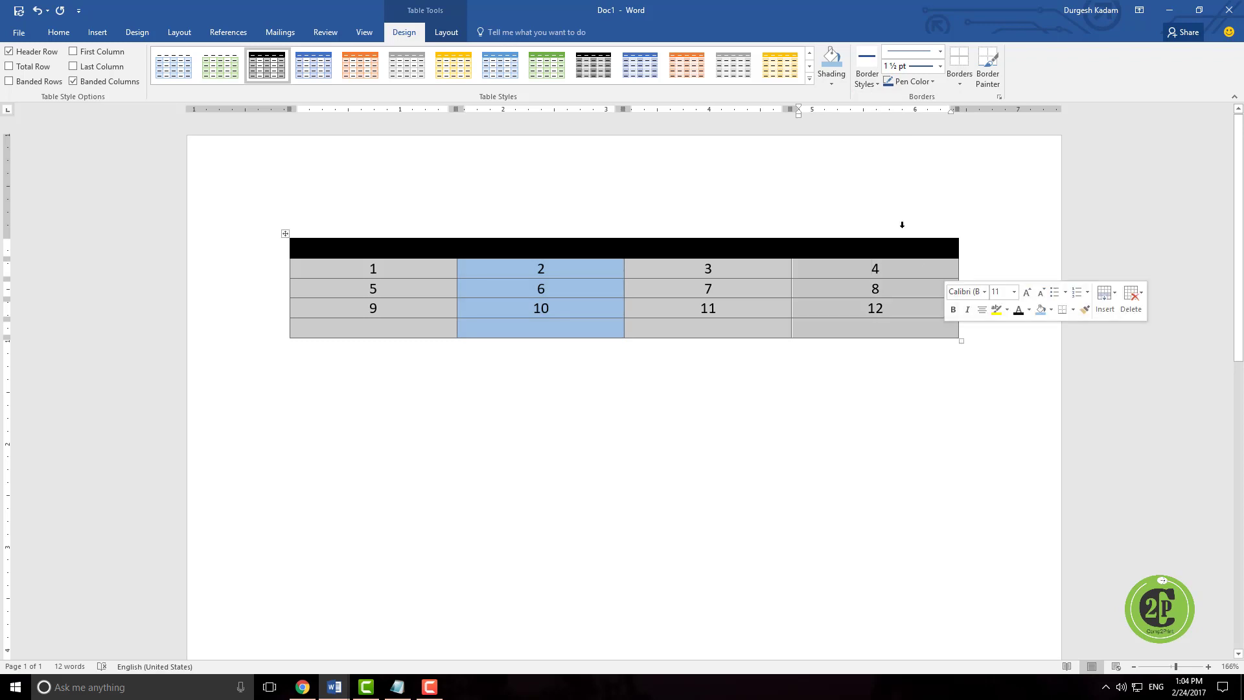
{"action": "left_click", "coordinate": [836, 78]}
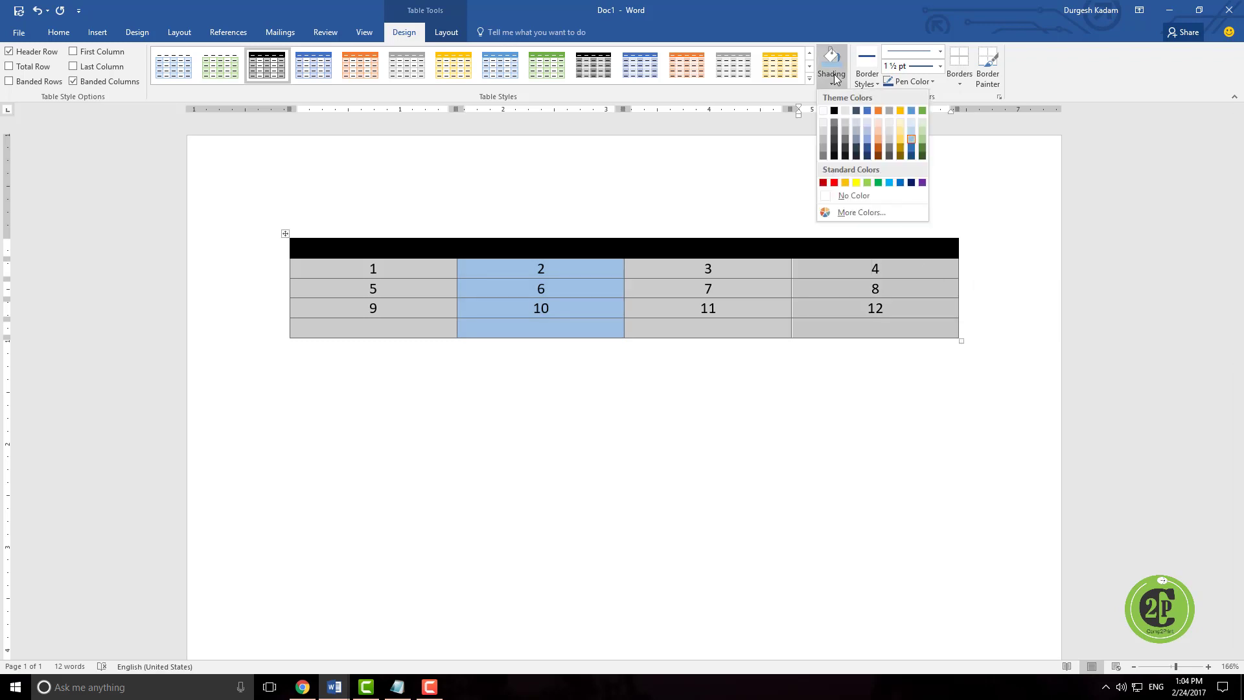
{"action": "left_click", "coordinate": [865, 130]}
{"action": "left_click", "coordinate": [836, 504]}
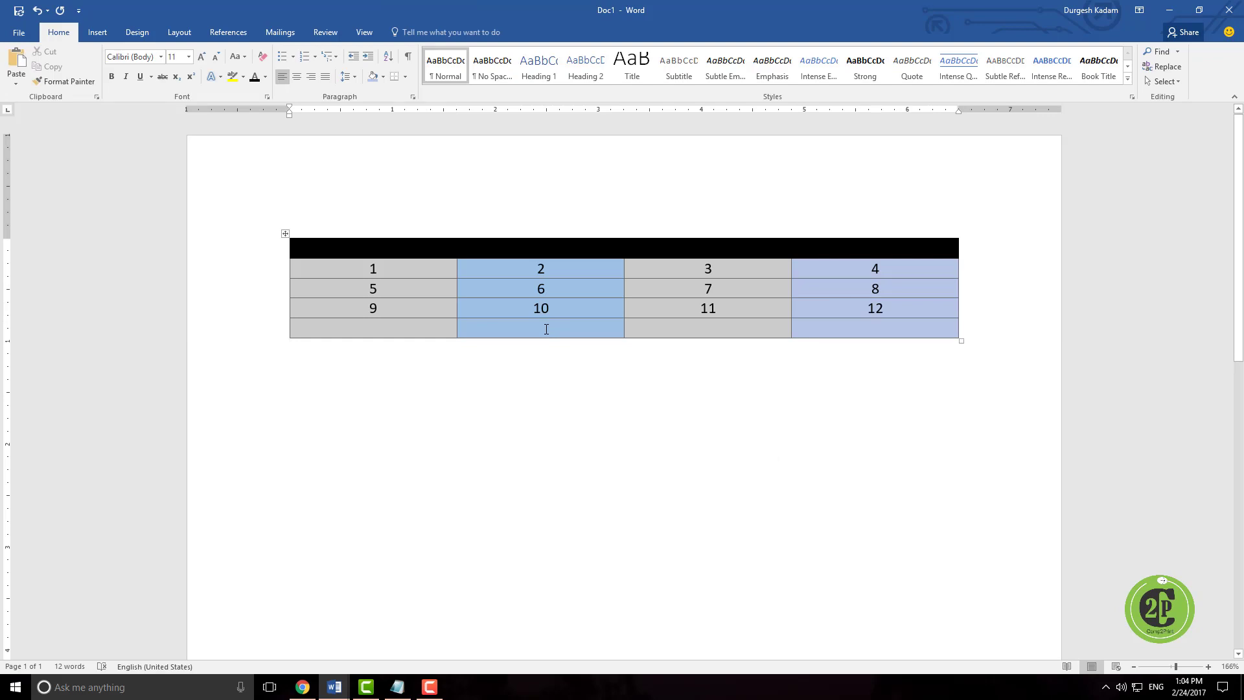
- Choose the solid orange 1 ½ pt theme border style for the whole table and leave border painting
{"action": "left_click", "coordinate": [286, 234]}
{"action": "left_click", "coordinate": [403, 32]}
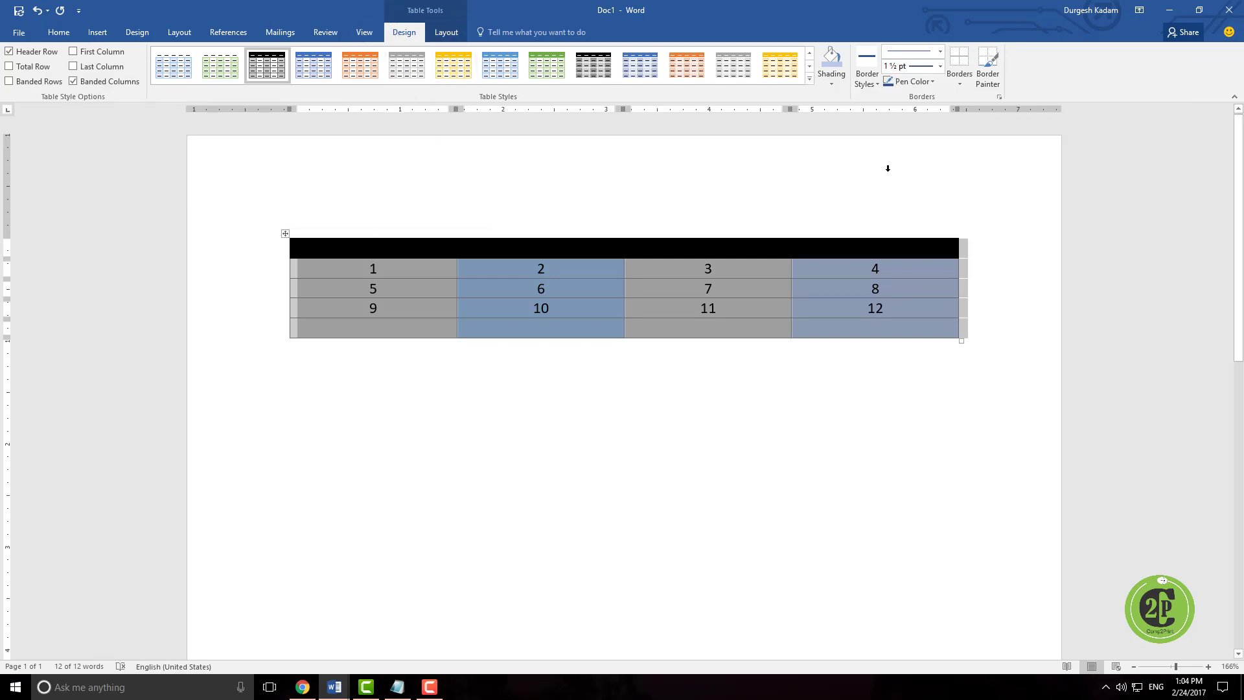
{"action": "left_click", "coordinate": [877, 83]}
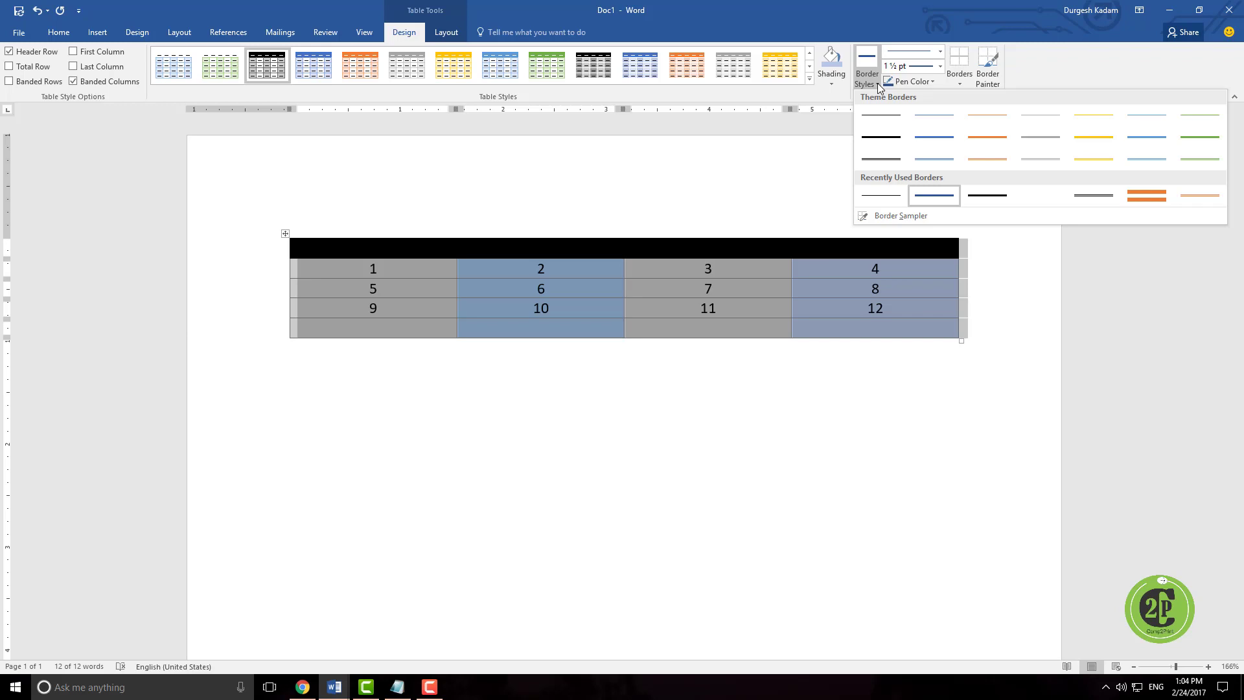
{"action": "left_click", "coordinate": [982, 146]}
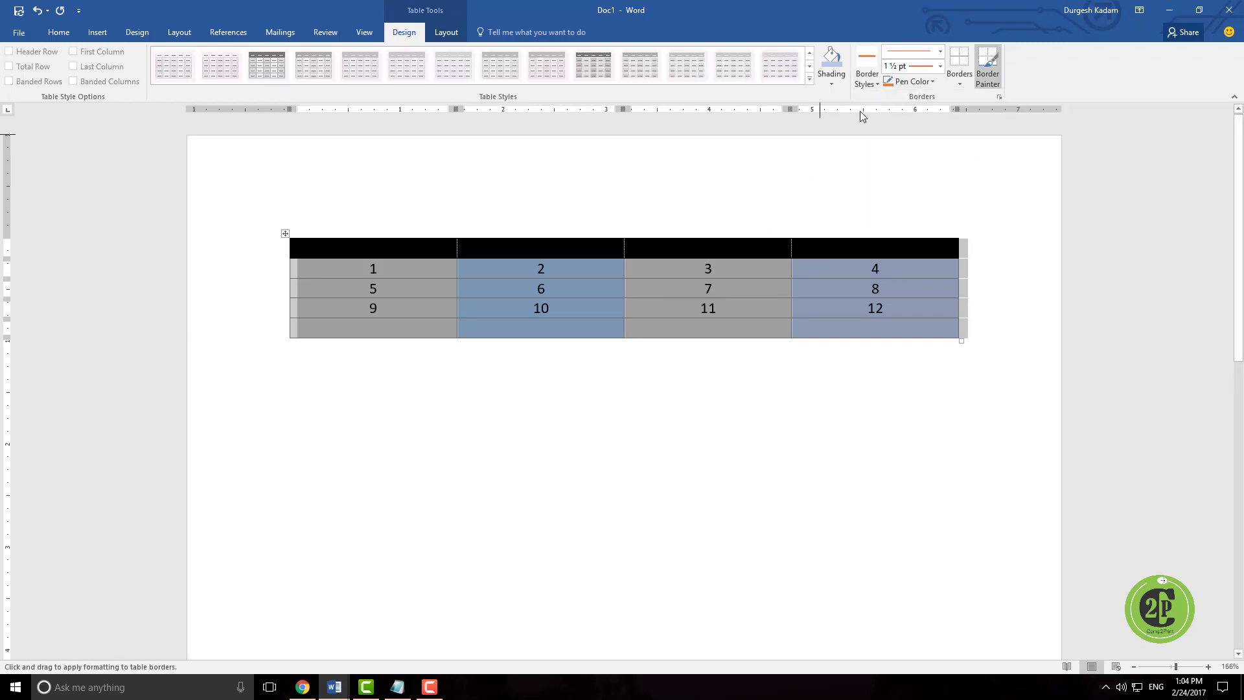
{"action": "key", "text": "Escape"}
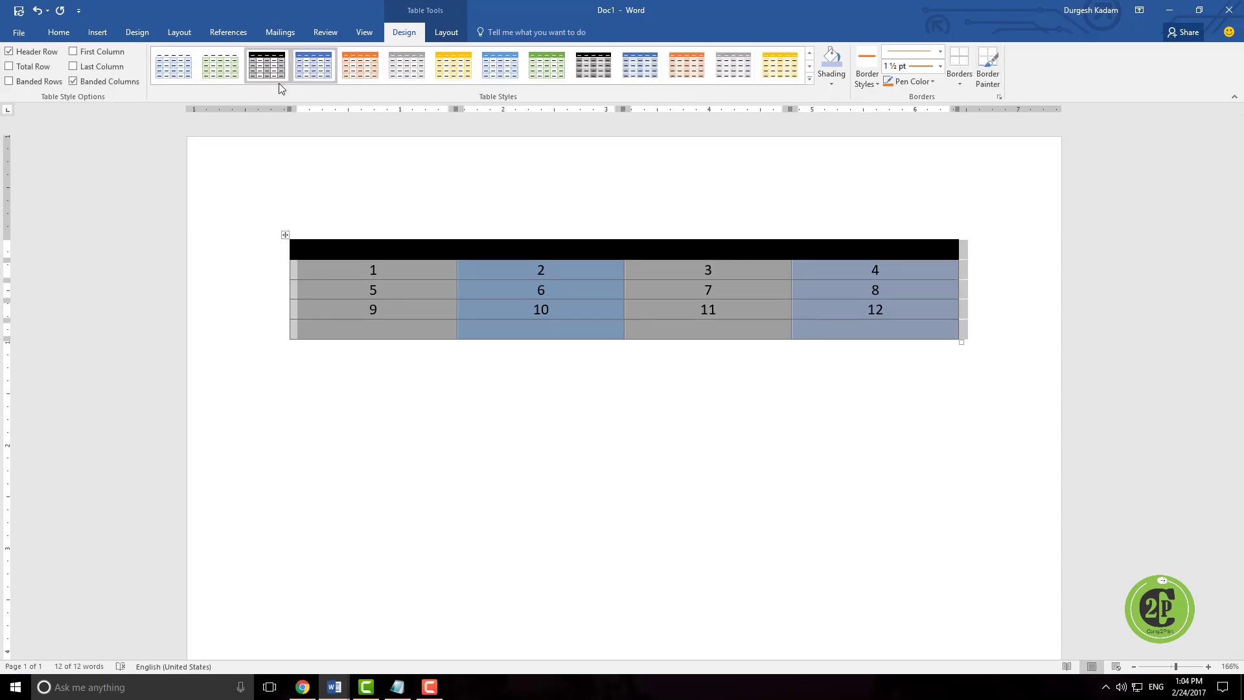
- Undo the column shading and the Banded Columns, Header Row and First Column option changes
{"action": "key", "text": "ctrl+z"}
{"action": "key", "text": "ctrl+z"}
{"action": "key", "text": "ctrl+z"}
{"action": "key", "text": "ctrl+z"}
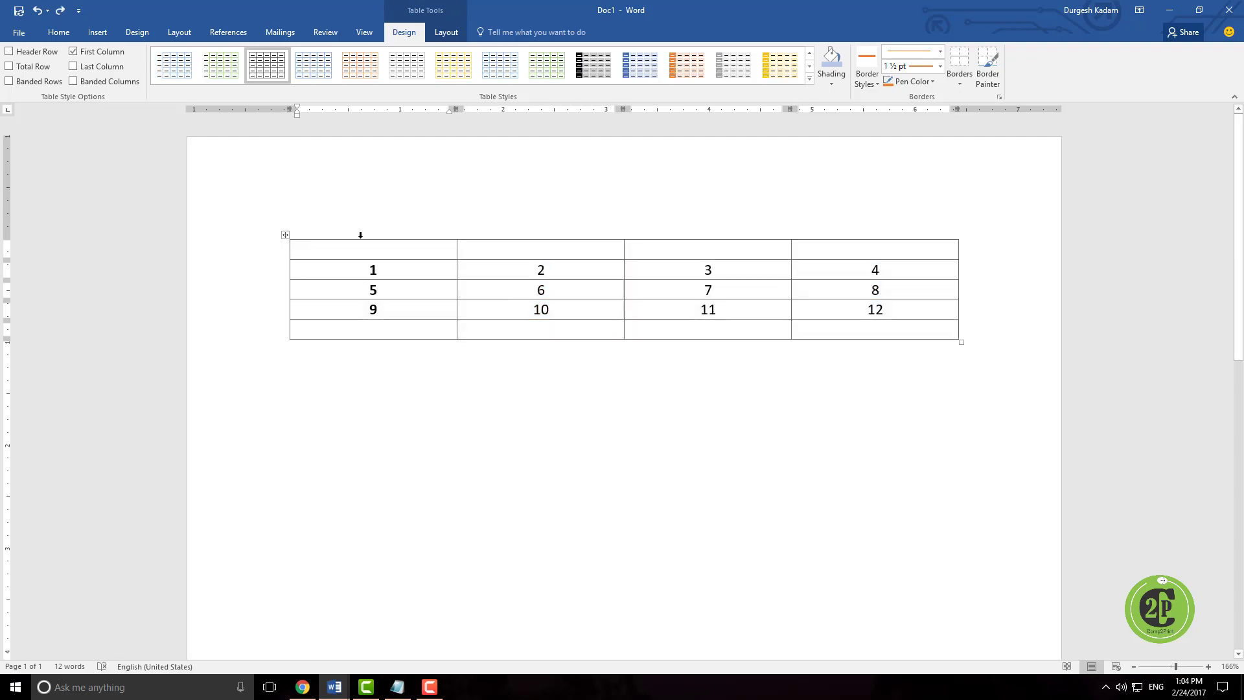
{"action": "left_click", "coordinate": [881, 355]}
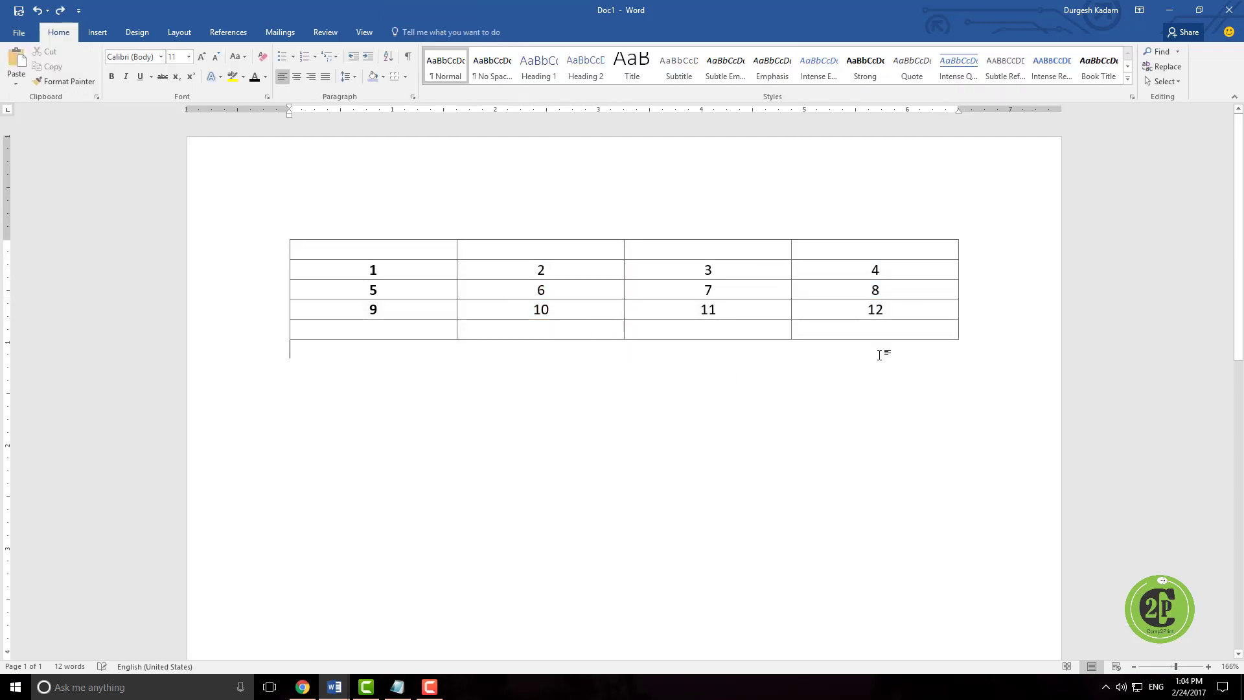
- Paint all horizontal borders of the second column with the solid orange 1 ½ pt border style
{"action": "left_click", "coordinate": [285, 235]}
{"action": "left_click", "coordinate": [870, 84]}
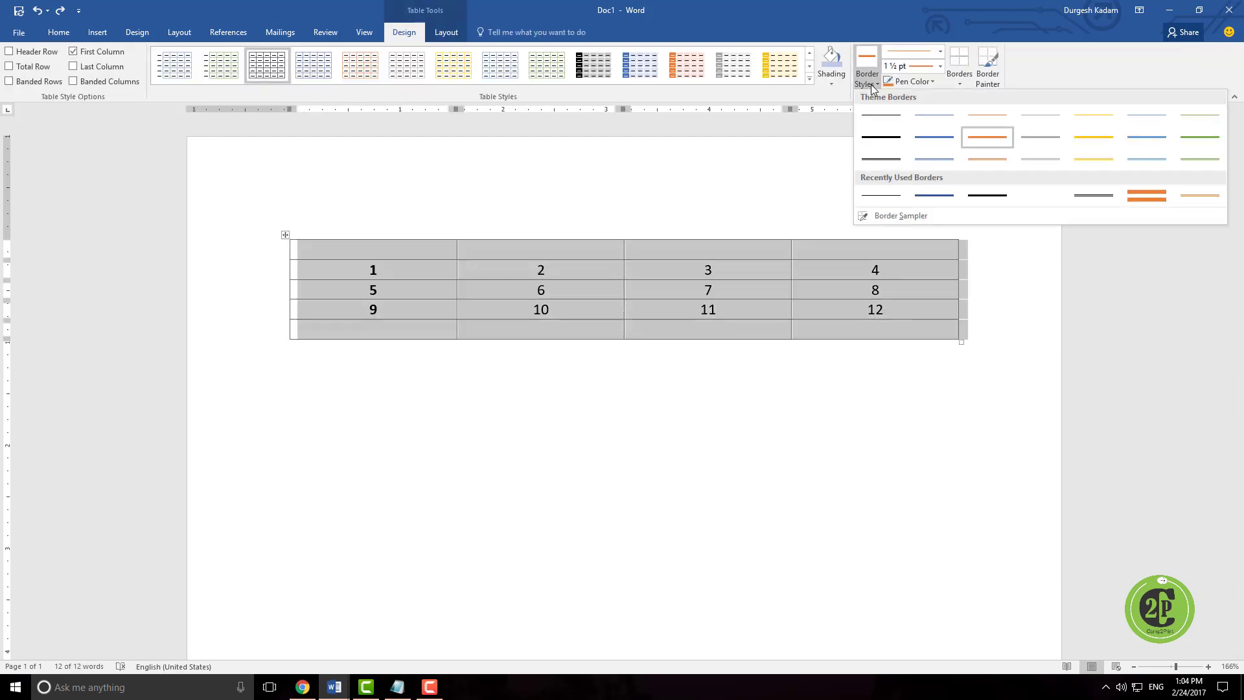
{"action": "left_click", "coordinate": [973, 139]}
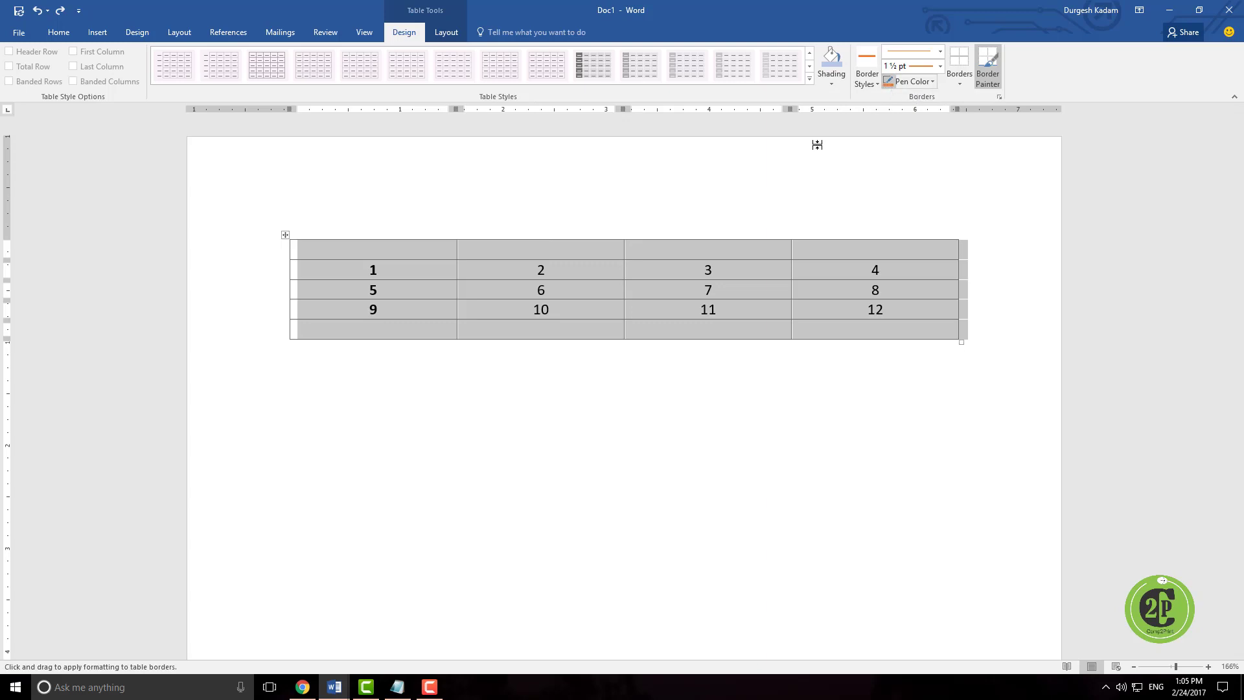
{"action": "left_click", "coordinate": [500, 239]}
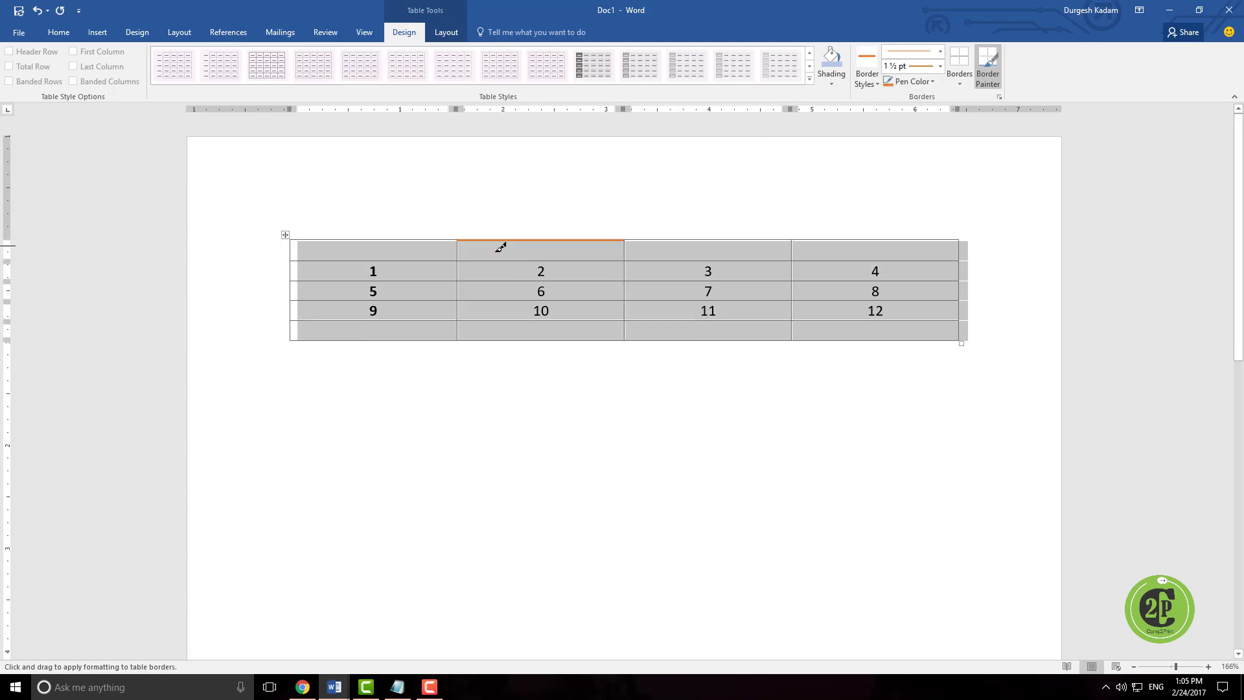
{"action": "left_click", "coordinate": [503, 261]}
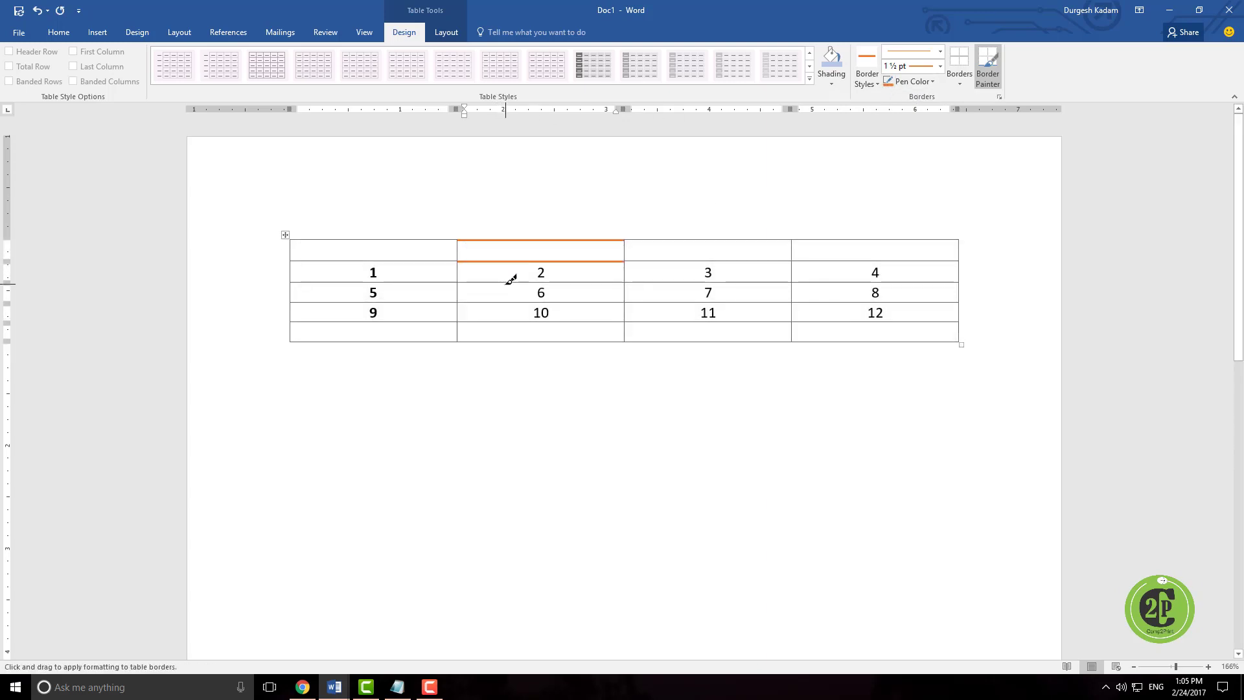
{"action": "left_click", "coordinate": [507, 282]}
{"action": "left_click", "coordinate": [510, 303]}
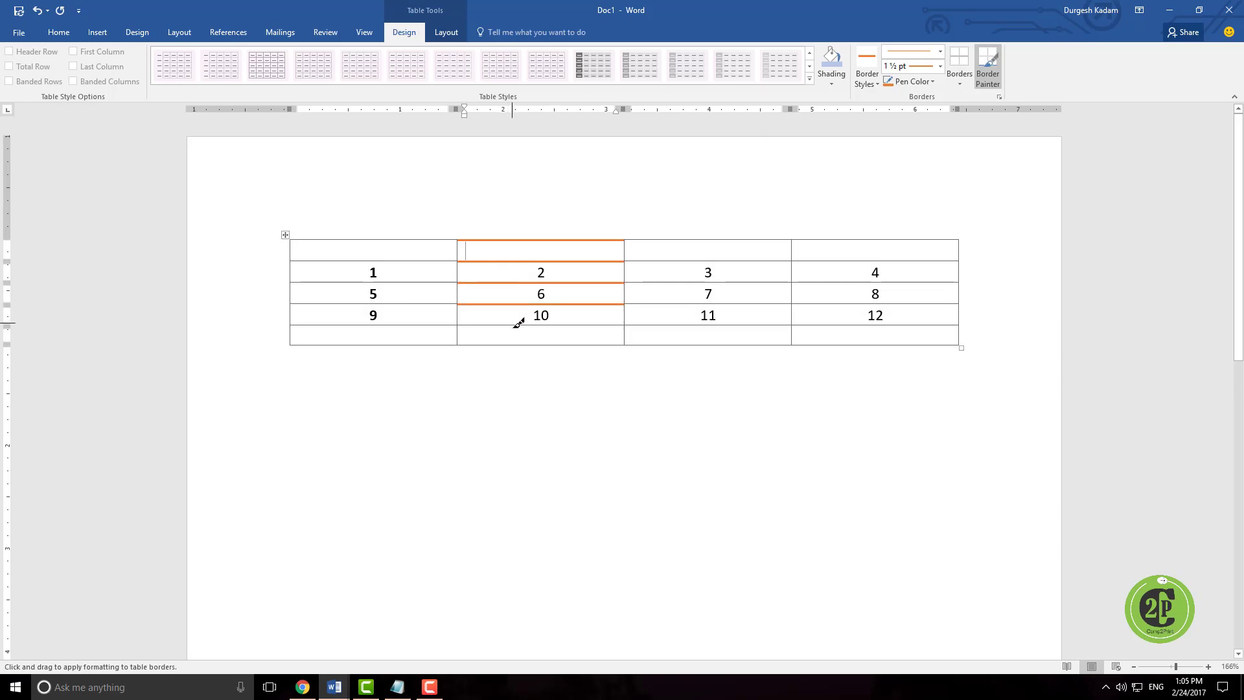
{"action": "left_click", "coordinate": [520, 324]}
{"action": "left_click", "coordinate": [526, 346]}
- Paint the vertical borders on both sides of the second column orange and stop border painting
{"action": "left_click", "coordinate": [624, 315]}
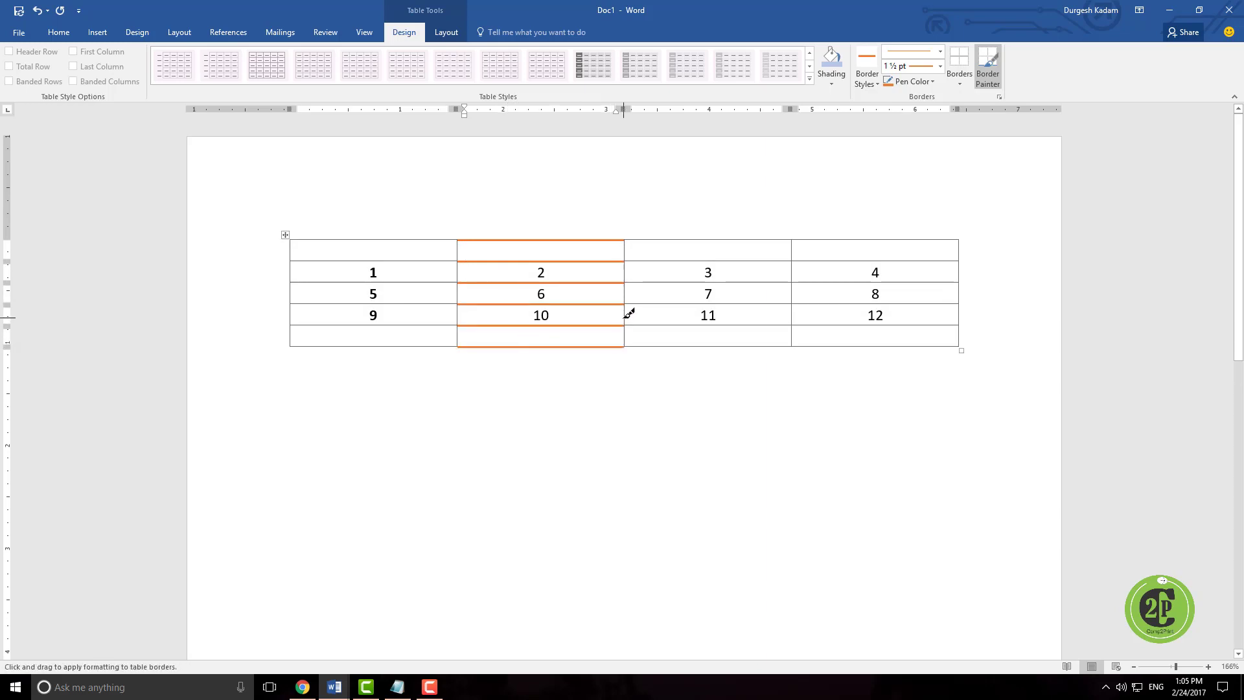
{"action": "left_click", "coordinate": [625, 293]}
{"action": "left_click", "coordinate": [626, 254]}
{"action": "left_click", "coordinate": [626, 332]}
{"action": "left_click", "coordinate": [458, 295]}
{"action": "left_click", "coordinate": [458, 315]}
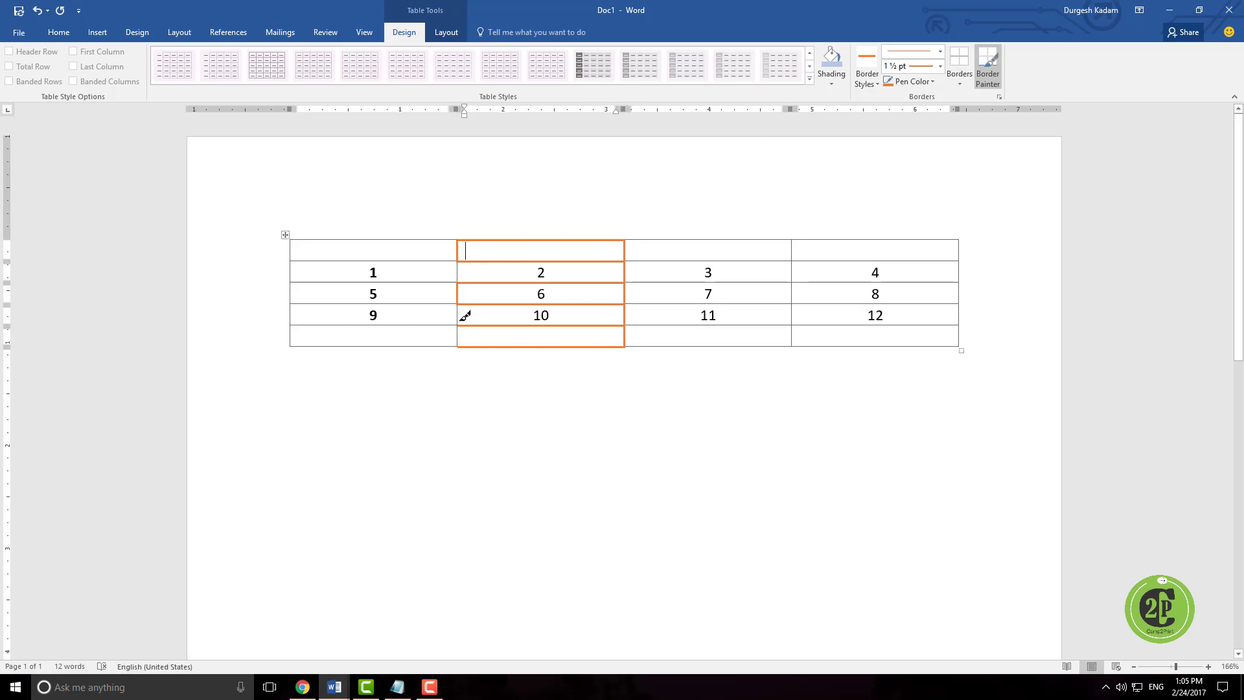
{"action": "left_click", "coordinate": [458, 335]}
{"action": "left_click", "coordinate": [458, 273]}
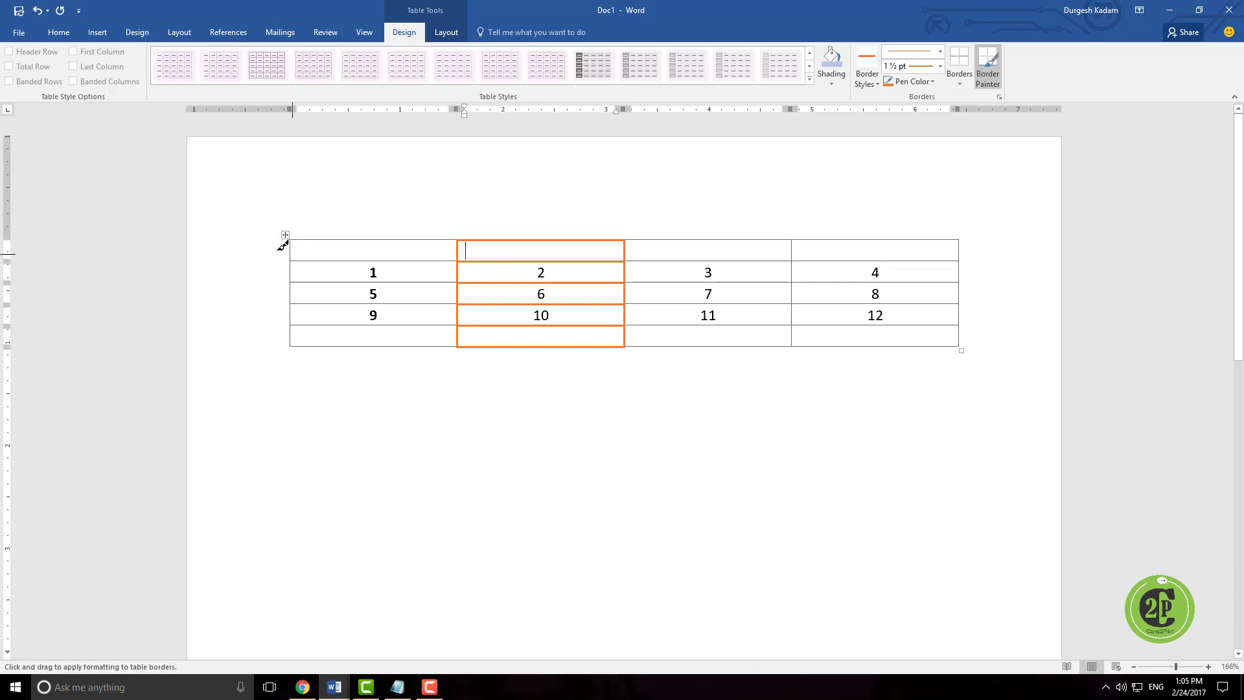
{"action": "right_click", "coordinate": [327, 216]}
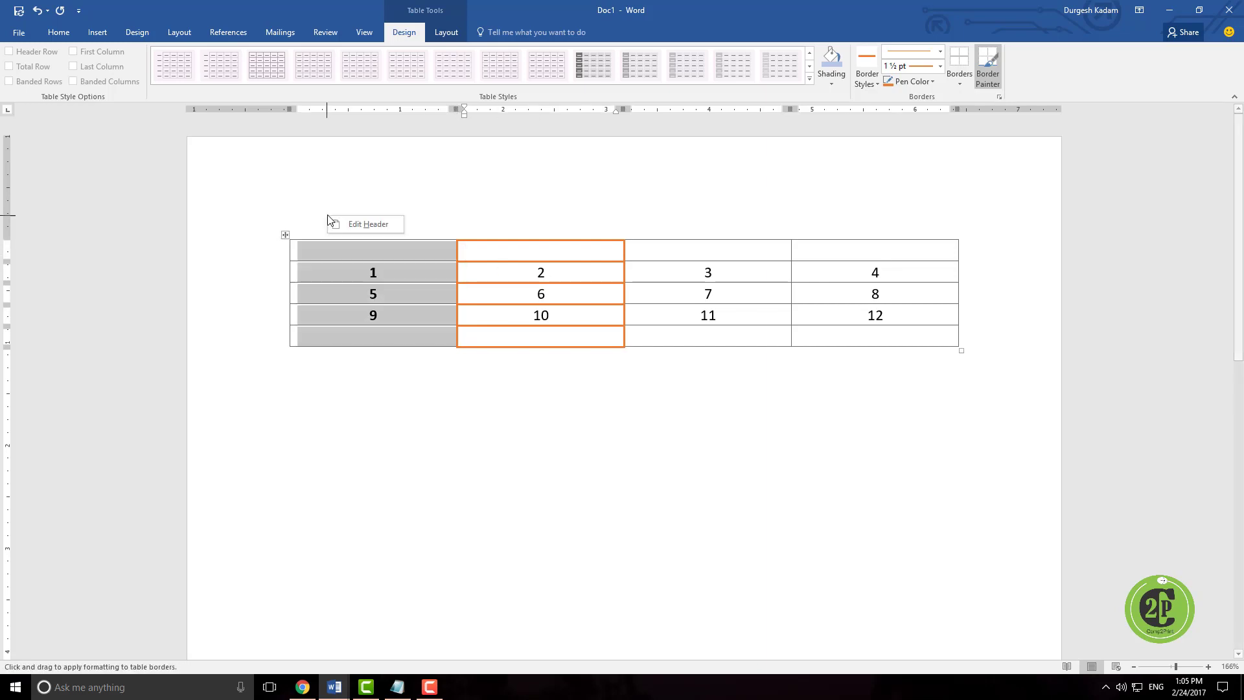
{"action": "left_click", "coordinate": [285, 238]}
{"action": "key", "text": "Escape"}
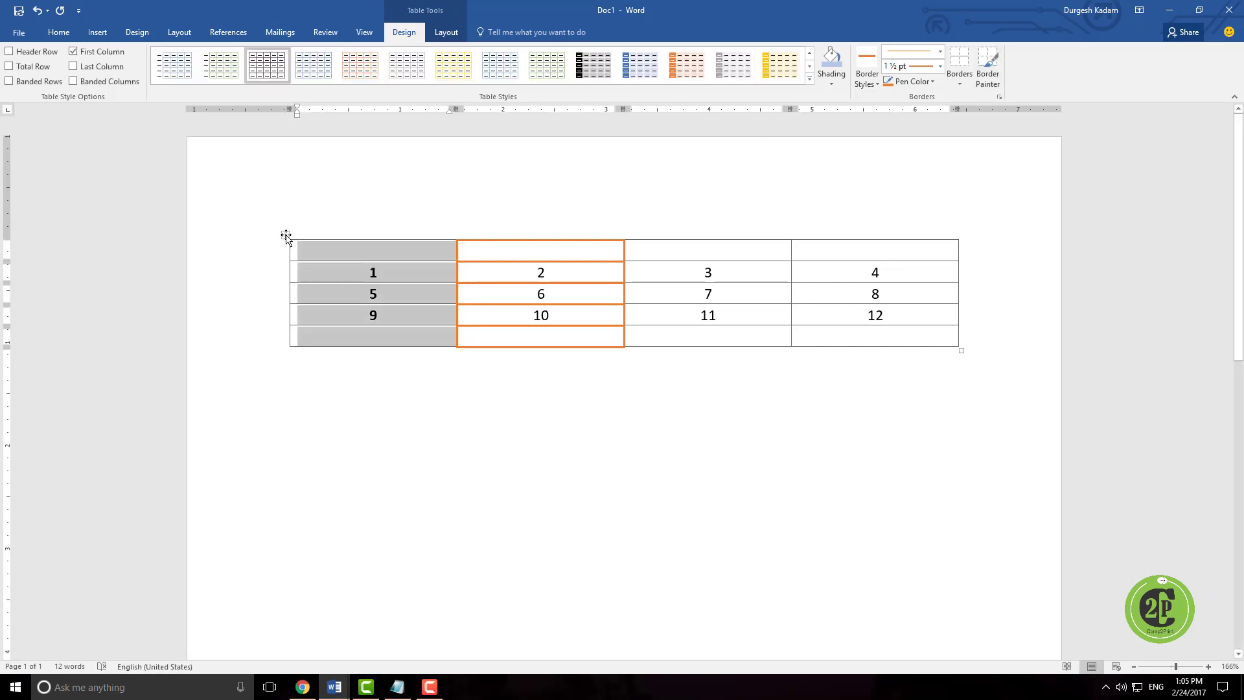
- Apply orange Inside Borders to the whole table
{"action": "left_click", "coordinate": [286, 235]}
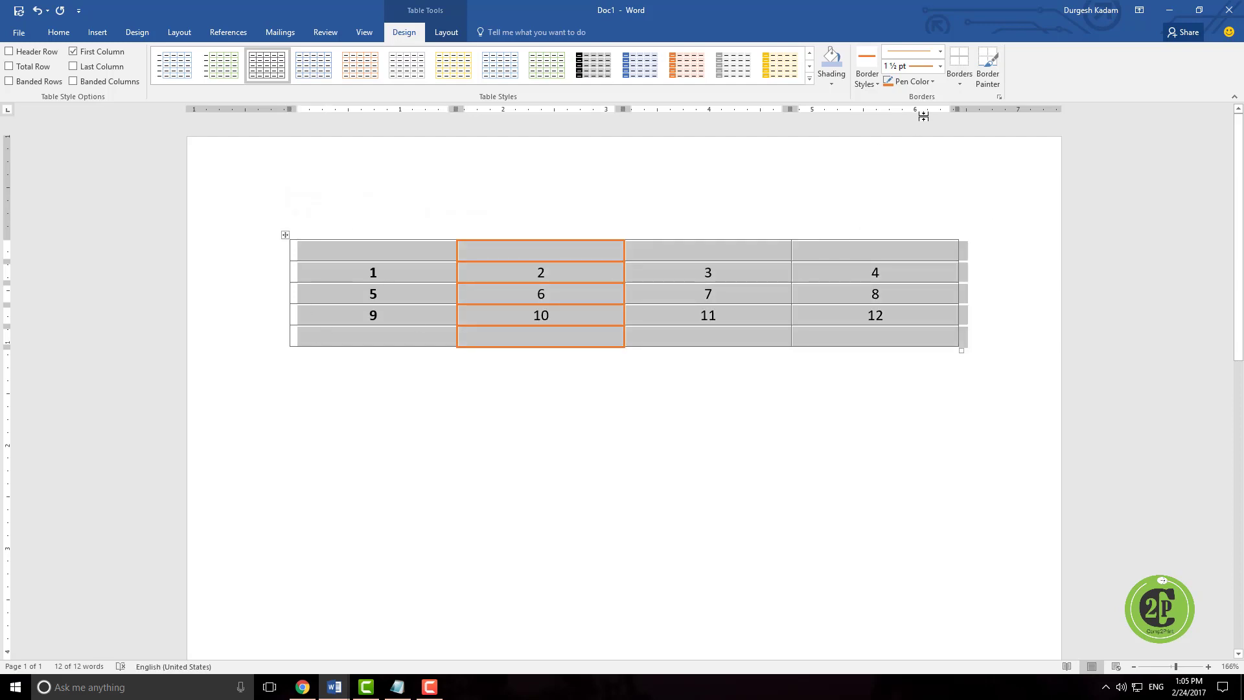
{"action": "left_click", "coordinate": [956, 76]}
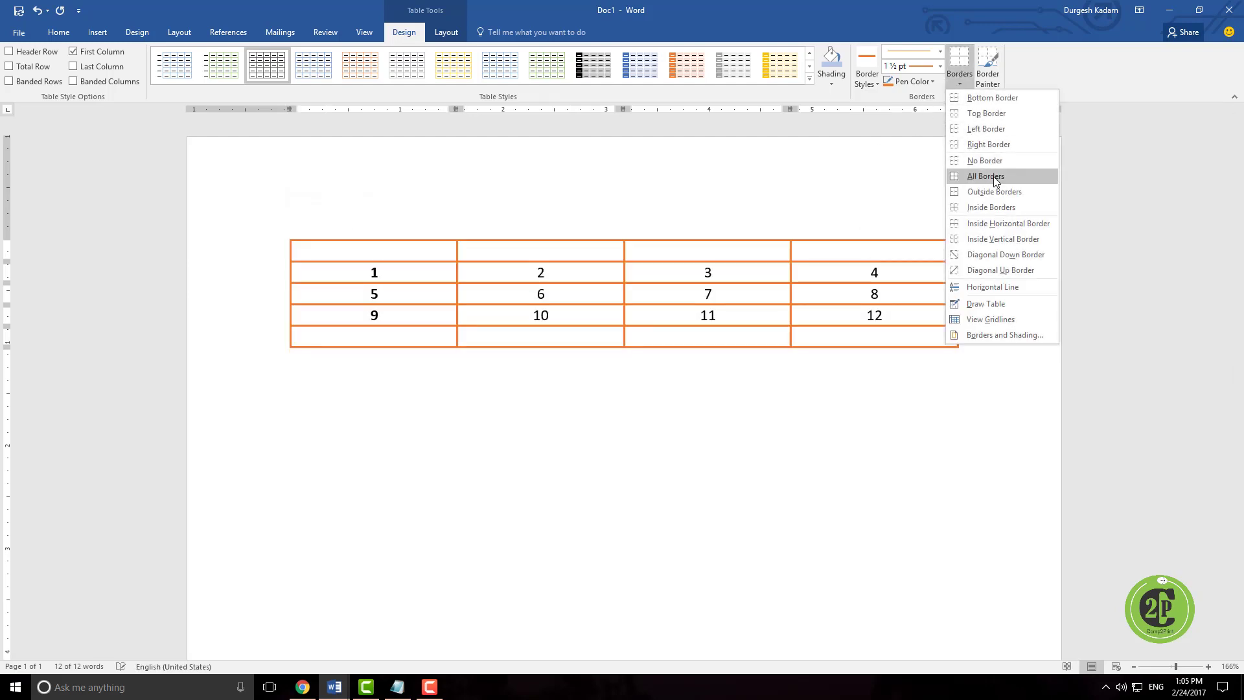
{"action": "left_click", "coordinate": [992, 208]}
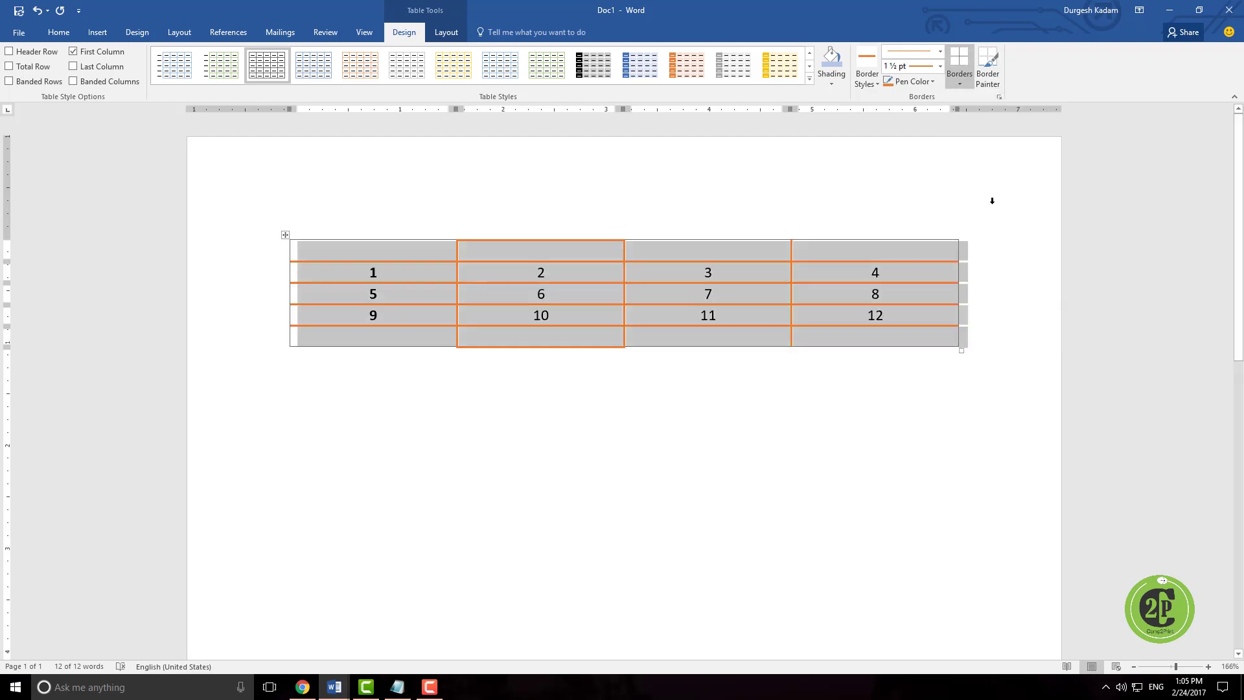
- Undo the inside borders and all the orange borders painted on the second column
{"action": "key", "text": "ctrl+z"}
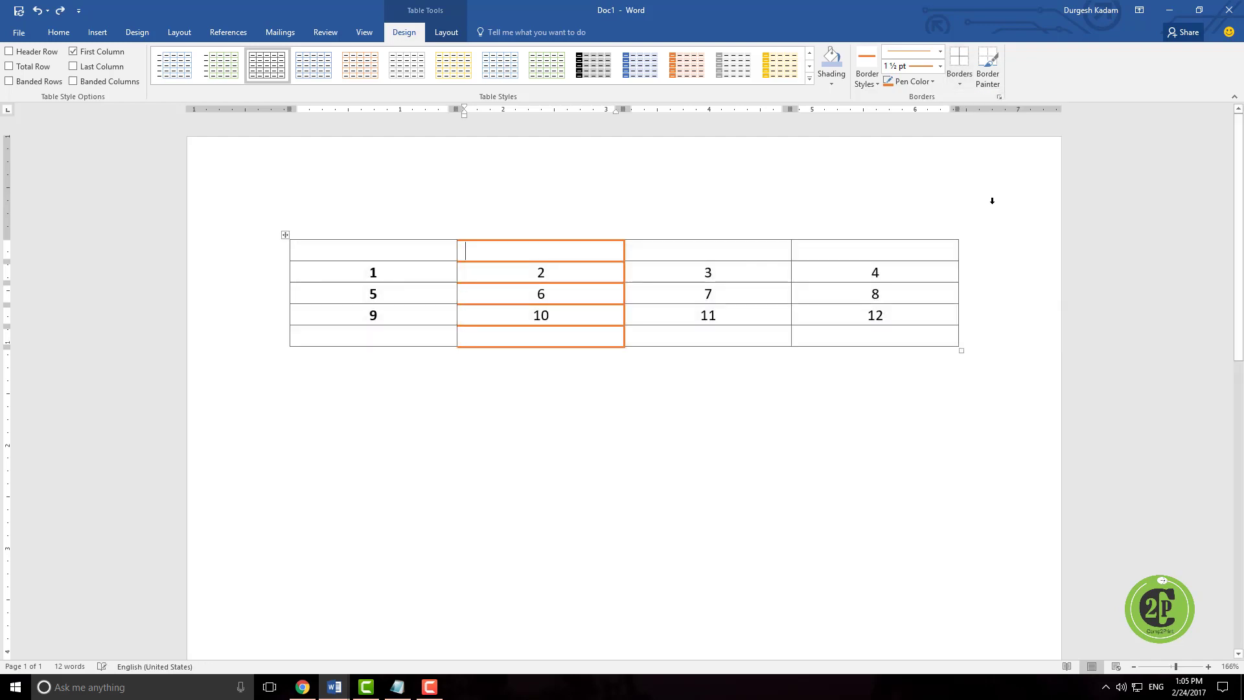
{"action": "key", "text": "ctrl+z"}
{"action": "key", "text": "ctrl+z"}
{"action": "key", "text": "ctrl+z"}
{"action": "key", "text": "ctrl+z"}
{"action": "key", "text": "ctrl+z"}
{"action": "key", "text": "ctrl+z"}
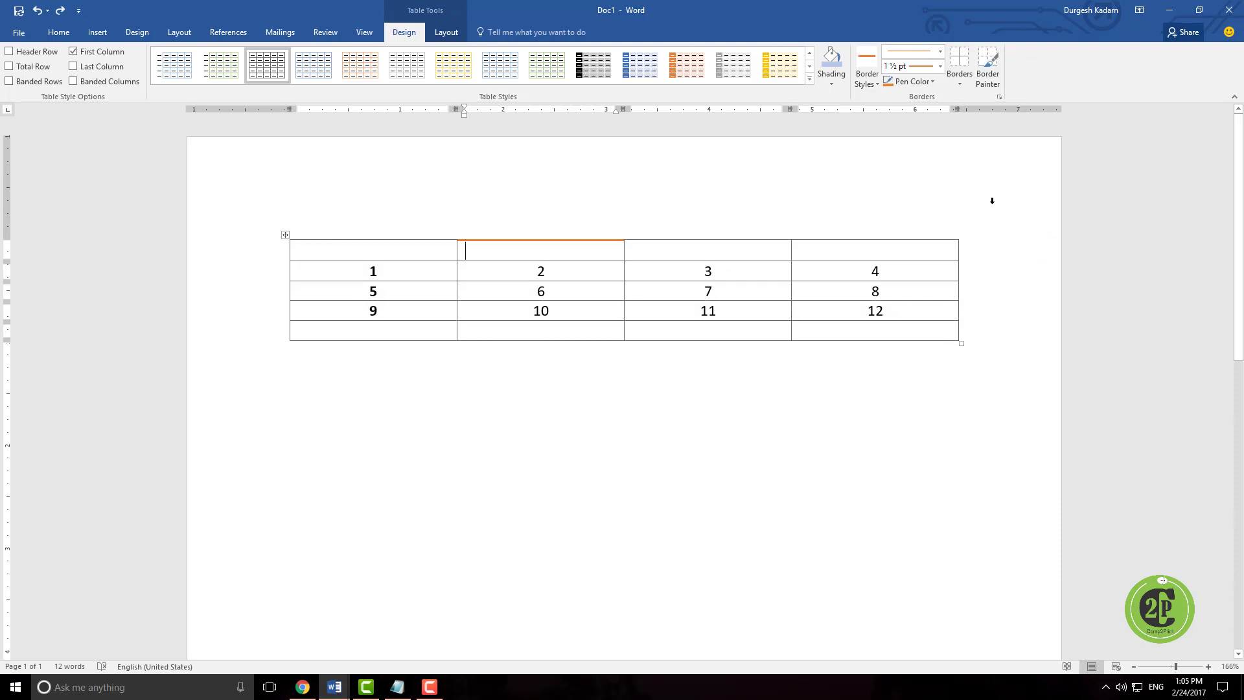
{"action": "key", "text": "ctrl+z"}
{"action": "left_click", "coordinate": [931, 398]}
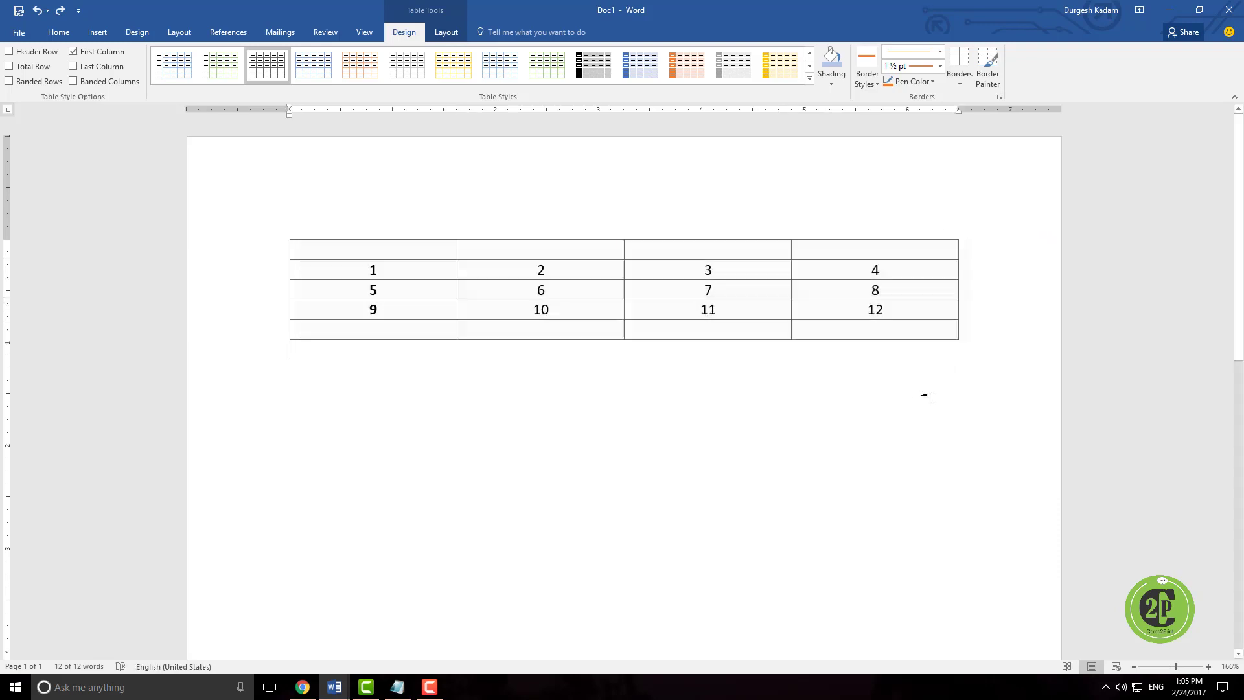
- Select the whole table and apply Inside Borders in the orange 1 ½ pt line
{"action": "left_click", "coordinate": [283, 234]}
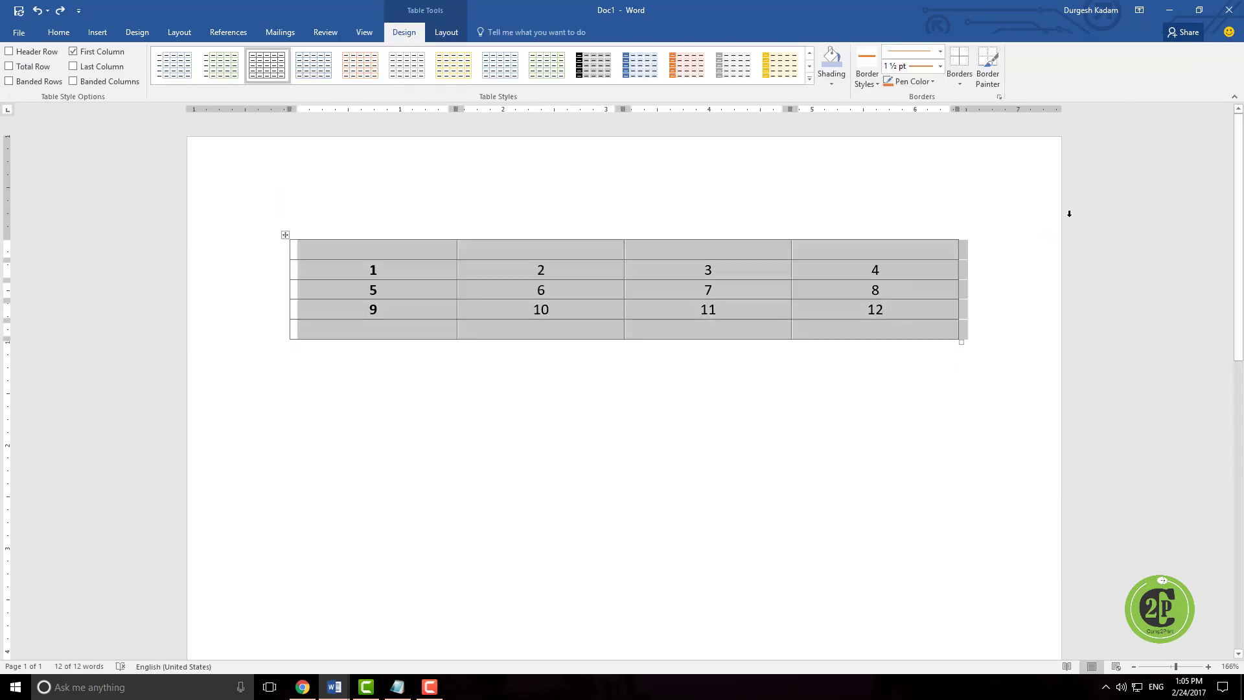
{"action": "left_click", "coordinate": [959, 78]}
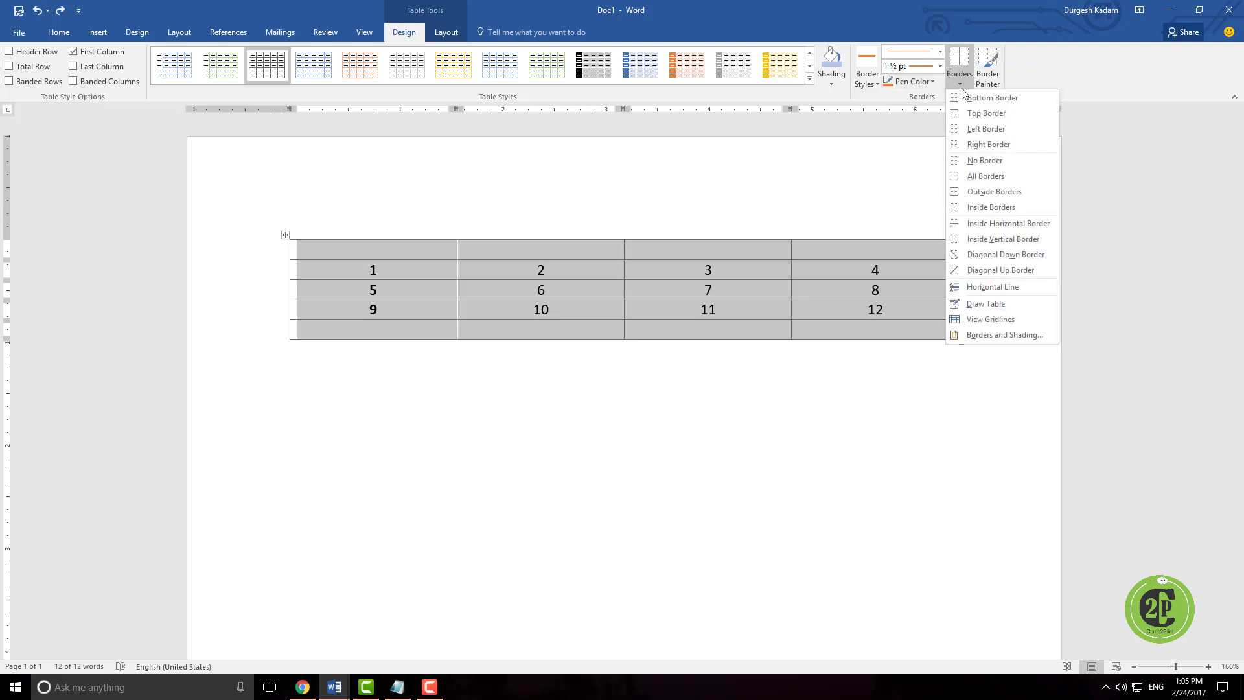
{"action": "left_click", "coordinate": [990, 207]}
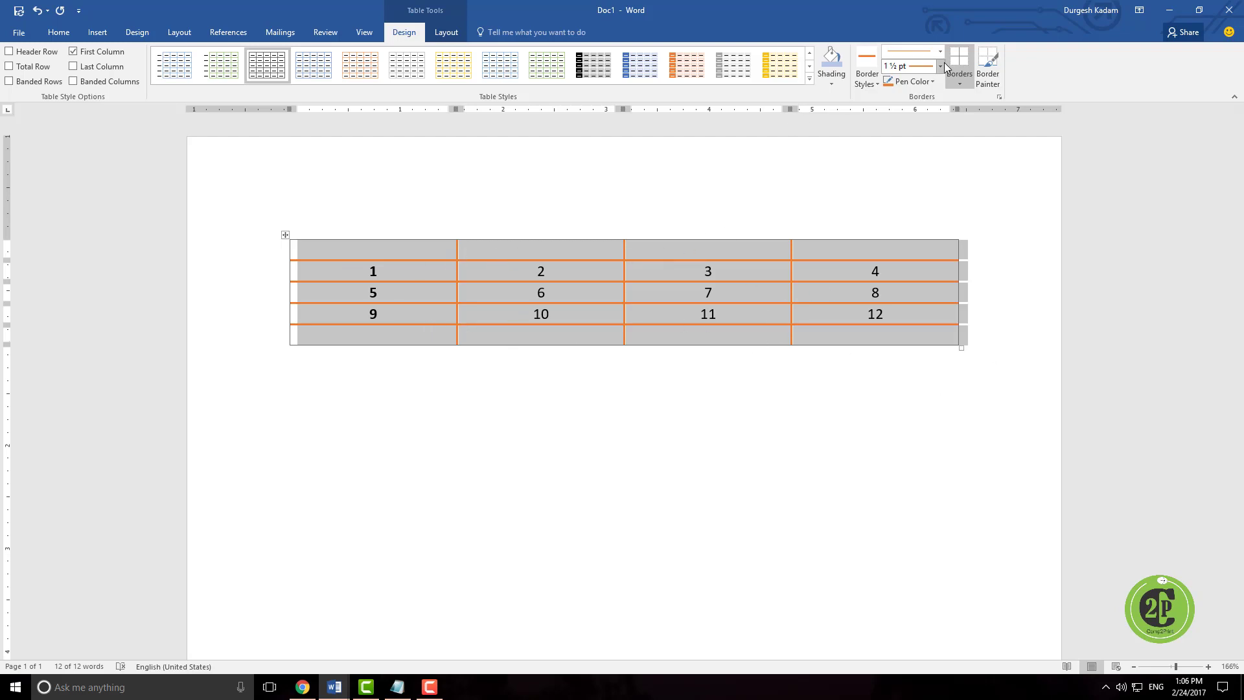
- Choose the solid blue 1 ½ pt theme border style and set its line weight to 6 pt
{"action": "left_click", "coordinate": [862, 67]}
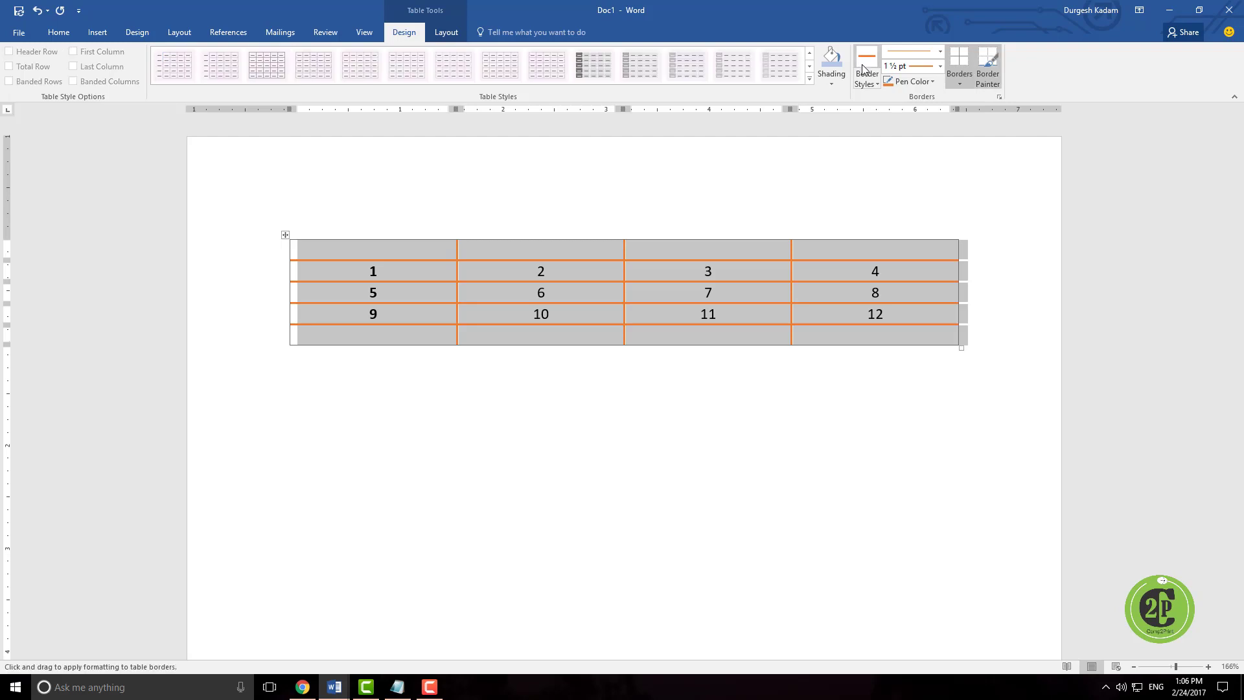
{"action": "left_click", "coordinate": [868, 81]}
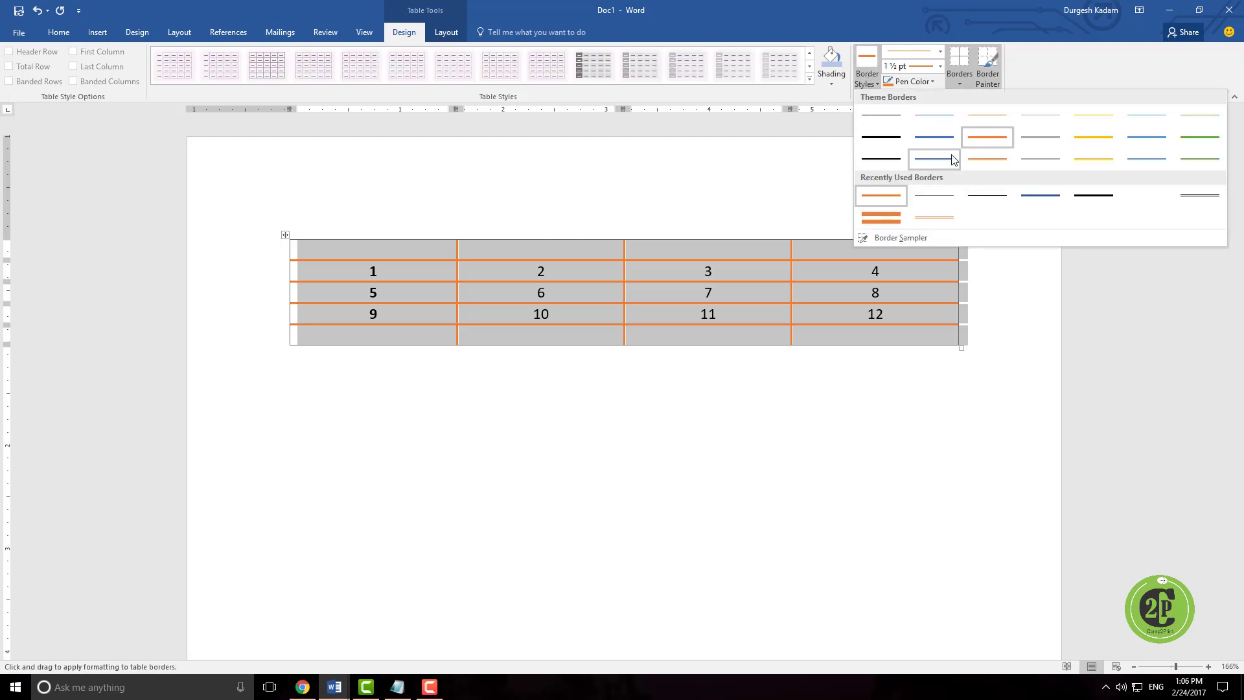
{"action": "left_click", "coordinate": [933, 141]}
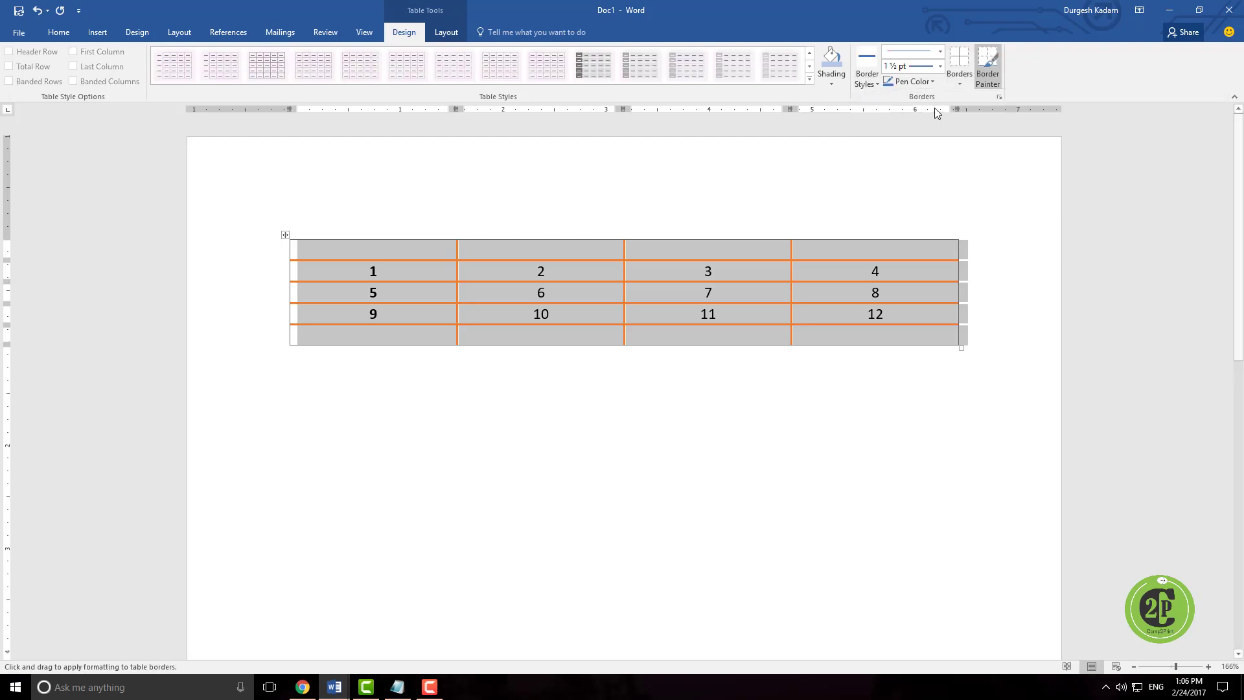
{"action": "left_click", "coordinate": [941, 68]}
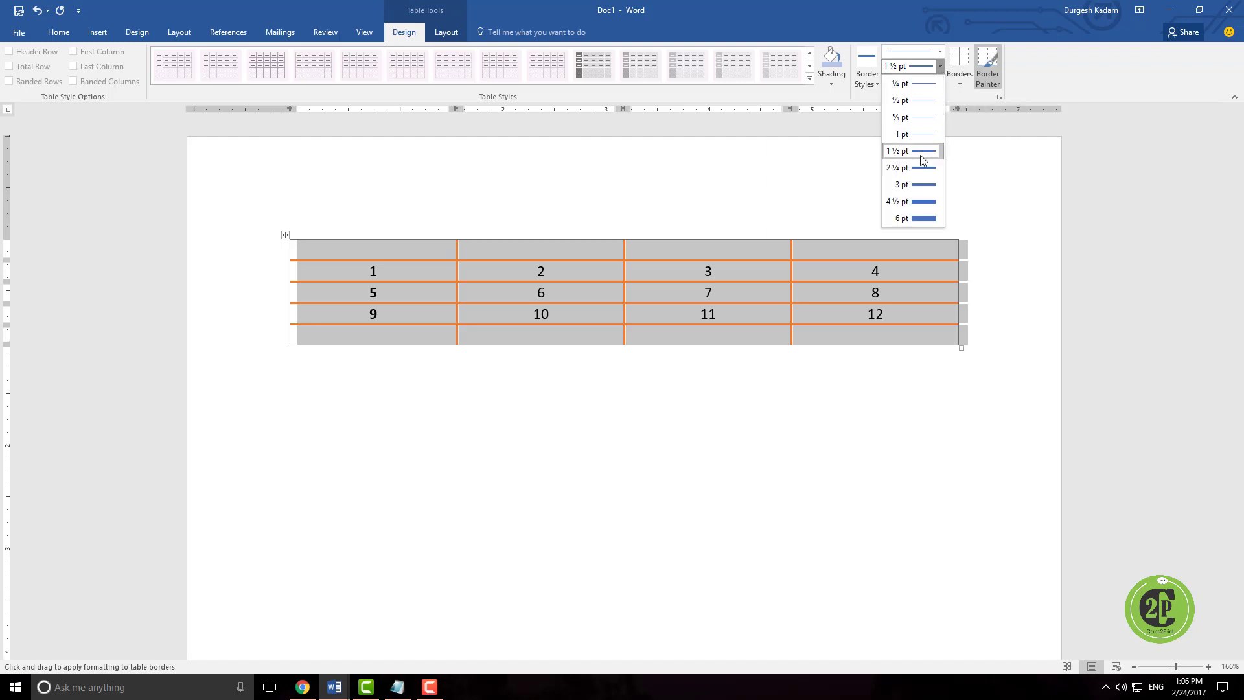
{"action": "left_click", "coordinate": [915, 220]}
{"action": "left_click", "coordinate": [940, 66]}
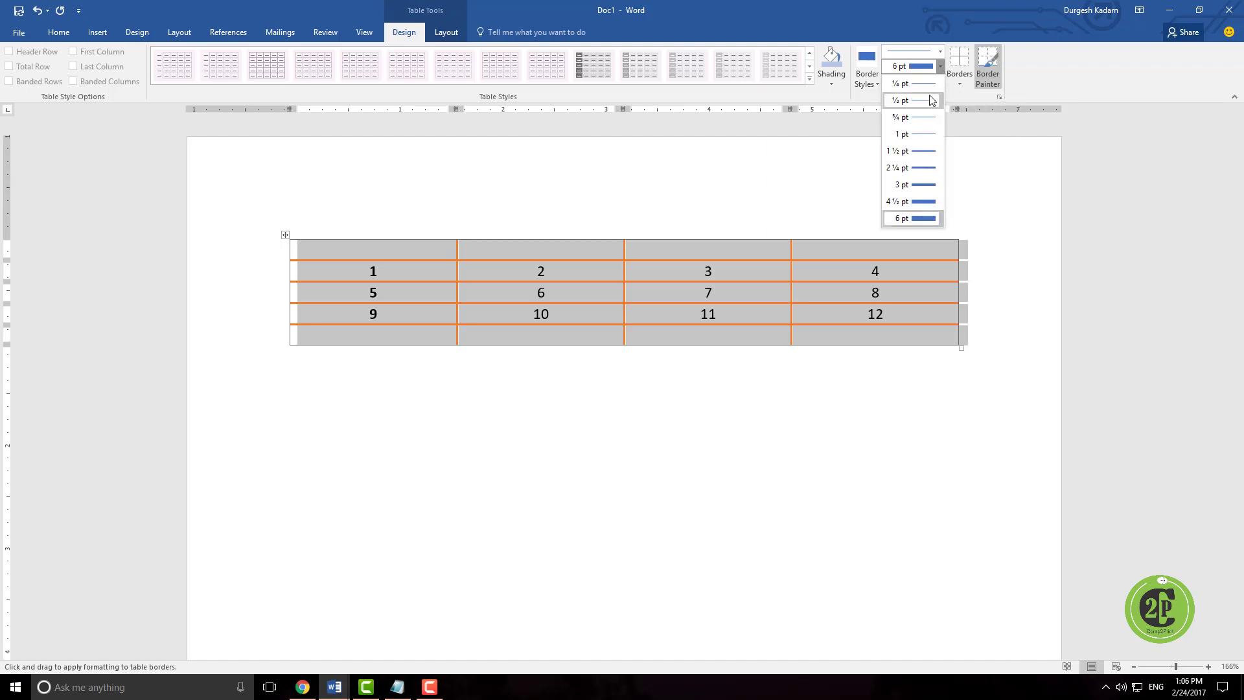
{"action": "left_click", "coordinate": [931, 84]}
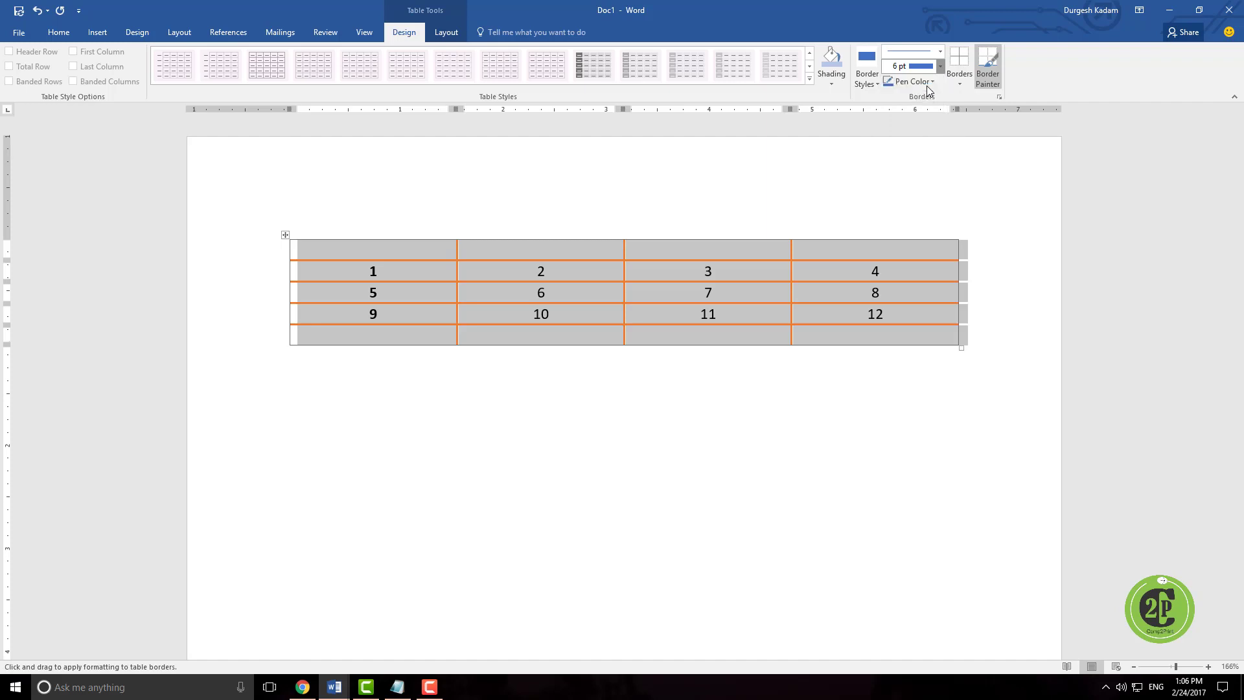
- Apply the solid black 1 ½ pt theme border style to the inside borders of the table
{"action": "left_click", "coordinate": [865, 68]}
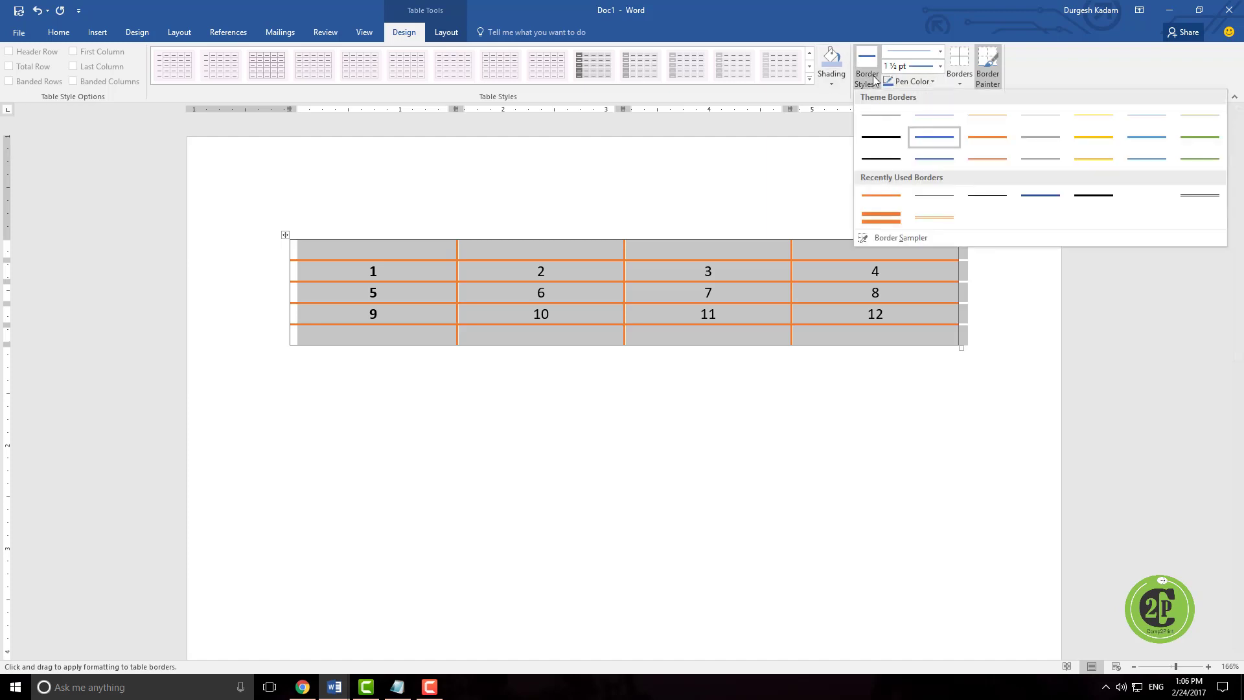
{"action": "left_click", "coordinate": [887, 133]}
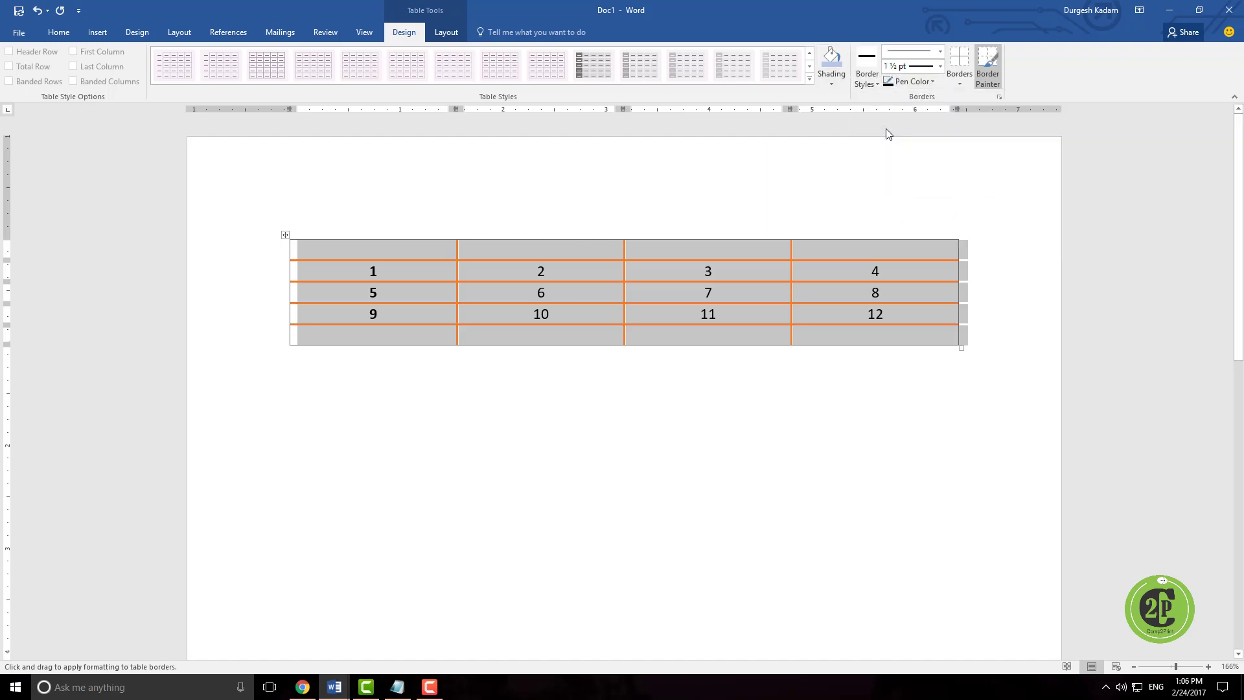
{"action": "left_click", "coordinate": [958, 64]}
{"action": "left_click", "coordinate": [786, 410]}
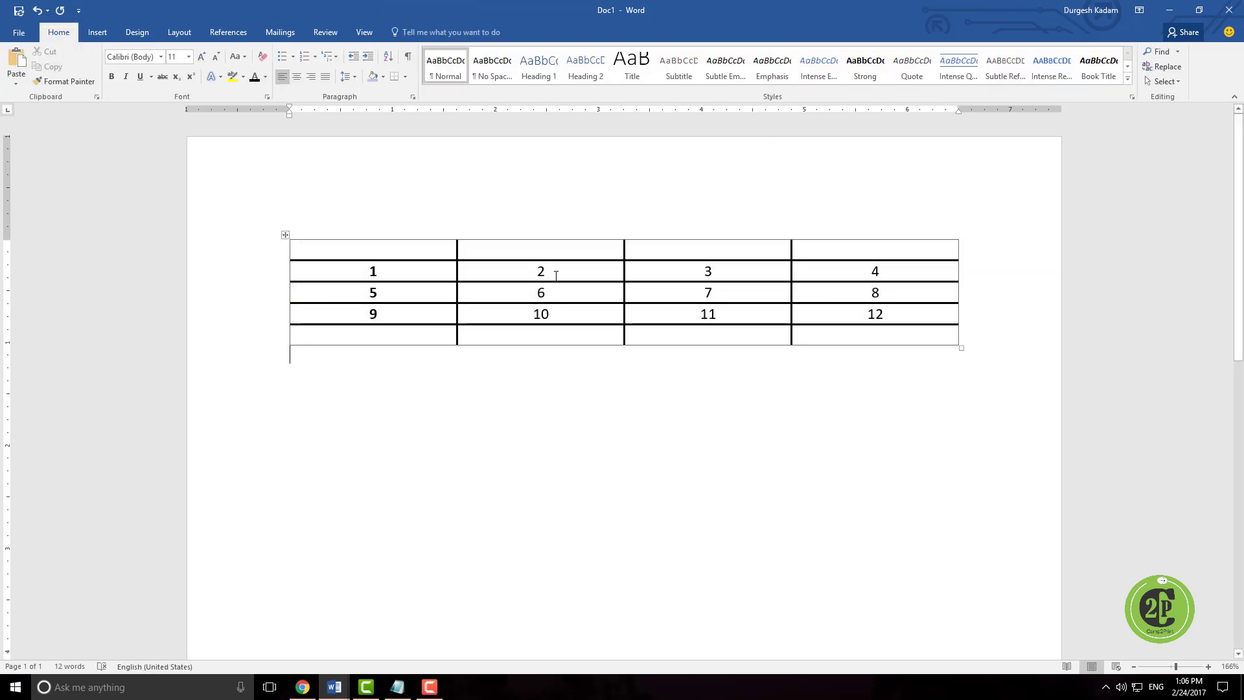
{"action": "left_click", "coordinate": [285, 234]}
{"action": "left_click", "coordinate": [445, 33]}
{"action": "left_click", "coordinate": [403, 32]}
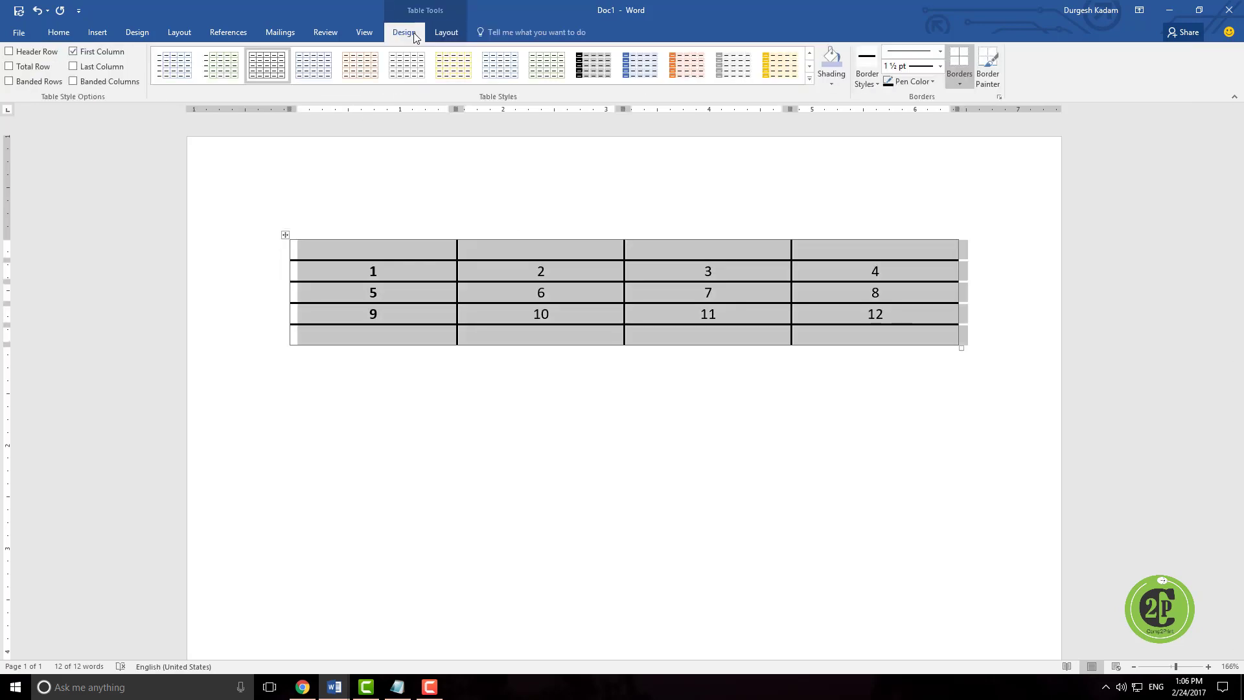
{"action": "left_click", "coordinate": [962, 87]}
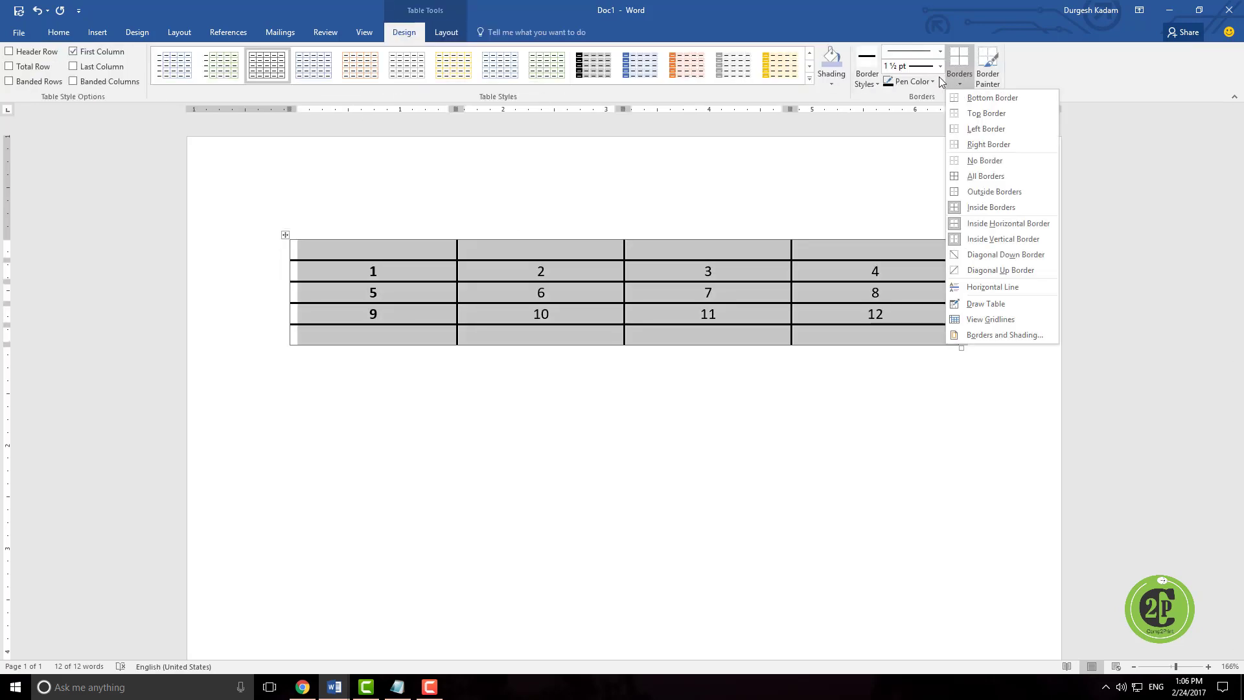
{"action": "left_click", "coordinate": [974, 162]}
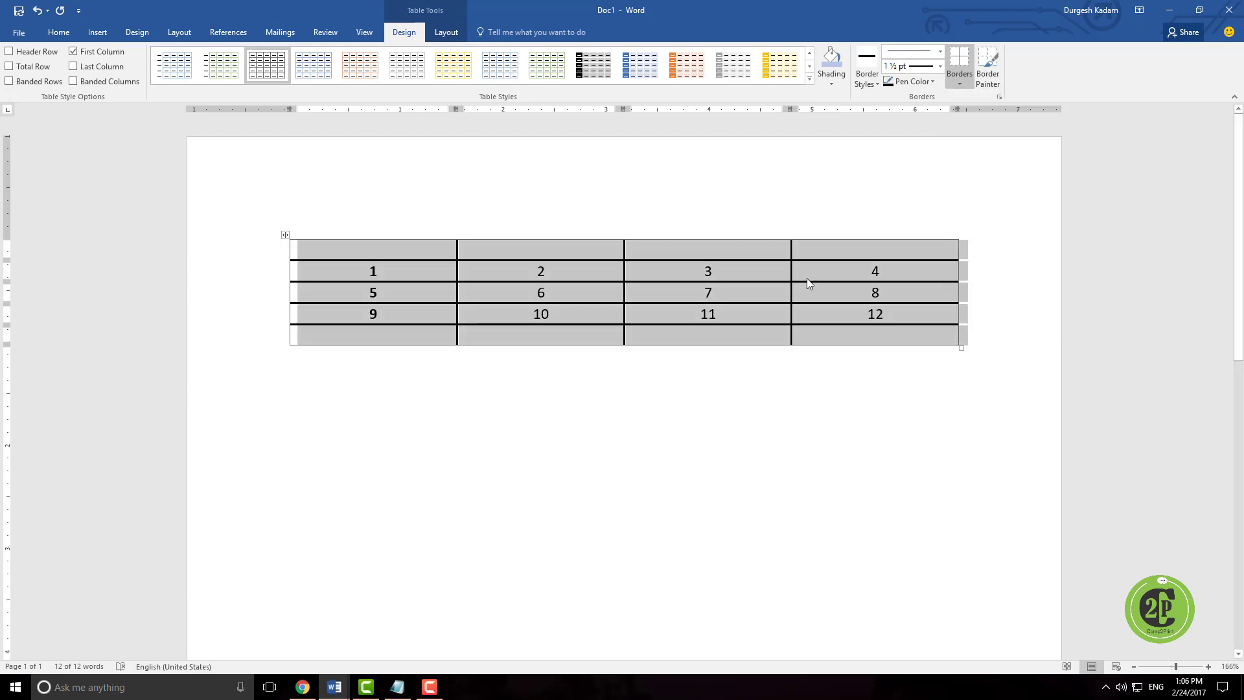
- Add a diagonal down border to the table cell containing 4
{"action": "left_click", "coordinate": [807, 278]}
{"action": "left_click_drag", "start_coordinate": [811, 269], "coordinate": [902, 271]}
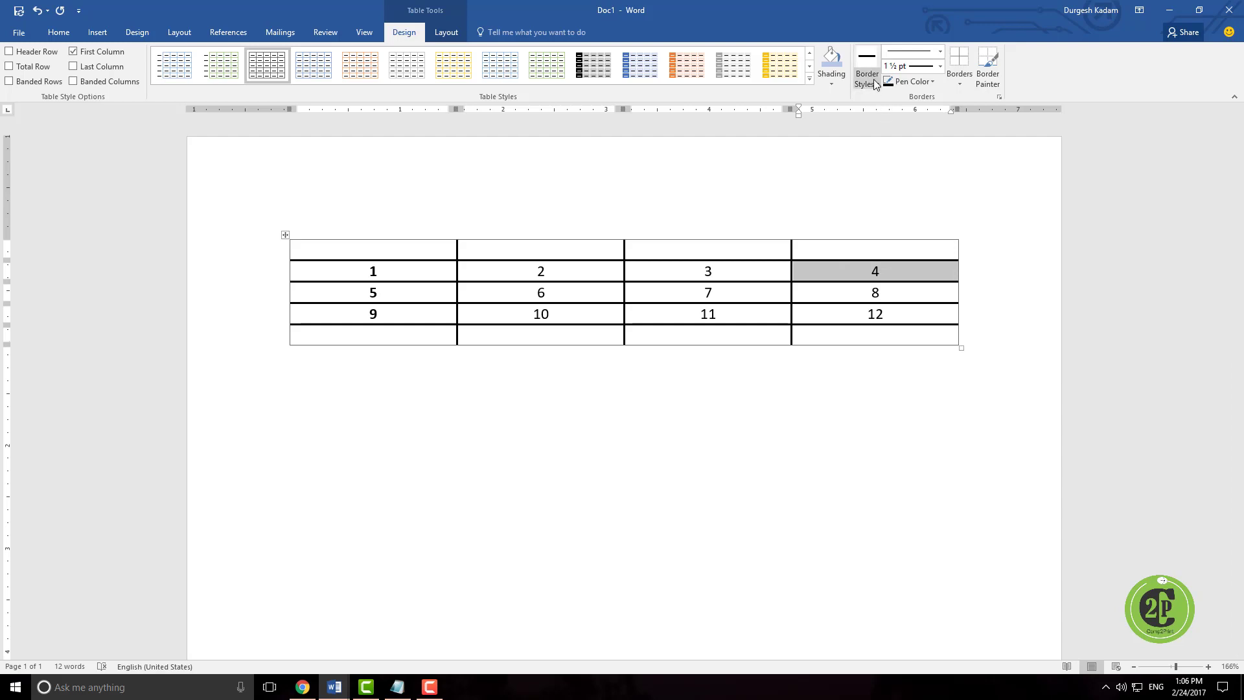
{"action": "left_click", "coordinate": [962, 77]}
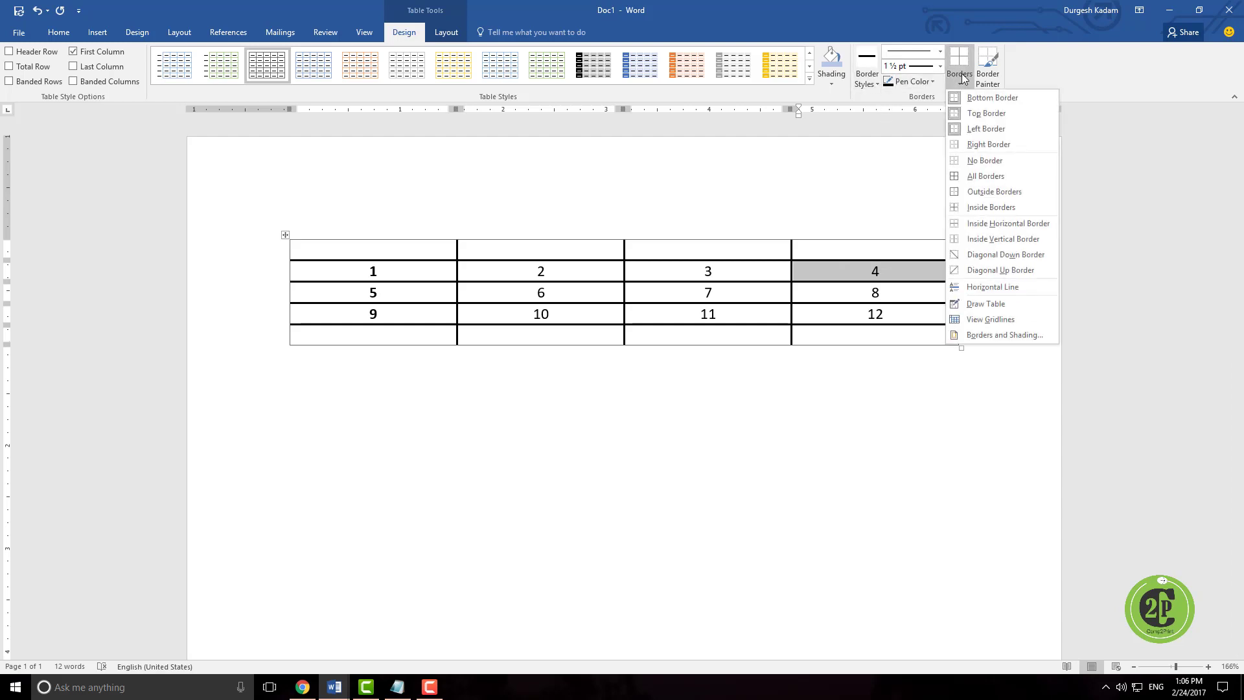
{"action": "left_click", "coordinate": [1013, 256]}
- Add a diagonal up border to the table cell containing 8
{"action": "left_click", "coordinate": [843, 295]}
{"action": "left_click_drag", "start_coordinate": [844, 295], "coordinate": [897, 295]}
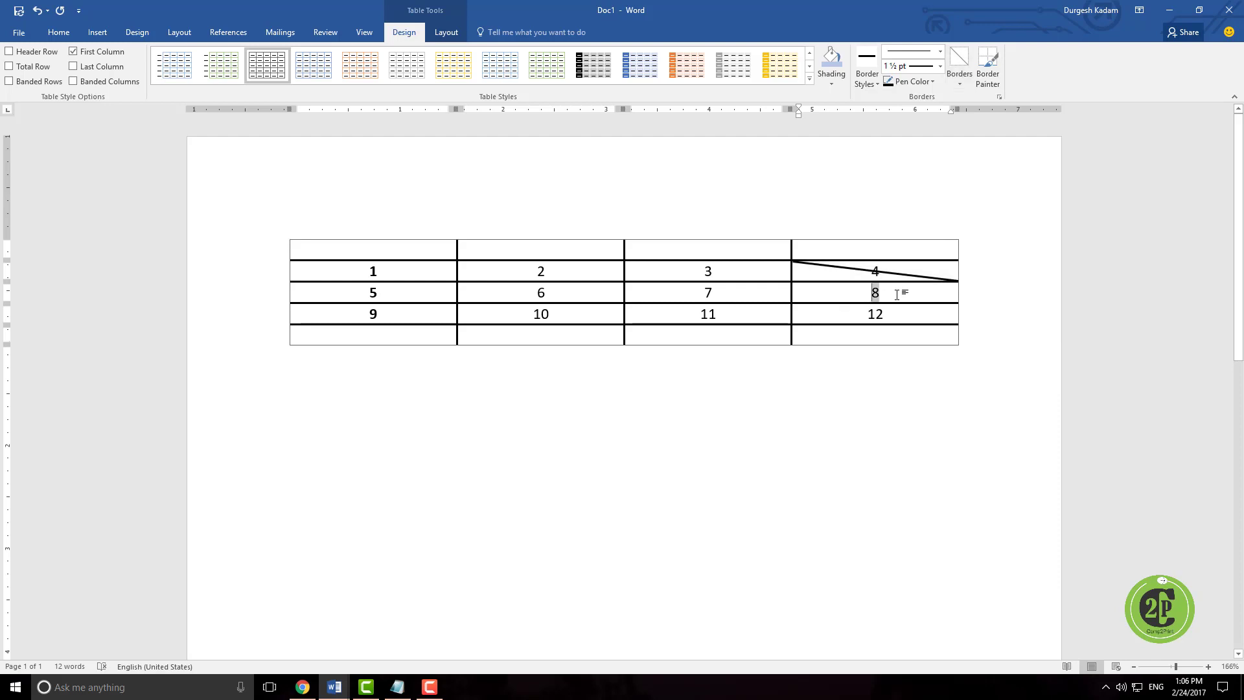
{"action": "left_click", "coordinate": [959, 83]}
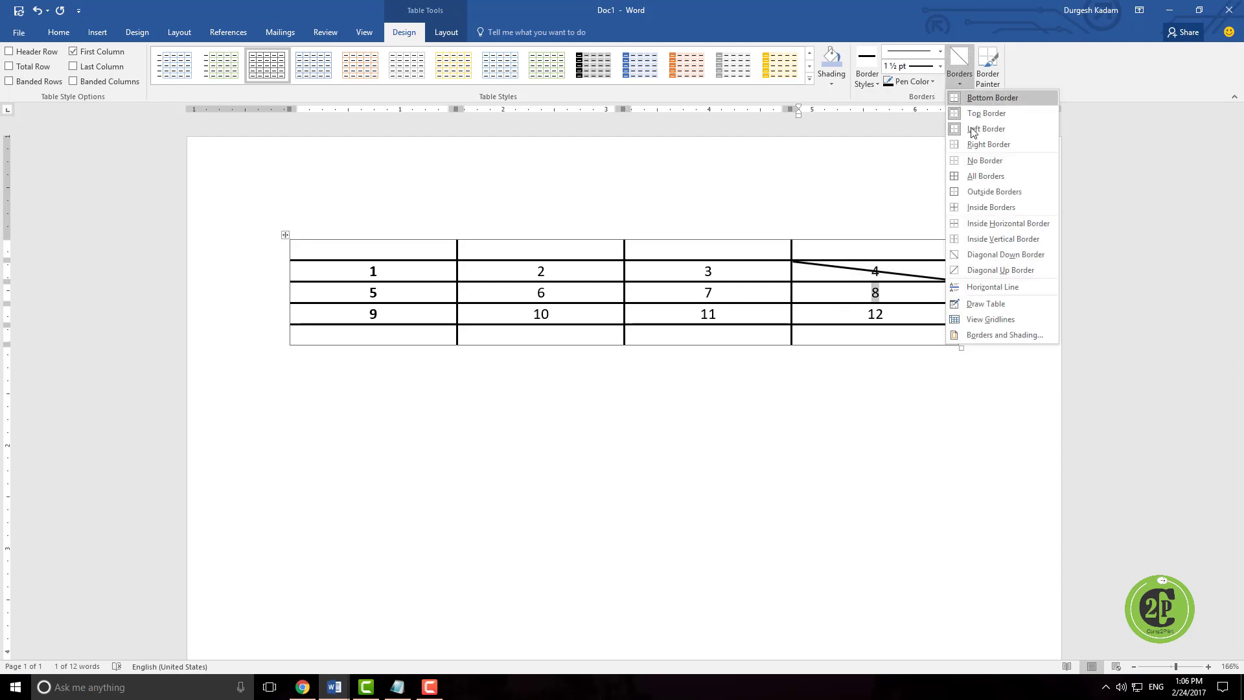
{"action": "left_click", "coordinate": [999, 273]}
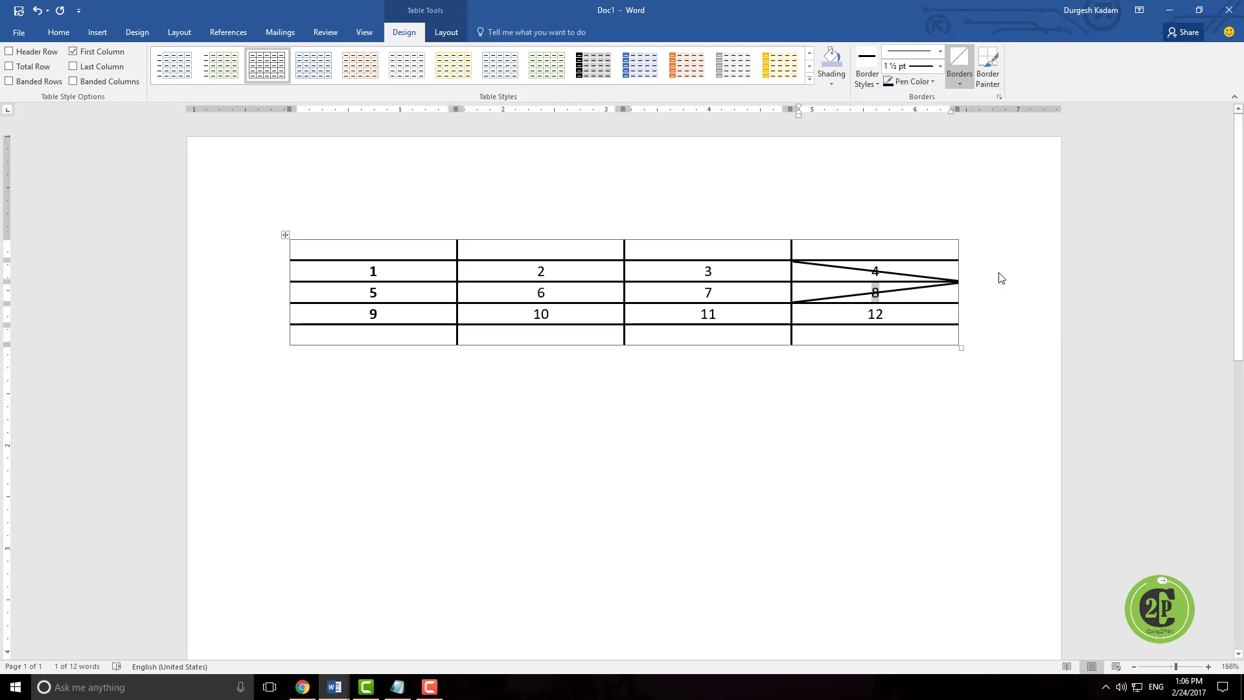
- Turn the diagonal up border of the cell containing 8 off and back on
{"action": "left_click", "coordinate": [959, 63]}
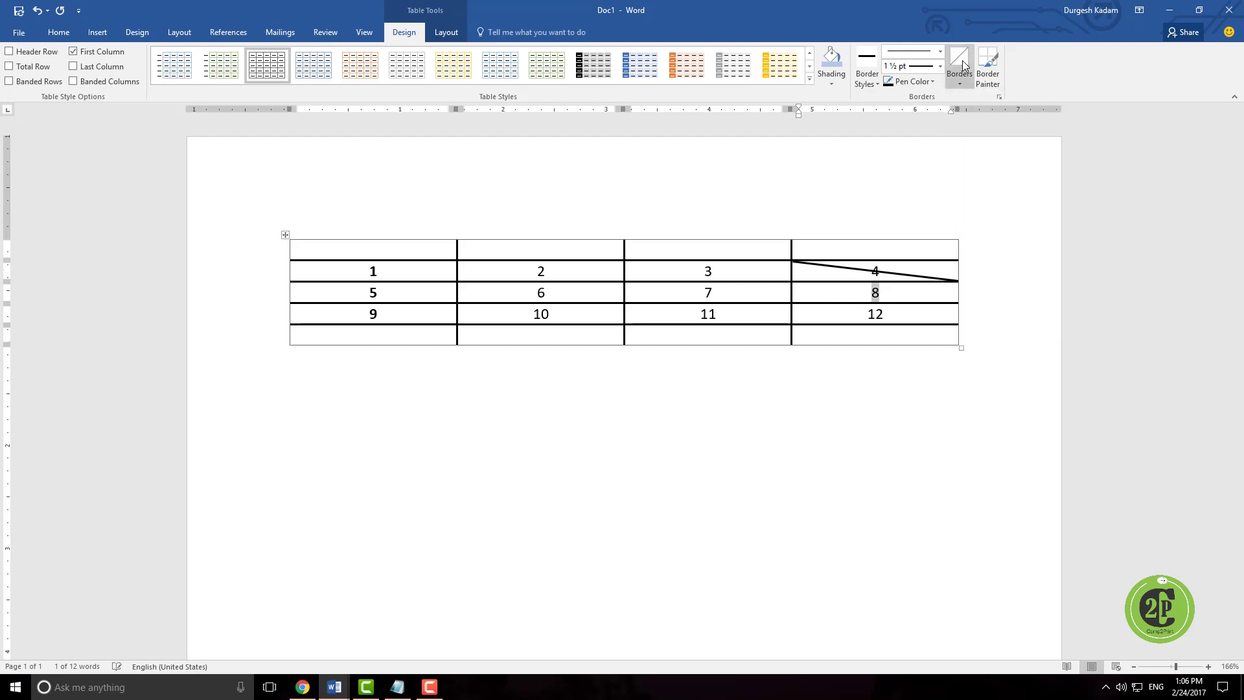
{"action": "left_click", "coordinate": [962, 60]}
{"action": "left_click", "coordinate": [960, 83]}
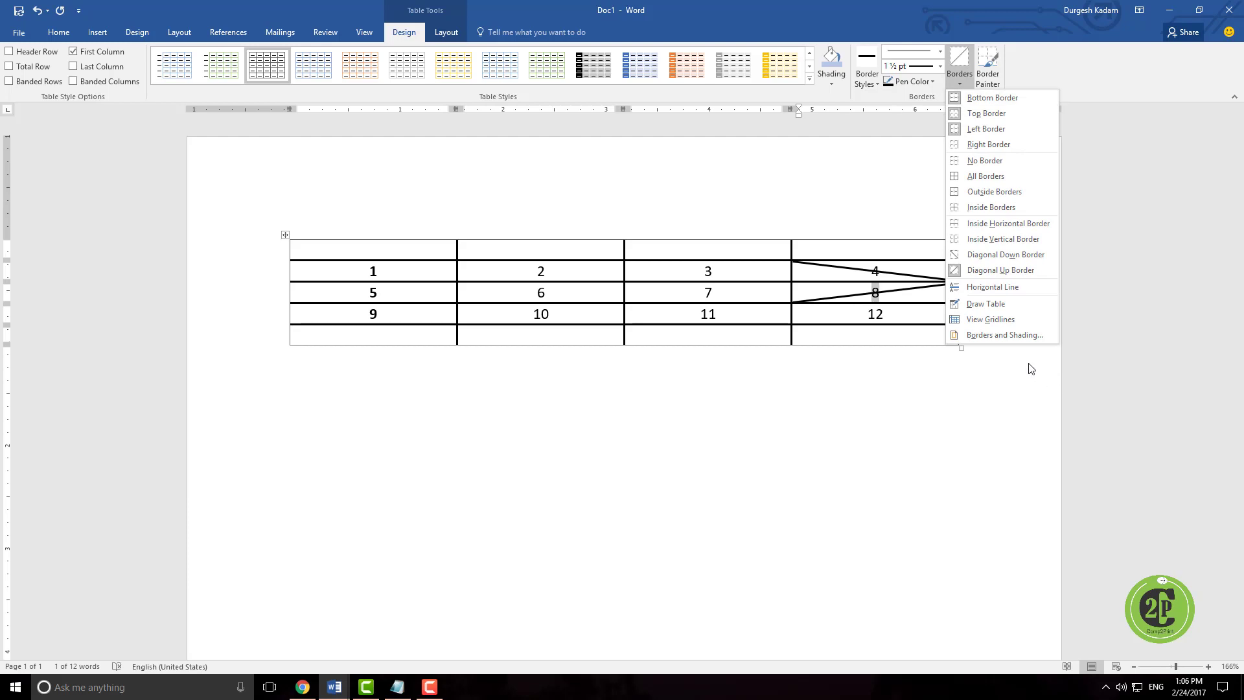
{"action": "left_click", "coordinate": [522, 397]}
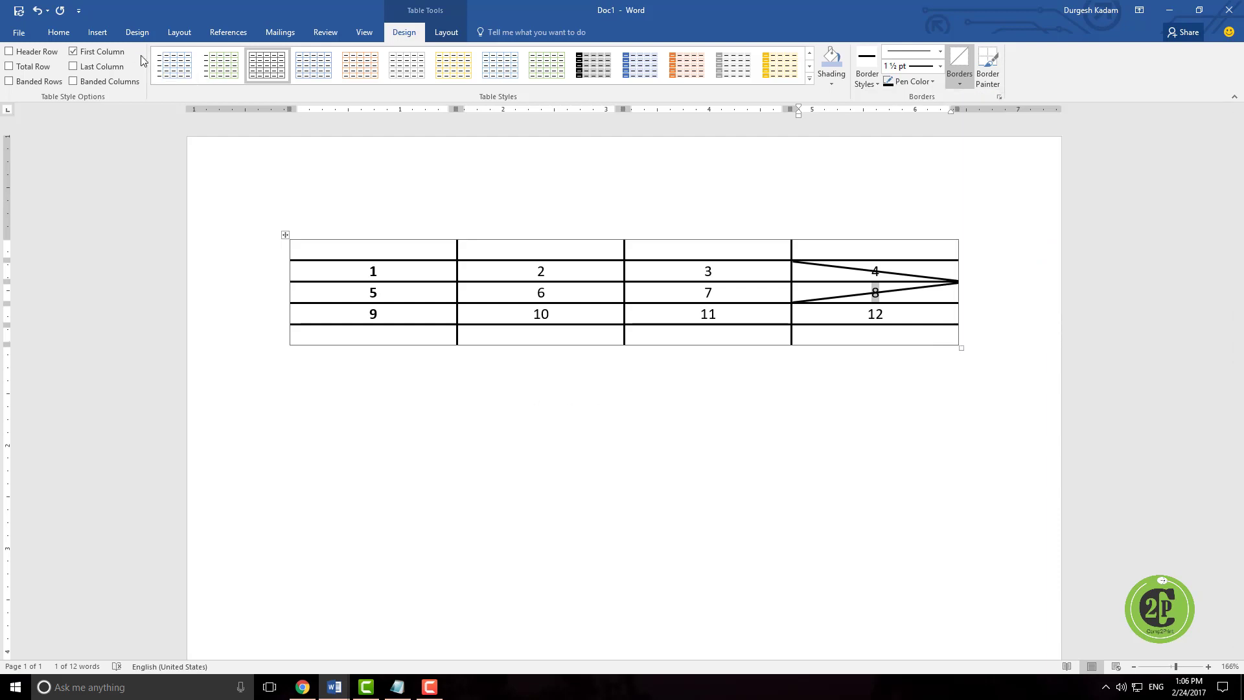
- Draw the outline of a new table about 6.48" wide and 1.7" high below the existing table
{"action": "left_click", "coordinate": [97, 32]}
{"action": "left_click", "coordinate": [103, 75]}
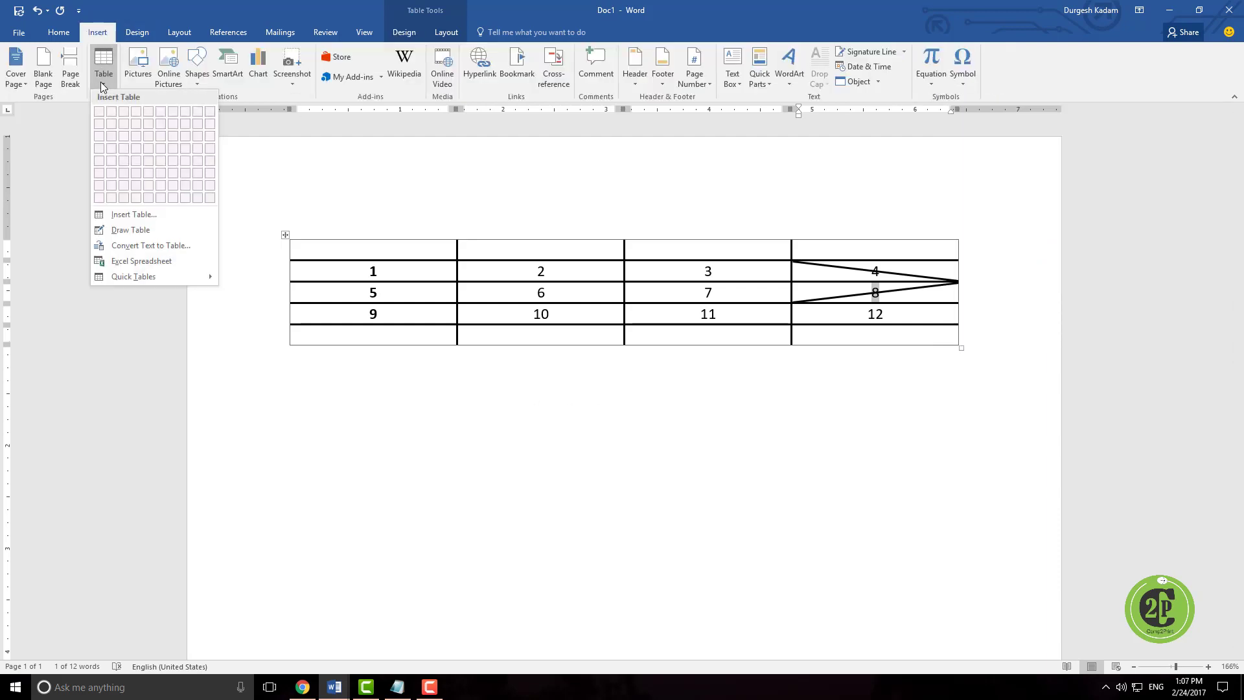
{"action": "left_click", "coordinate": [130, 230]}
{"action": "mouse_move", "coordinate": [343, 394]}
{"action": "left_mouse_down"}
{"action": "mouse_move", "coordinate": [894, 411]}
{"action": "mouse_move", "coordinate": [950, 557]}
{"action": "mouse_move", "coordinate": [939, 586]}
{"action": "mouse_move", "coordinate": [966, 569]}
{"action": "mouse_move", "coordinate": [961, 557]}
{"action": "left_mouse_up"}
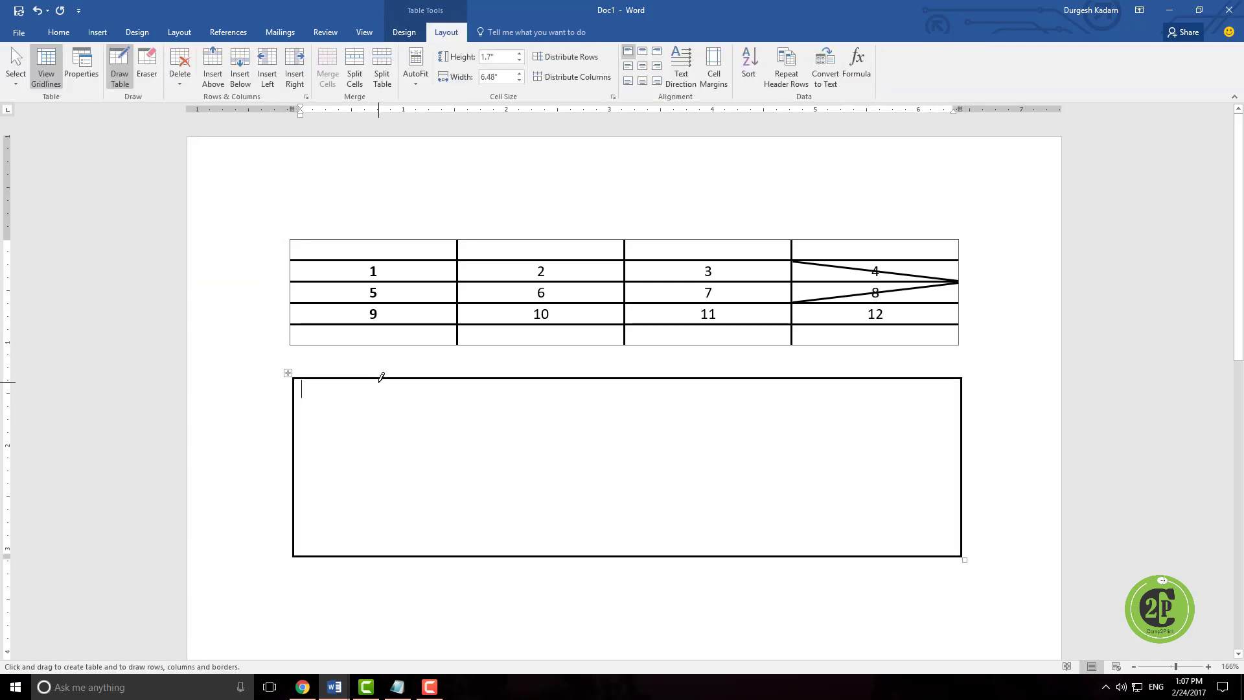
- Draw three vertical dividers in the new table, making the first three columns about 1.2", 1.62" and 1.91" wide
{"action": "left_click_drag", "start_coordinate": [418, 380], "coordinate": [420, 554]}
{"action": "left_click_drag", "start_coordinate": [590, 381], "coordinate": [576, 554]}
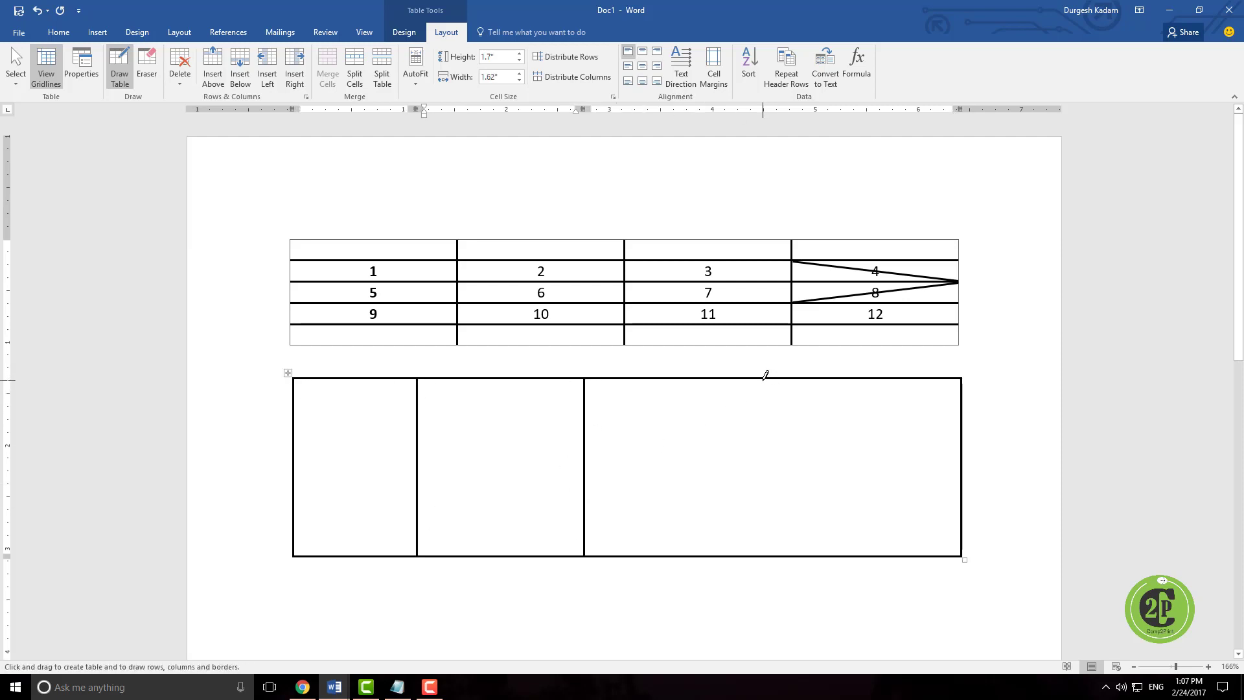
{"action": "mouse_move", "coordinate": [747, 381]}
{"action": "left_mouse_down"}
{"action": "mouse_move", "coordinate": [749, 548]}
{"action": "mouse_move", "coordinate": [726, 546]}
{"action": "left_mouse_up"}
{"action": "left_click_drag", "start_coordinate": [789, 380], "coordinate": [796, 575]}
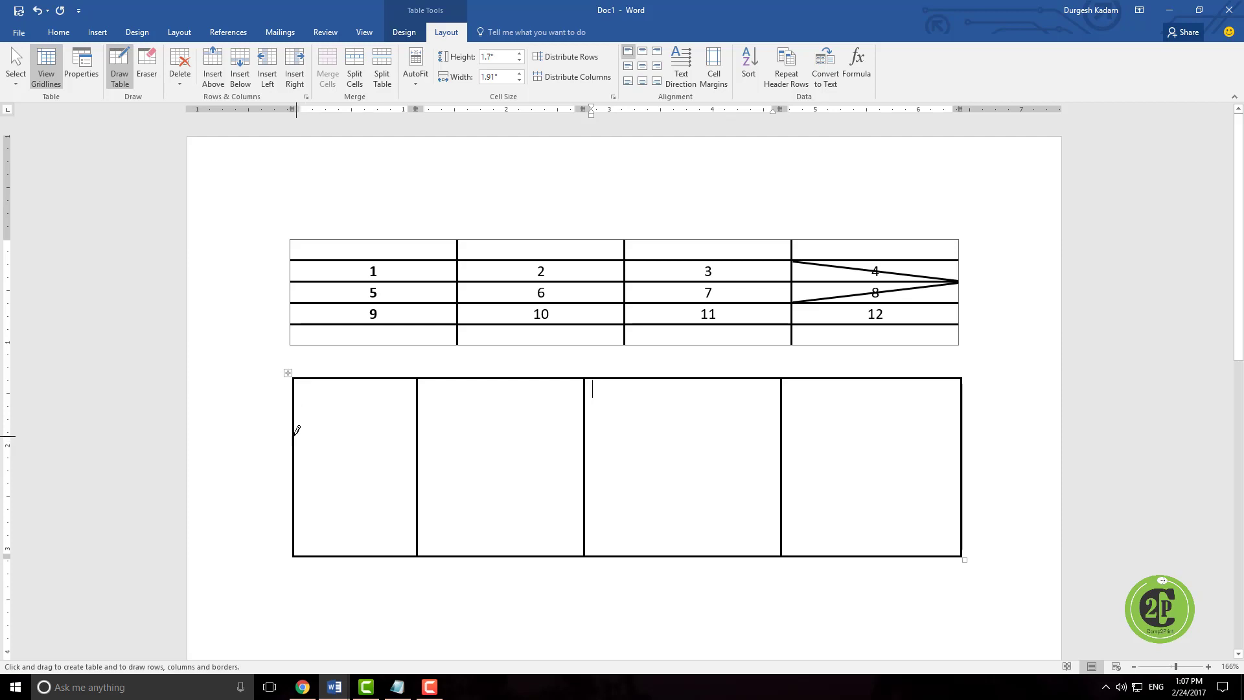
- Draw two horizontal dividers across the new table, making the first two rows about 0.52" and 0.64" high, and stop drawing
{"action": "mouse_move", "coordinate": [295, 429]}
{"action": "left_mouse_down"}
{"action": "mouse_move", "coordinate": [800, 444]}
{"action": "mouse_move", "coordinate": [933, 430]}
{"action": "left_mouse_up"}
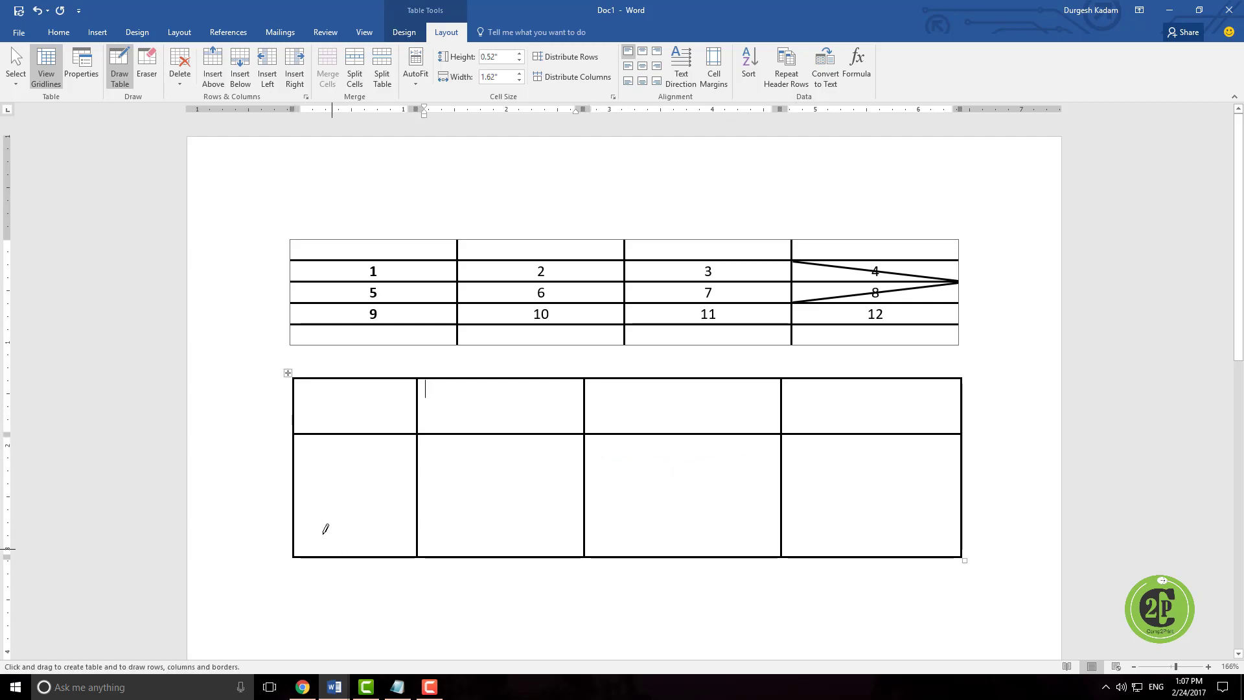
{"action": "mouse_move", "coordinate": [298, 500]}
{"action": "left_mouse_down"}
{"action": "mouse_move", "coordinate": [635, 502]}
{"action": "mouse_move", "coordinate": [844, 478]}
{"action": "mouse_move", "coordinate": [935, 494]}
{"action": "left_mouse_up"}
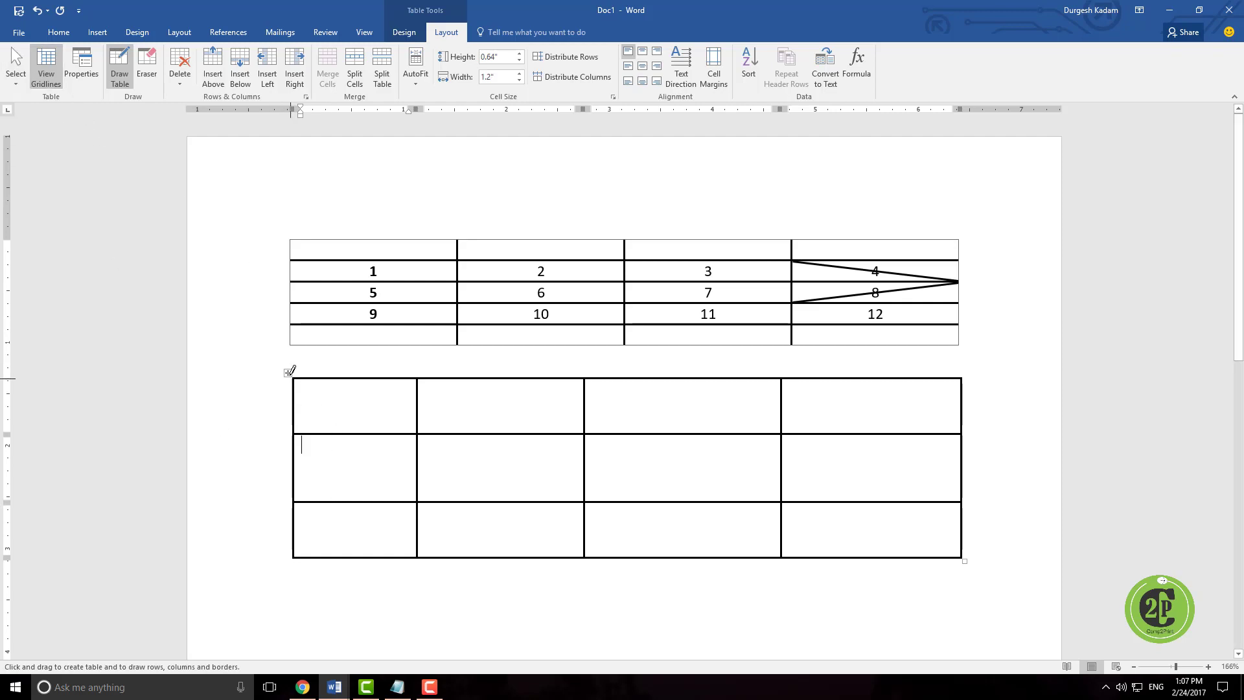
{"action": "key", "text": "Escape"}
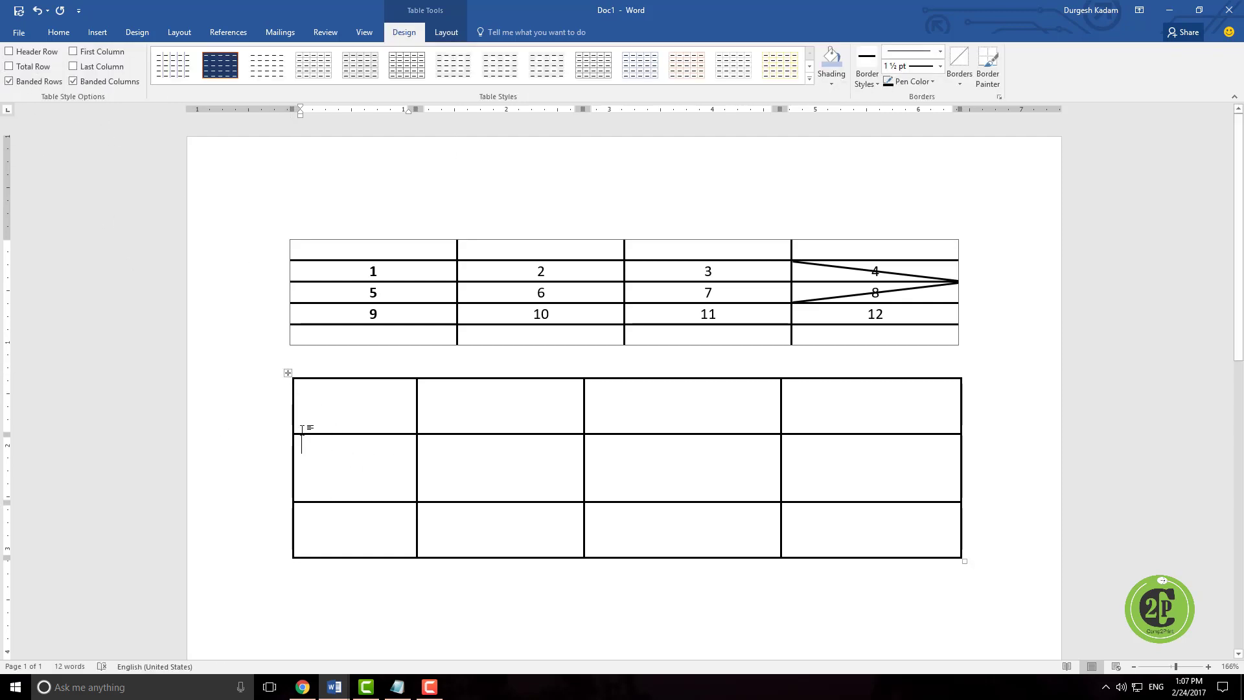
- Apply the thin black ½ pt theme border style to all borders of the drawn table
{"action": "left_click", "coordinate": [288, 373]}
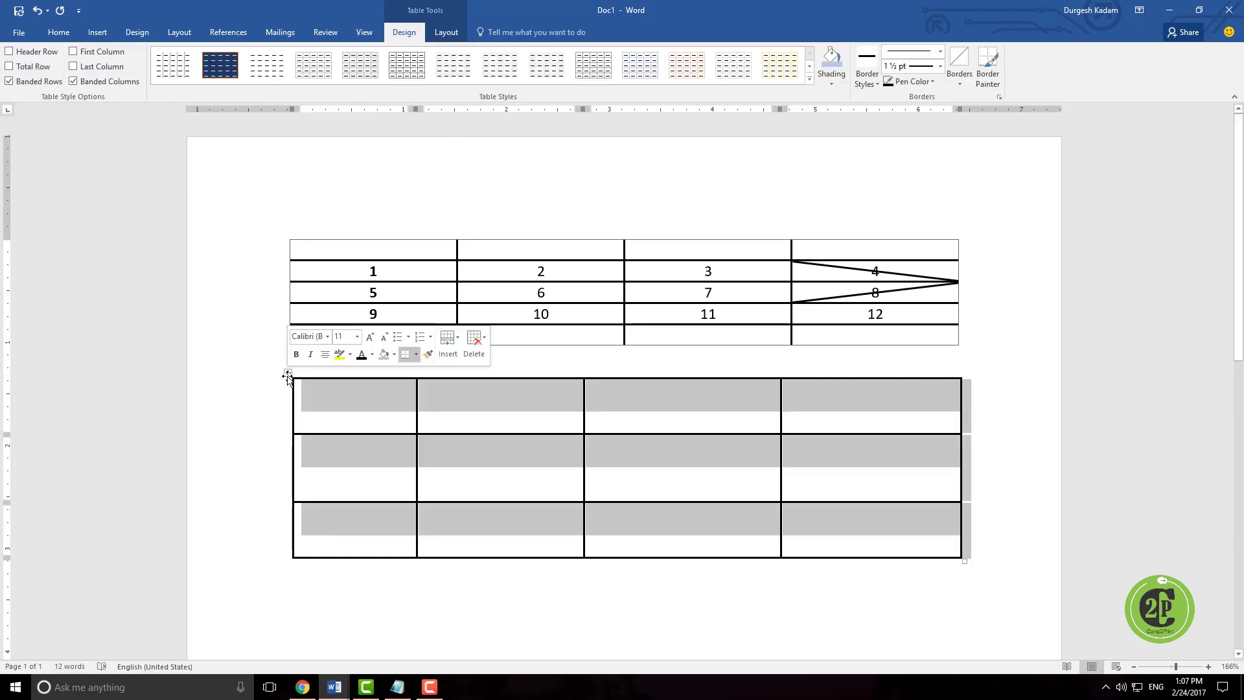
{"action": "left_click", "coordinate": [869, 72]}
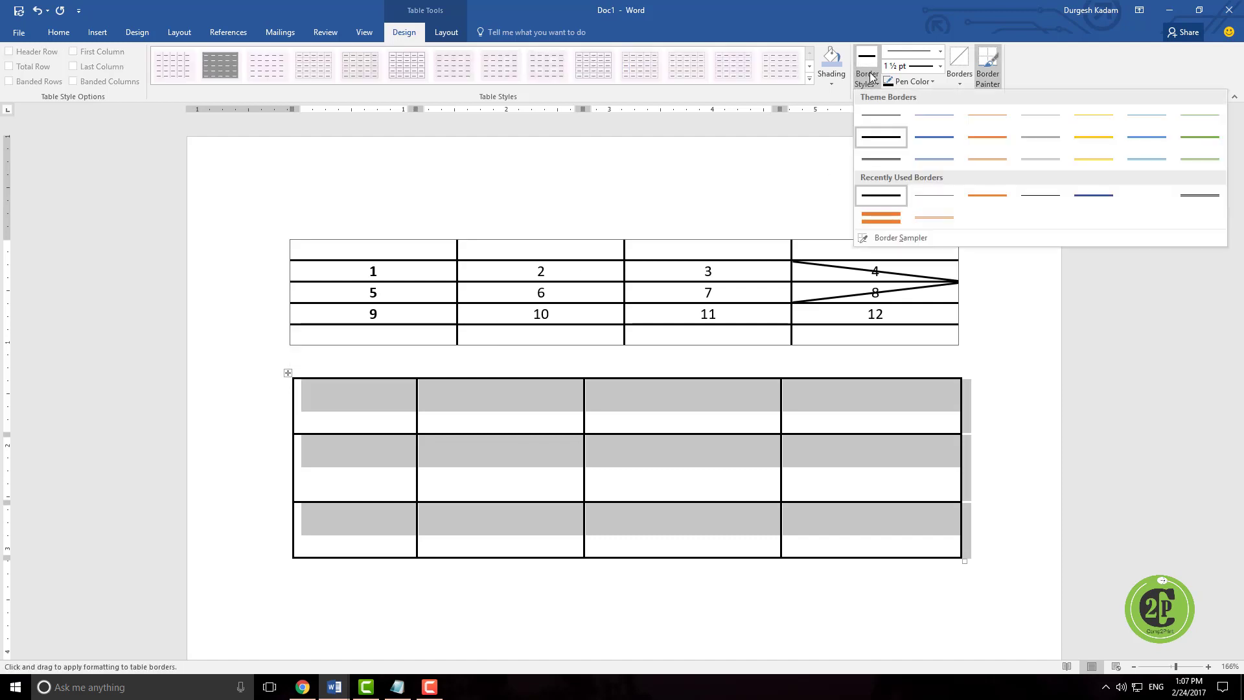
{"action": "left_click", "coordinate": [878, 122]}
{"action": "left_click", "coordinate": [960, 80]}
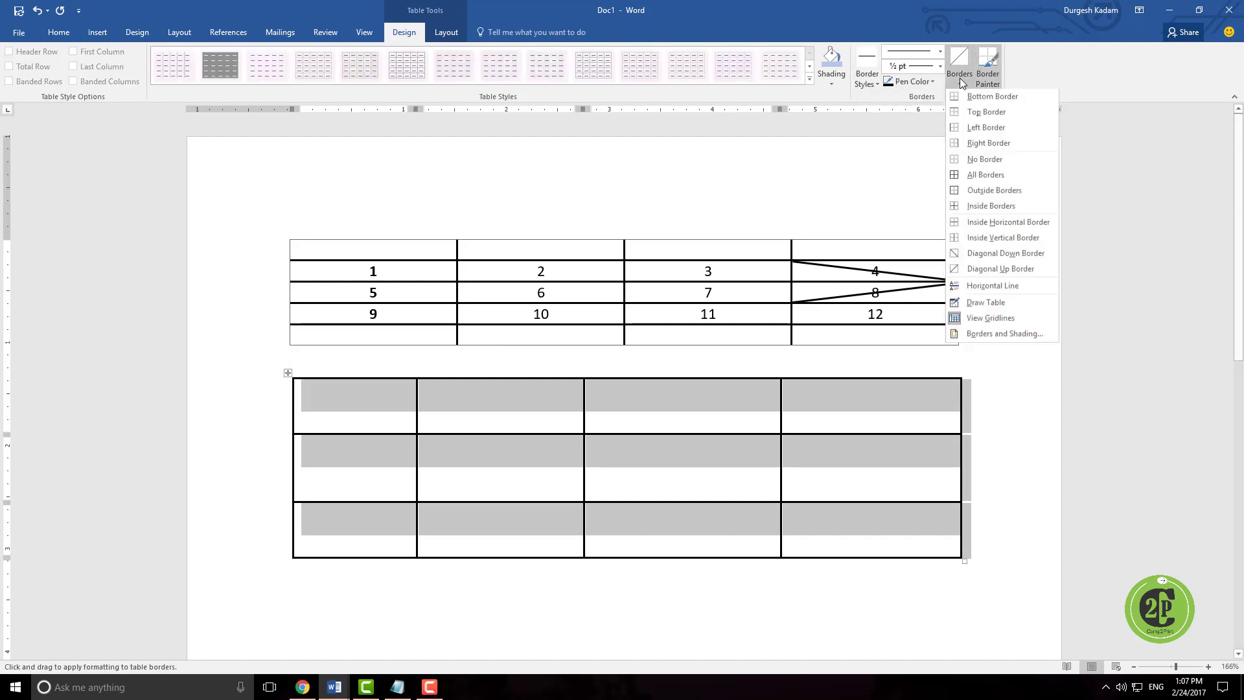
{"action": "left_click", "coordinate": [987, 177]}
{"action": "left_click", "coordinate": [1001, 501]}
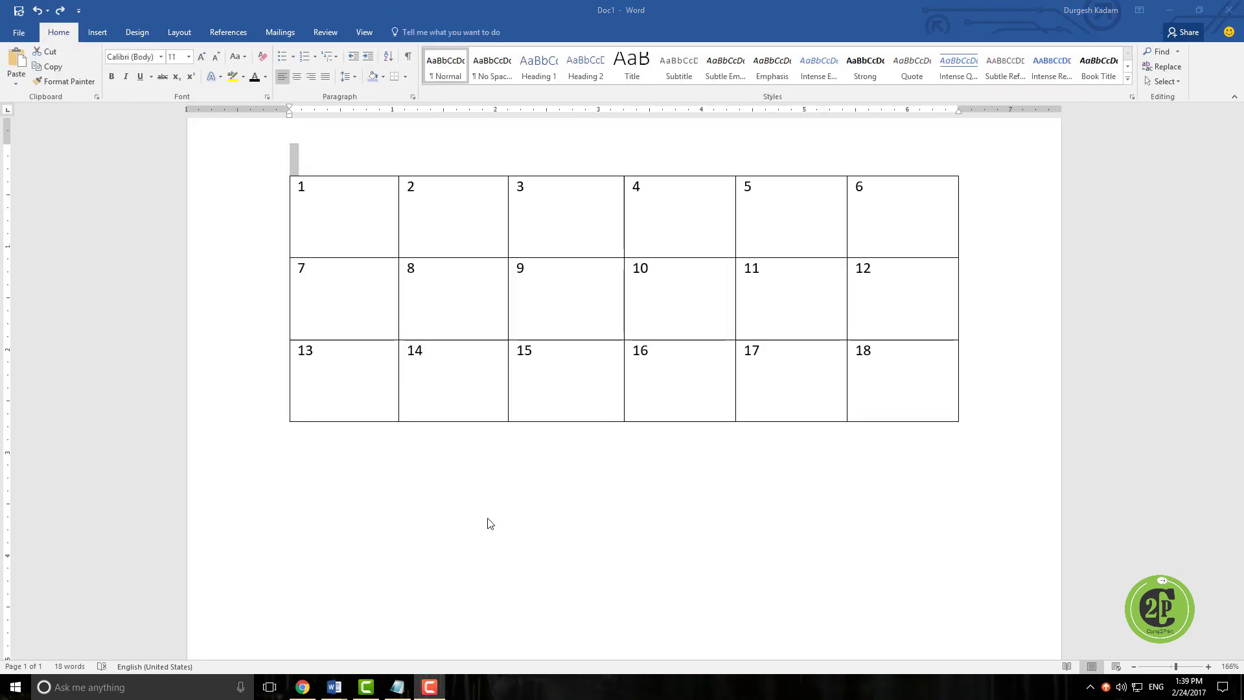
- Bring up the layout options for the table numbered 1 to 18 and select its first row
{"action": "left_click", "coordinate": [284, 169]}
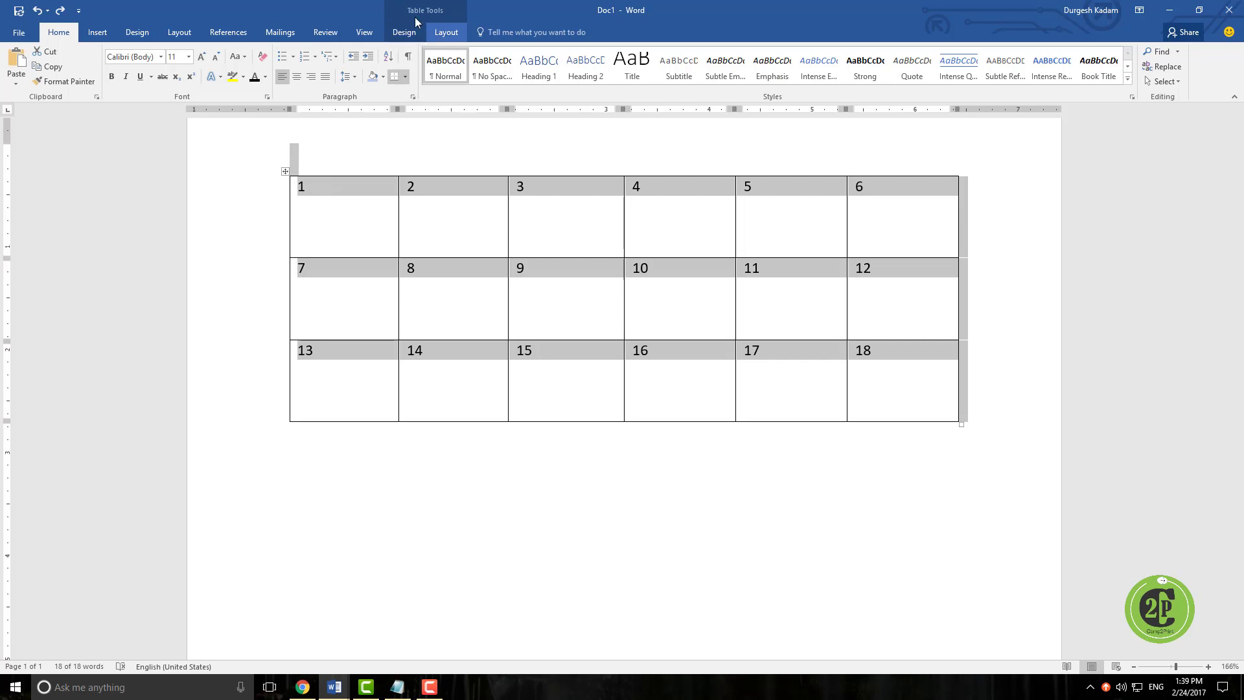
{"action": "left_click", "coordinate": [404, 32]}
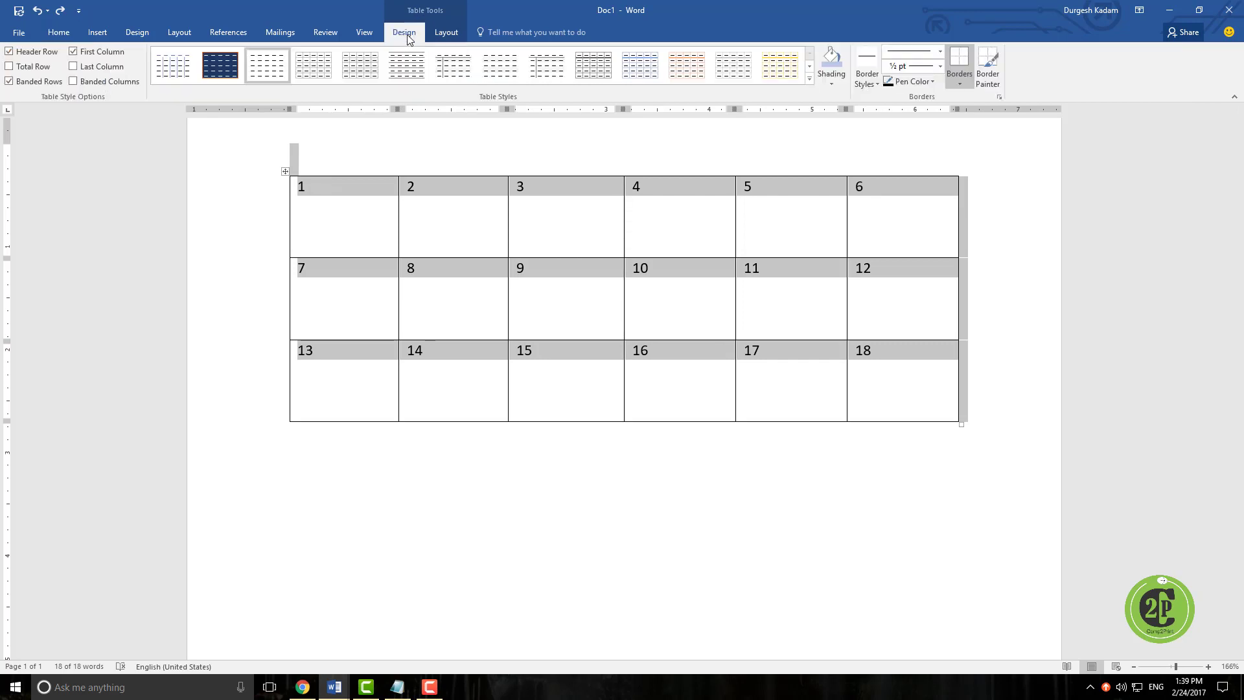
{"action": "left_click", "coordinate": [443, 33]}
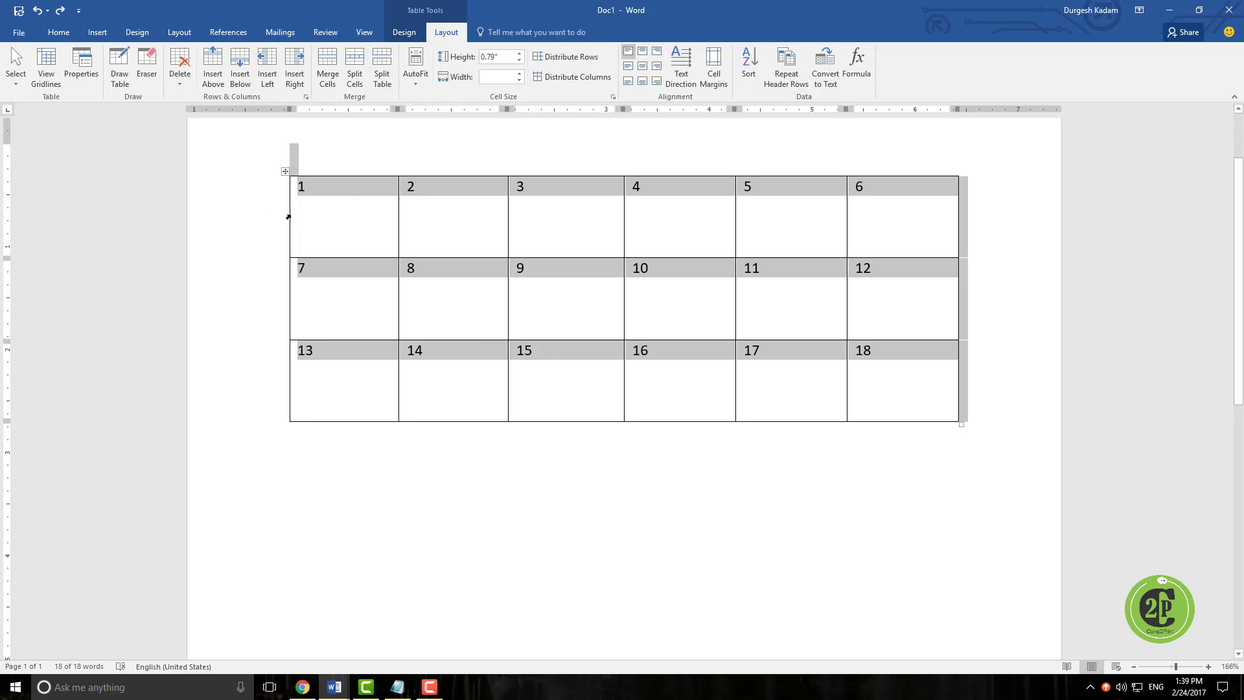
{"action": "left_click", "coordinate": [272, 203]}
{"action": "left_click", "coordinate": [272, 211]}
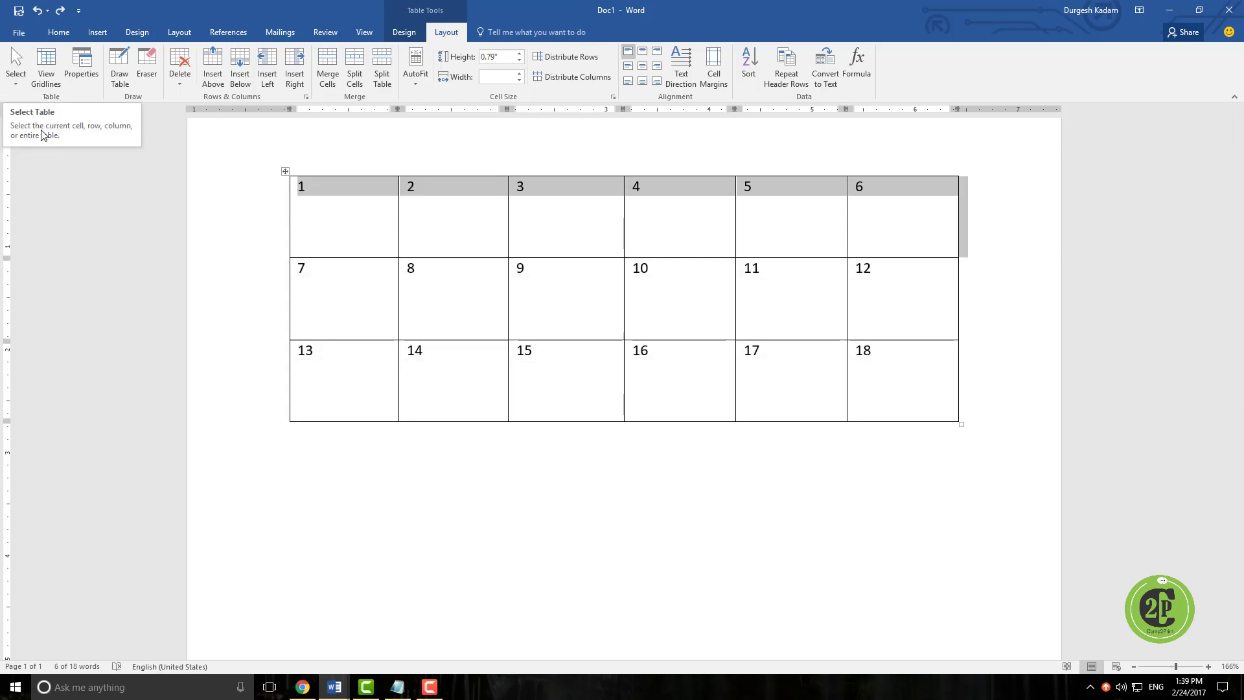
- Select the cell containing 2 in the first row, and extend the selection to its entire column
{"action": "left_click", "coordinate": [18, 86]}
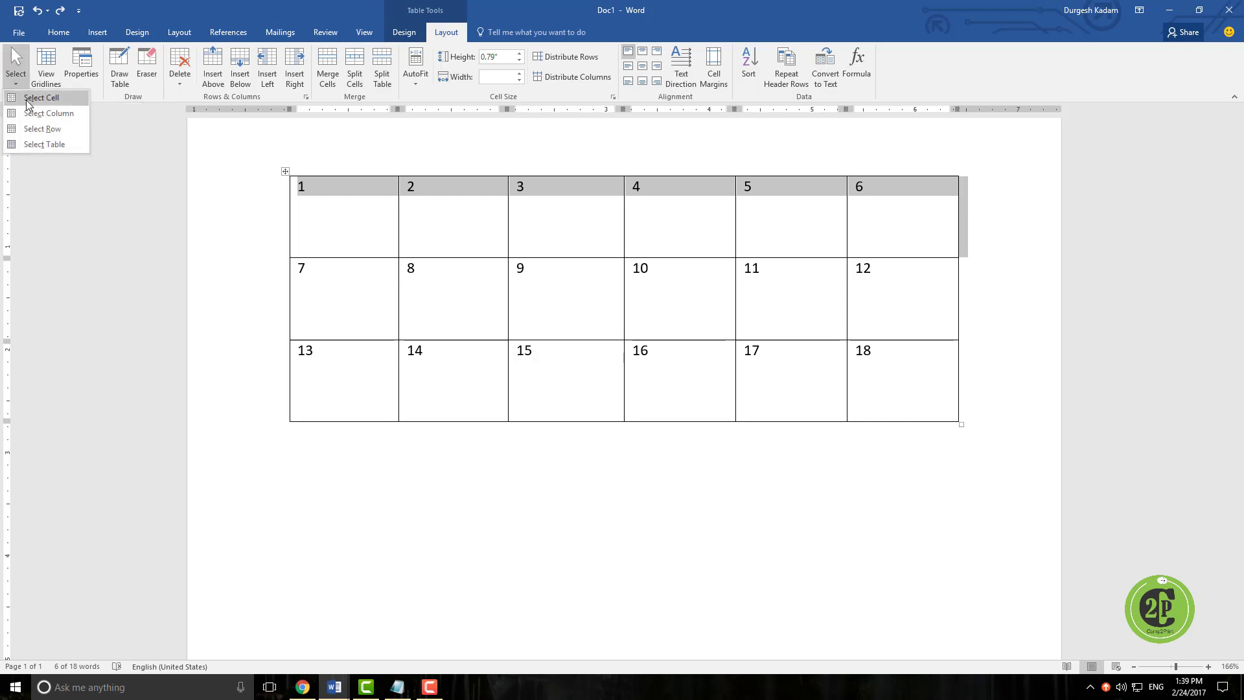
{"action": "left_click", "coordinate": [426, 281]}
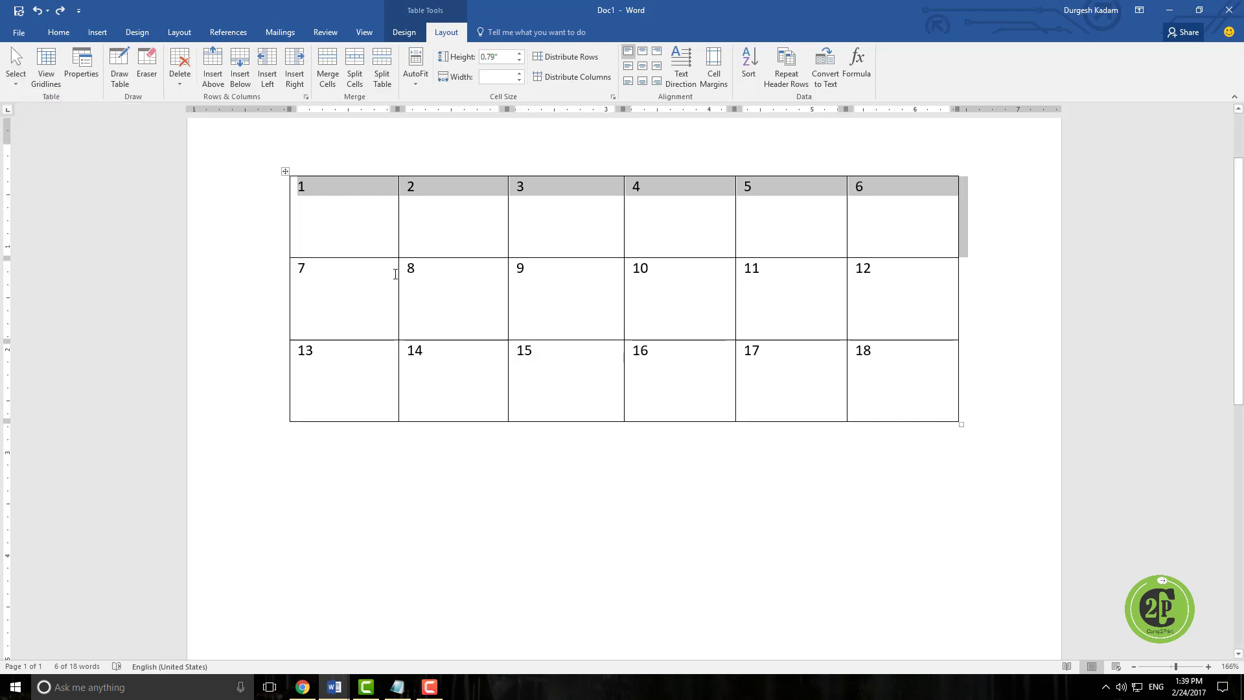
{"action": "left_click", "coordinate": [435, 246]}
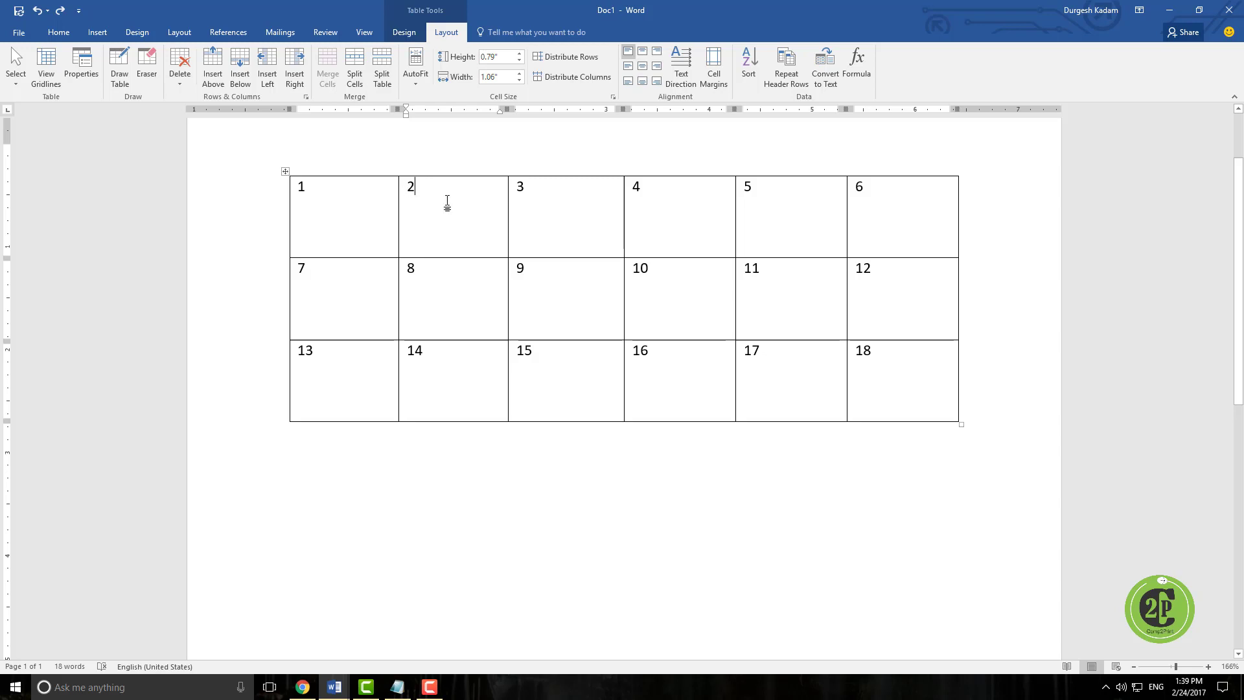
{"action": "left_click", "coordinate": [14, 77]}
{"action": "left_click", "coordinate": [43, 97]}
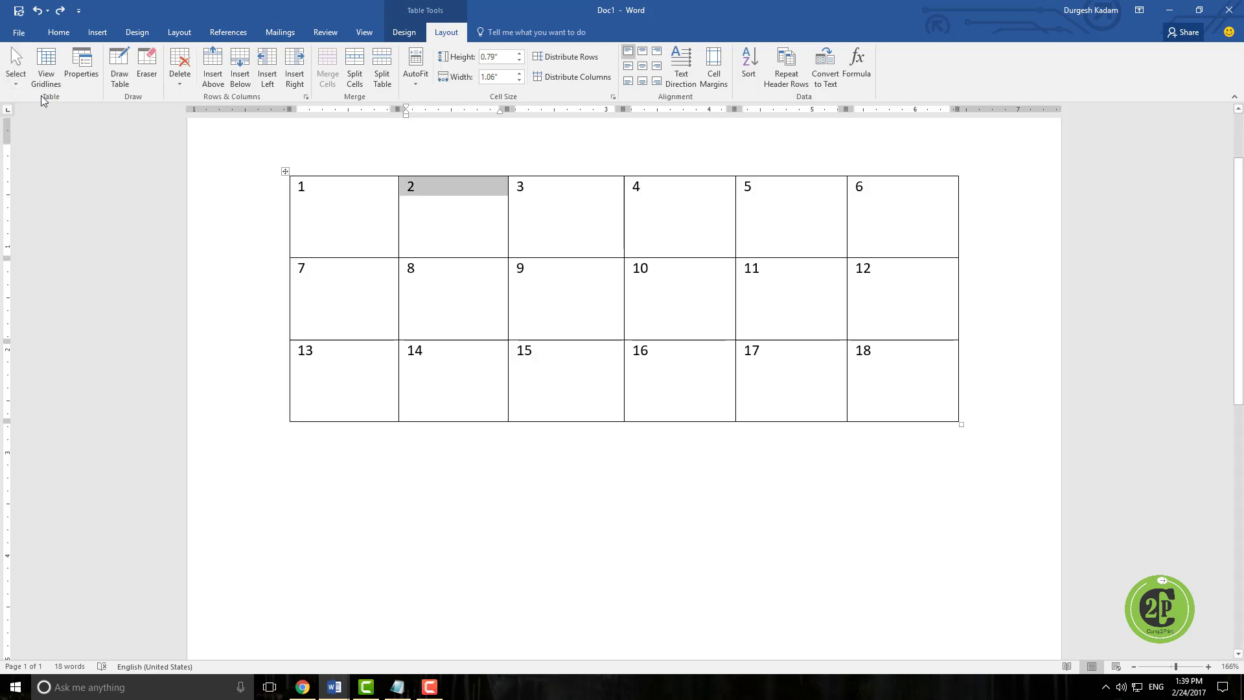
{"action": "left_click", "coordinate": [16, 75]}
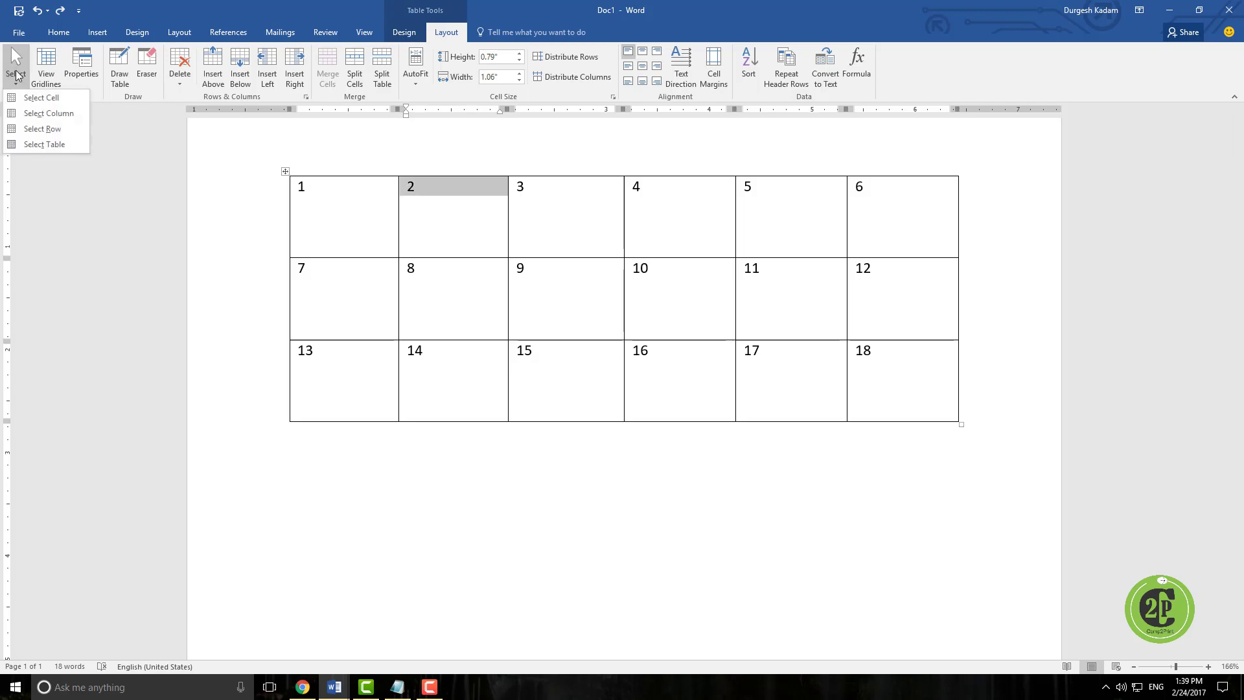
{"action": "left_click", "coordinate": [39, 117]}
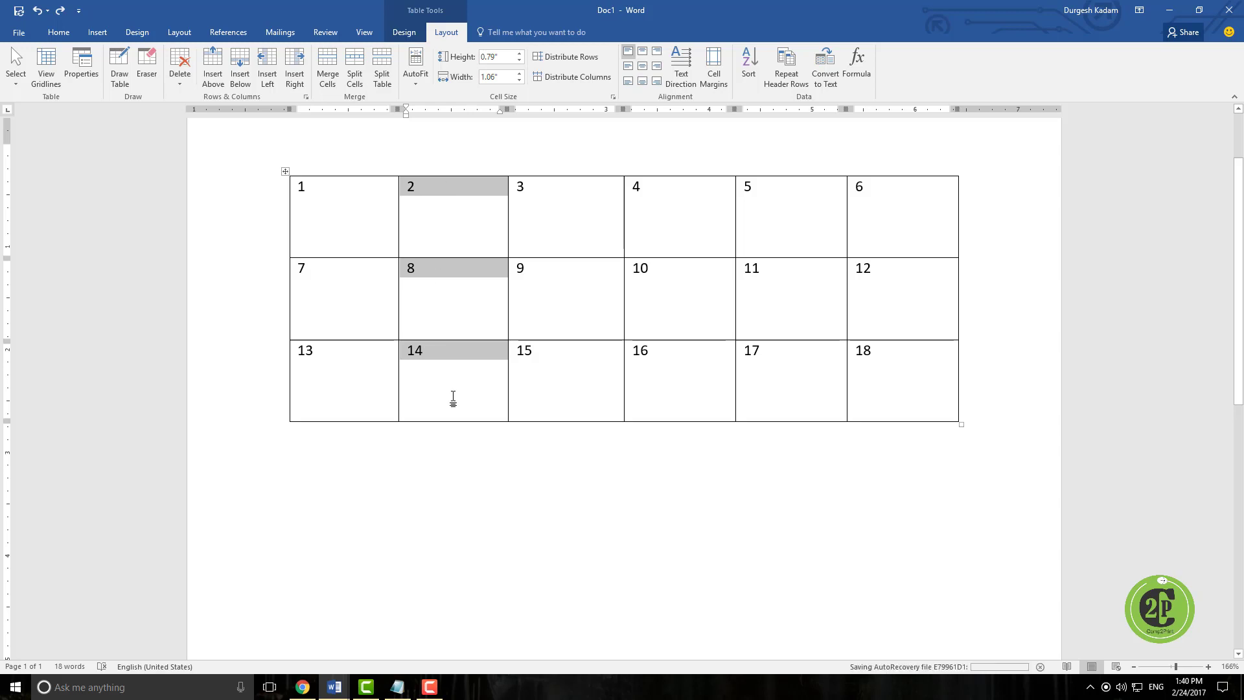
- Select the entire table row that contains the cell with 2
{"action": "left_click", "coordinate": [18, 87]}
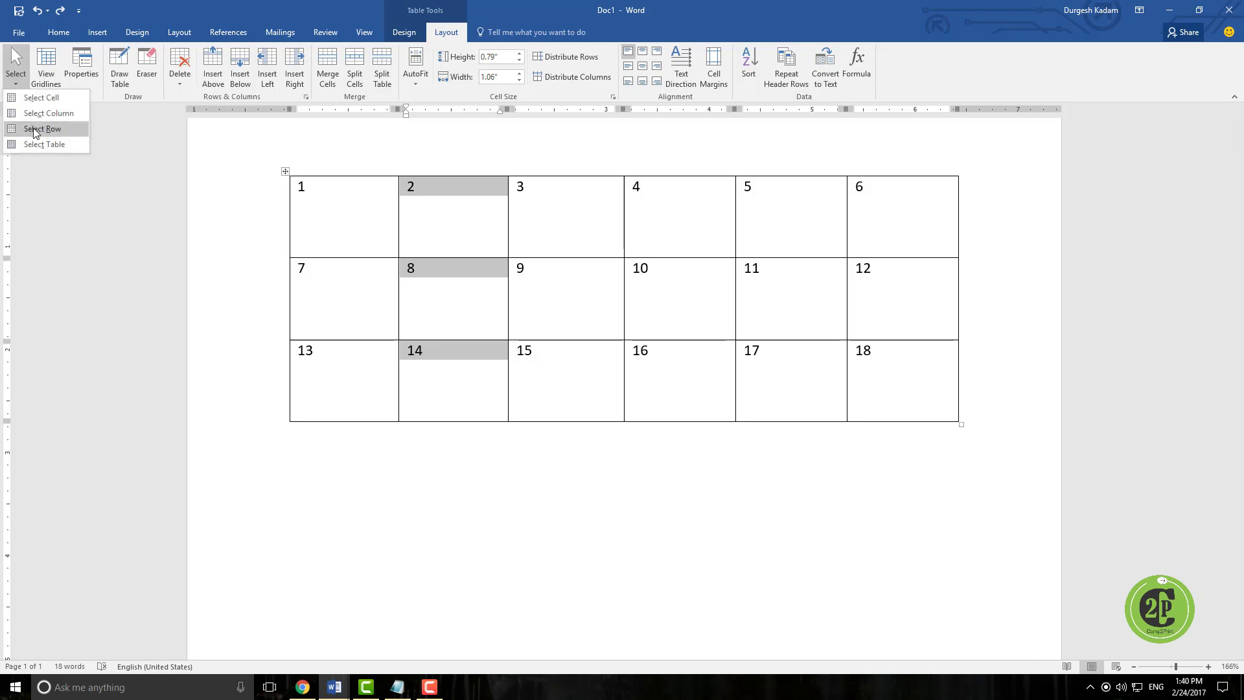
{"action": "left_click", "coordinate": [57, 131]}
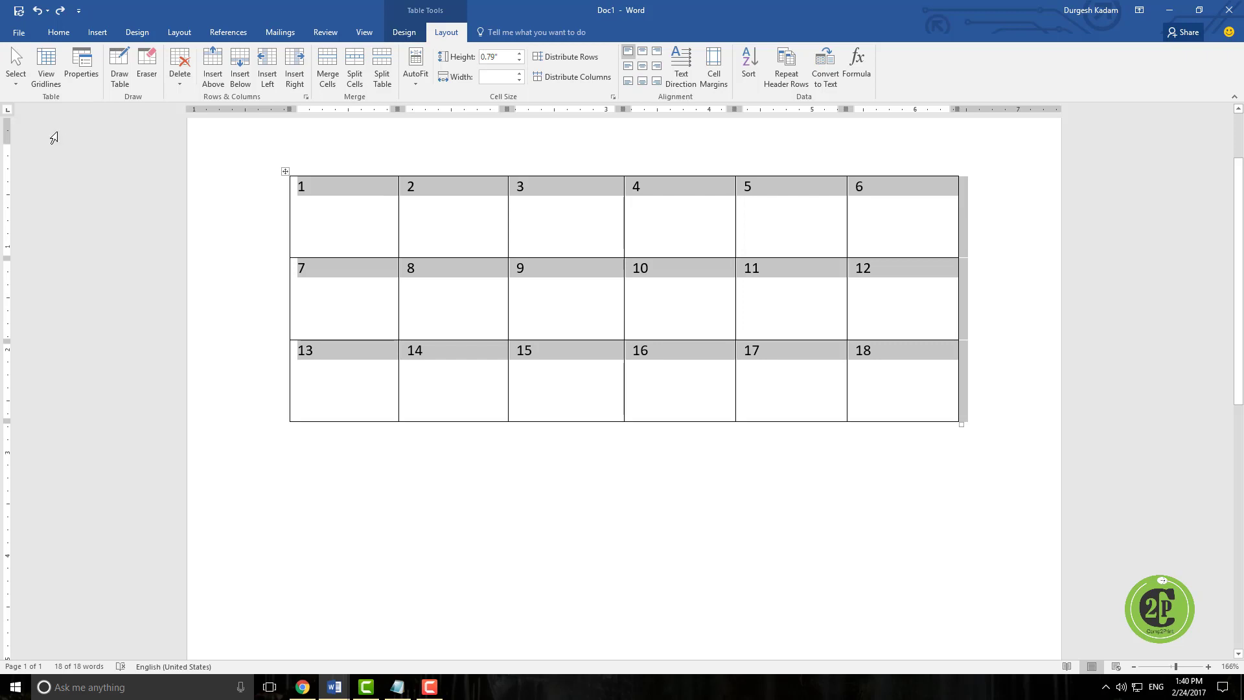
{"action": "left_click", "coordinate": [439, 397]}
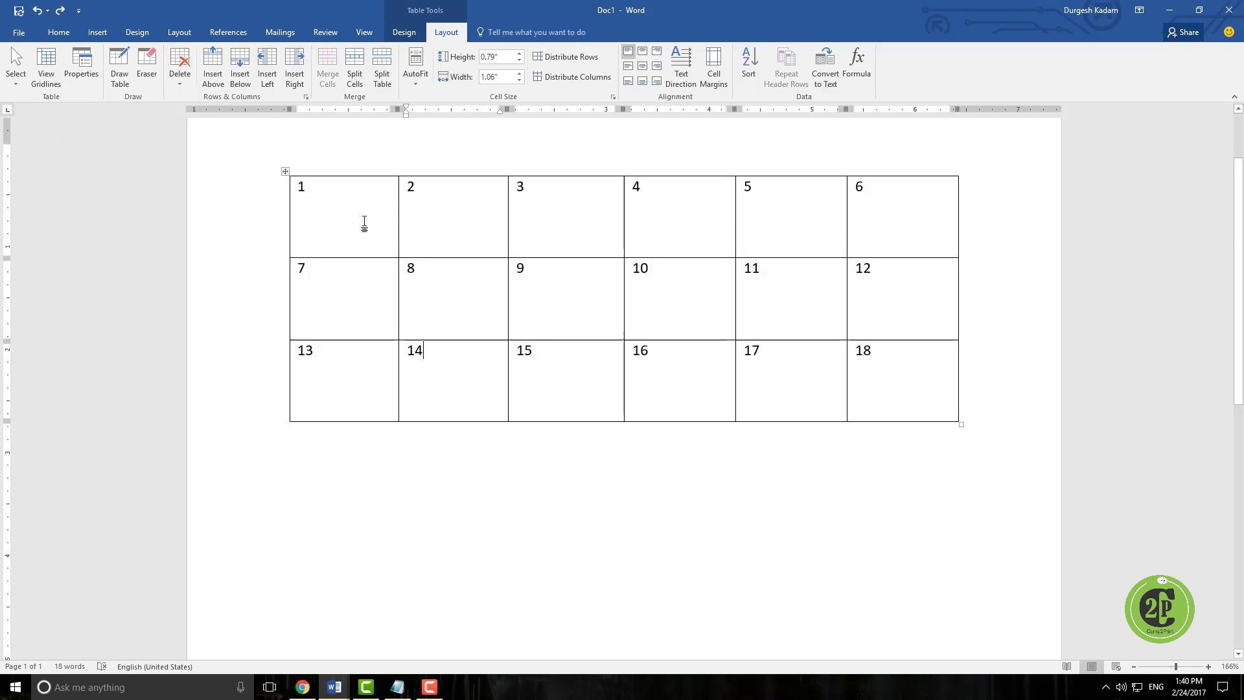
{"action": "left_click", "coordinate": [413, 190]}
{"action": "left_click", "coordinate": [16, 77]}
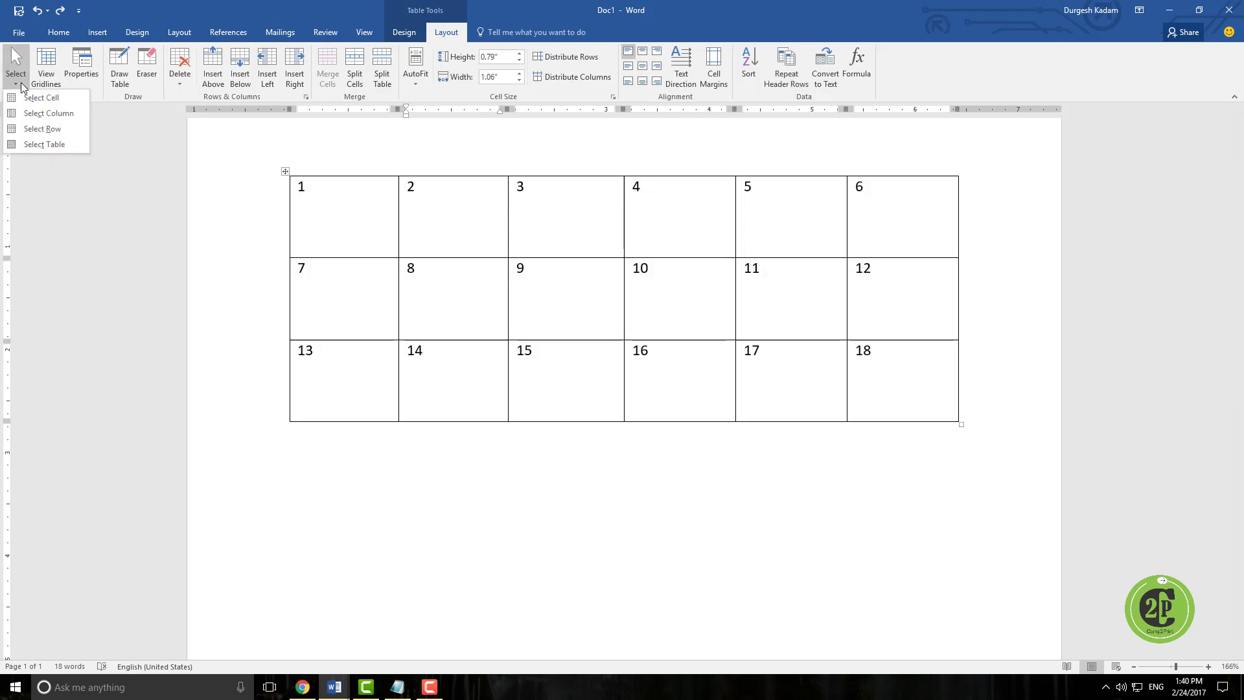
{"action": "left_click", "coordinate": [42, 129]}
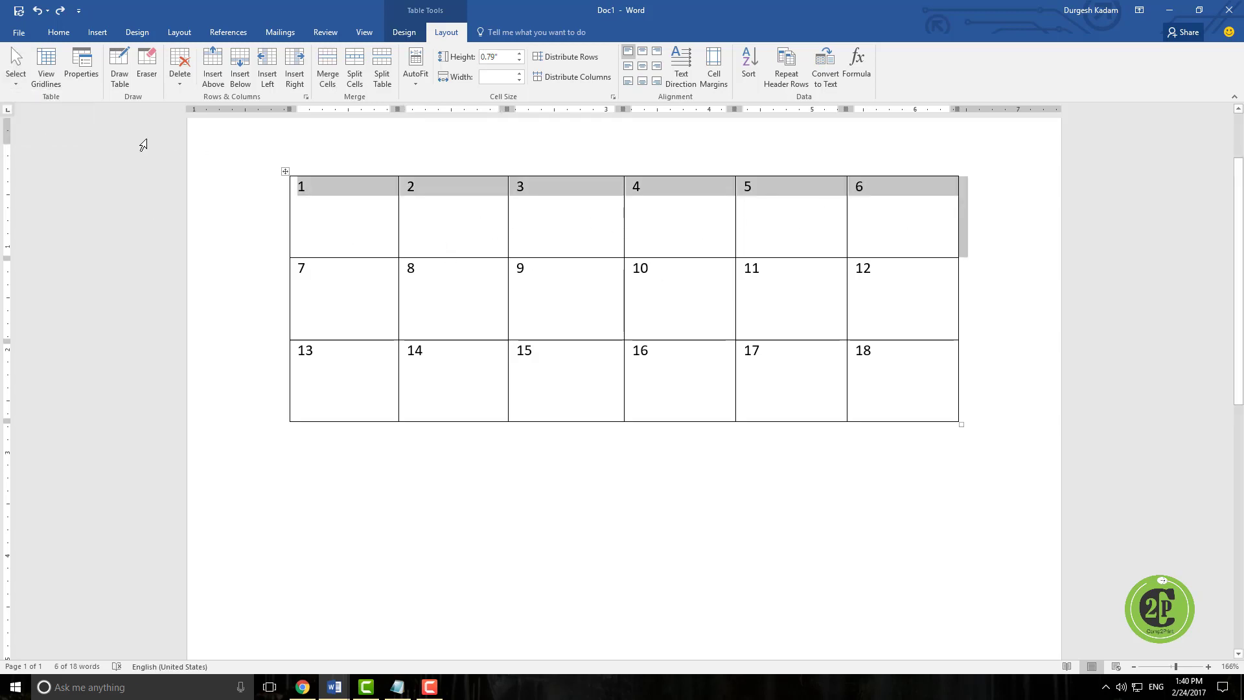
- Select the entire table numbered 1 to 18, and clear the selection
{"action": "left_click", "coordinate": [16, 65]}
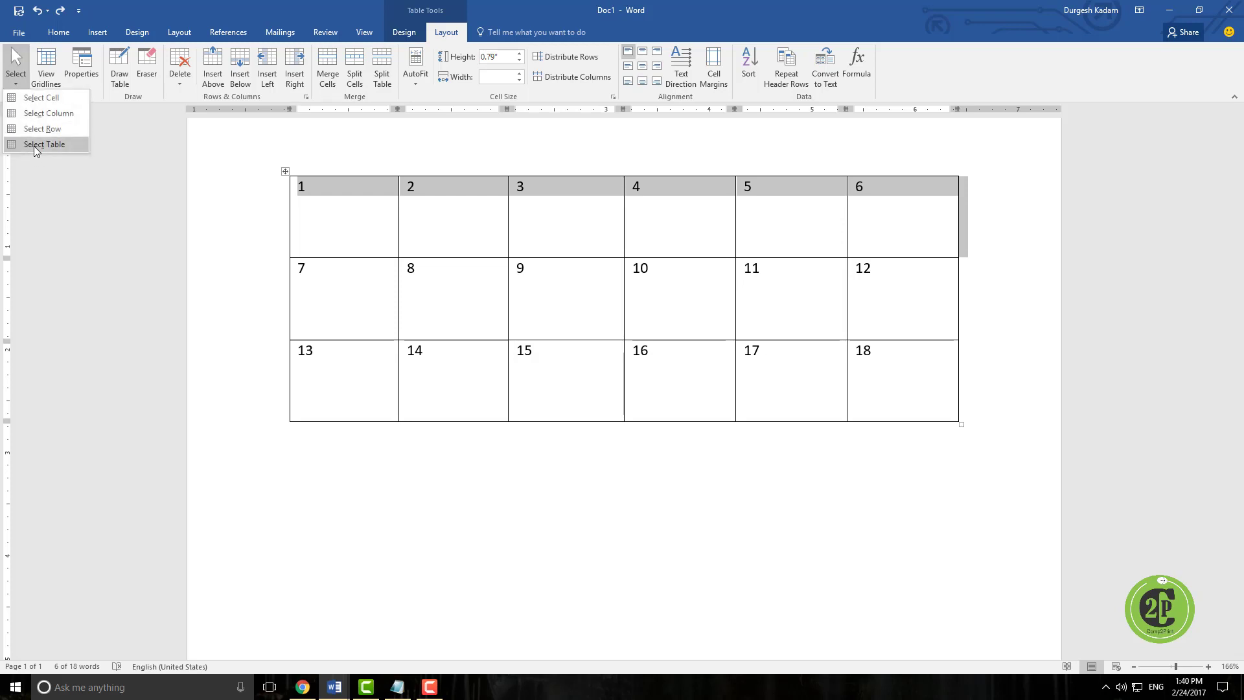
{"action": "left_click", "coordinate": [34, 146]}
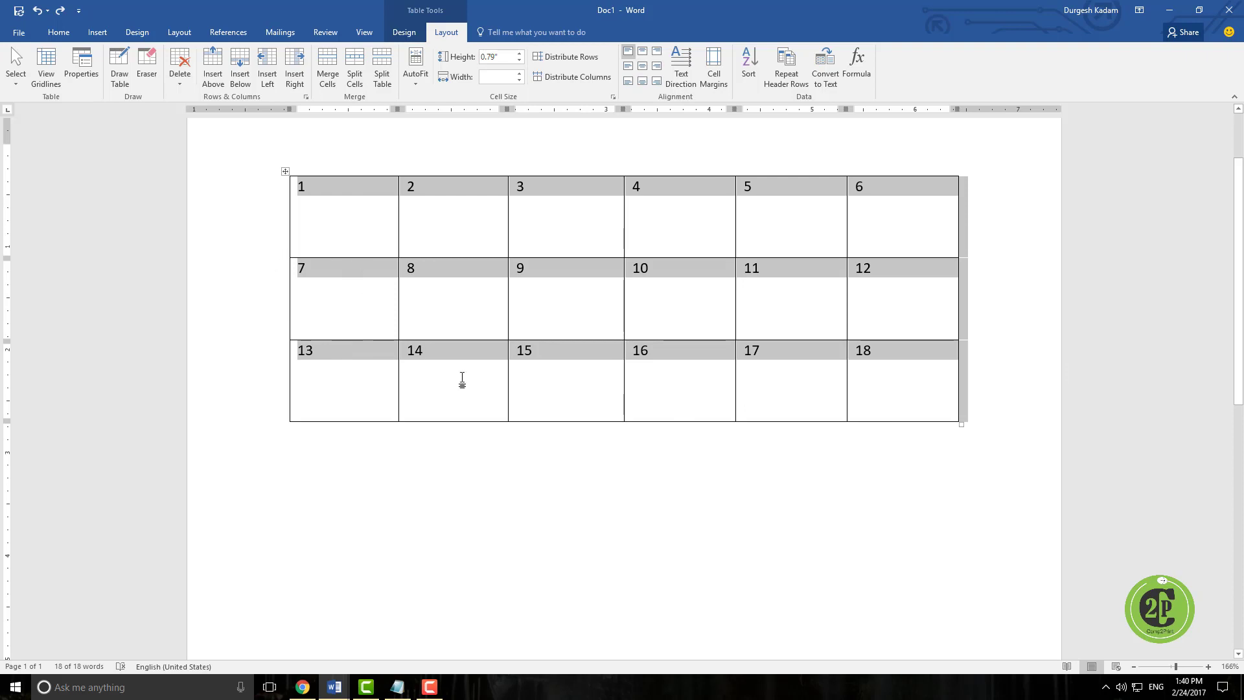
{"action": "key", "text": "Right"}
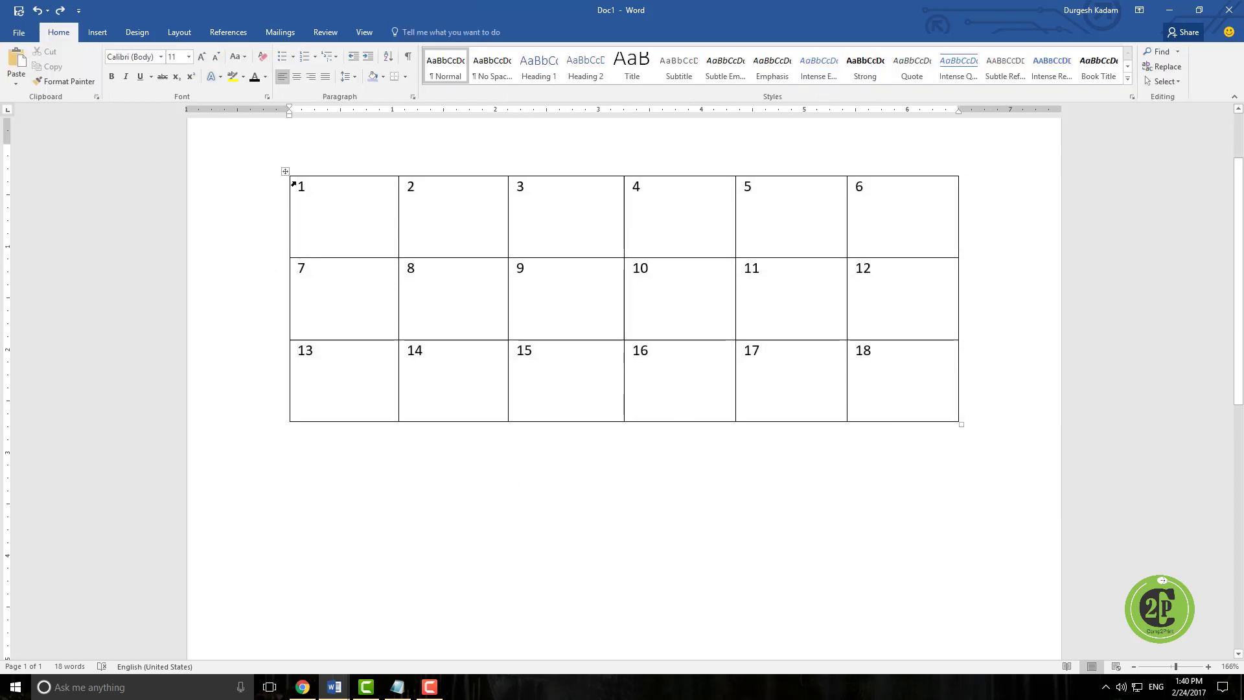
- Remove every border from the whole table and apply Outside Borders only
{"action": "left_click", "coordinate": [285, 171]}
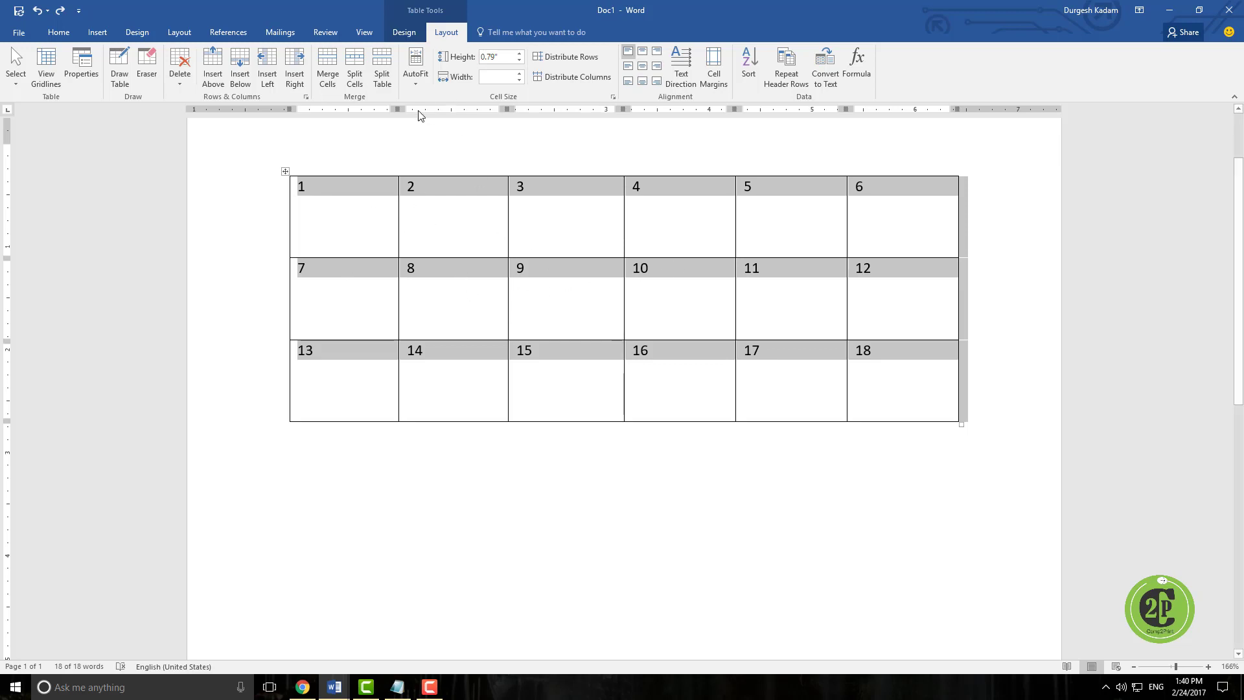
{"action": "left_click", "coordinate": [420, 36]}
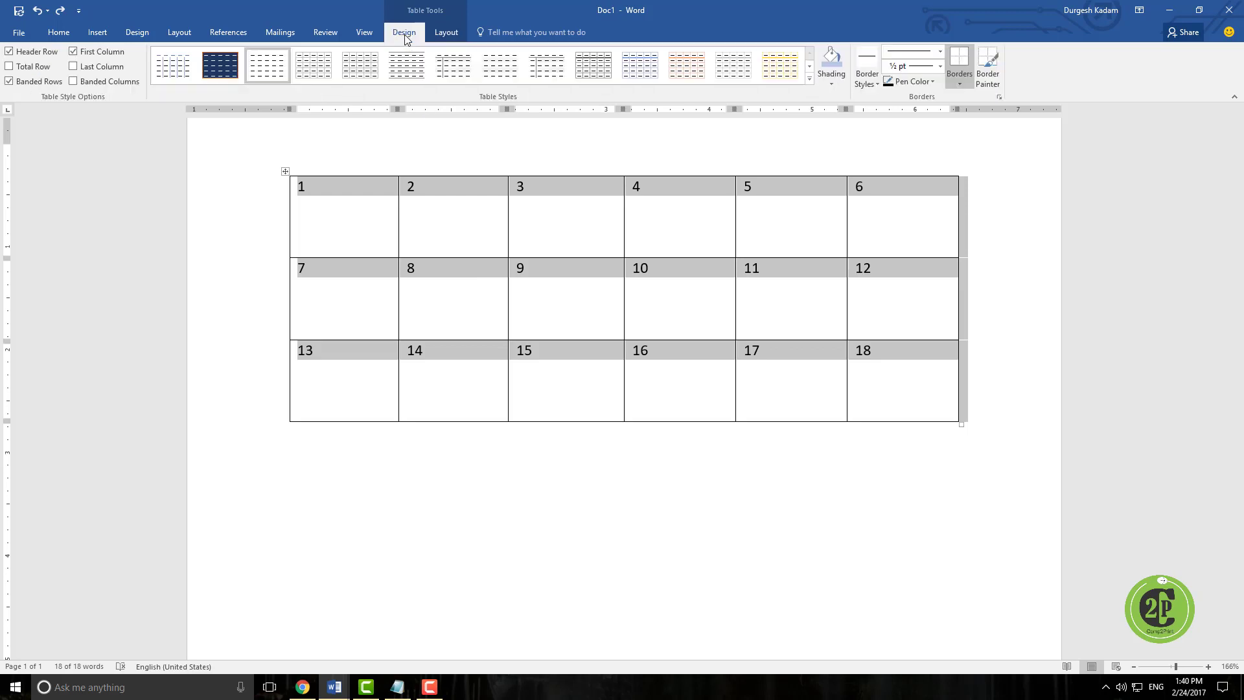
{"action": "left_click", "coordinate": [965, 82]}
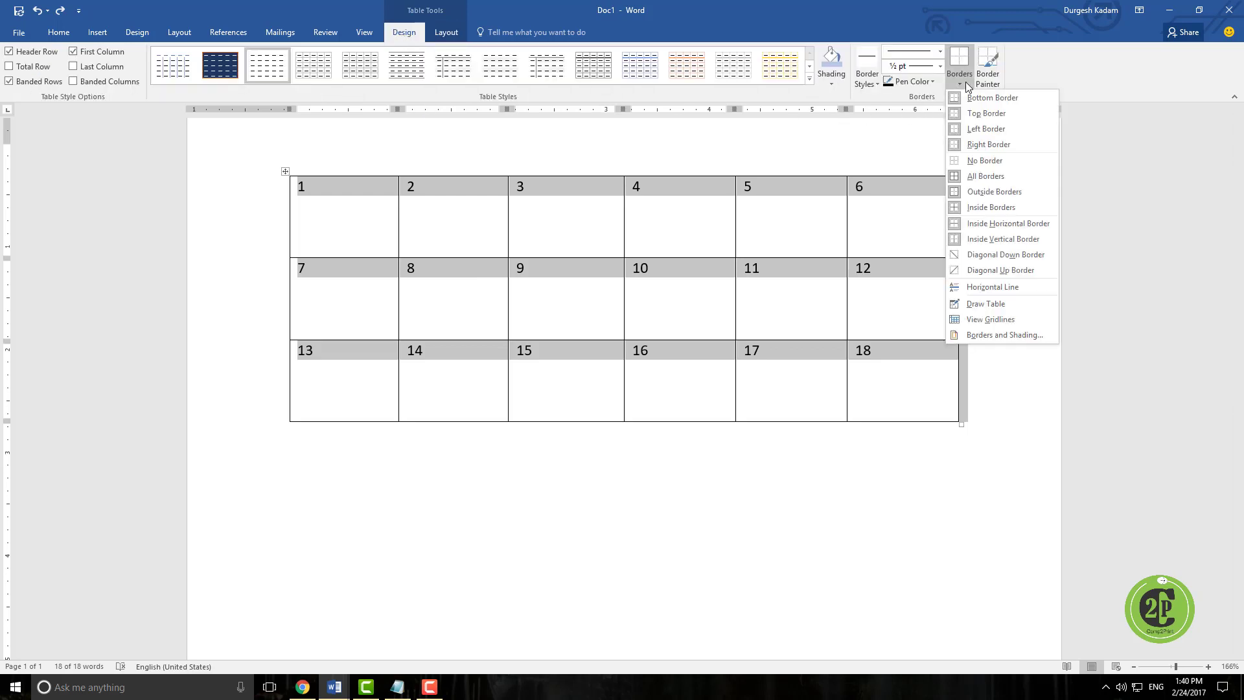
{"action": "left_click", "coordinate": [990, 167]}
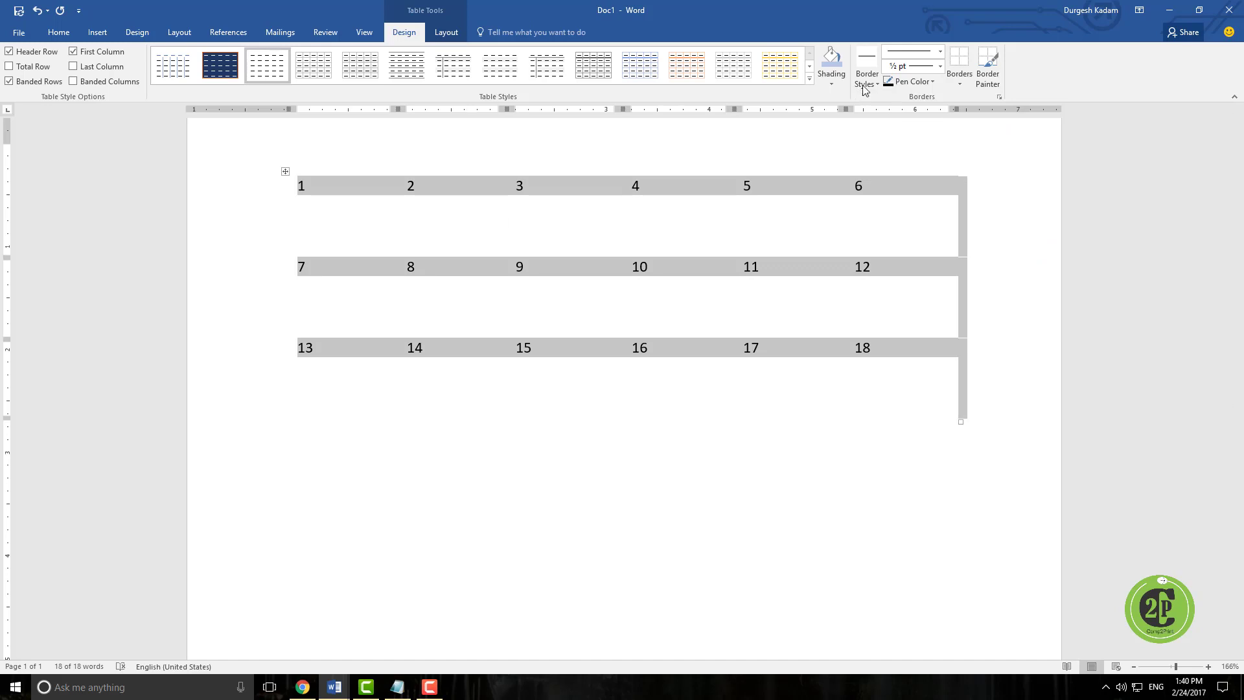
{"action": "left_click", "coordinate": [959, 73]}
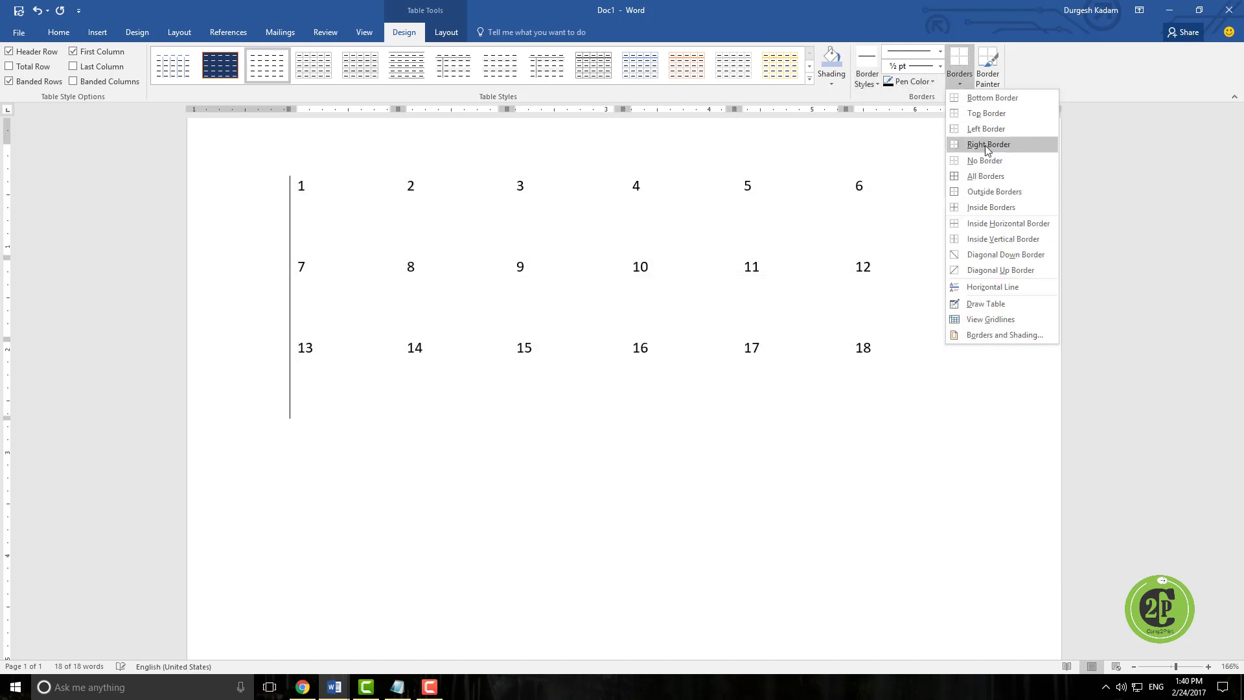
{"action": "left_click", "coordinate": [994, 192]}
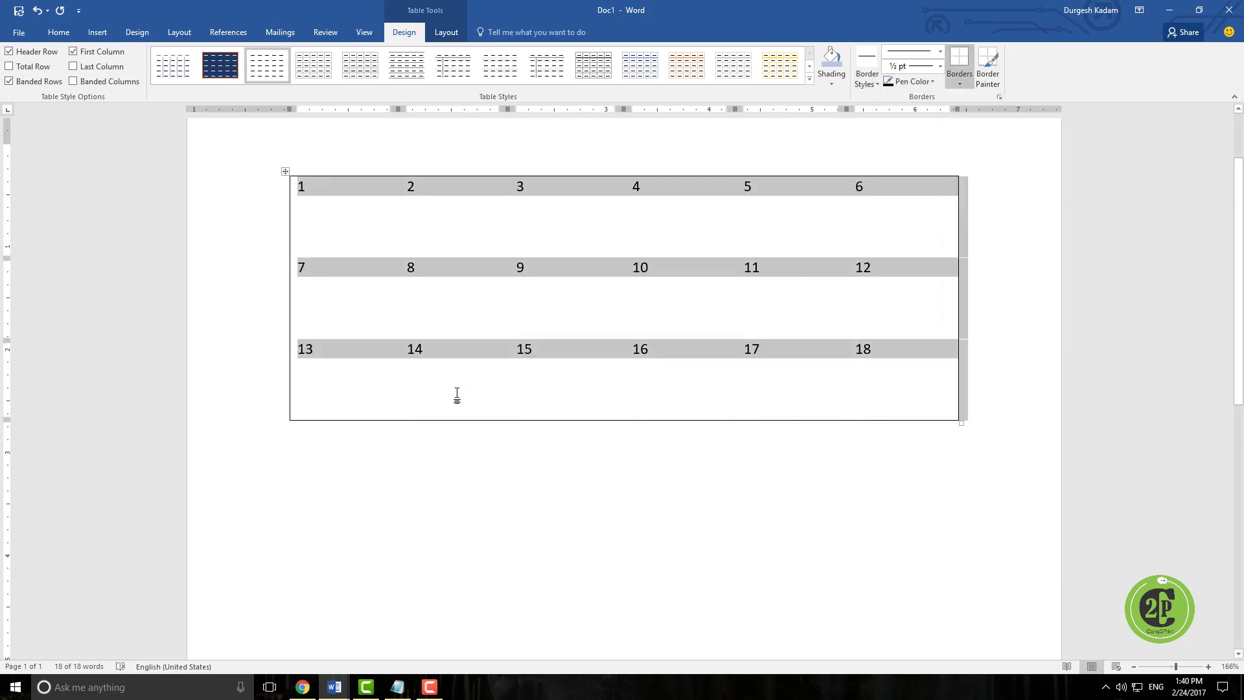
- Place the cursor in the cell containing 14 and show the table gridlines
{"action": "left_click", "coordinate": [436, 411]}
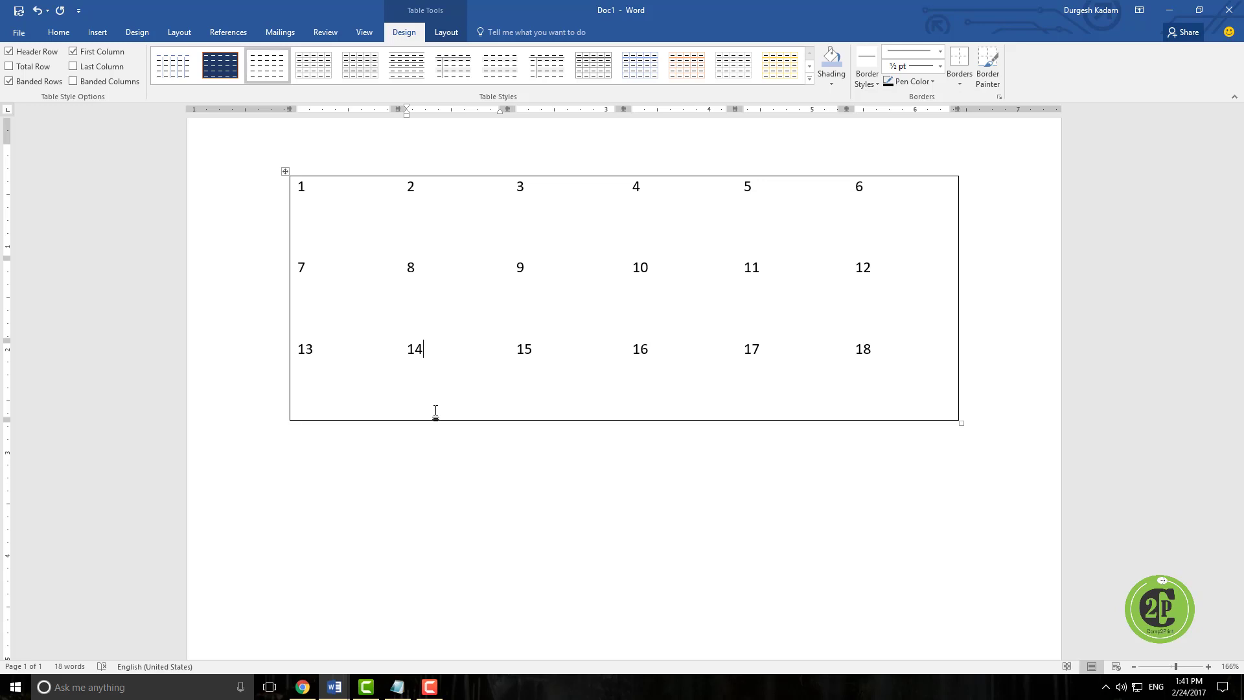
{"action": "left_click", "coordinate": [446, 33]}
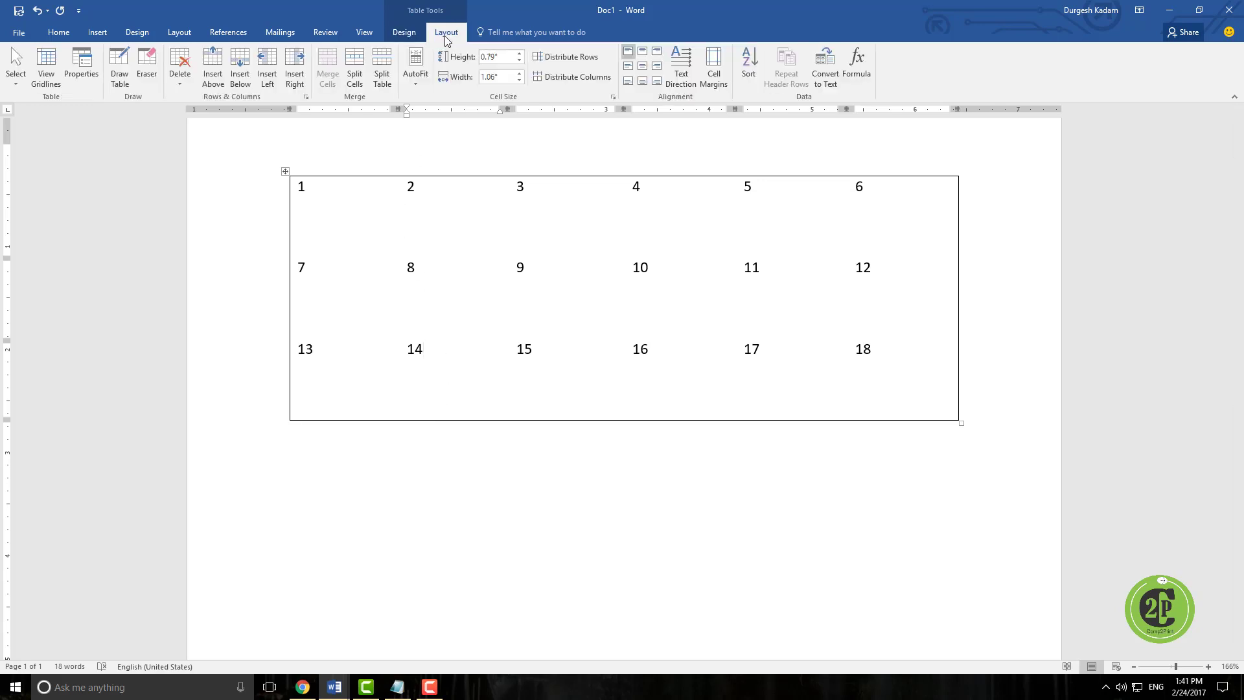
{"action": "left_click", "coordinate": [54, 86]}
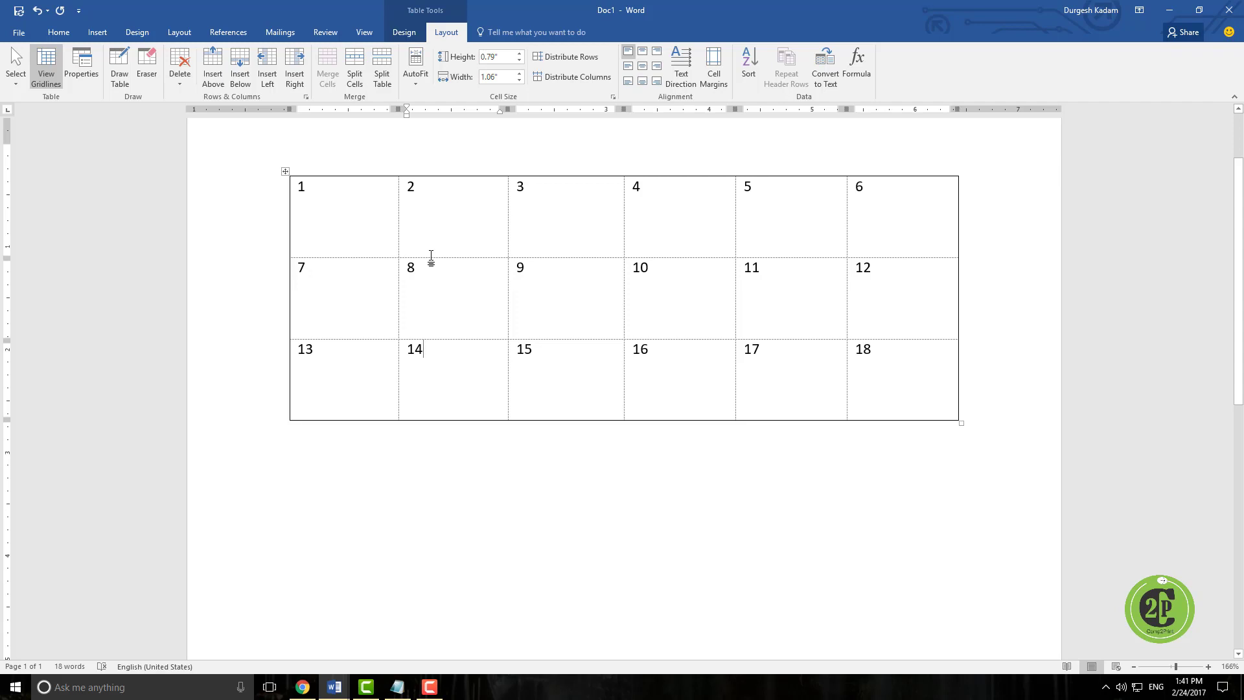
- Give the table the alt text title "example1" in its properties, and hide the table gridlines
{"action": "left_click", "coordinate": [85, 82]}
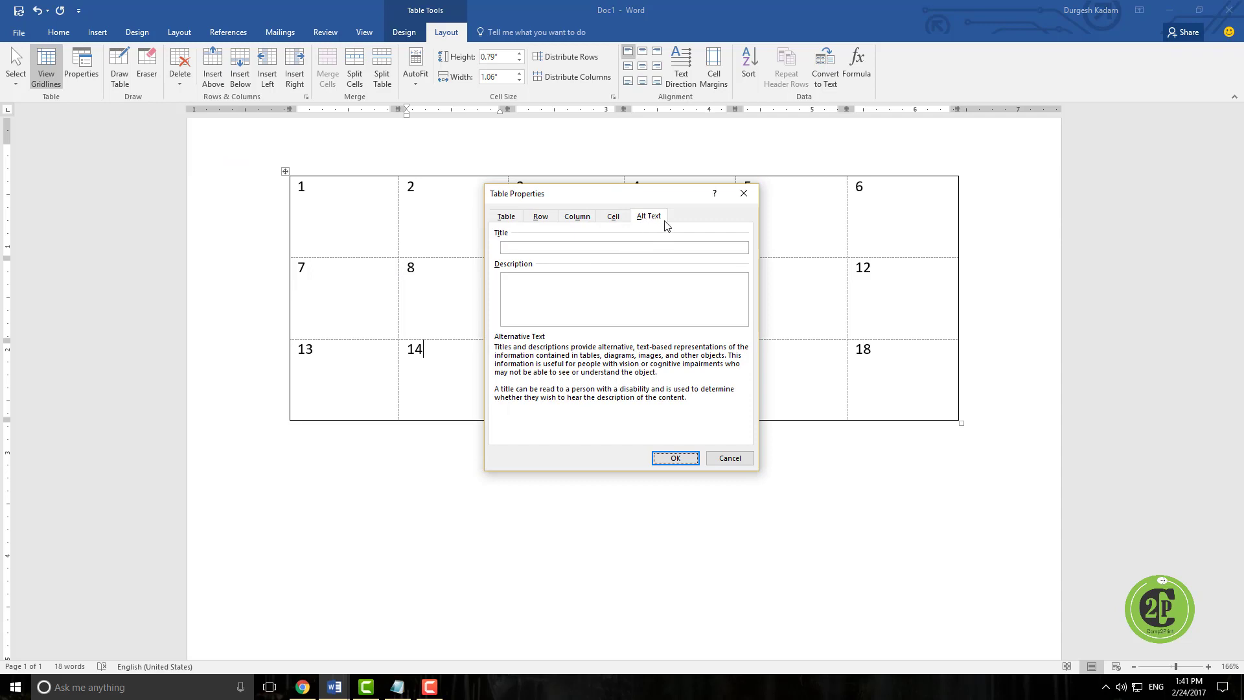
{"action": "left_click", "coordinate": [536, 250]}
{"action": "type", "text": "mple1"}
{"action": "left_click", "coordinate": [674, 461]}
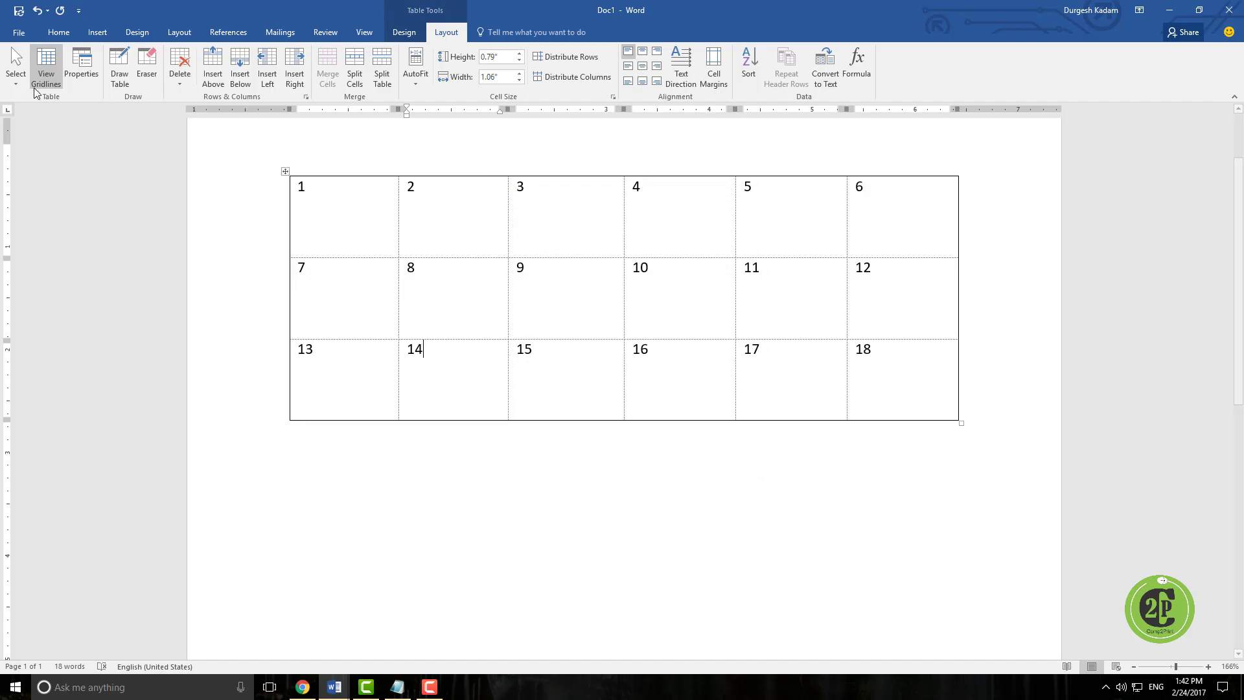
{"action": "left_click", "coordinate": [46, 68]}
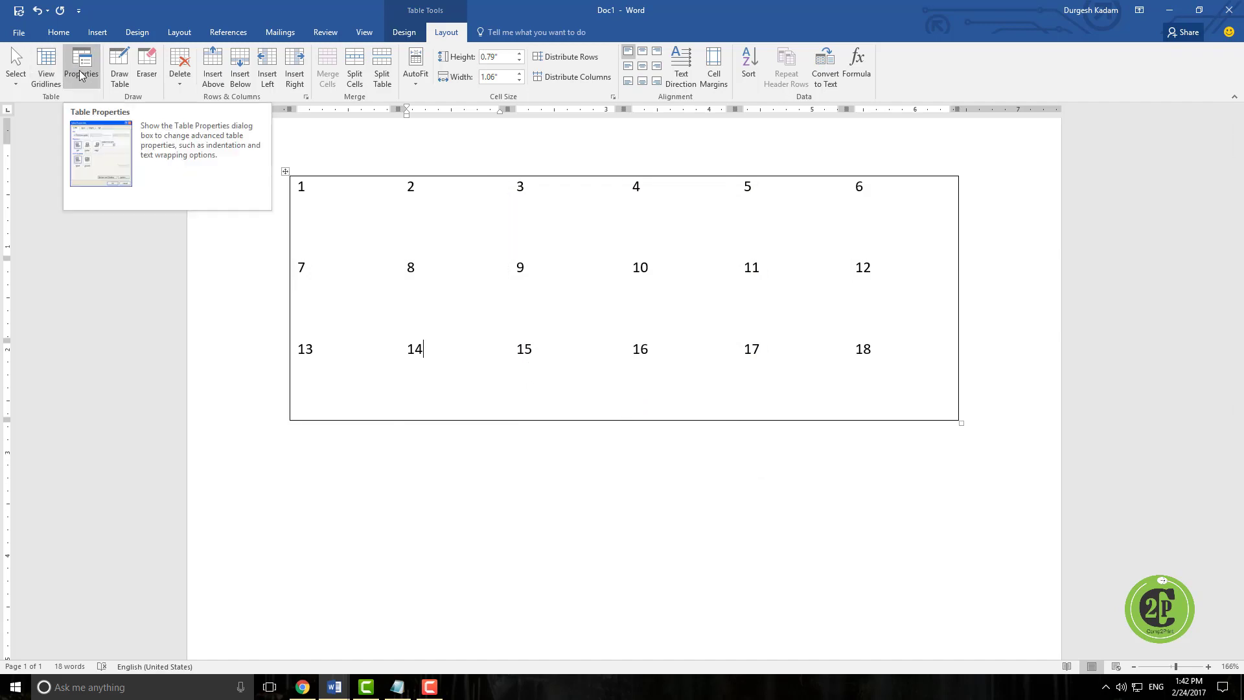
- Set the table's preferred width to 4.1 inches in its properties and apply it
{"action": "left_click", "coordinate": [80, 75]}
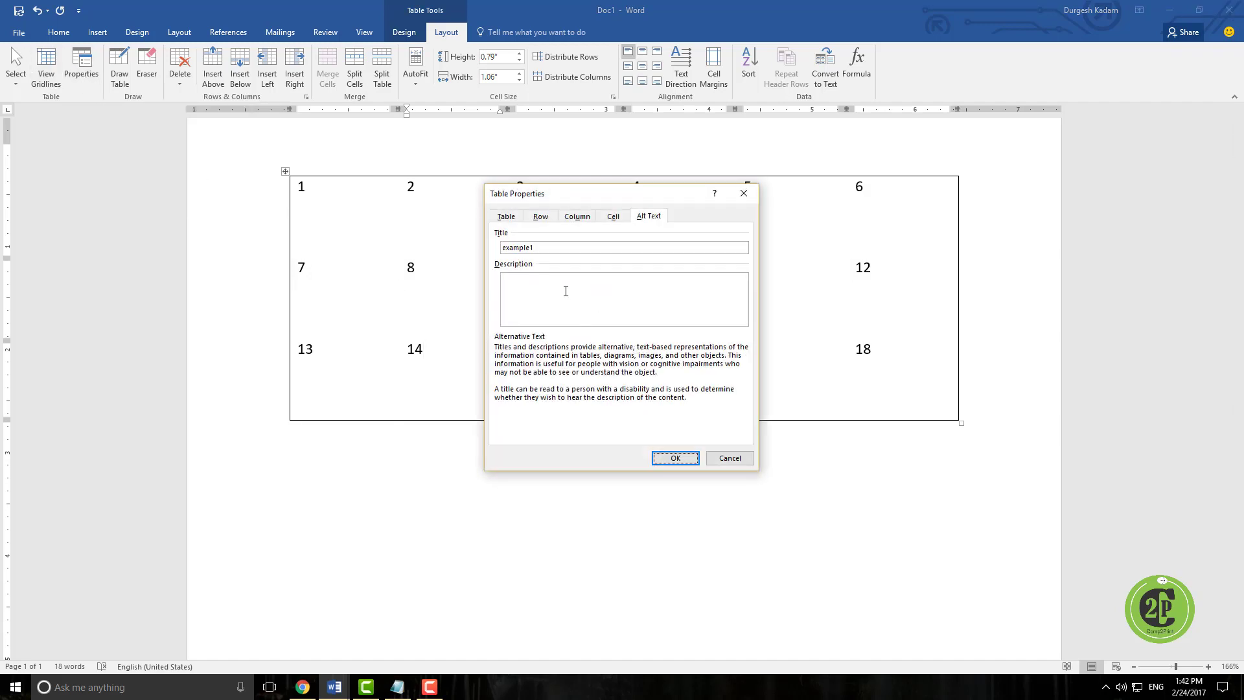
{"action": "left_click", "coordinate": [505, 219]}
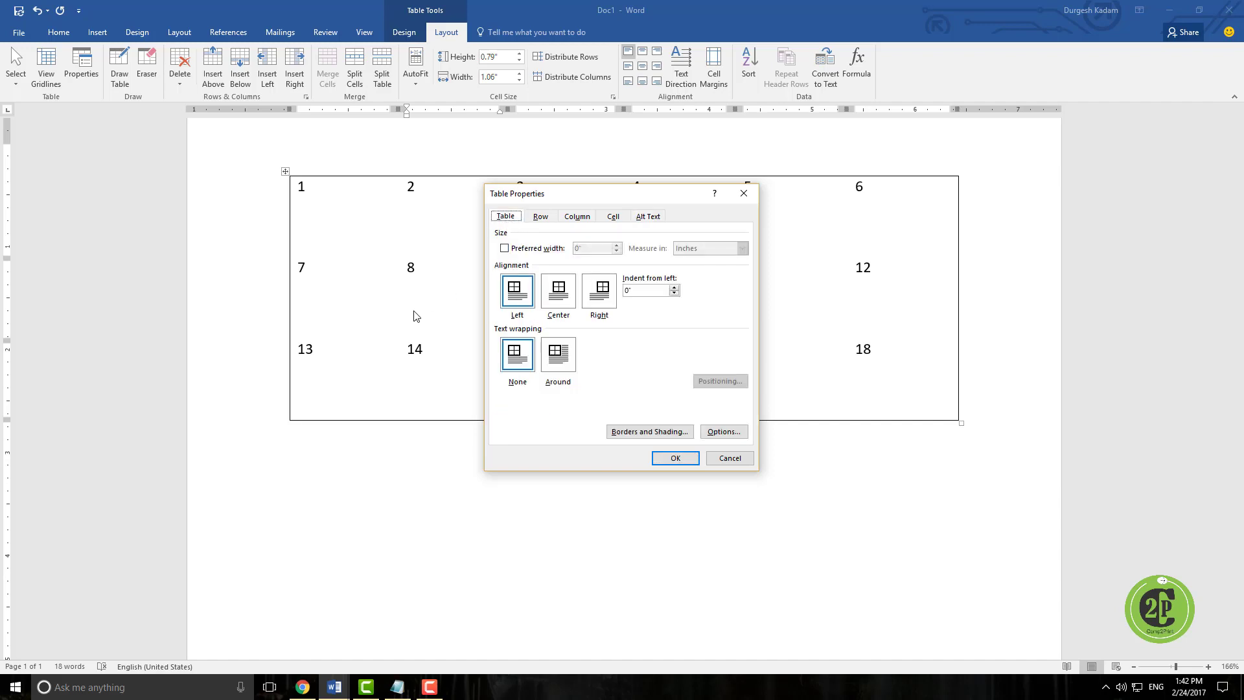
{"action": "left_click", "coordinate": [504, 249]}
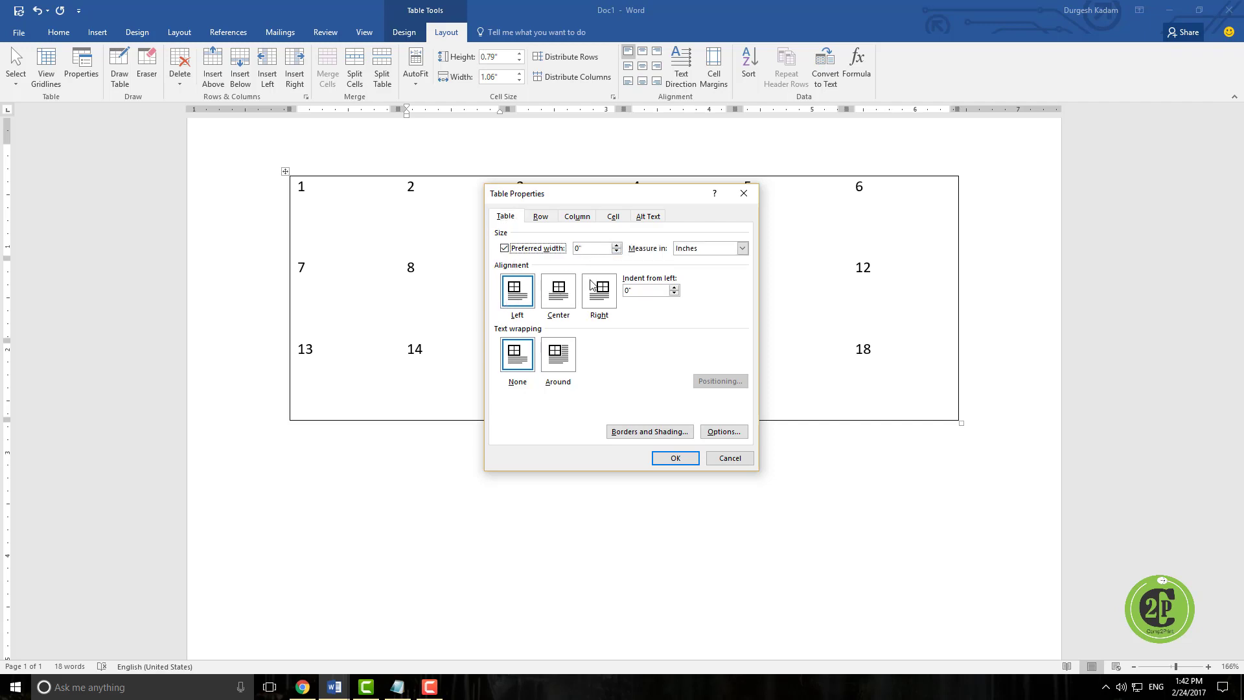
{"action": "left_click", "coordinate": [617, 252]}
{"action": "left_click", "coordinate": [617, 246]}
{"action": "left_click", "coordinate": [617, 245]}
{"action": "left_click", "coordinate": [617, 246]}
{"action": "left_click", "coordinate": [617, 245]}
{"action": "left_click", "coordinate": [617, 246]}
{"action": "left_click", "coordinate": [684, 460]}
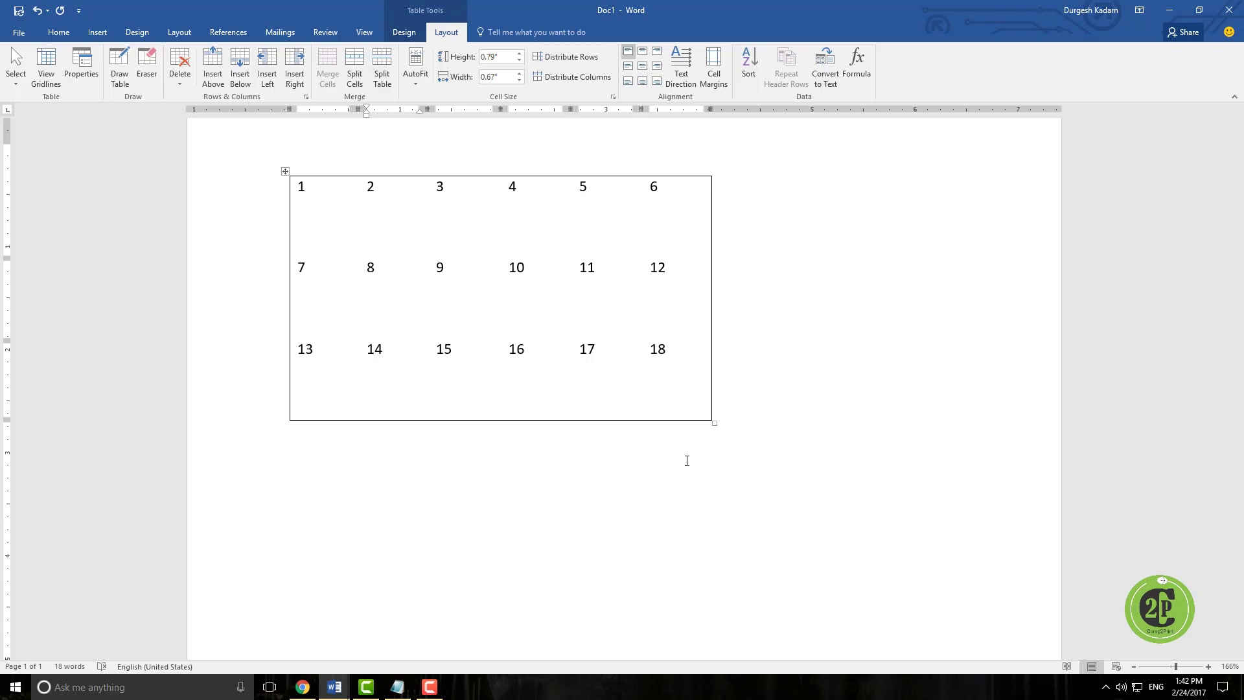
- Turn off the table's preferred width in its properties and apply the change
{"action": "left_click", "coordinate": [81, 65]}
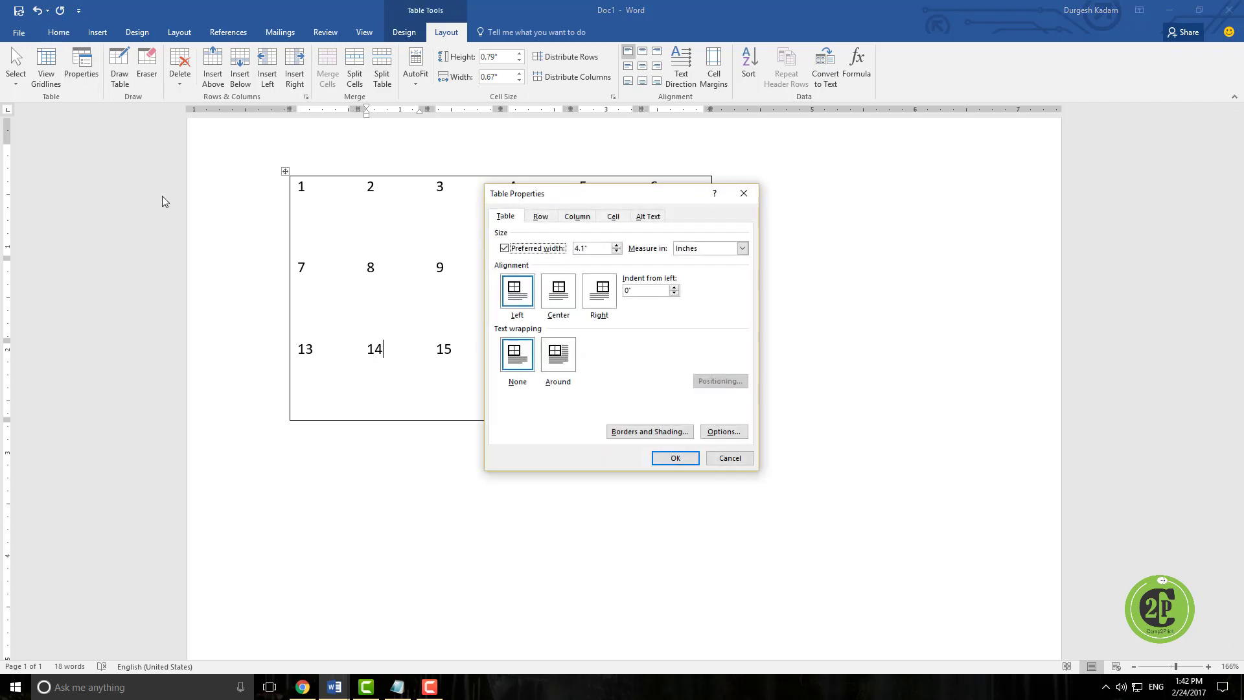
{"action": "left_click", "coordinate": [505, 249]}
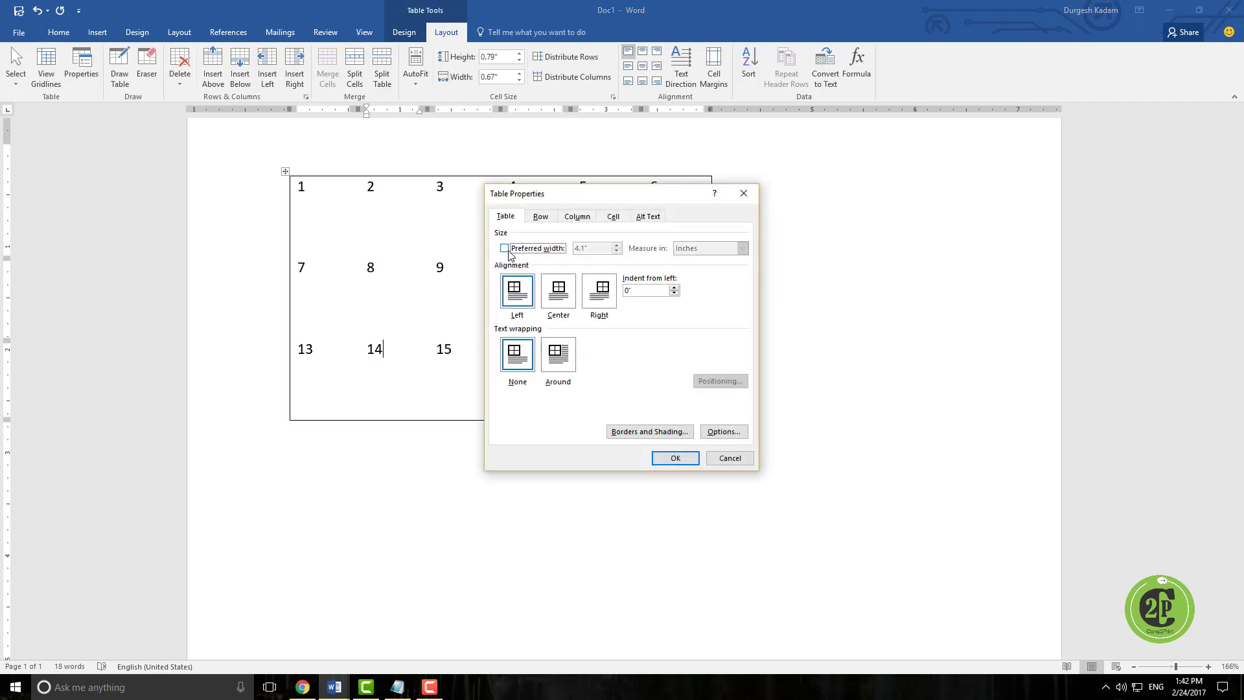
{"action": "left_click", "coordinate": [687, 461]}
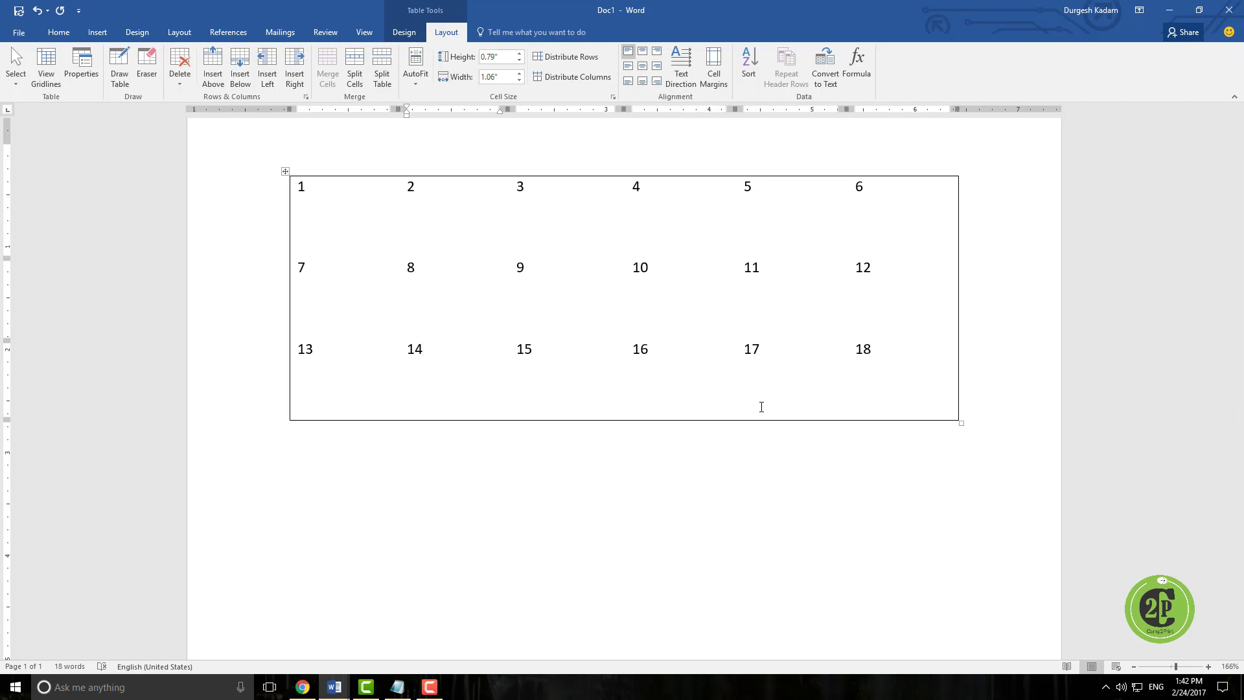
- Select the whole table and set its preferred width to 6 inches in its properties
{"action": "left_click", "coordinate": [287, 173]}
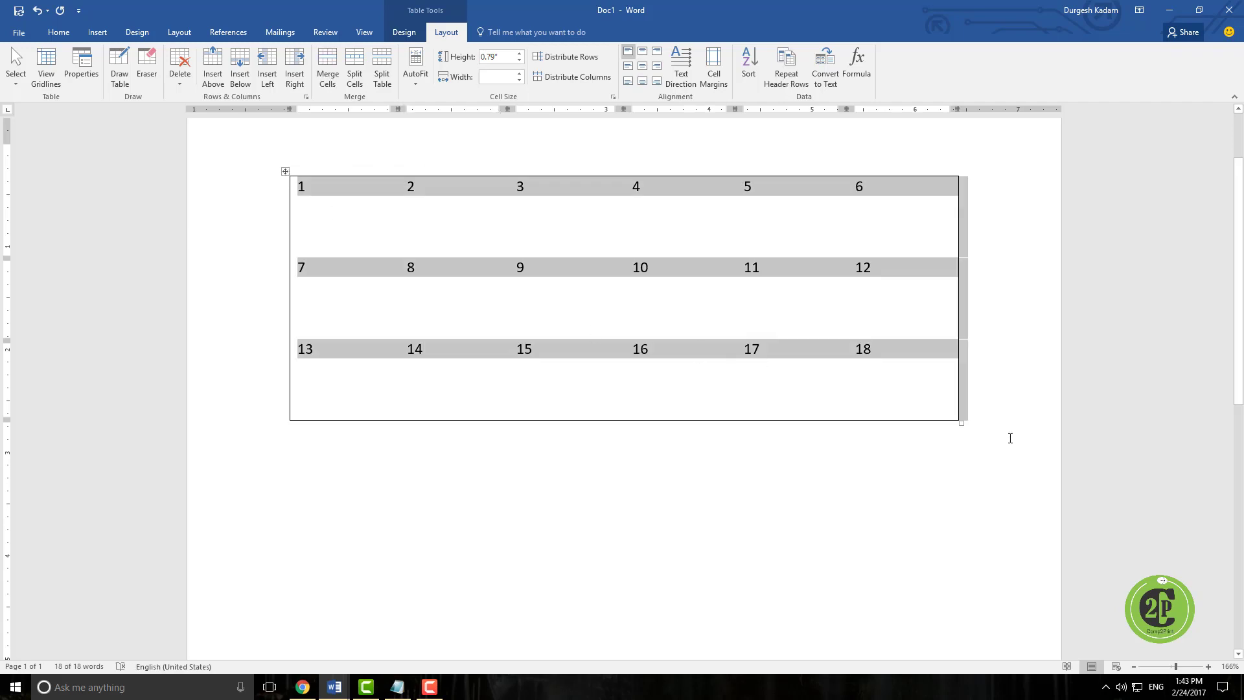
{"action": "left_click", "coordinate": [81, 65]}
{"action": "left_click", "coordinate": [517, 250]}
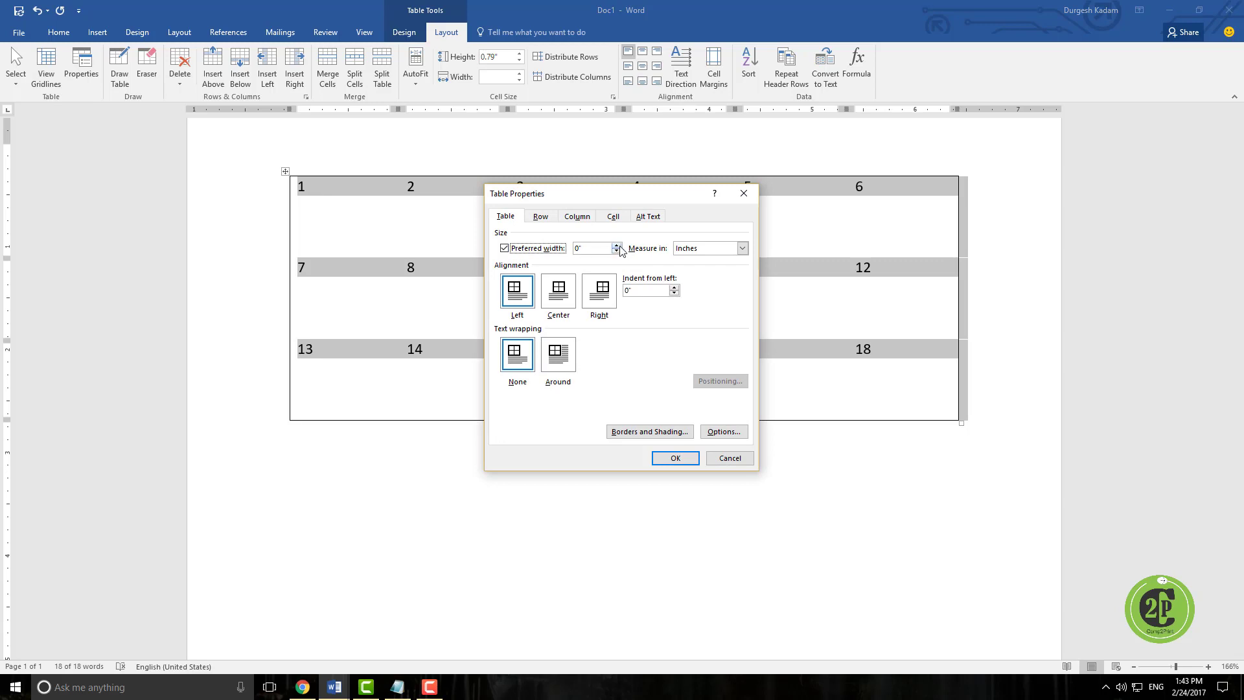
{"action": "left_click", "coordinate": [505, 249]}
{"action": "left_click", "coordinate": [506, 250]}
{"action": "key", "text": "Tab"}
{"action": "key", "text": "Return"}
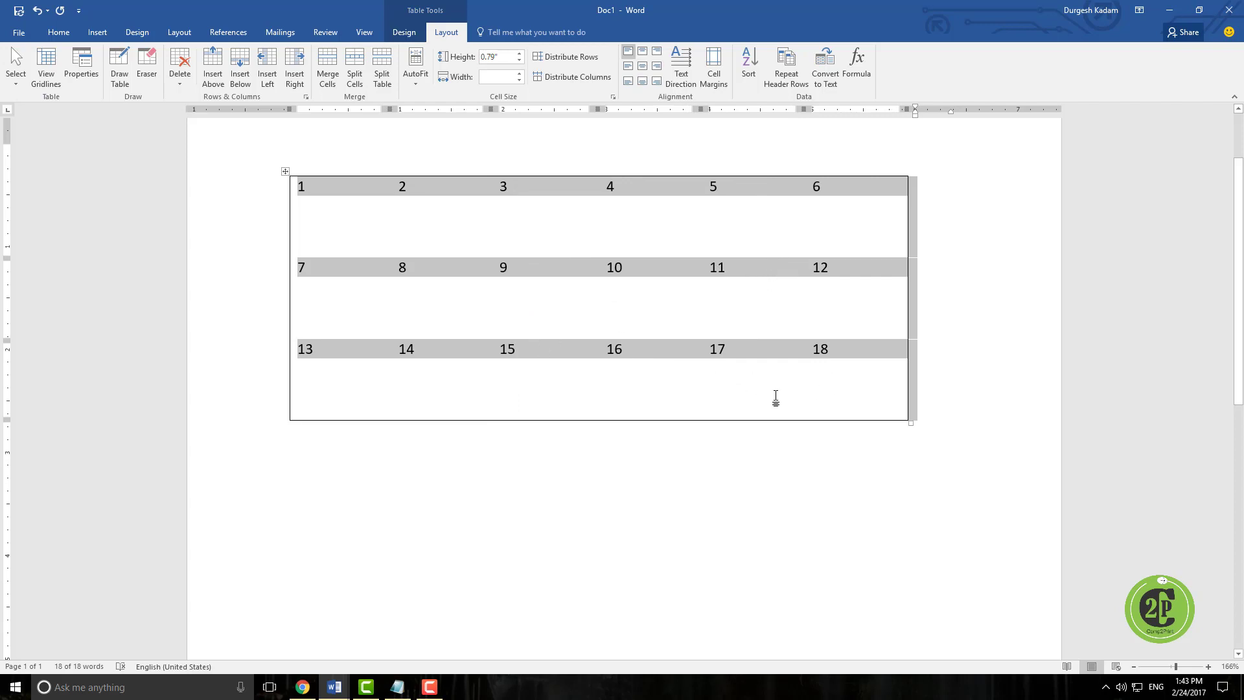
- Set the table's preferred width to 4 inches in its properties and apply it
{"action": "left_click", "coordinate": [81, 64]}
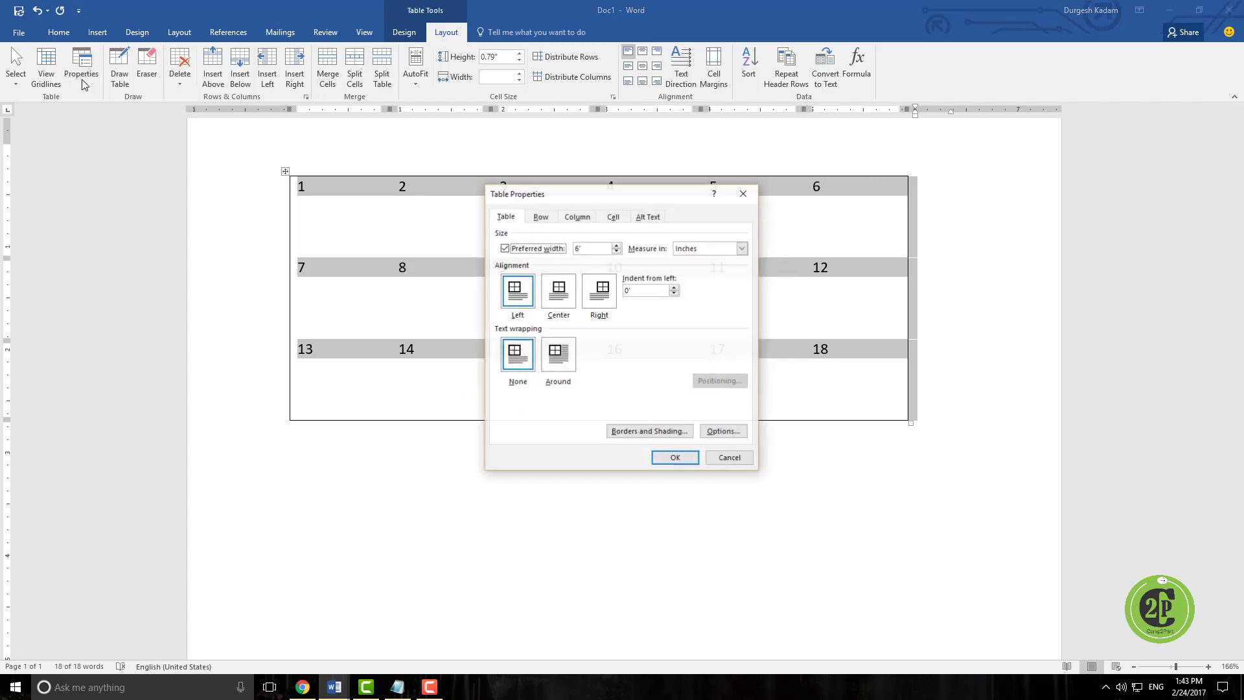
{"action": "key", "text": "Tab"}
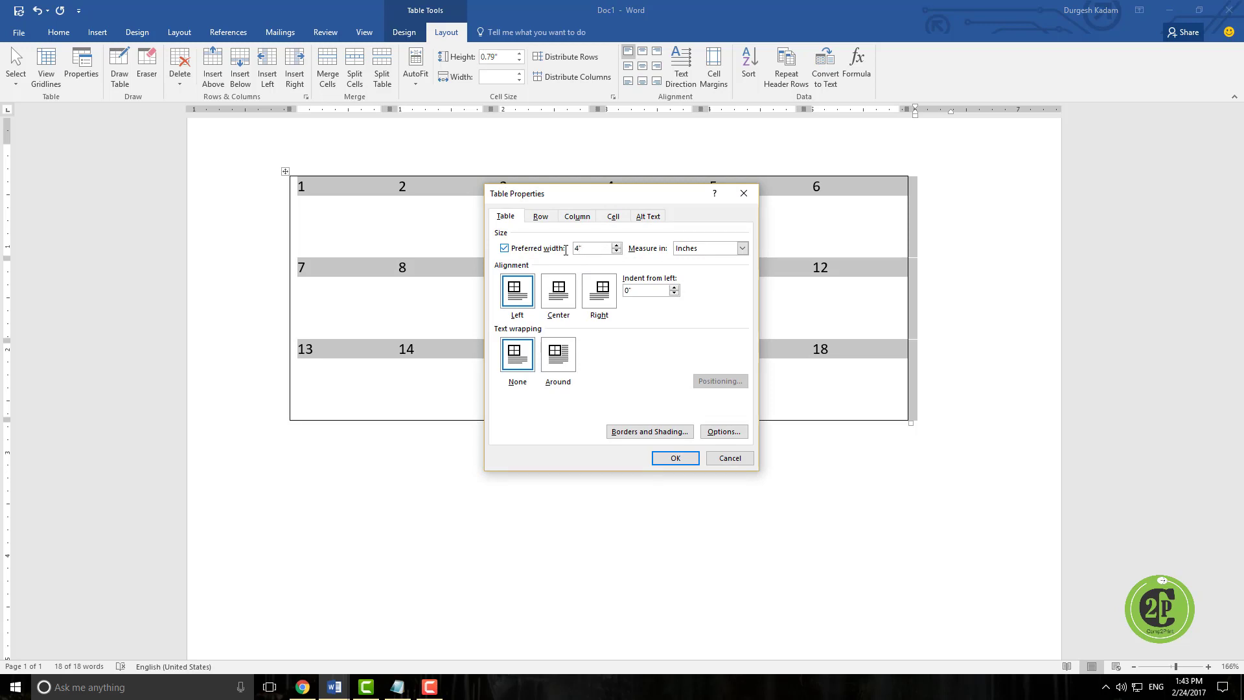
{"action": "key", "text": "Return"}
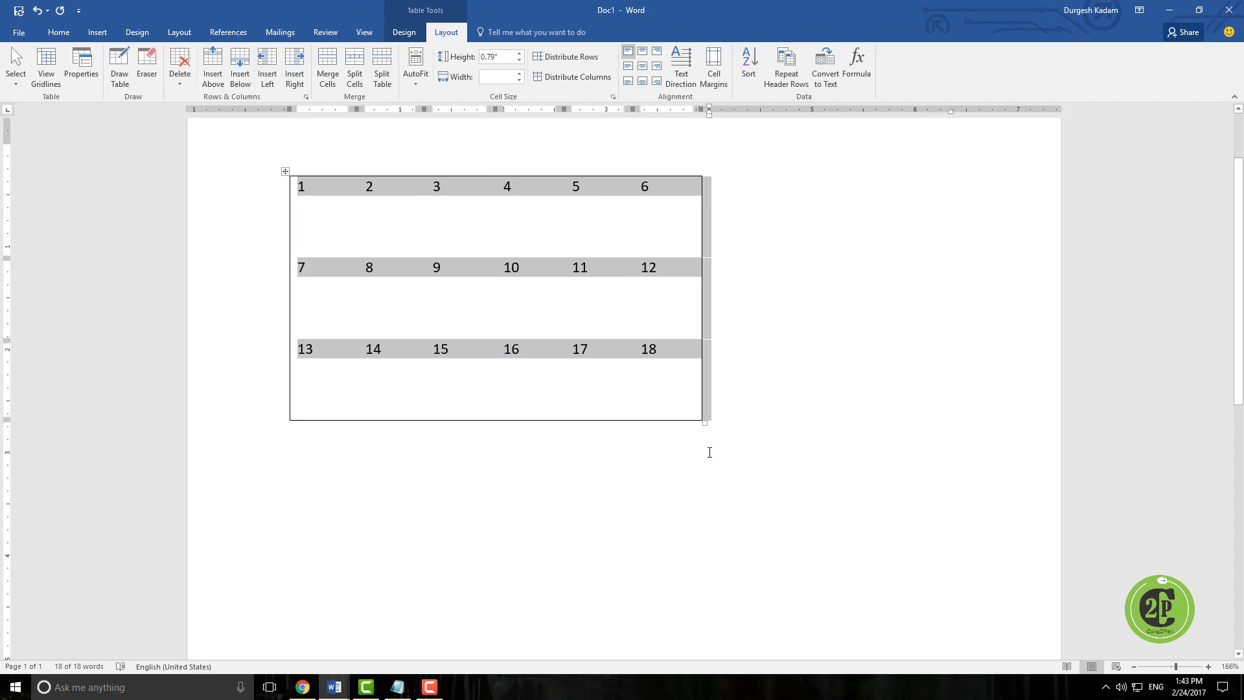
- Set the table's alignment on the page to Right in its properties
{"action": "left_click", "coordinate": [81, 66]}
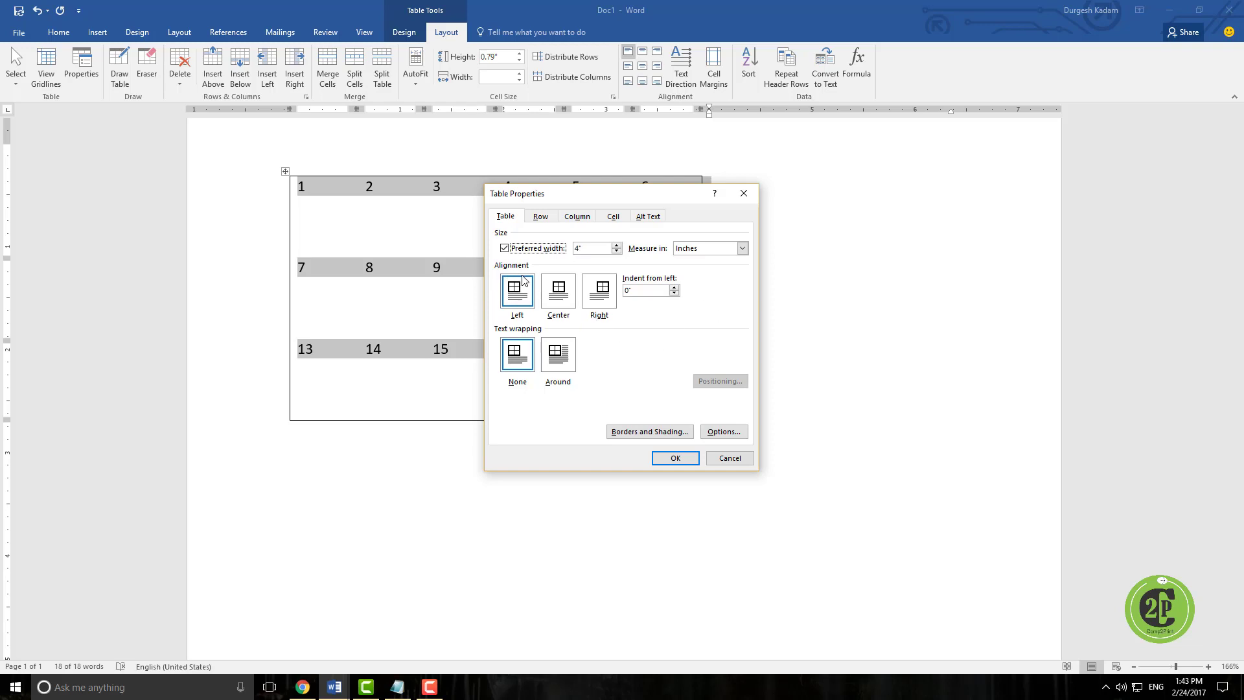
{"action": "left_click", "coordinate": [596, 298]}
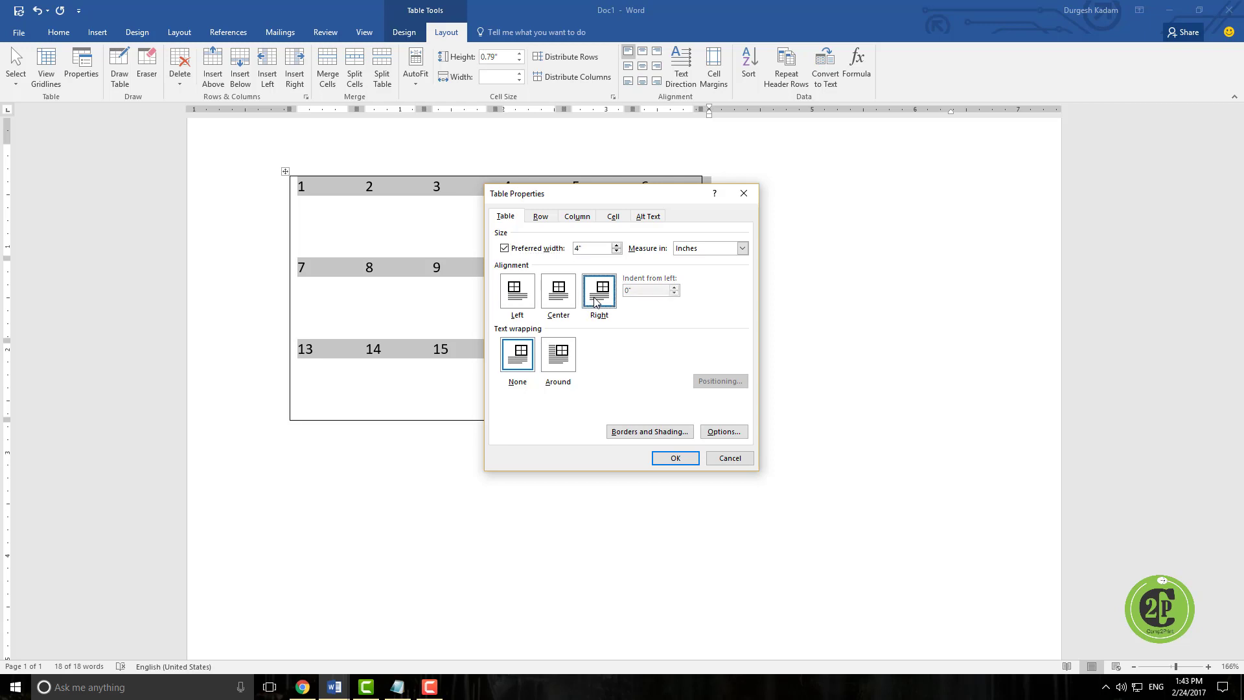
{"action": "left_click", "coordinate": [674, 458]}
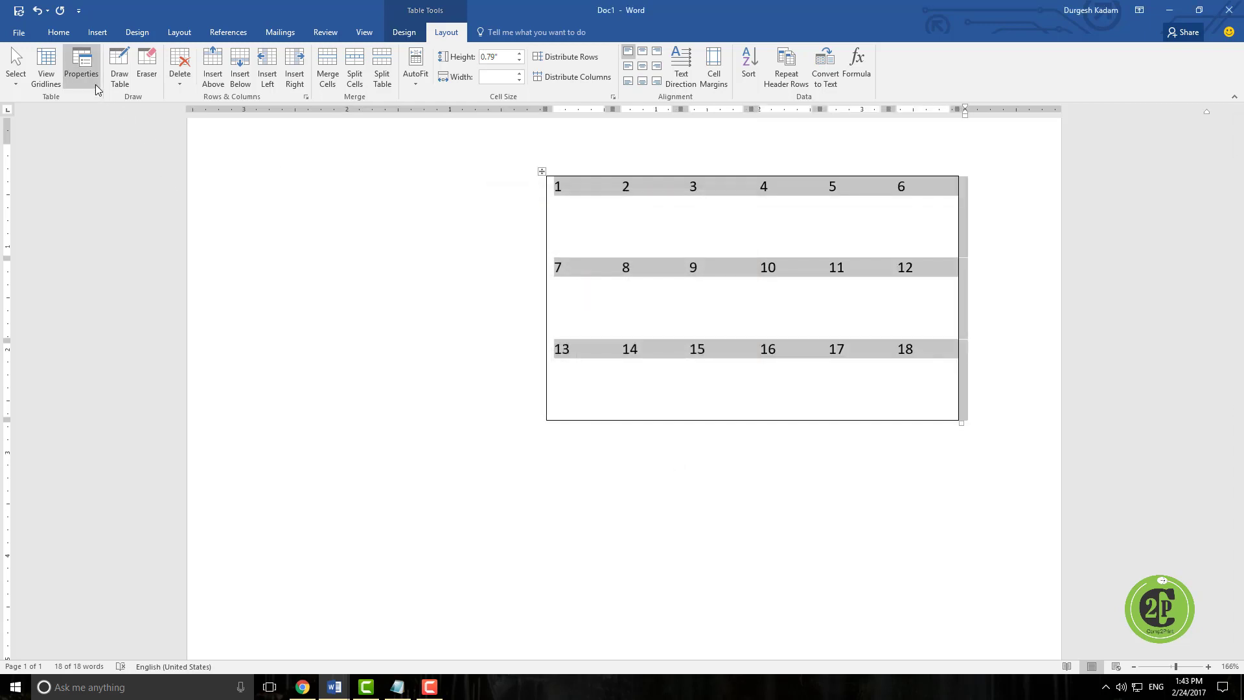
- Set the table's alignment on the page to Center in its properties
{"action": "left_click", "coordinate": [82, 68]}
{"action": "left_click", "coordinate": [562, 301]}
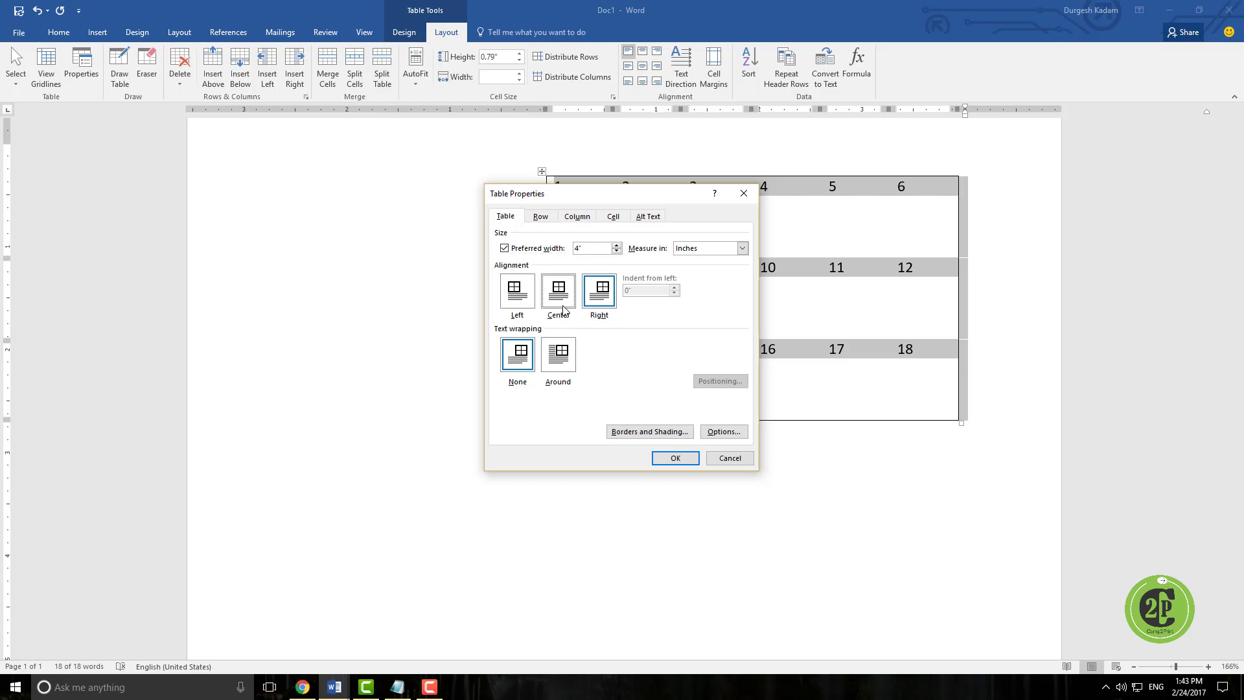
{"action": "left_click", "coordinate": [674, 458]}
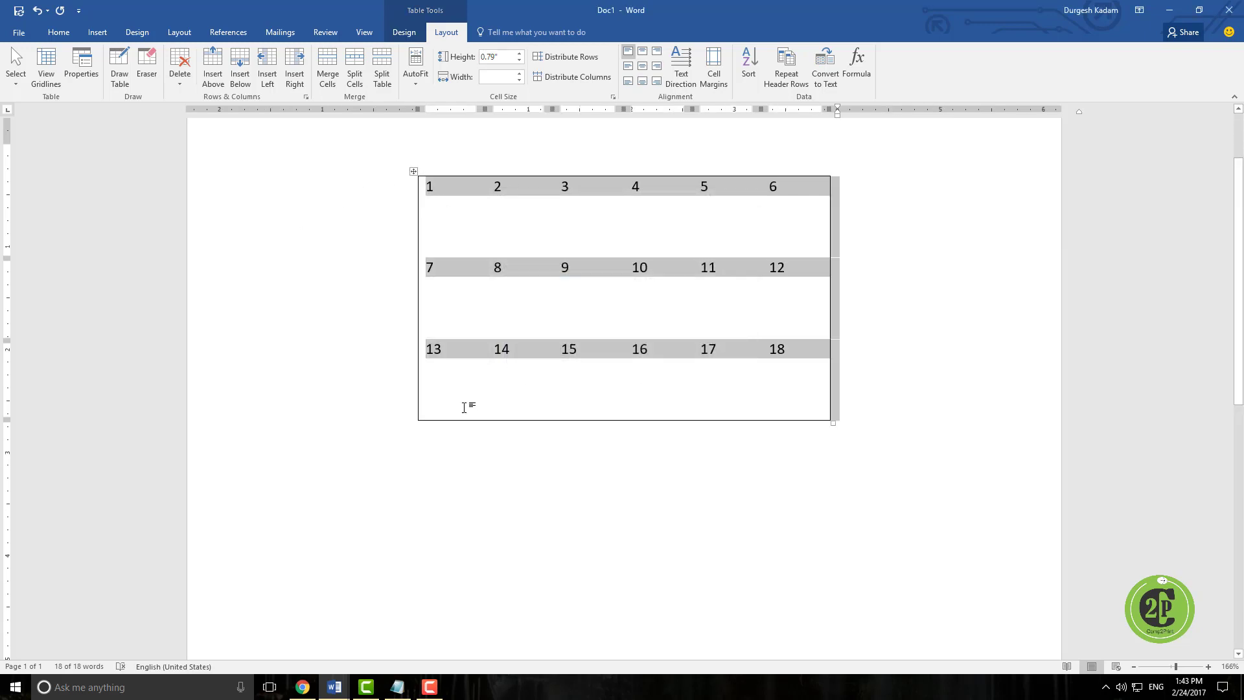
- Generate sample paragraphs on the empty line above the table with =rand()
{"action": "scroll", "coordinate": [454, 433], "scroll_direction": "up", "scroll_amount": 2}
{"action": "left_click", "coordinate": [430, 256]}
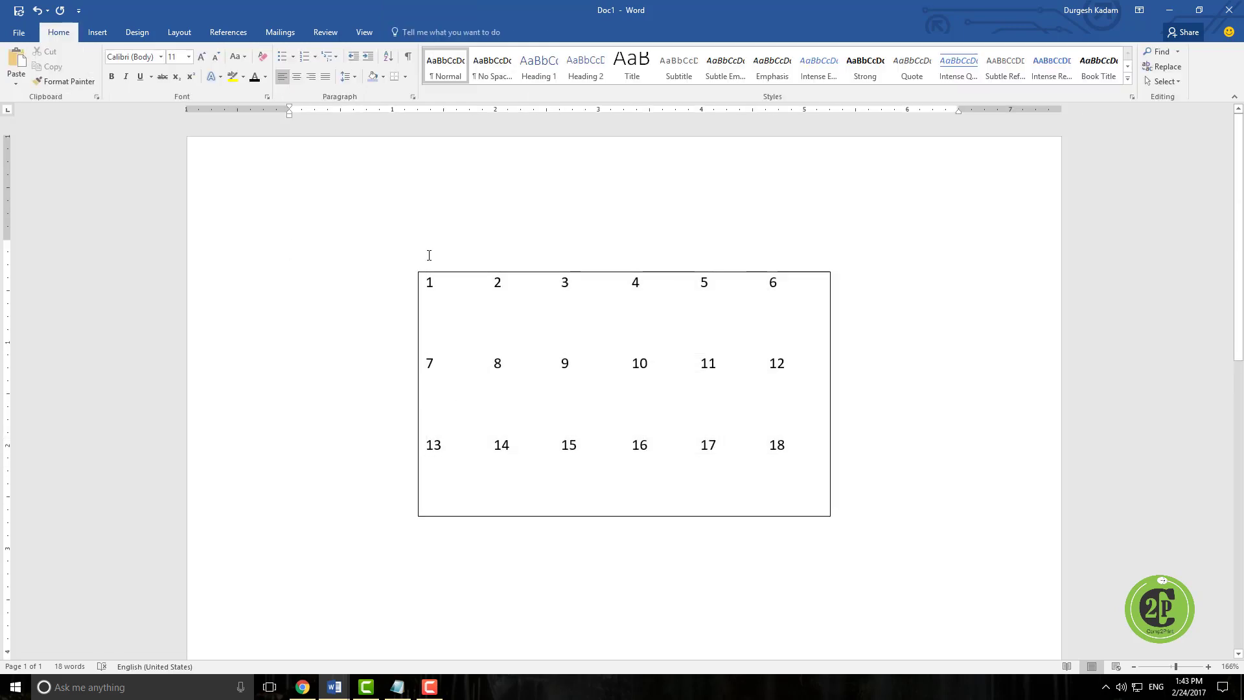
{"action": "type", "text": "="}
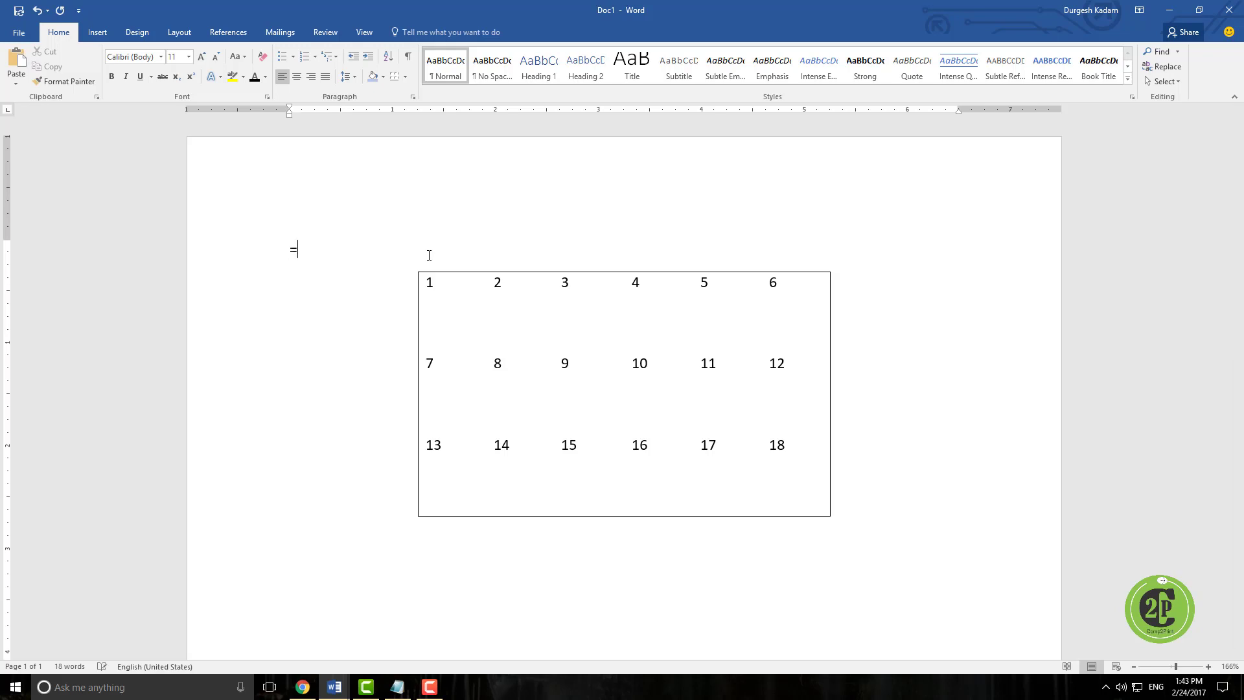
{"action": "type", "text": "rand()"}
{"action": "key", "text": "Return"}
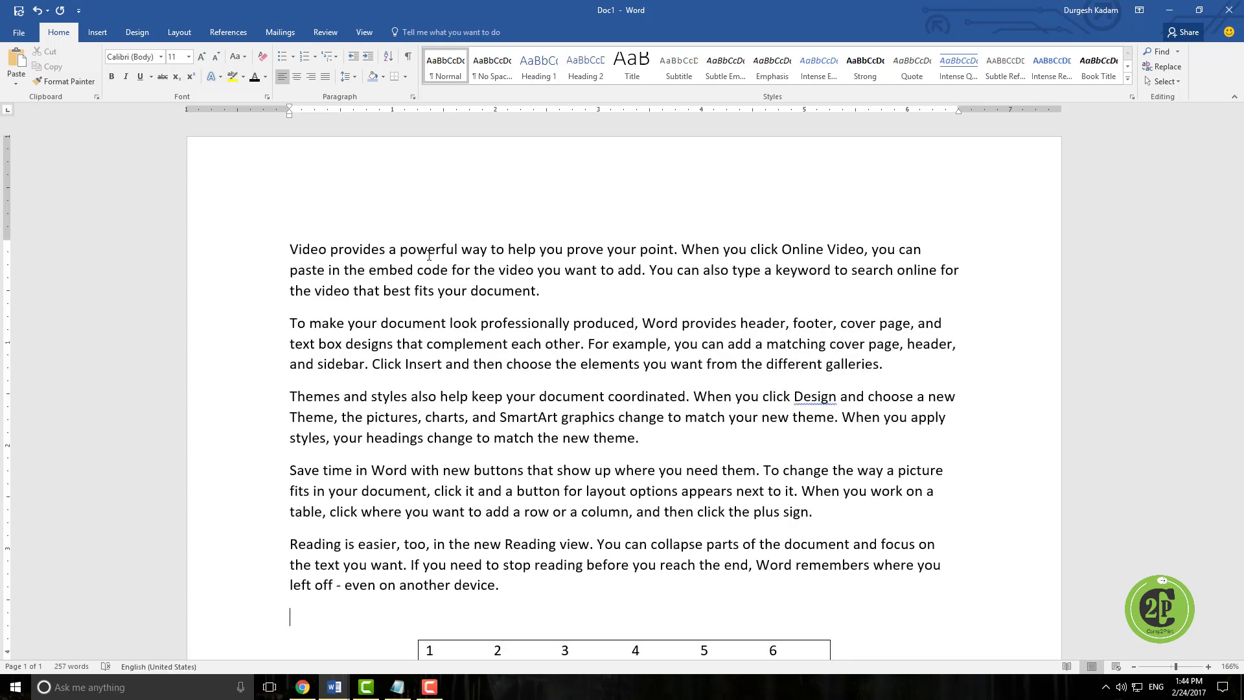
- Move the table up into the sample text, next to the second paragraph
{"action": "scroll", "coordinate": [339, 302], "scroll_direction": "down", "scroll_amount": 3}
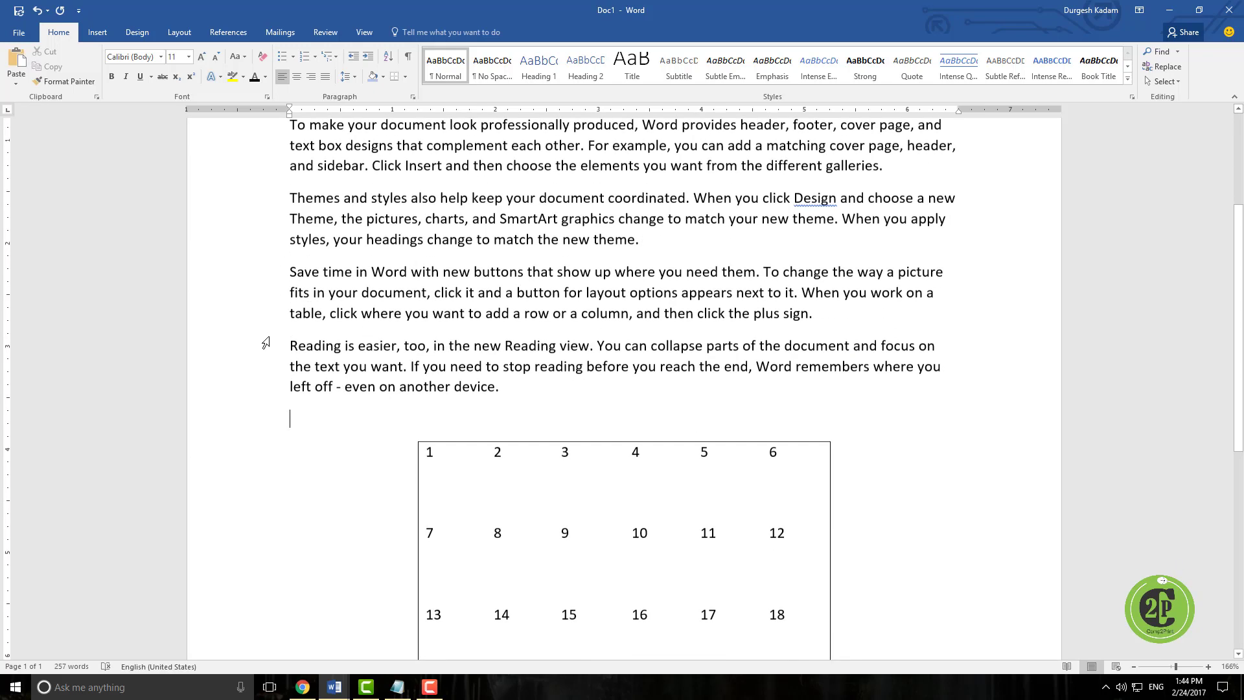
{"action": "left_click", "coordinate": [418, 438]}
{"action": "left_click_drag", "start_coordinate": [415, 438], "coordinate": [403, 127]}
{"action": "scroll", "coordinate": [430, 259], "scroll_direction": "up", "scroll_amount": 2}
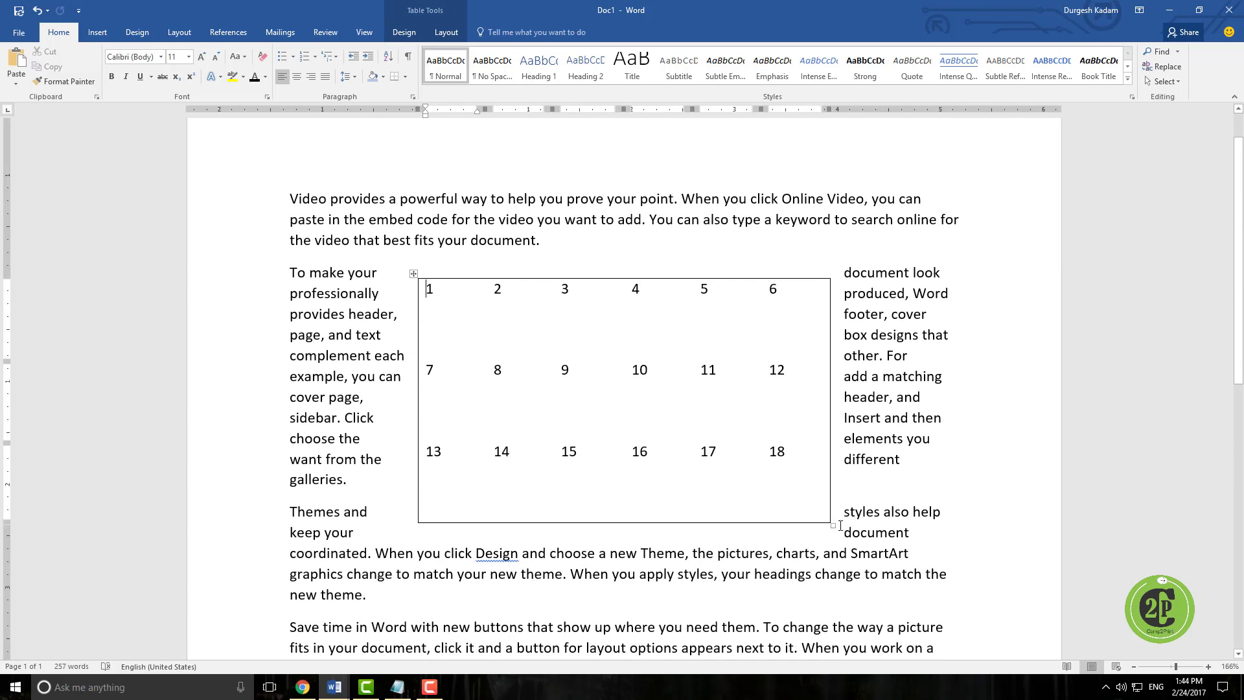
- Set the table's text wrapping to None in its properties and apply it
{"action": "left_click", "coordinate": [447, 32]}
{"action": "left_click", "coordinate": [81, 65]}
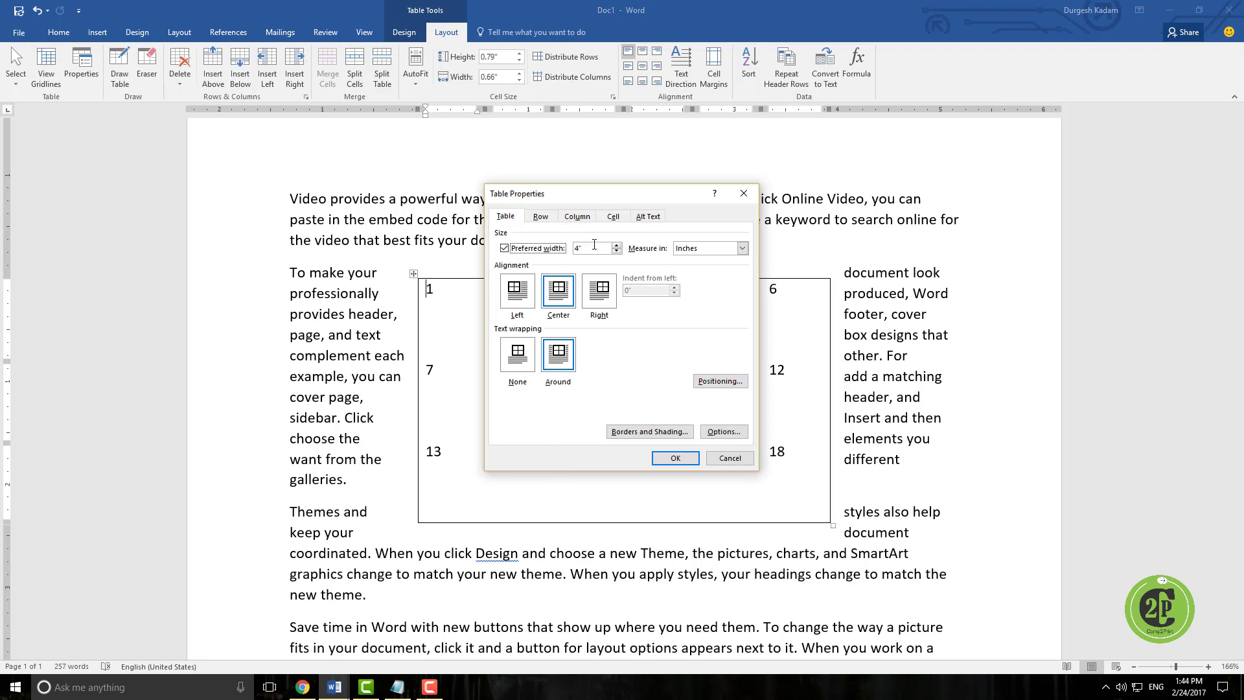
{"action": "left_click_drag", "start_coordinate": [623, 197], "coordinate": [744, 174]}
{"action": "left_click", "coordinate": [638, 332]}
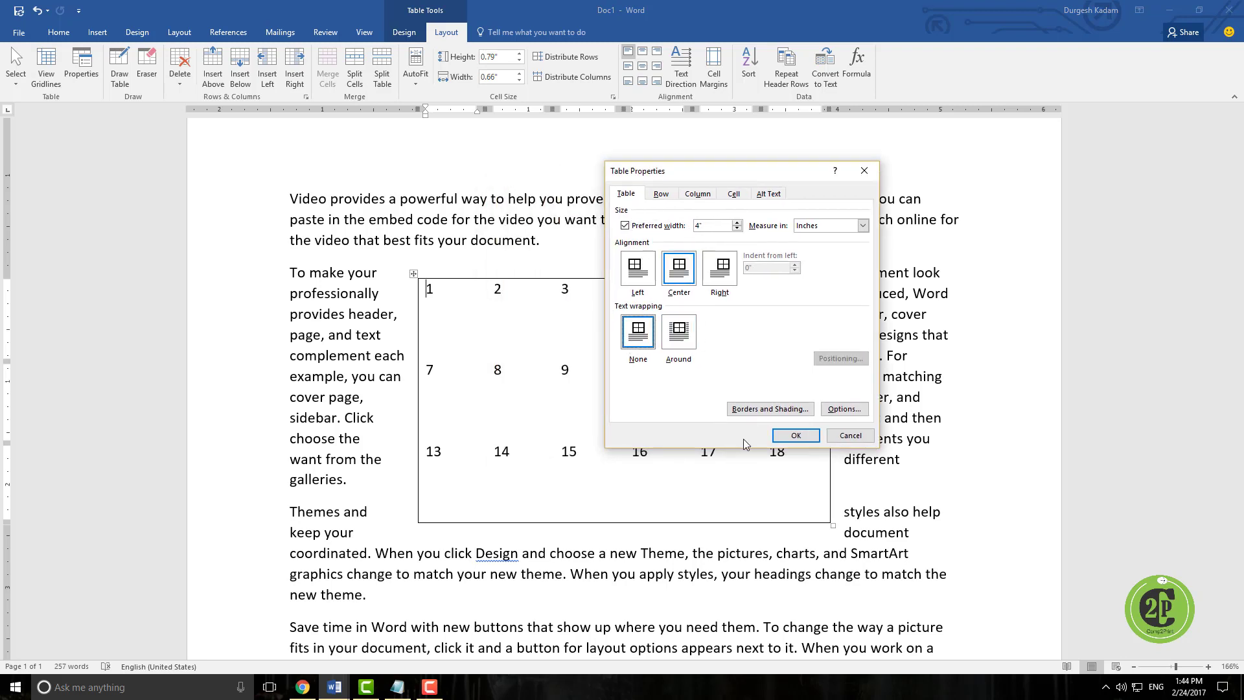
{"action": "left_click", "coordinate": [795, 435]}
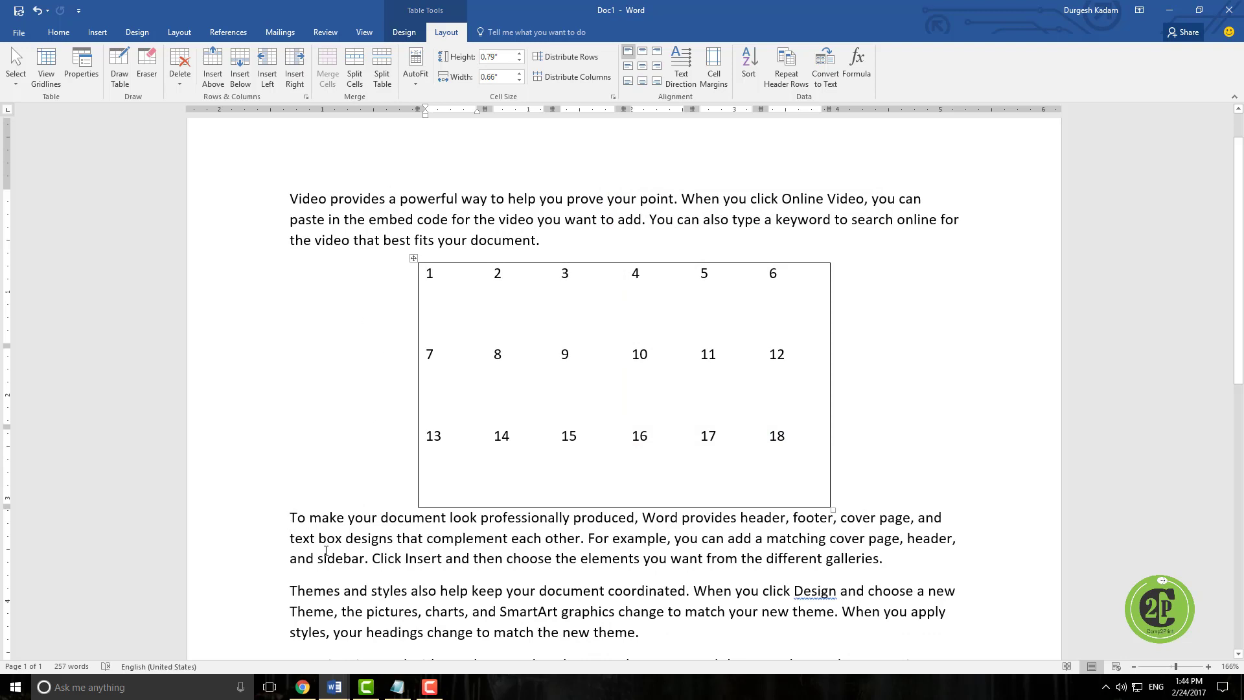
- Review the row and column properties, and set the vertical alignment of the cell containing 1 to Center
{"action": "mouse_move", "coordinate": [400, 499]}
{"action": "left_click", "coordinate": [81, 65]}
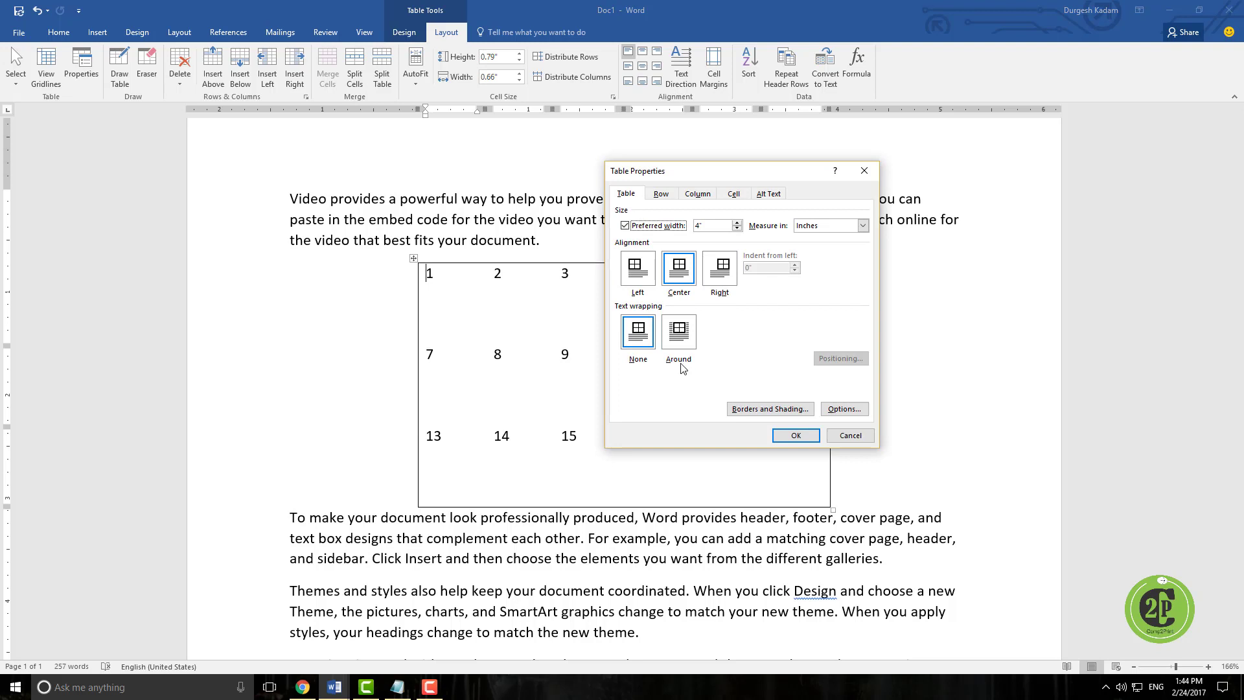
{"action": "left_click", "coordinate": [664, 196]}
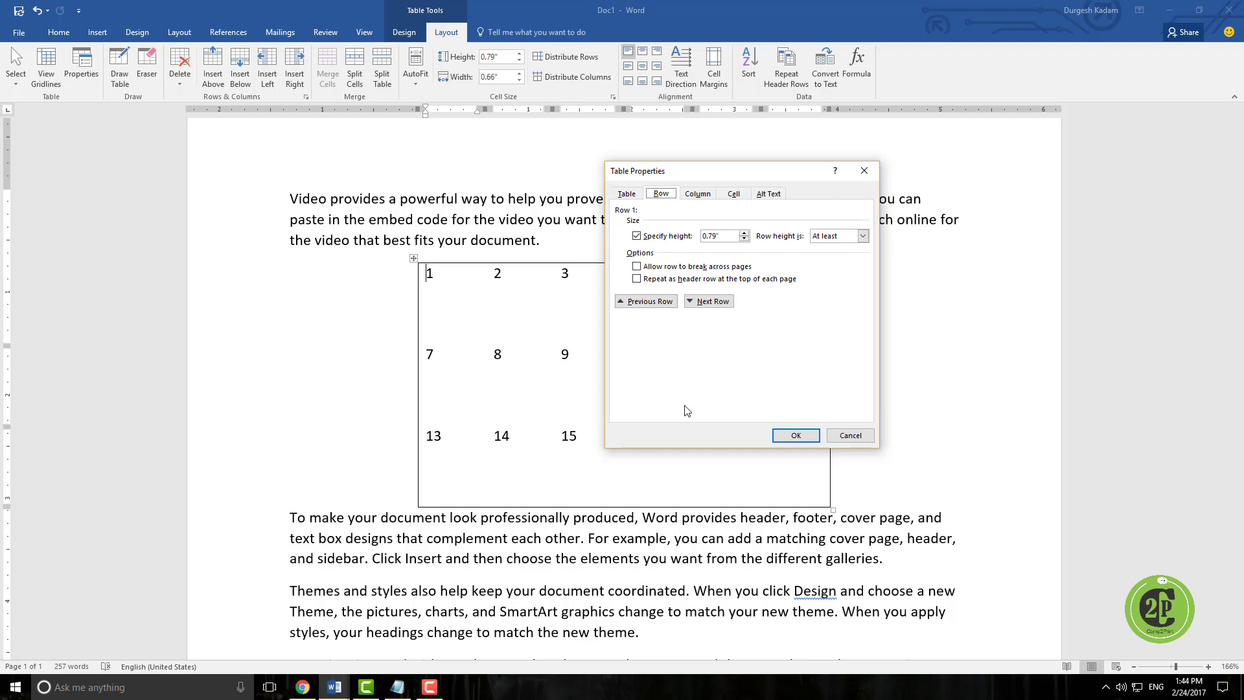
{"action": "left_click", "coordinate": [694, 193]}
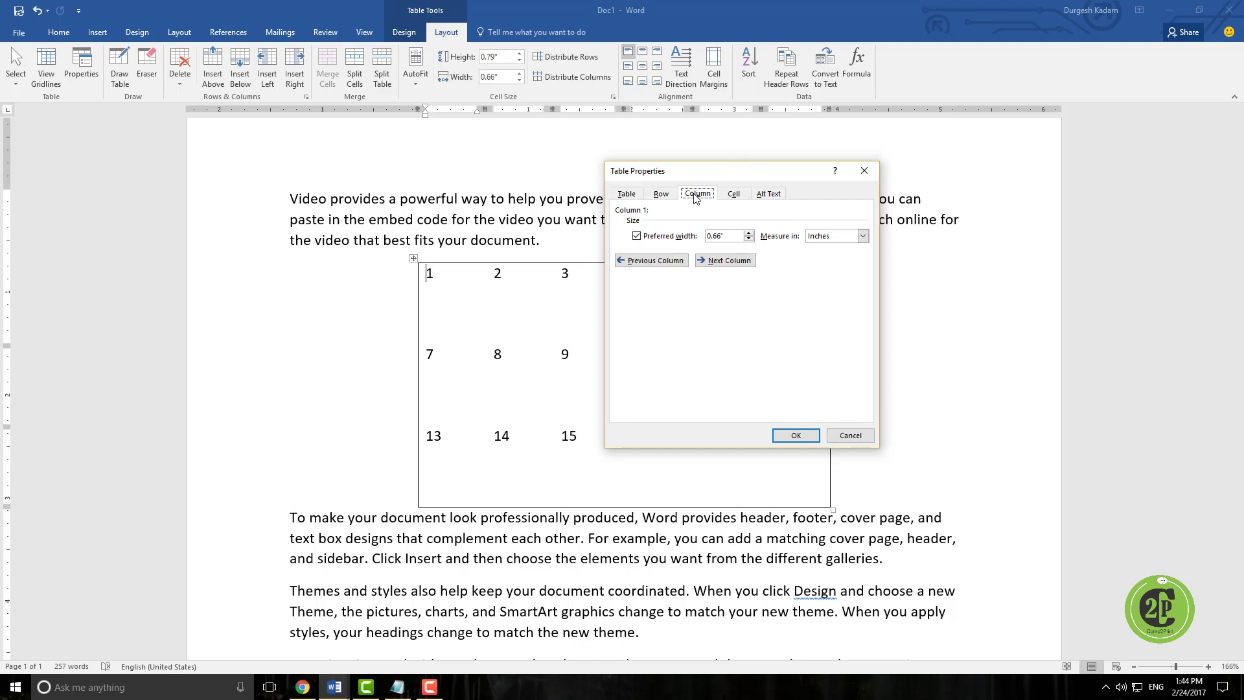
{"action": "left_click", "coordinate": [733, 194]}
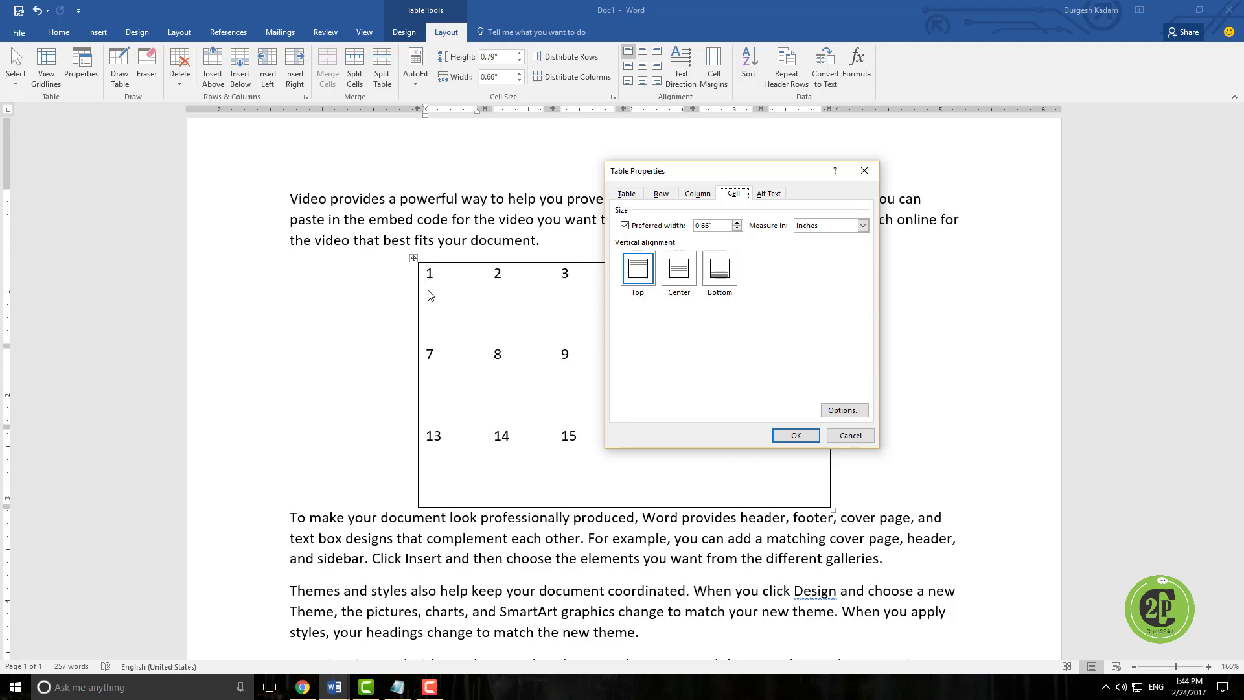
{"action": "left_click", "coordinate": [682, 275]}
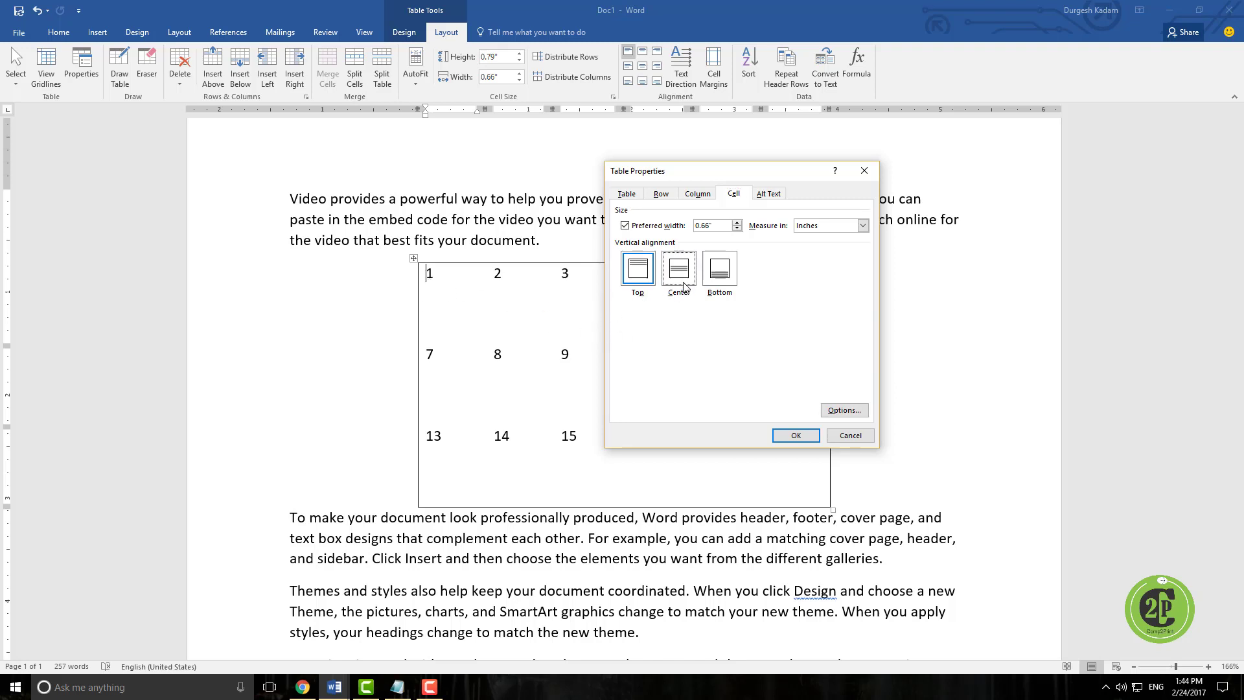
{"action": "left_click", "coordinate": [788, 438]}
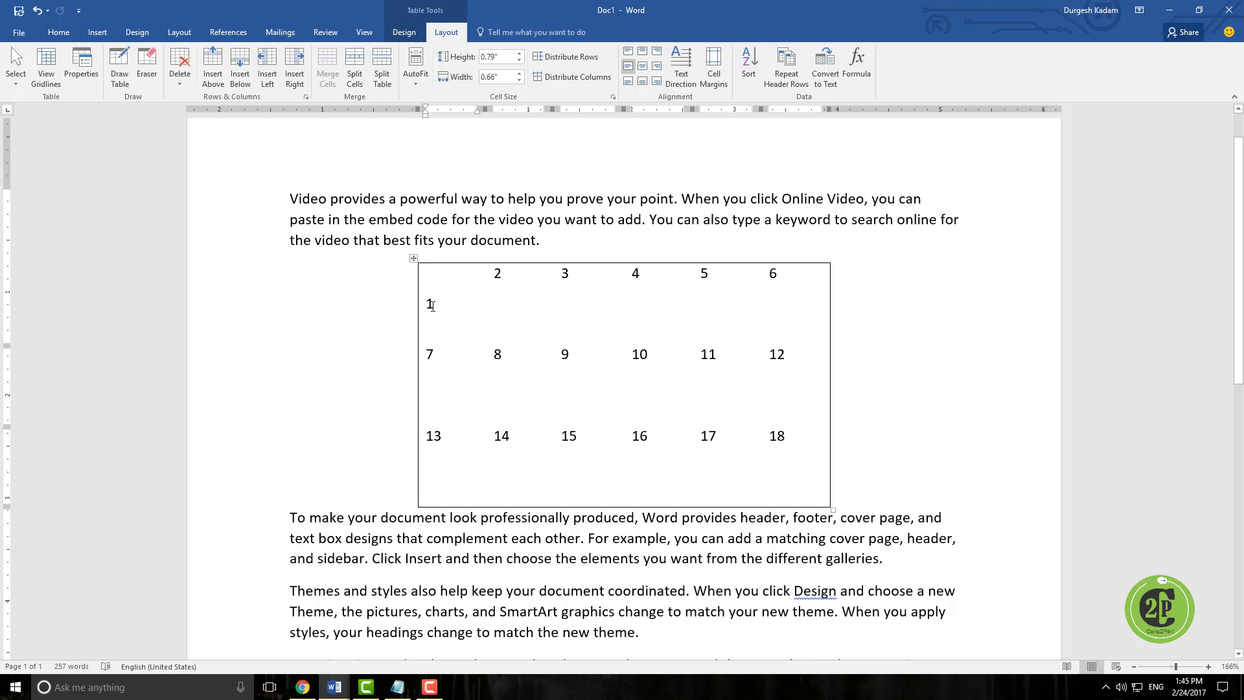
- Select the whole table and set the vertical alignment of all its cells to Center
{"action": "left_click", "coordinate": [413, 258]}
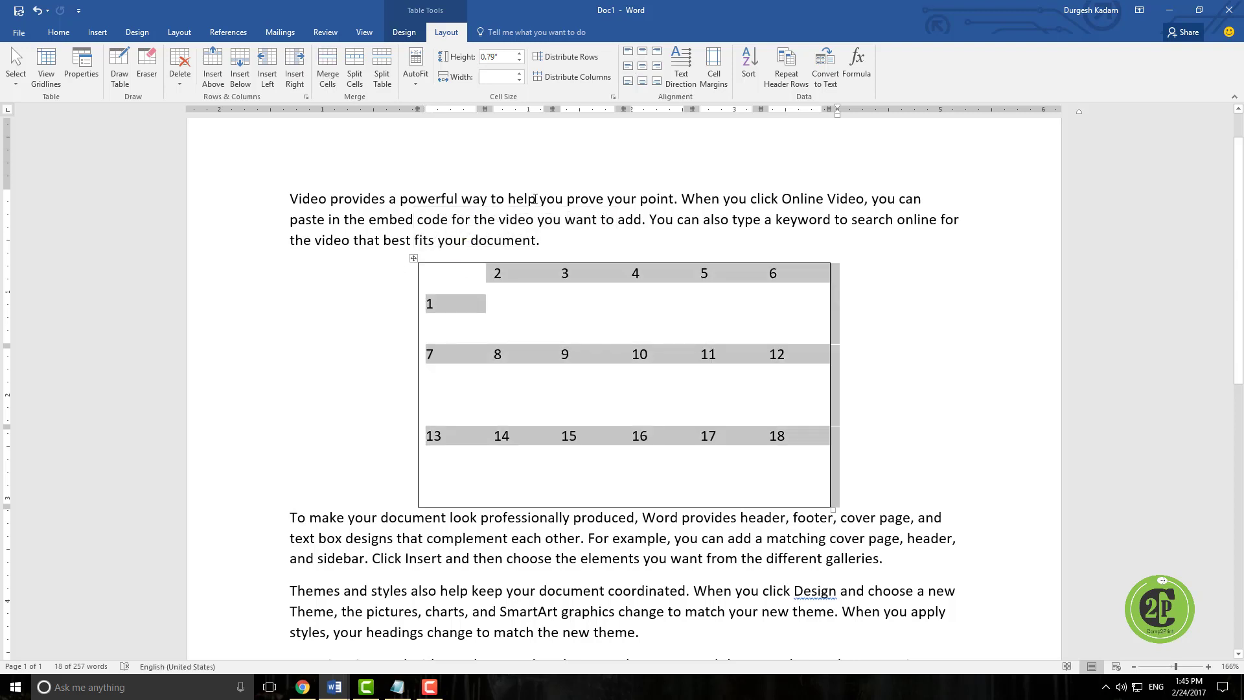
{"action": "left_click", "coordinate": [76, 68]}
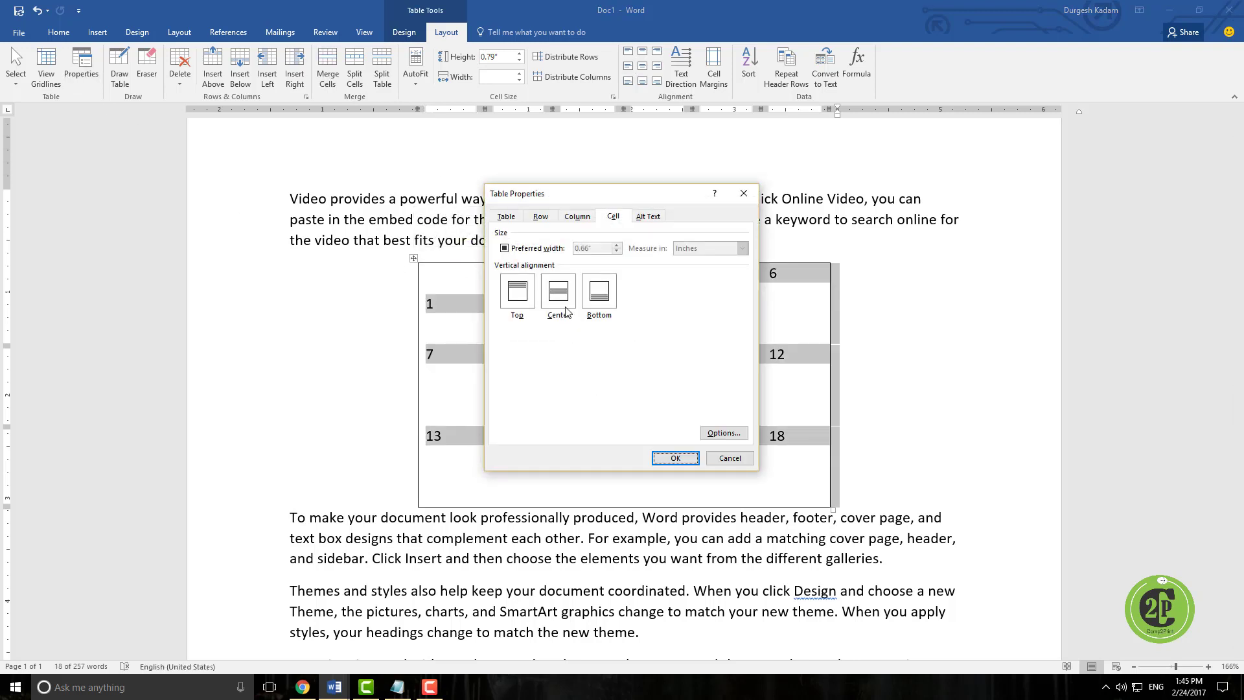
{"action": "left_click", "coordinate": [561, 304]}
{"action": "left_click", "coordinate": [667, 456]}
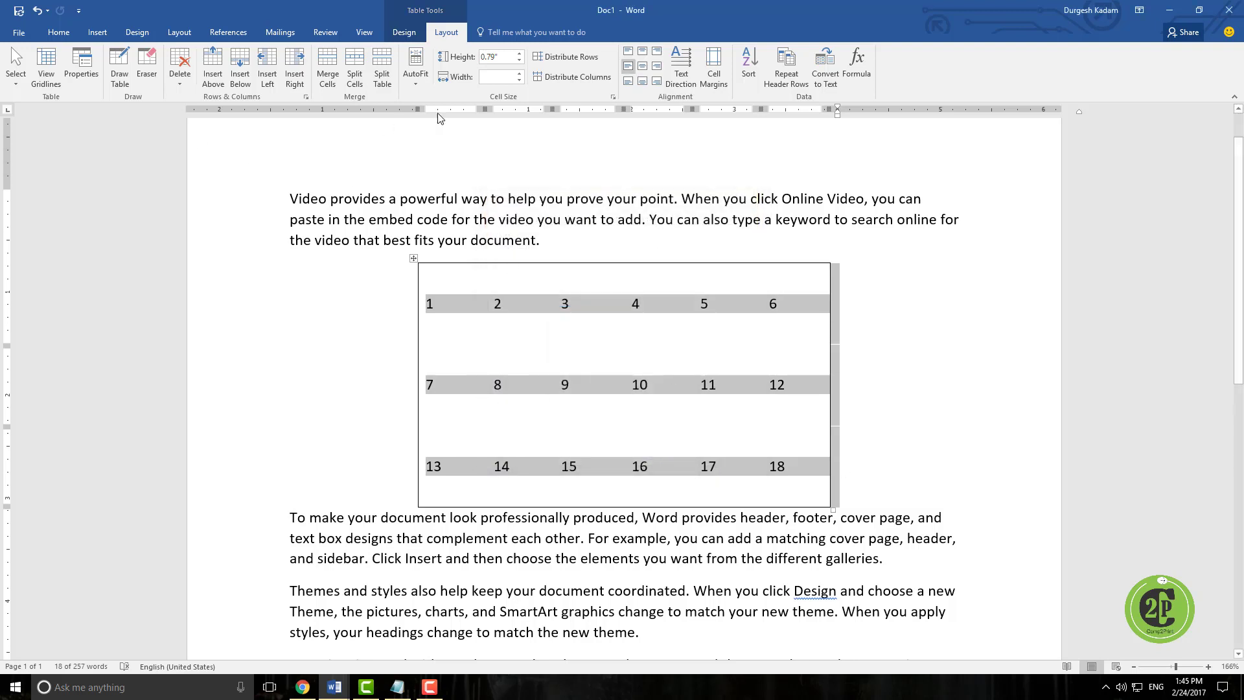
- Apply All Borders to the selected table and deselect it
{"action": "left_click", "coordinate": [403, 32]}
{"action": "left_click", "coordinate": [960, 83]}
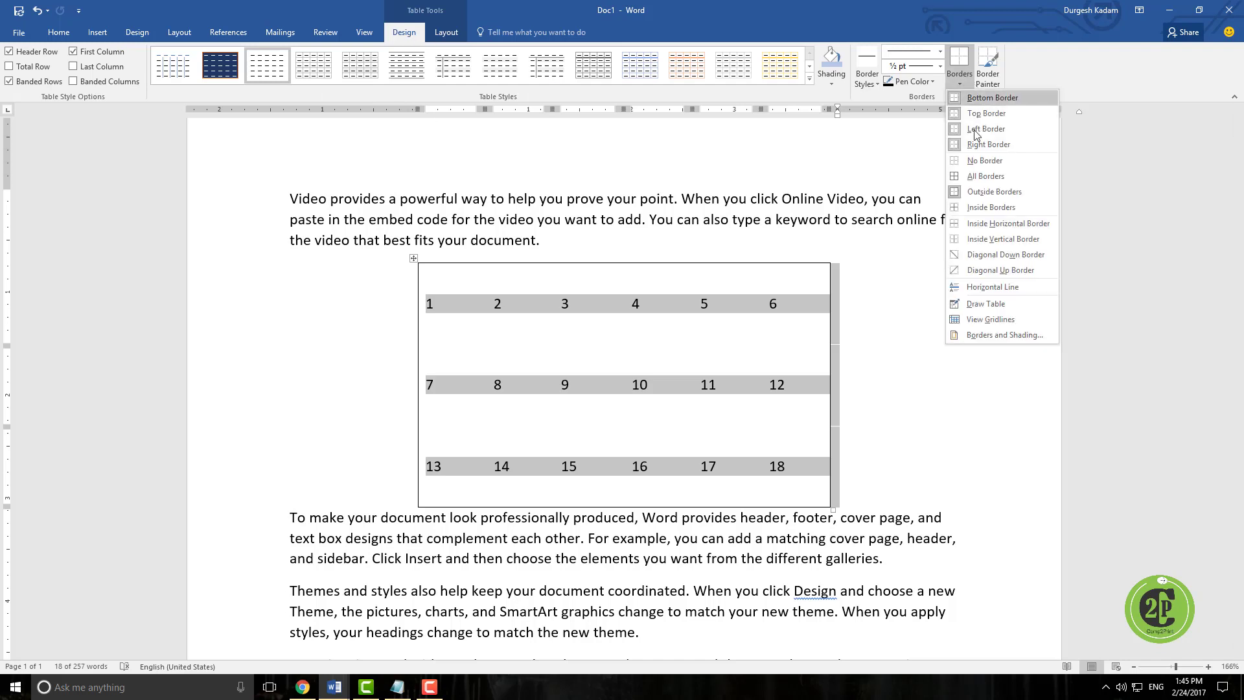
{"action": "left_click", "coordinate": [976, 174]}
{"action": "left_click", "coordinate": [470, 308]}
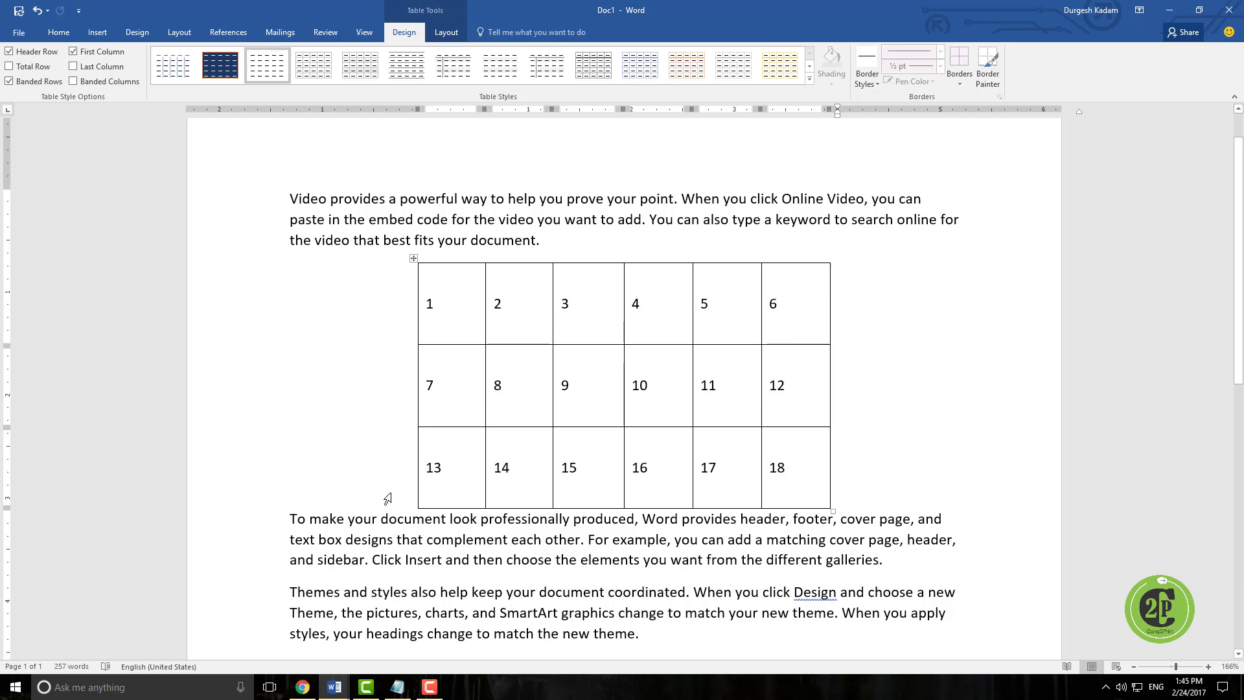
- Merge the cells containing 1, 2 and 3 by removing the borders between them with the table Eraser
{"action": "left_click", "coordinate": [453, 35]}
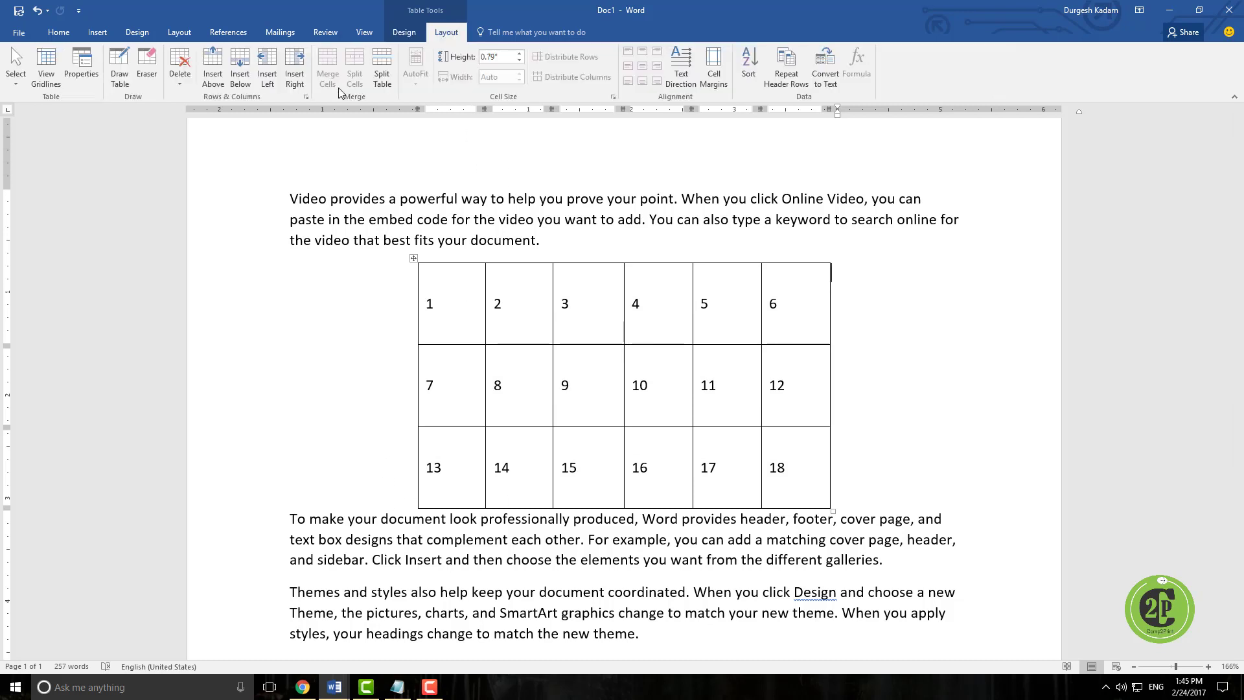
{"action": "left_click", "coordinate": [42, 77]}
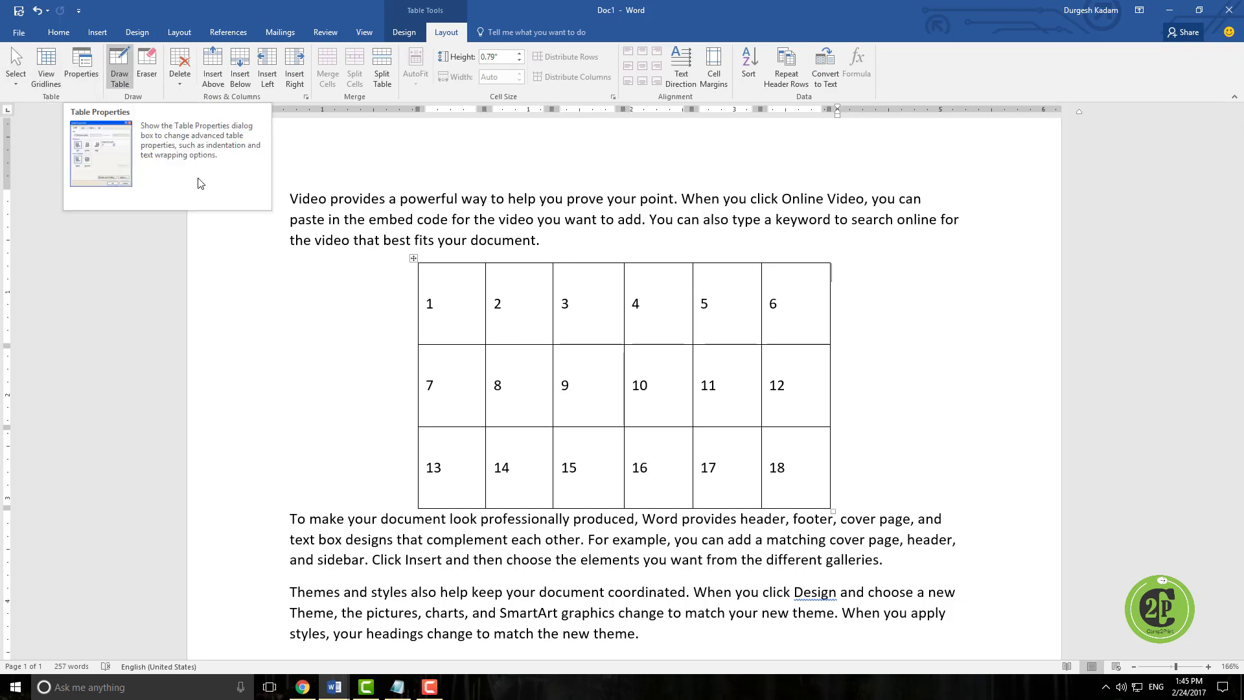
{"action": "left_click", "coordinate": [144, 76]}
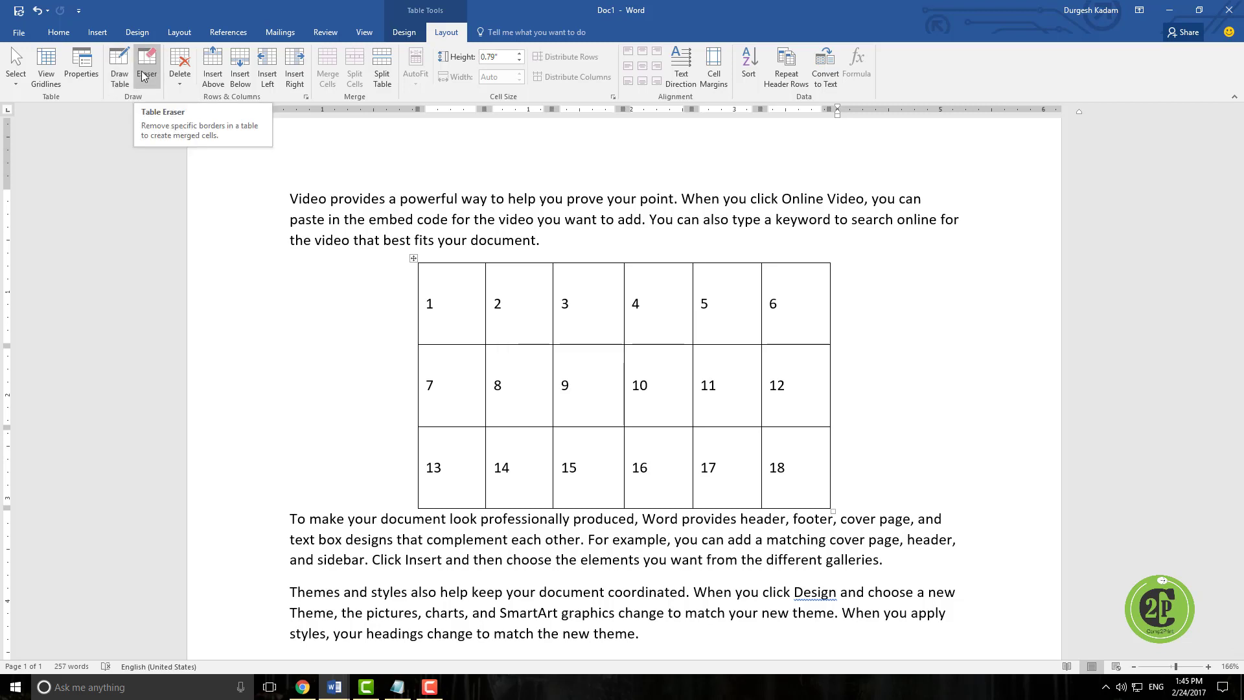
{"action": "left_click", "coordinate": [488, 292]}
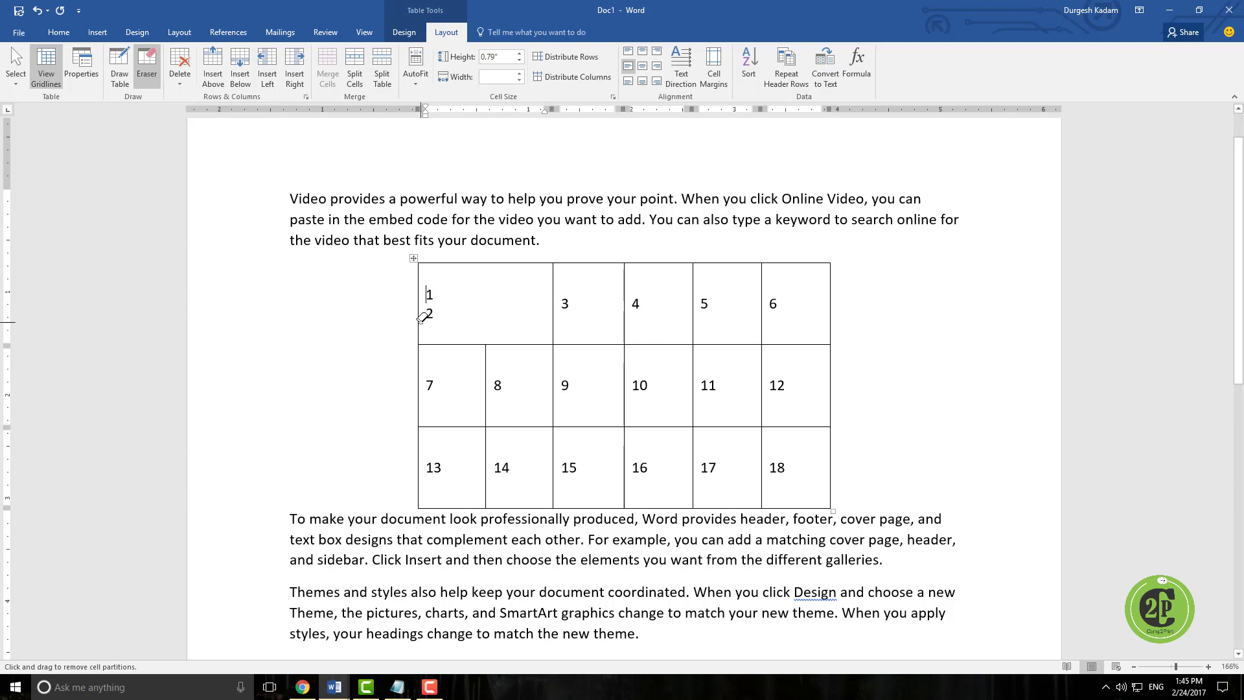
{"action": "left_click", "coordinate": [553, 293]}
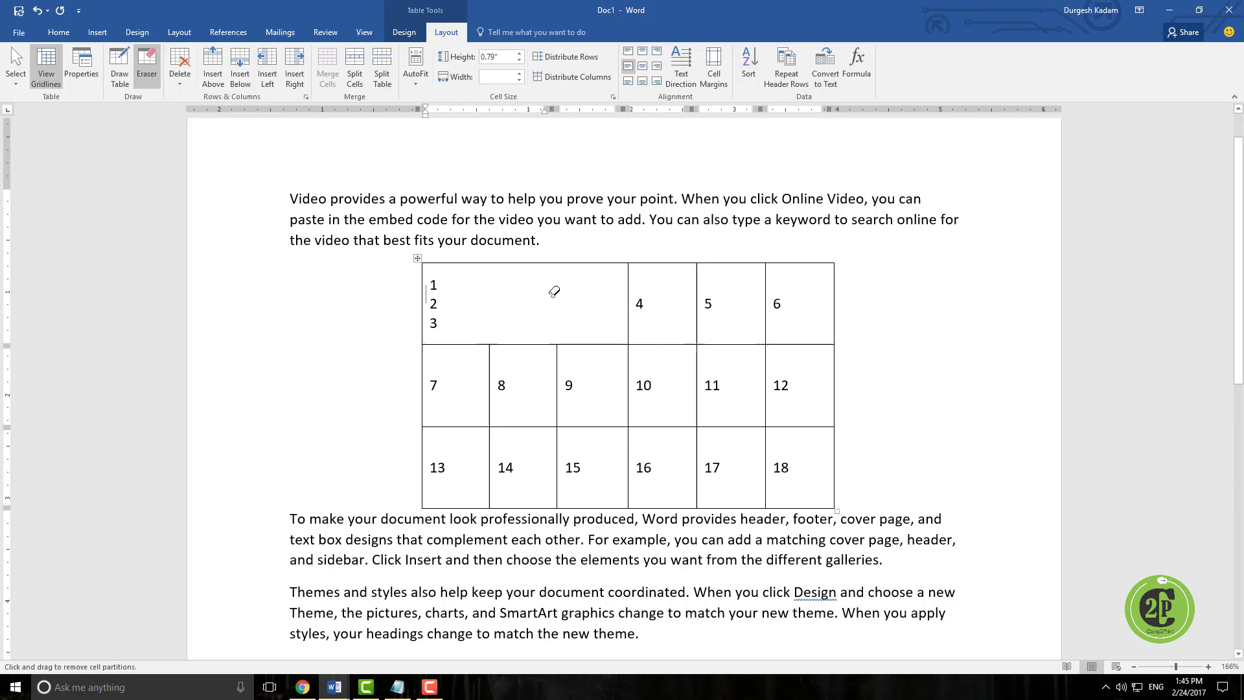
- Erase the border between the cells containing 9 and 10, and undo all the cell merges made with the Eraser
{"action": "left_click", "coordinate": [628, 387]}
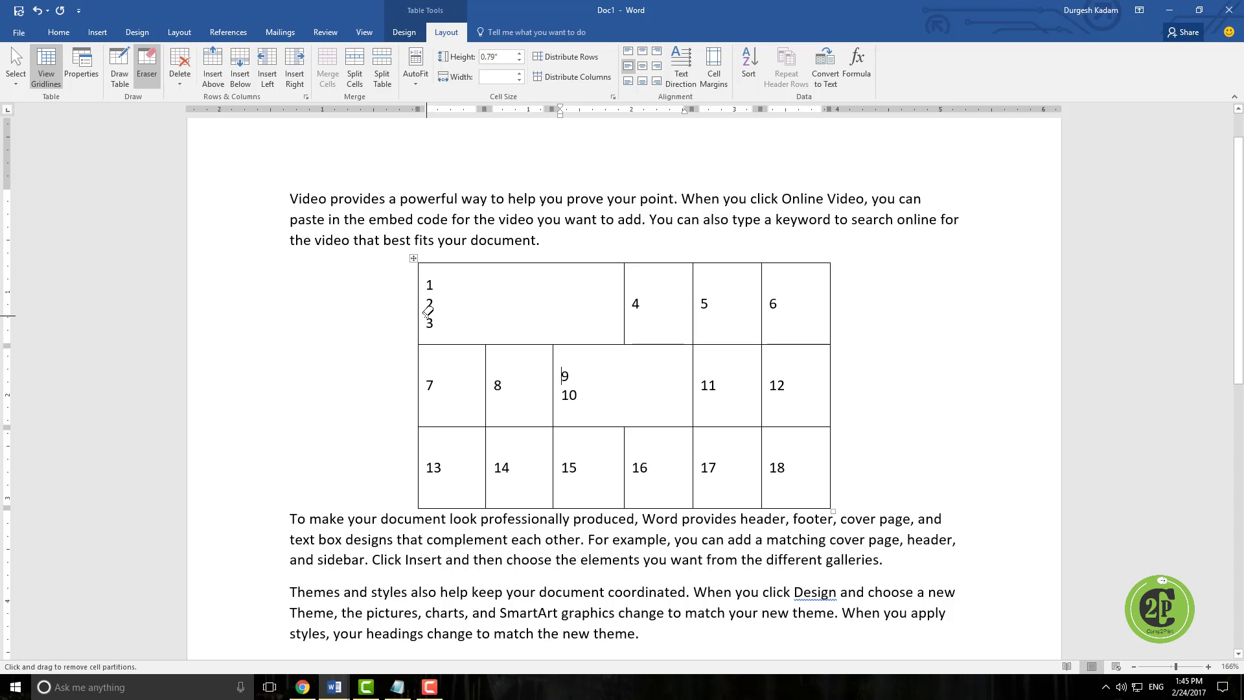
{"action": "key", "text": "ctrl+z"}
{"action": "key", "text": "ctrl+z"}
{"action": "key", "text": "ctrl+z"}
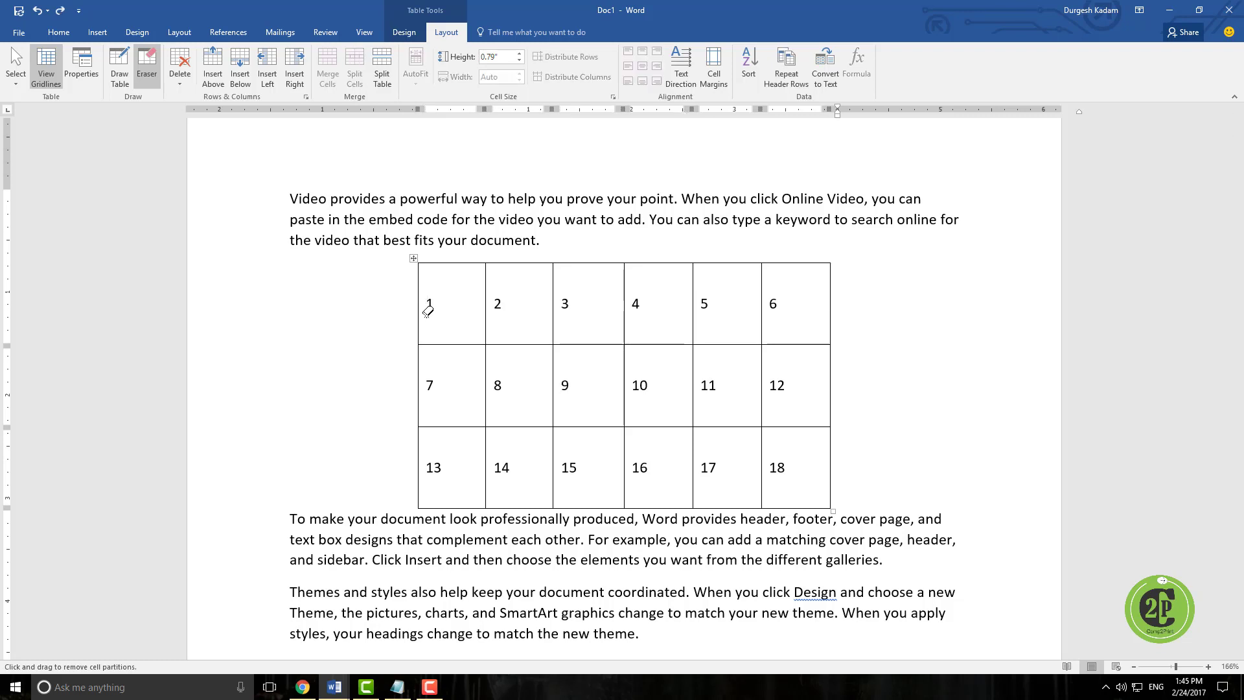
- Review the table deletion options, switch off the Eraser and select the whole table
{"action": "left_click", "coordinate": [185, 89]}
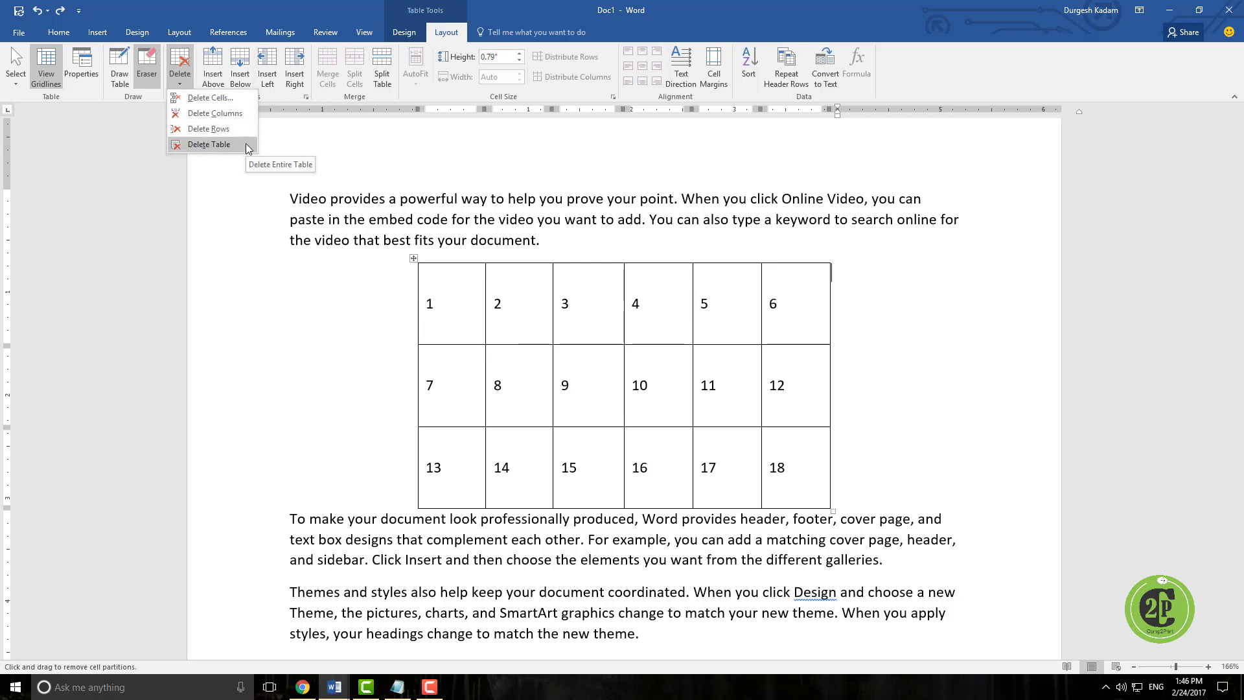
{"action": "left_click", "coordinate": [286, 92]}
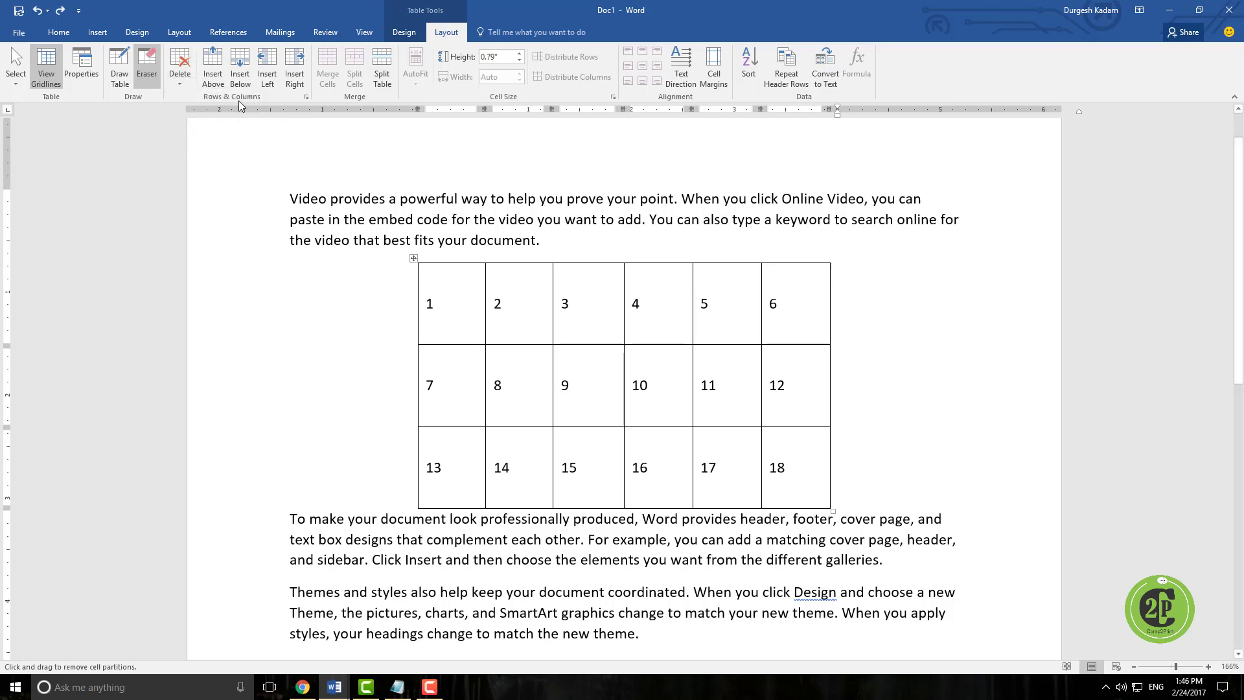
{"action": "left_click", "coordinate": [15, 70]}
{"action": "left_click", "coordinate": [348, 316]}
{"action": "left_click", "coordinate": [332, 314]}
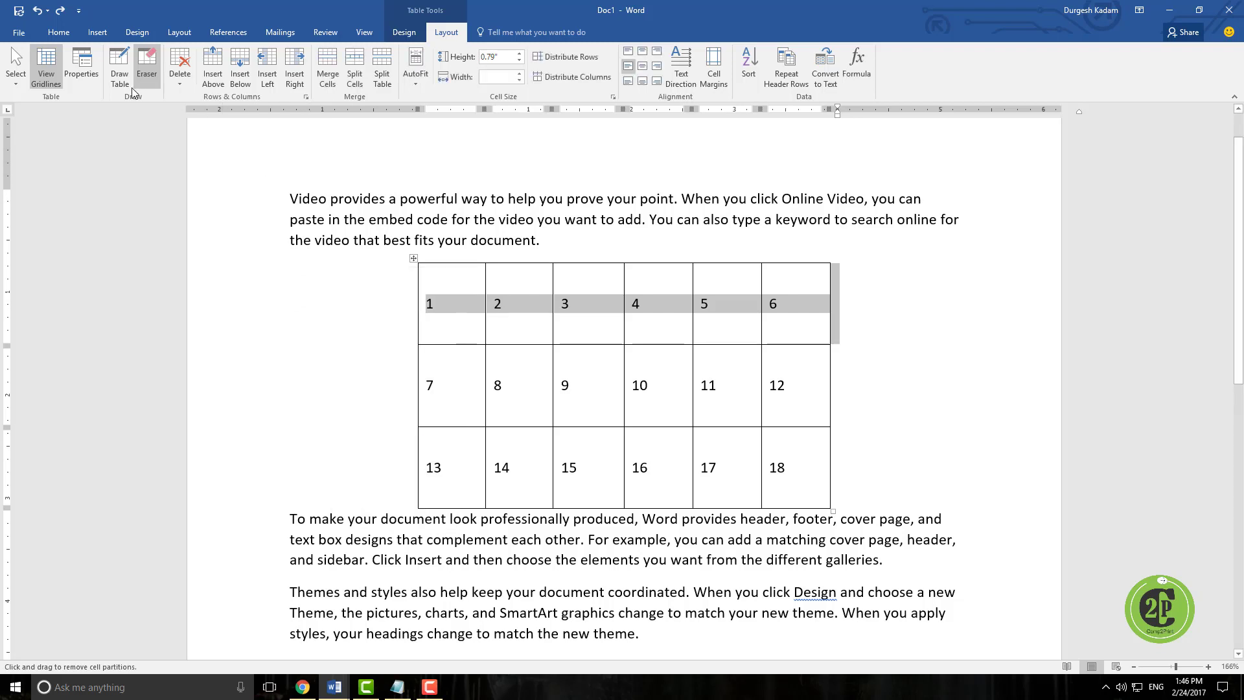
{"action": "left_click", "coordinate": [147, 73]}
{"action": "left_click", "coordinate": [413, 258]}
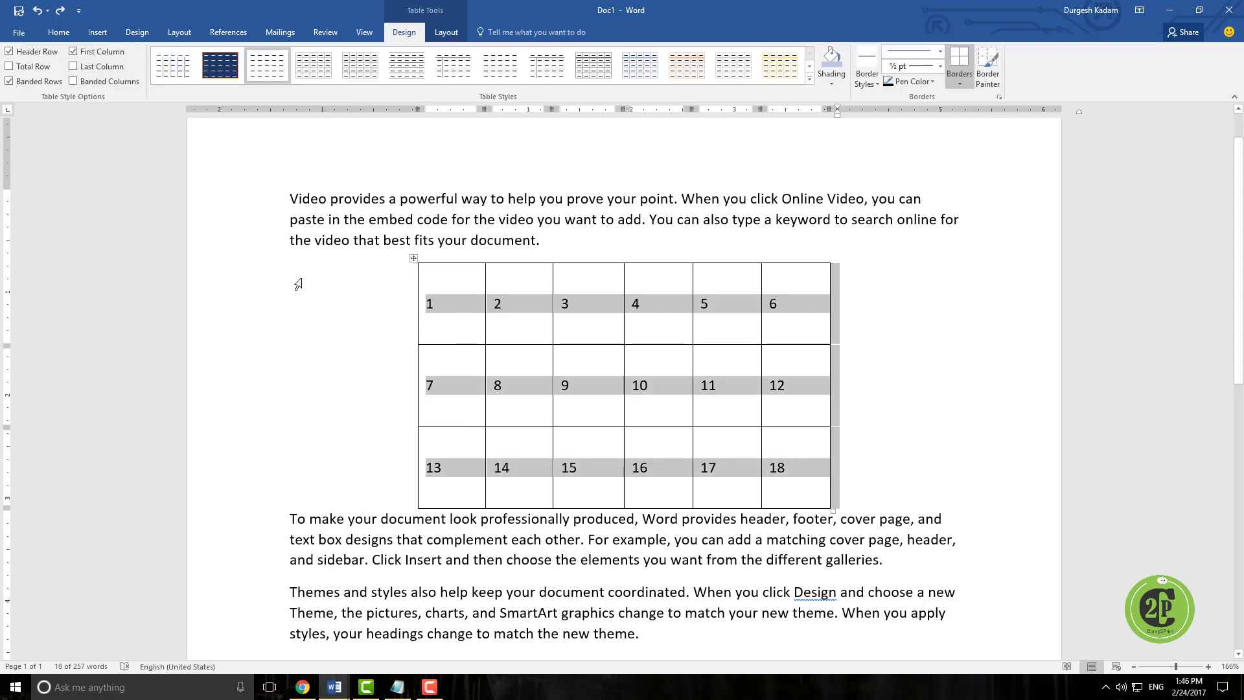
{"action": "left_click", "coordinate": [445, 31]}
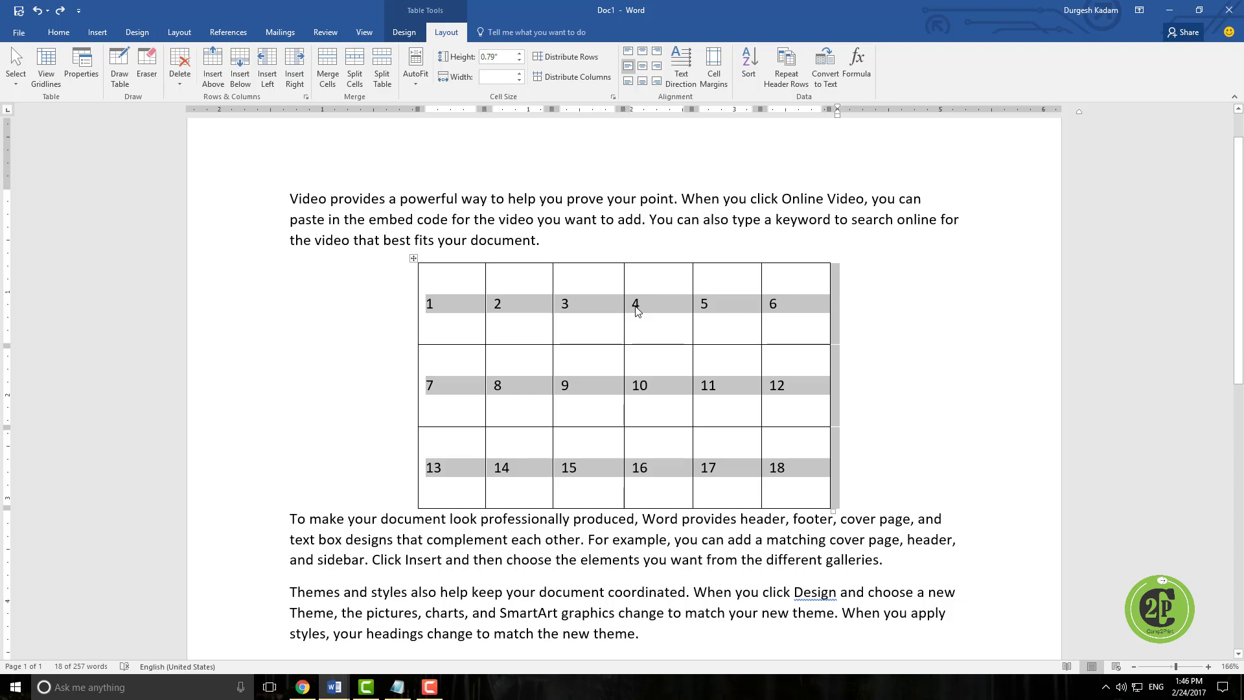
- Merge the cells containing 8 and 9 with Merge Cells and undo the merge
{"action": "left_click", "coordinate": [497, 388]}
{"action": "left_click_drag", "start_coordinate": [527, 388], "coordinate": [585, 383]}
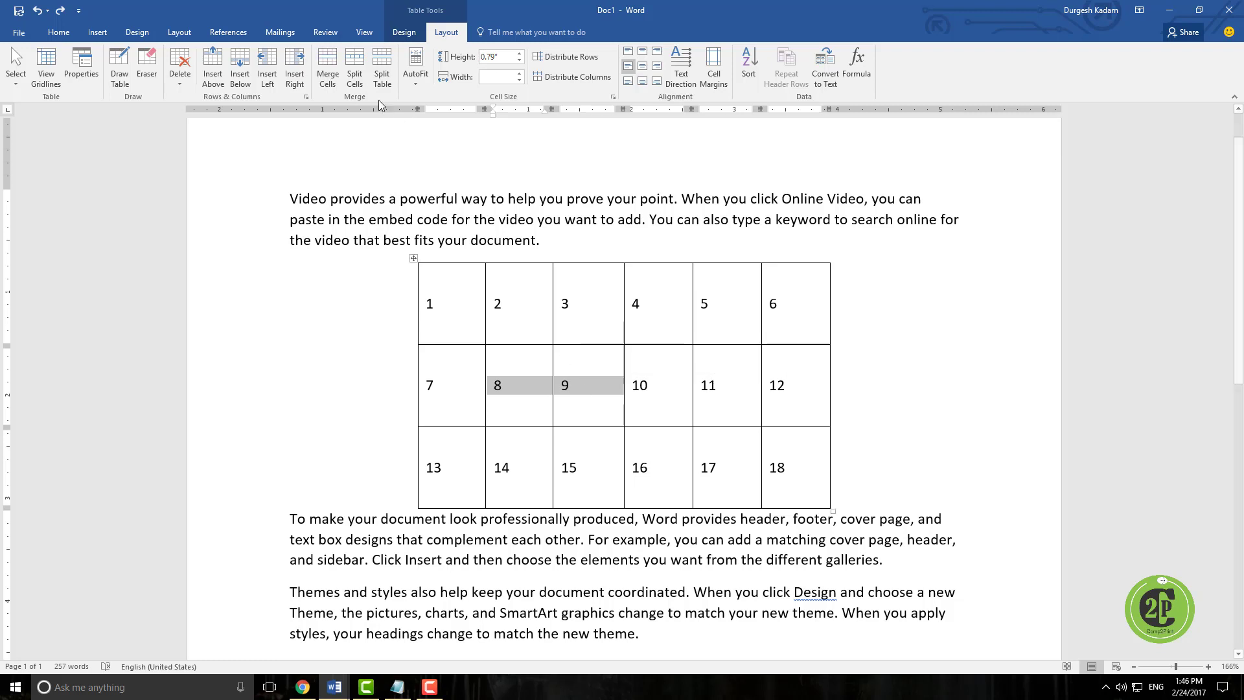
{"action": "left_click", "coordinate": [329, 78]}
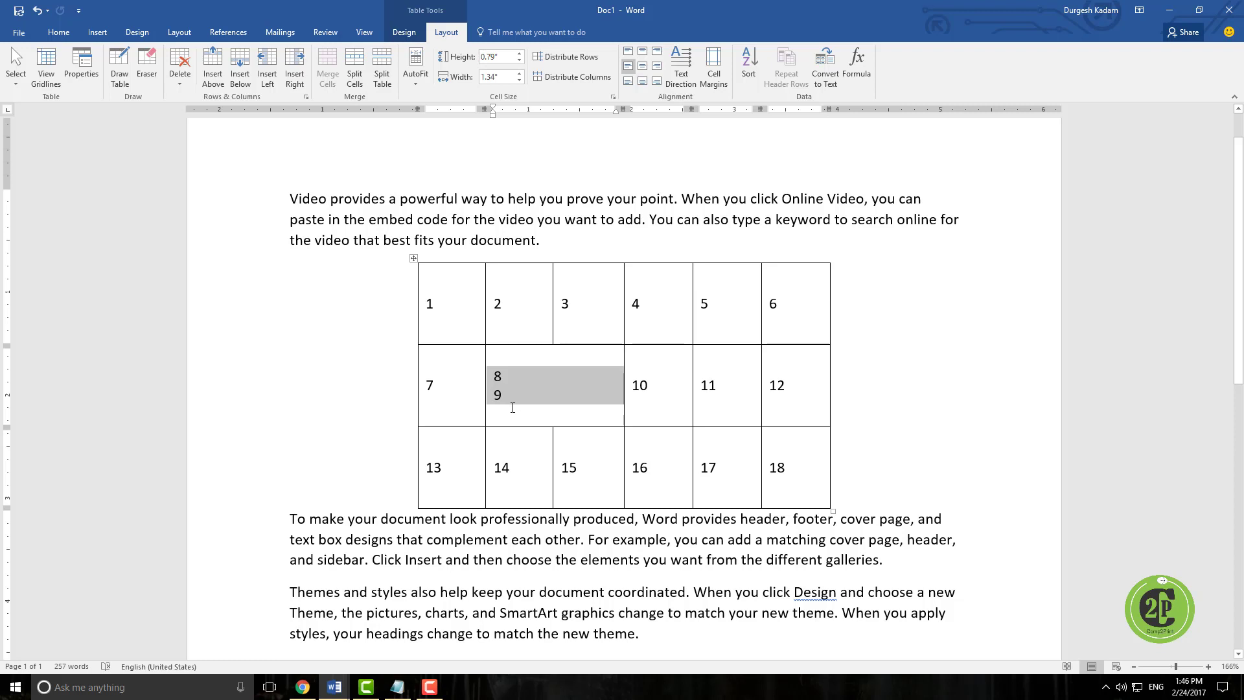
{"action": "key", "text": "ctrl+z"}
- Split the cell containing 8 into 2 columns and 1 row, and undo the split
{"action": "left_click", "coordinate": [496, 387]}
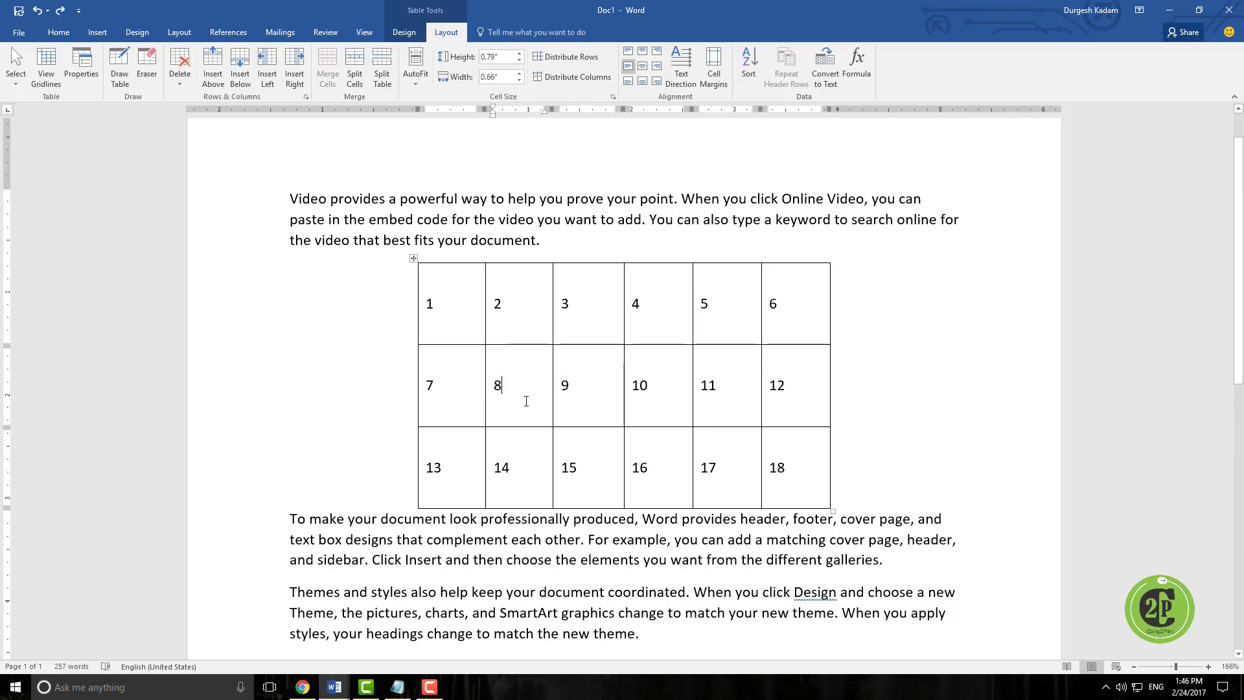
{"action": "double_click", "coordinate": [496, 386]}
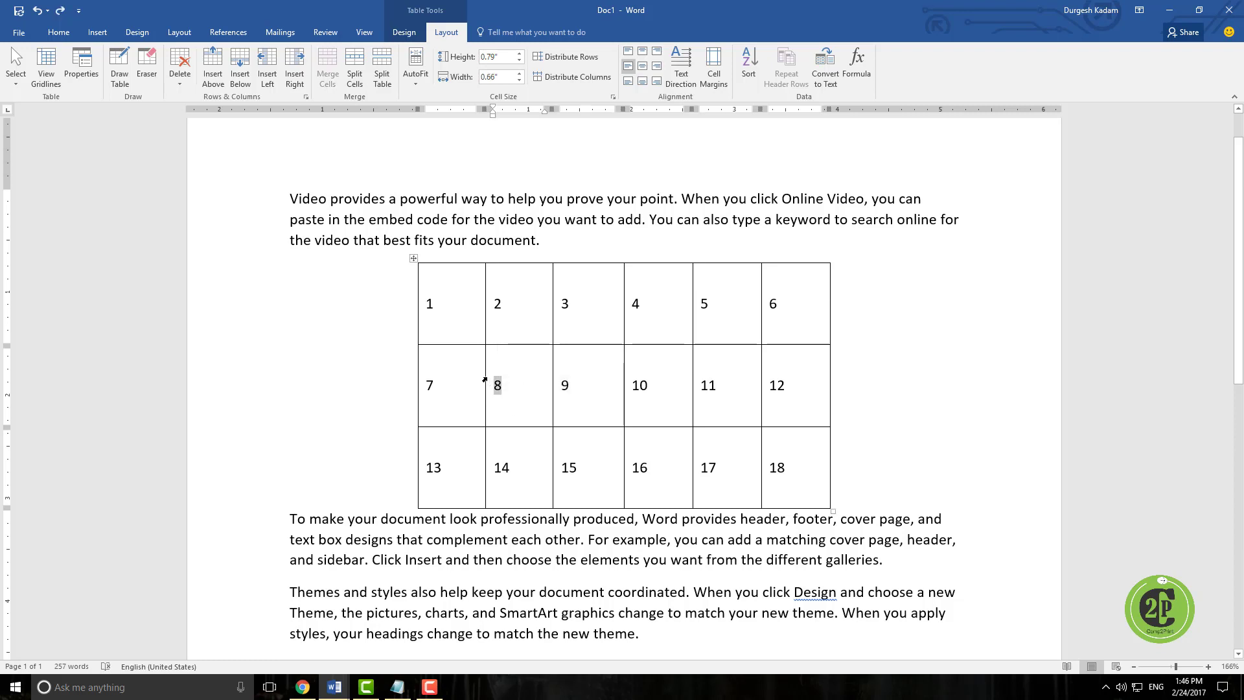
{"action": "left_click", "coordinate": [358, 71]}
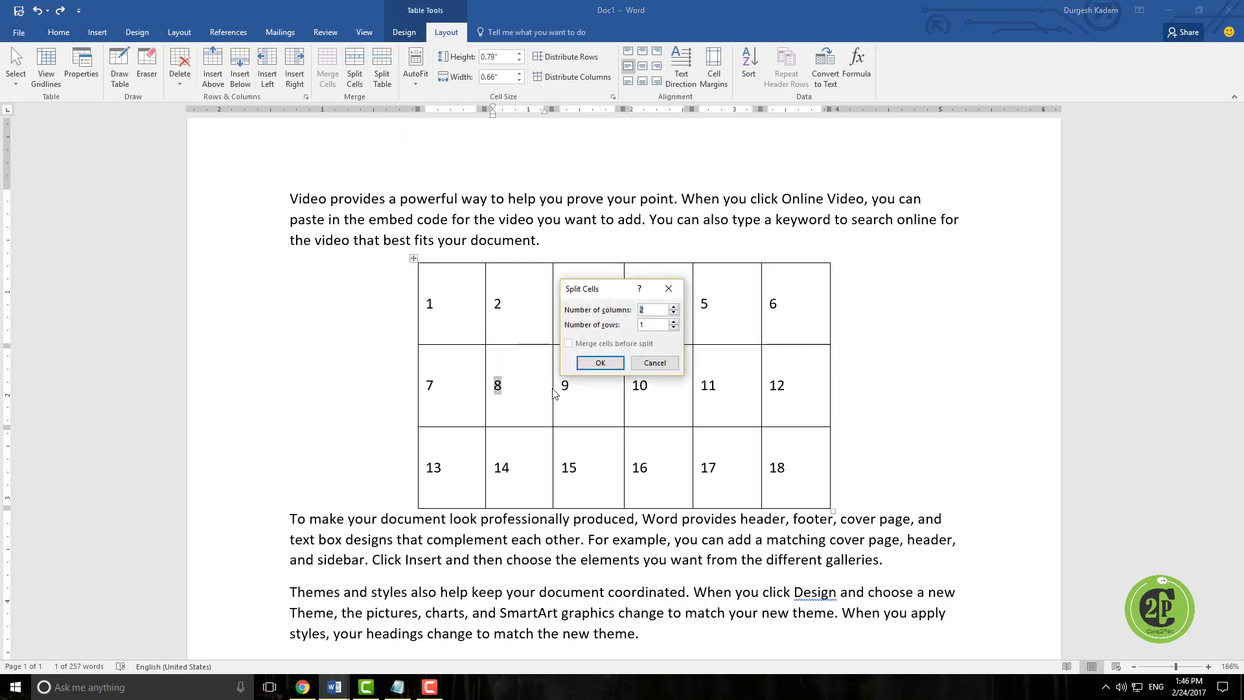
{"action": "left_click", "coordinate": [601, 364]}
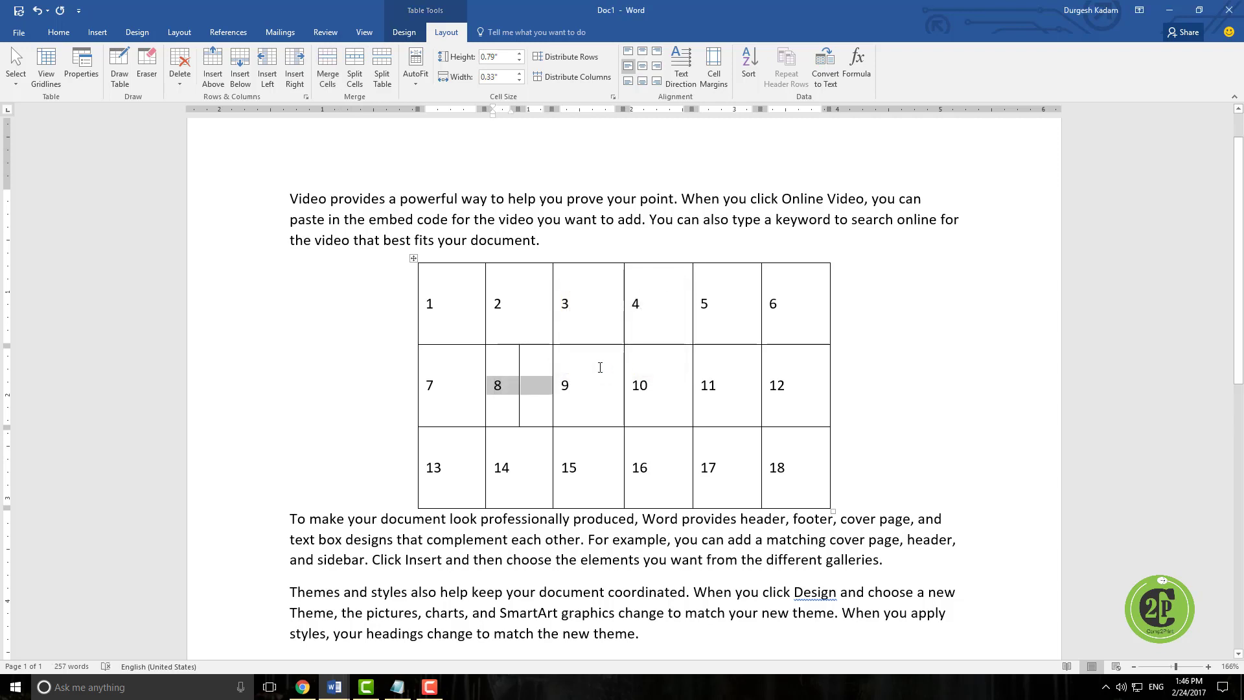
{"action": "key", "text": "ctrl+z"}
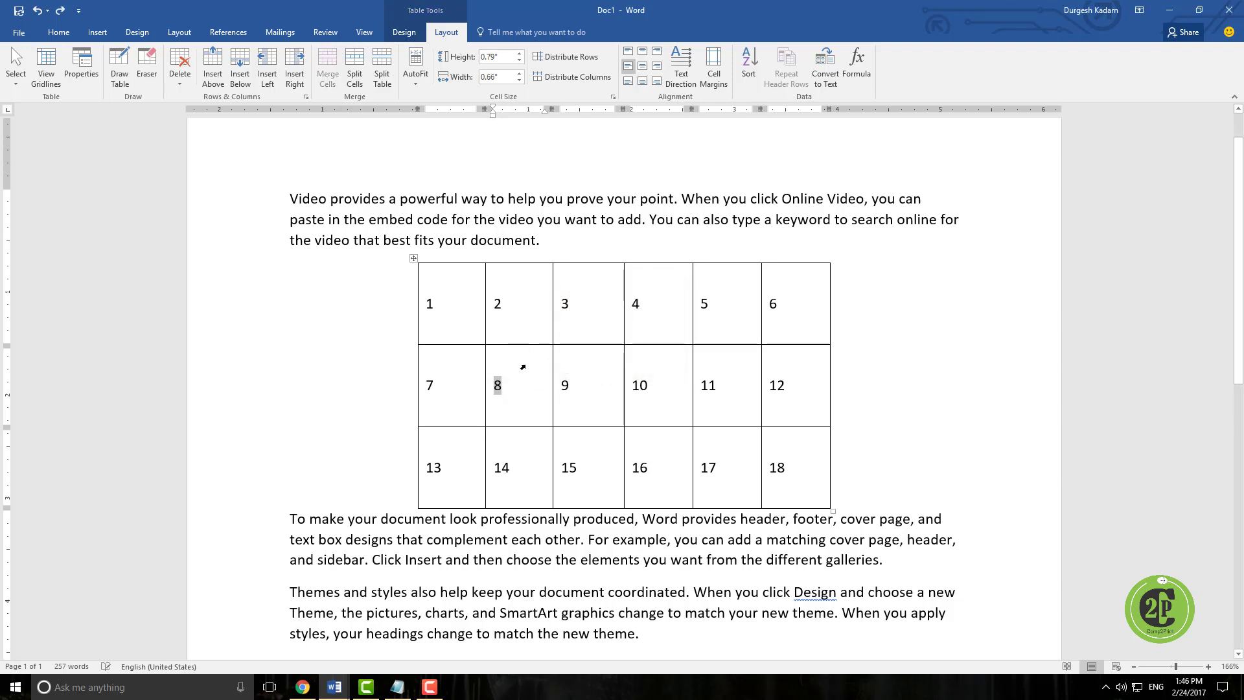
- Split the cell containing 8 into 2 columns and 2 rows, and undo the split
{"action": "left_click", "coordinate": [355, 62]}
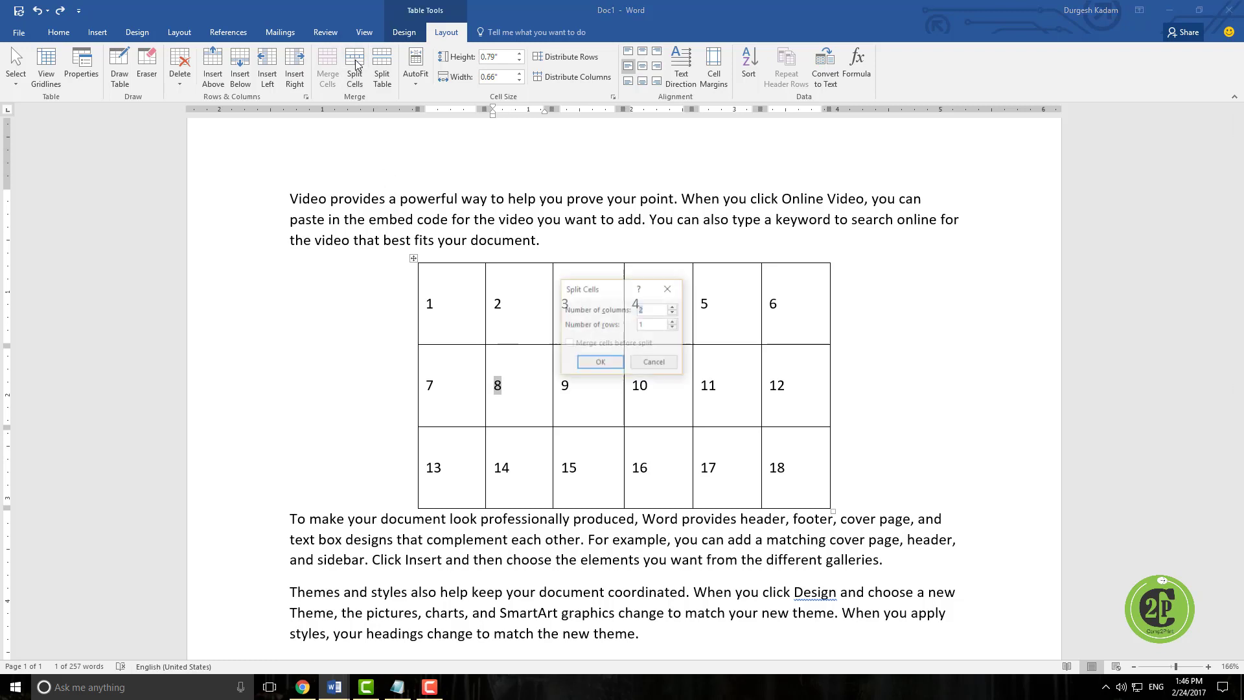
{"action": "left_click", "coordinate": [674, 322]}
{"action": "left_click", "coordinate": [609, 363]}
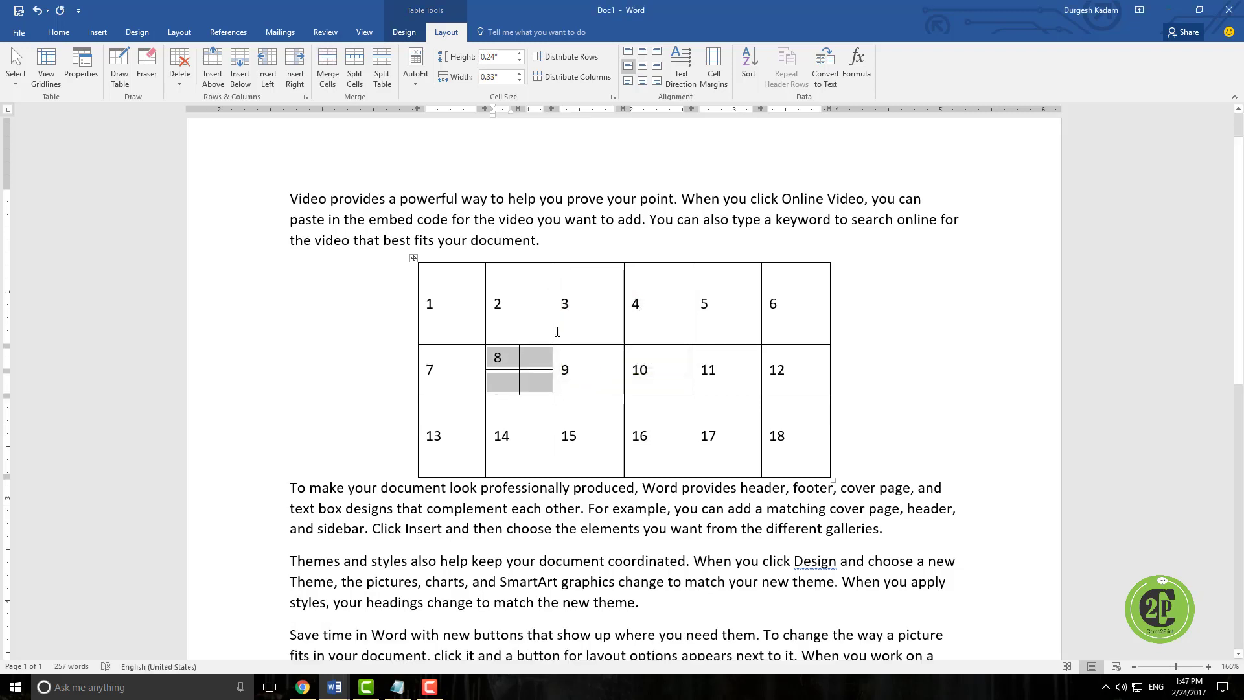
{"action": "key", "text": "ctrl+z"}
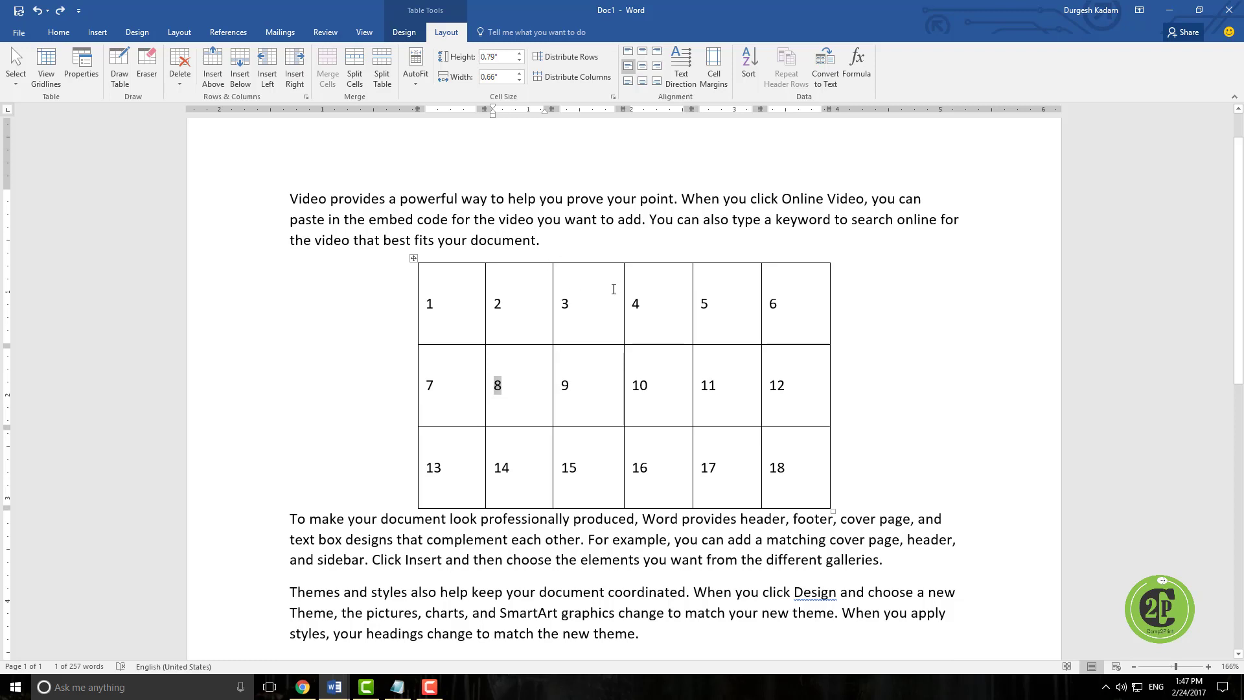
- Split the table at the row containing 7 to 12 and undo the split
{"action": "left_click_drag", "start_coordinate": [430, 365], "coordinate": [791, 408]}
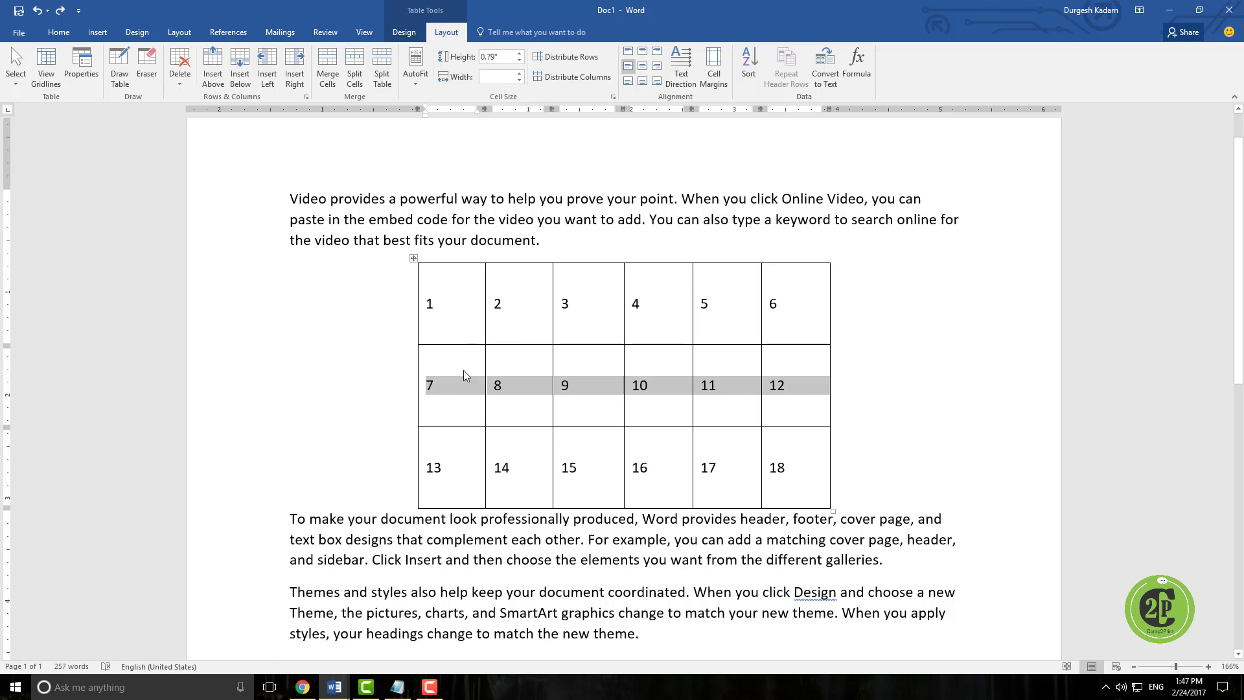
{"action": "left_click", "coordinate": [382, 72]}
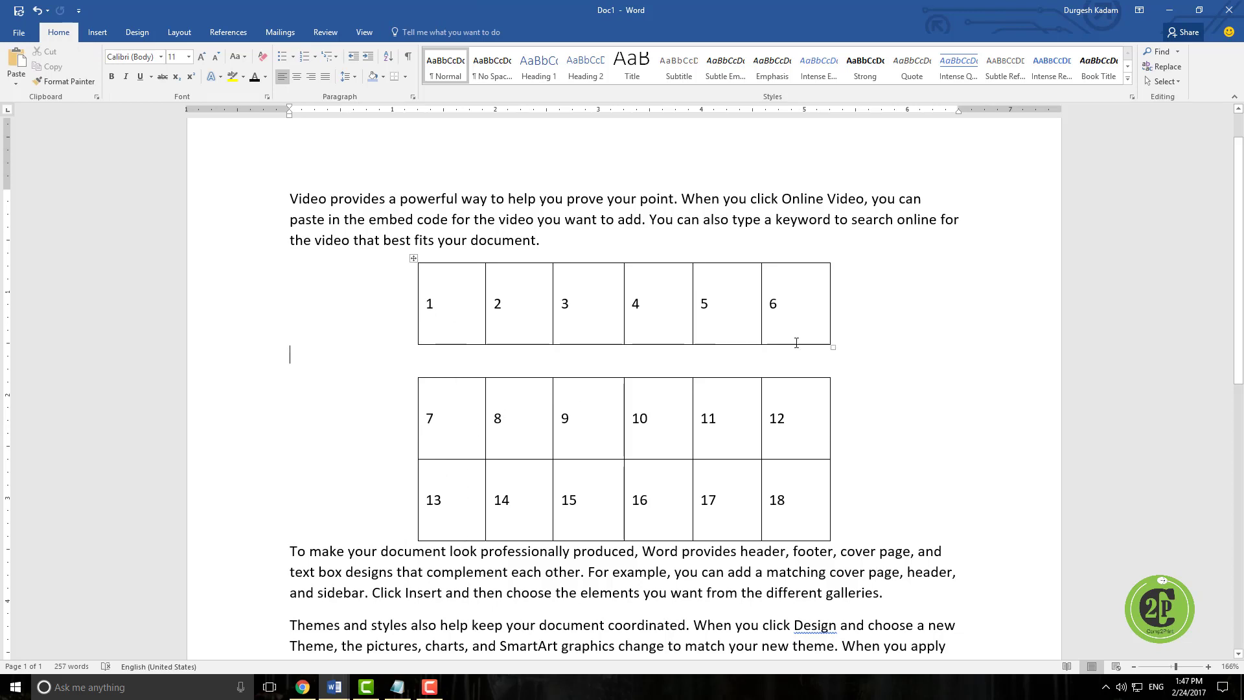
{"action": "key", "text": "ctrl+z"}
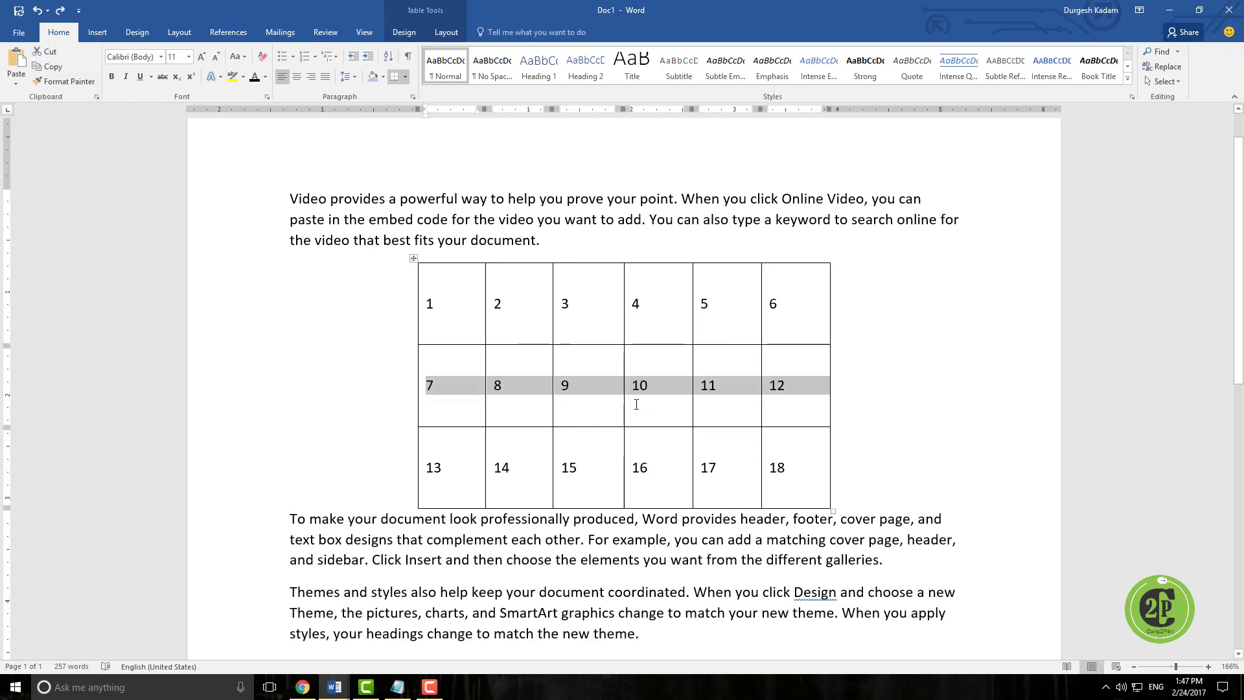
{"action": "left_click", "coordinate": [413, 258]}
{"action": "left_click", "coordinate": [446, 32]}
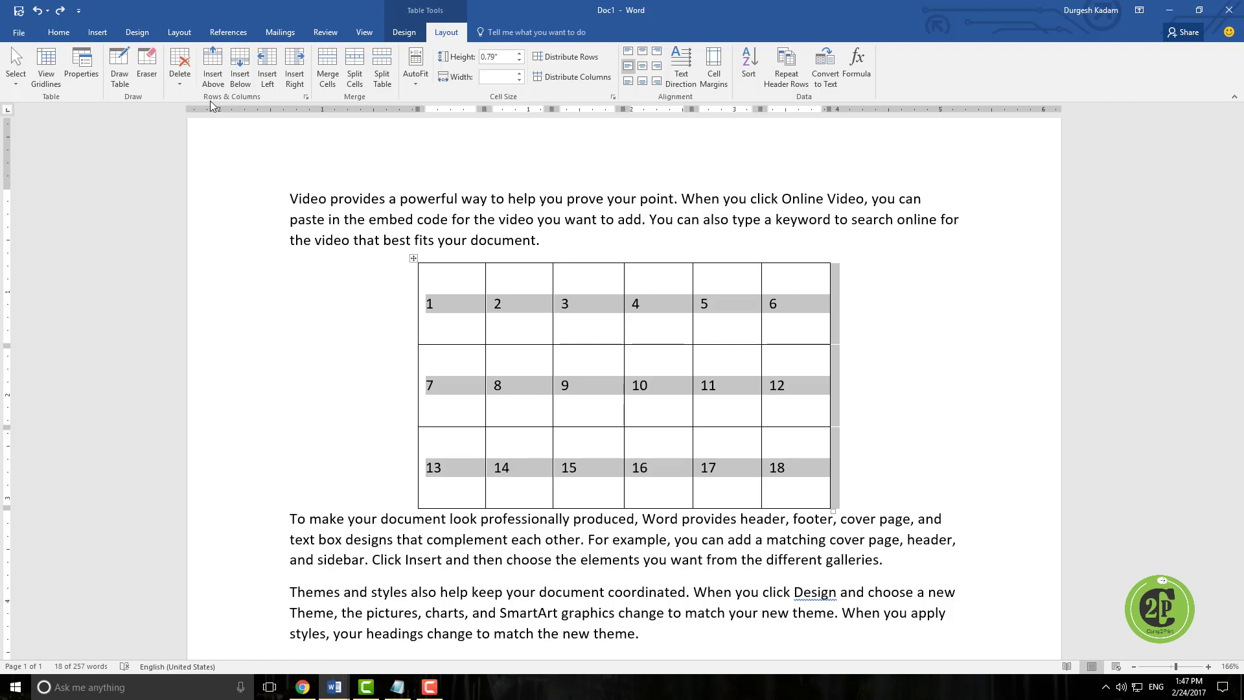
{"action": "left_click", "coordinate": [416, 82]}
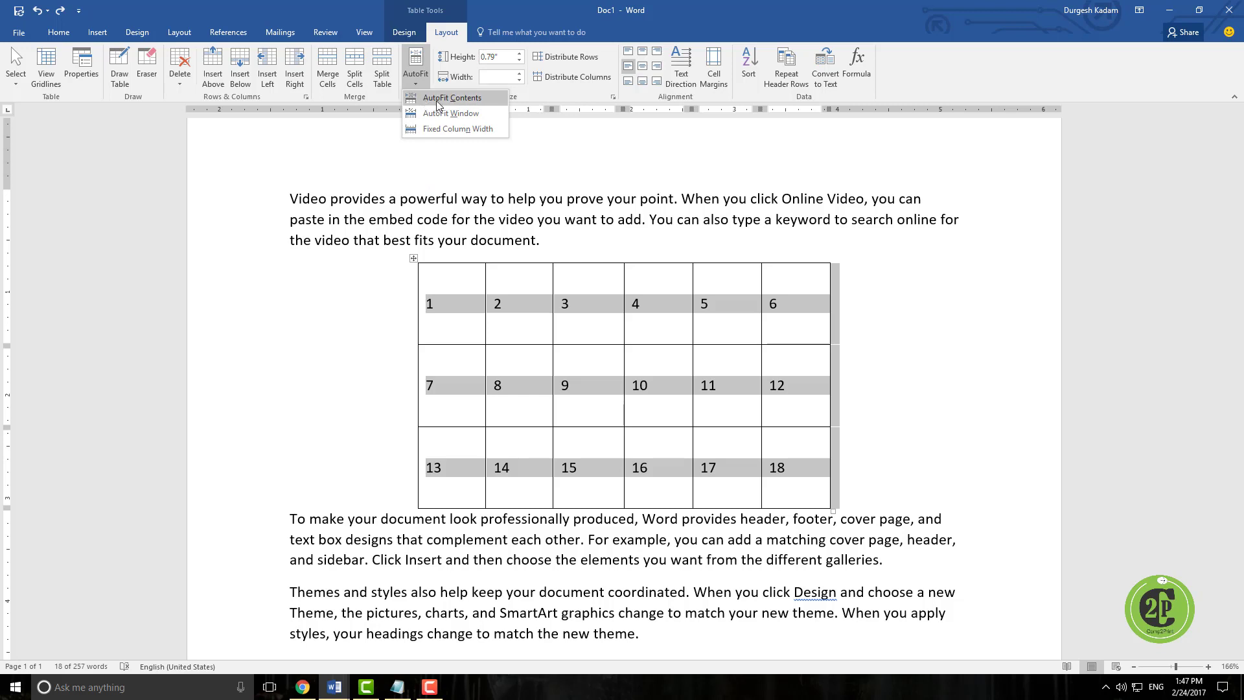
{"action": "left_click", "coordinate": [445, 304]}
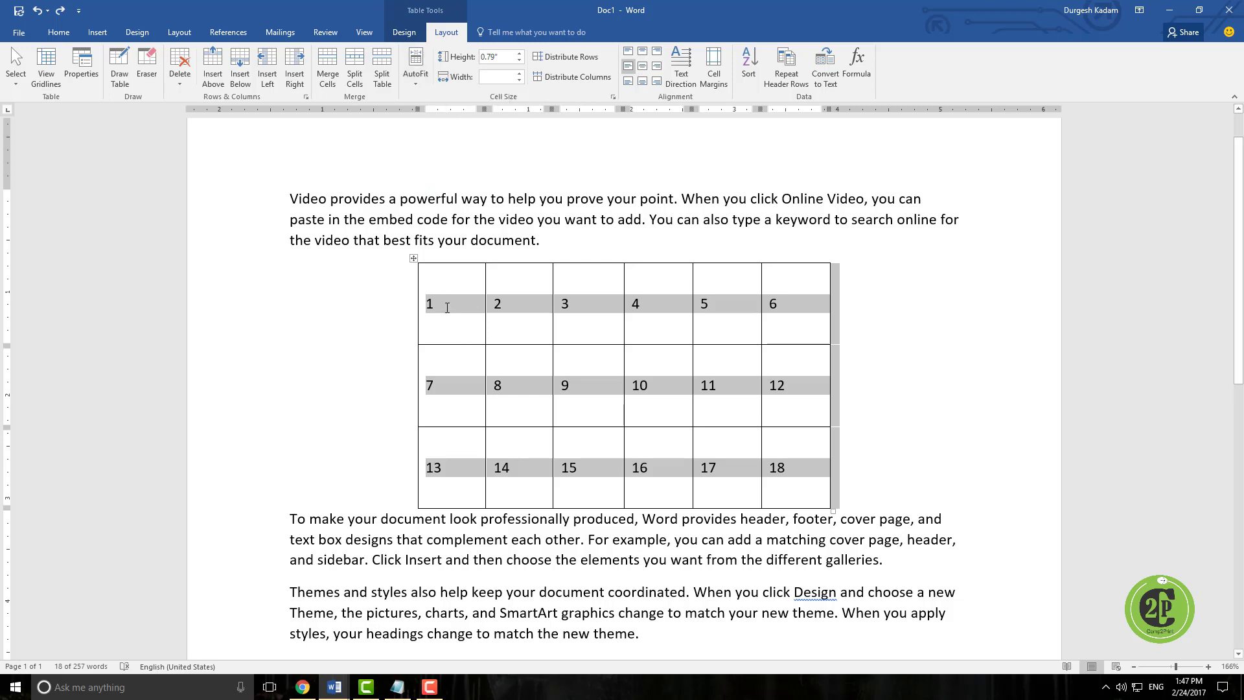
{"action": "left_click", "coordinate": [446, 303]}
{"action": "type", "text": "000000000000"}
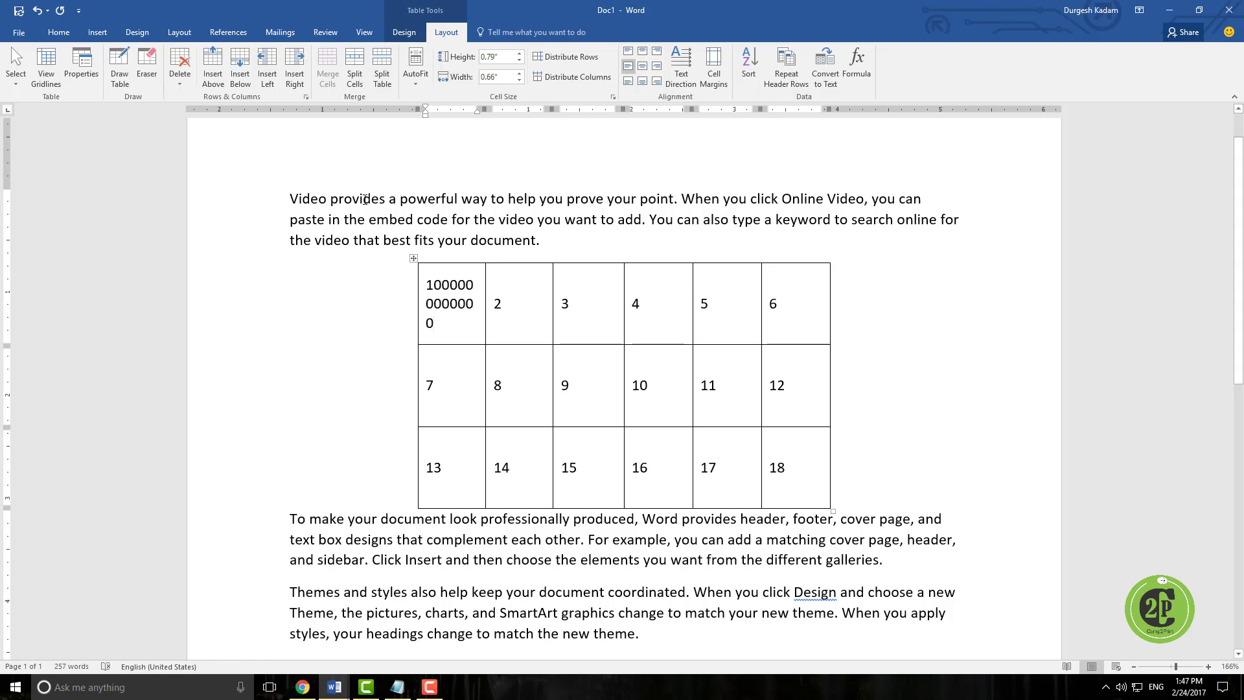
{"action": "left_click", "coordinate": [415, 65]}
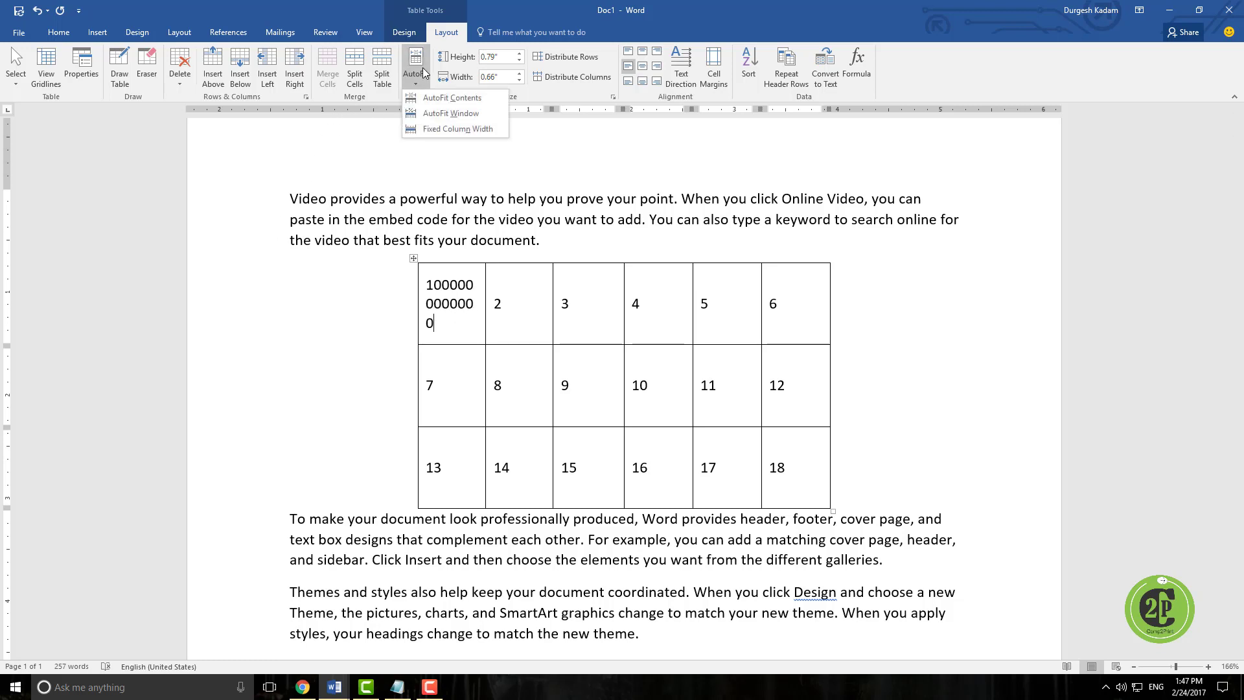
{"action": "left_click", "coordinate": [429, 99]}
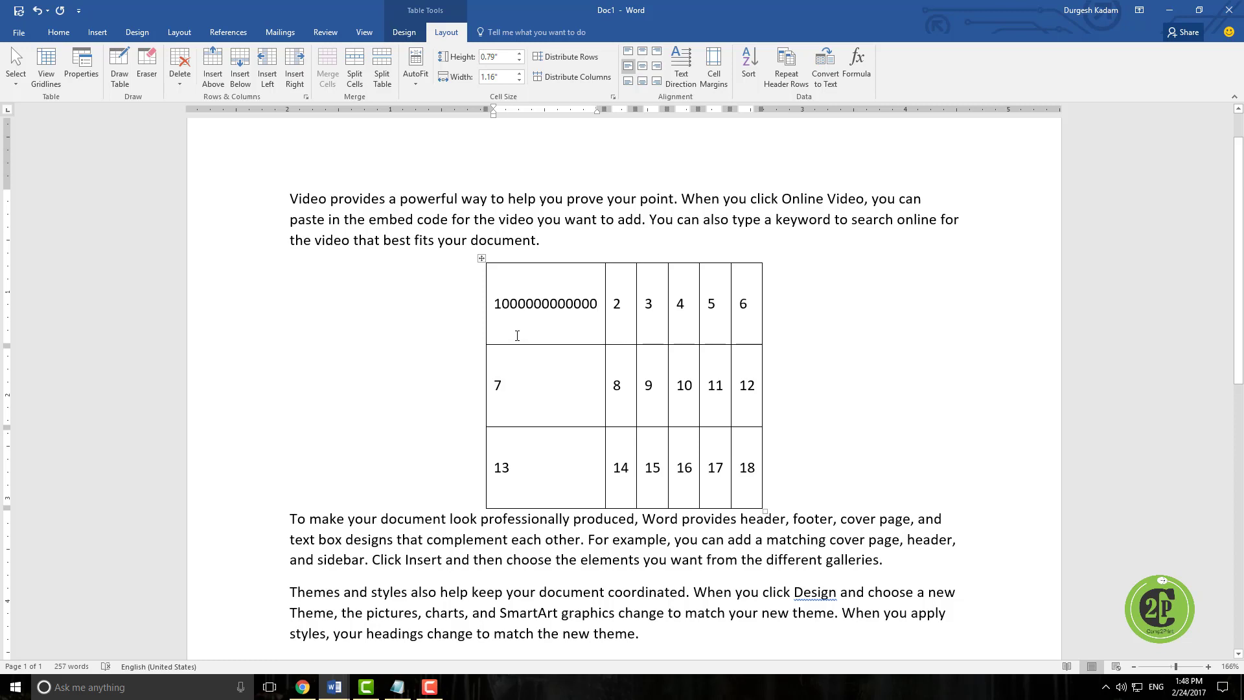
- Apply AutoFit Window to the table and switch it to Fixed Column Width
{"action": "left_click", "coordinate": [414, 77]}
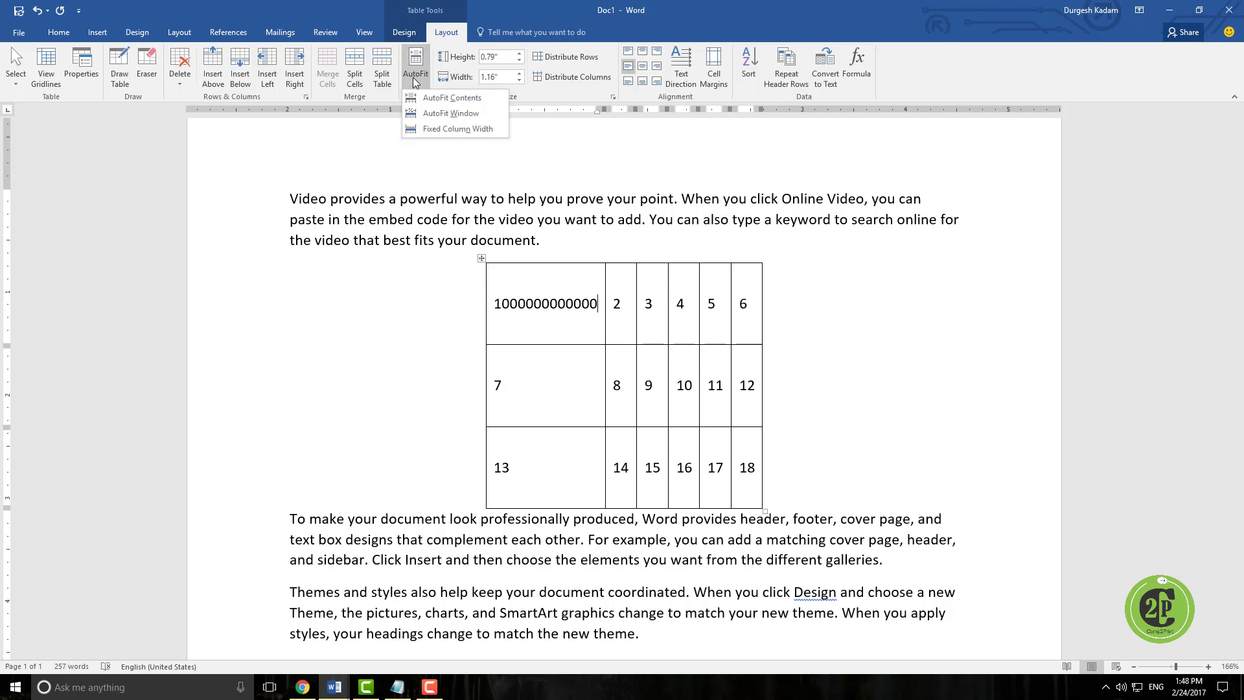
{"action": "left_click", "coordinate": [436, 115]}
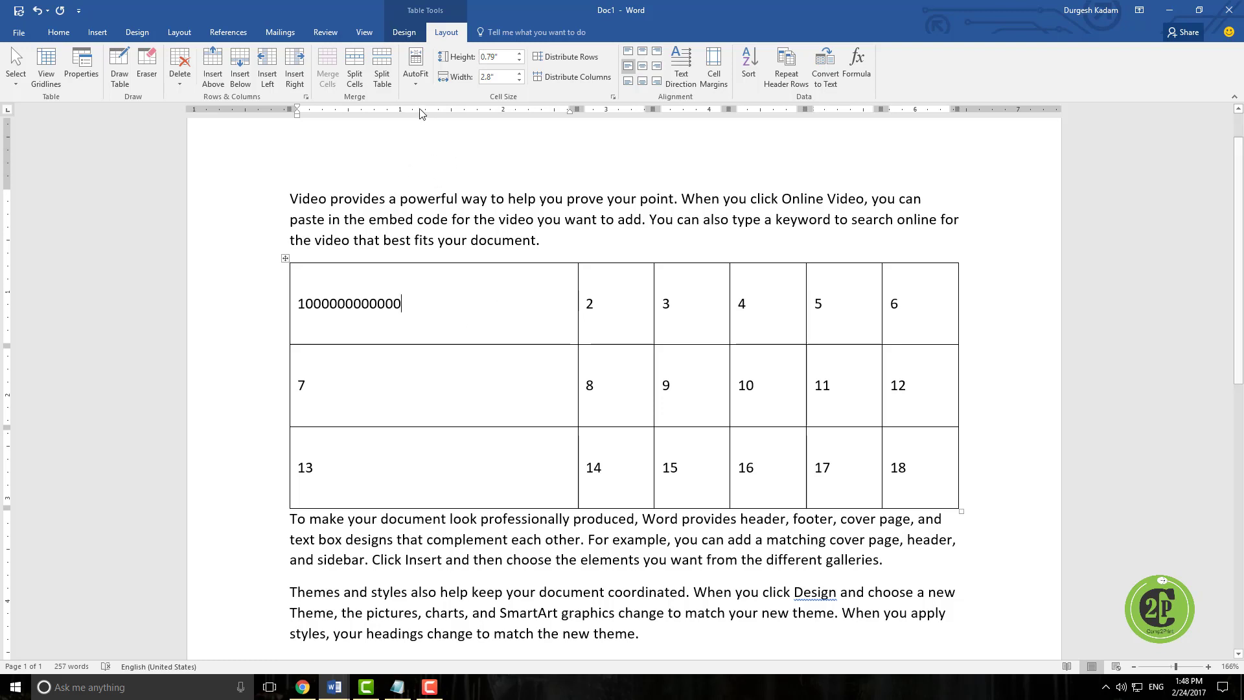
{"action": "left_click", "coordinate": [413, 81]}
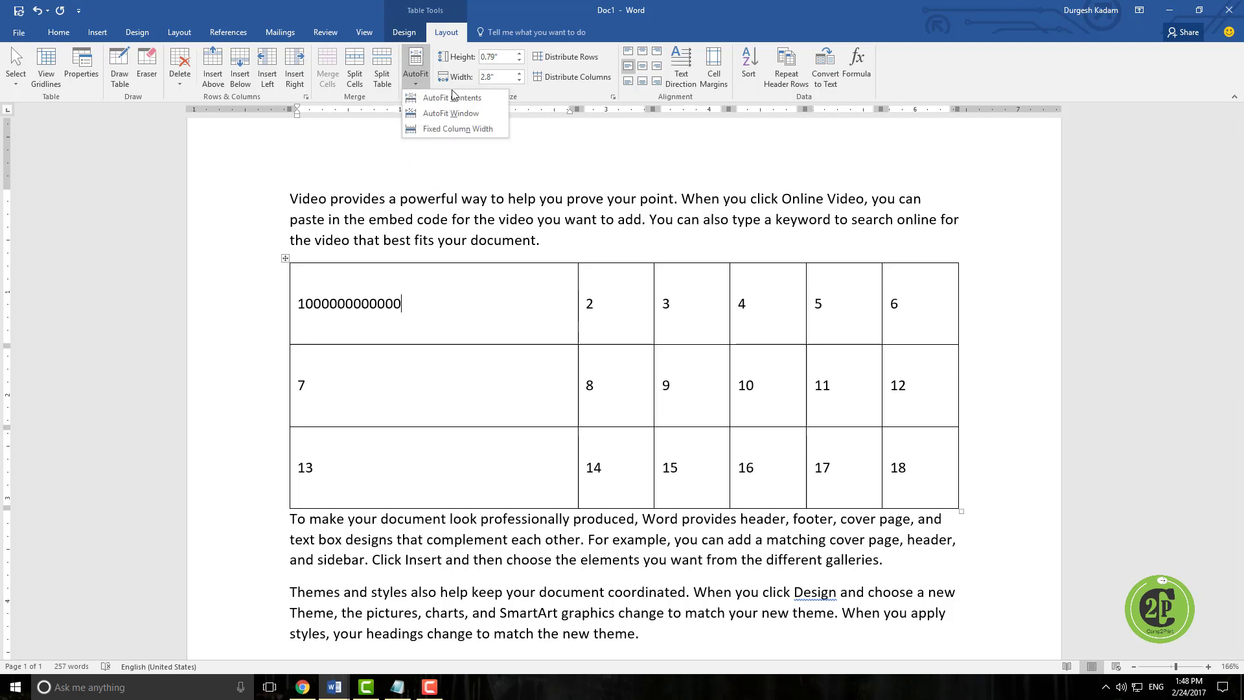
{"action": "left_click", "coordinate": [462, 131]}
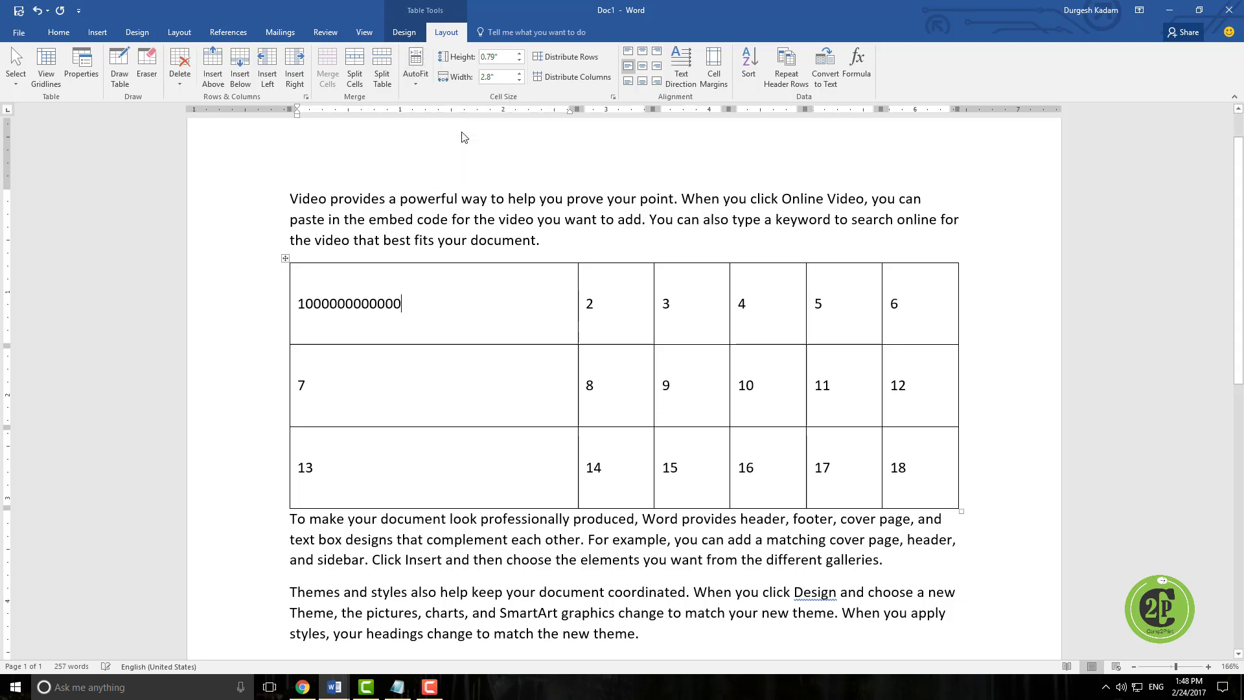
- Narrow the first column and apply Fixed Column Width to the whole table
{"action": "left_click_drag", "start_coordinate": [576, 297], "coordinate": [482, 297]}
{"action": "left_click", "coordinate": [286, 258]}
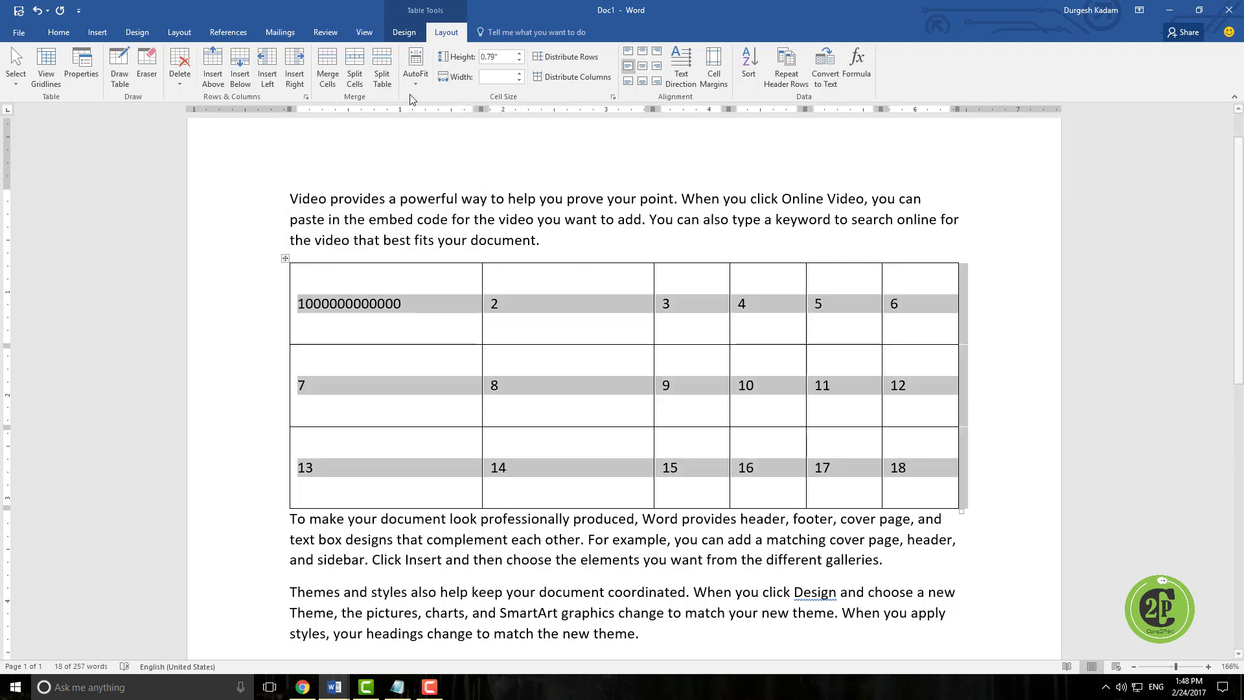
{"action": "left_click", "coordinate": [415, 73]}
{"action": "left_click", "coordinate": [447, 130]}
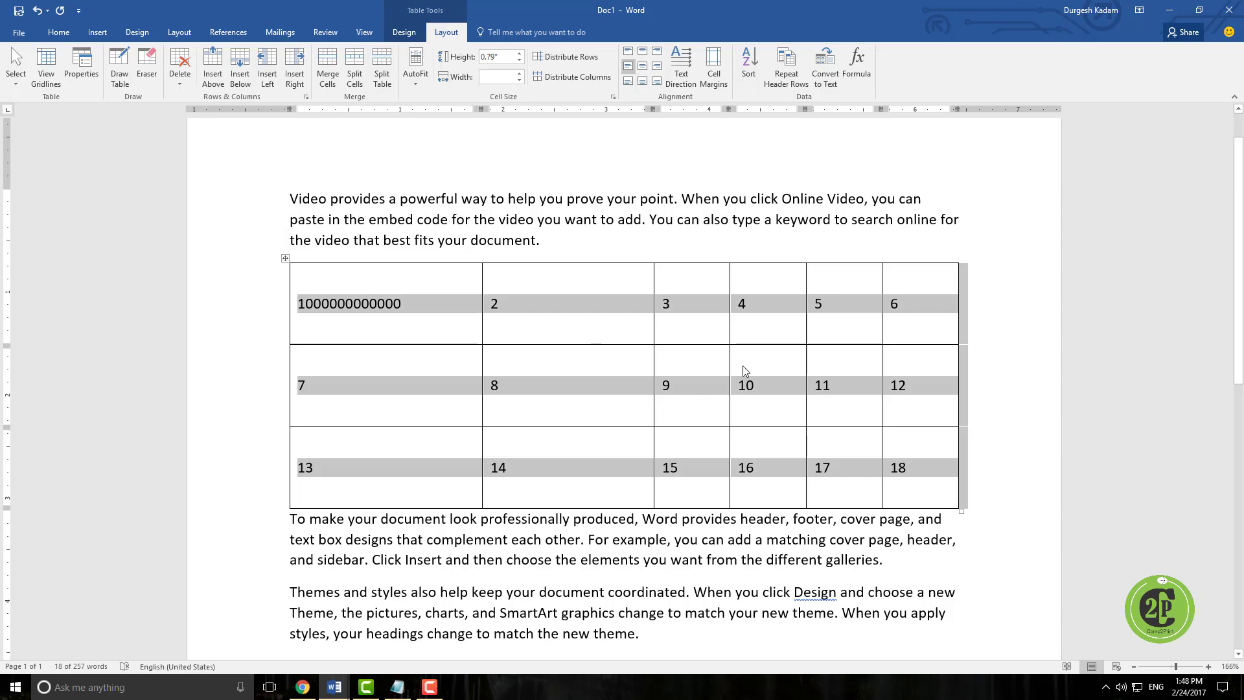
- Shift the right borders of the second and third columns inward, and undo the recent column width changes
{"action": "left_click_drag", "start_coordinate": [648, 327], "coordinate": [611, 327]}
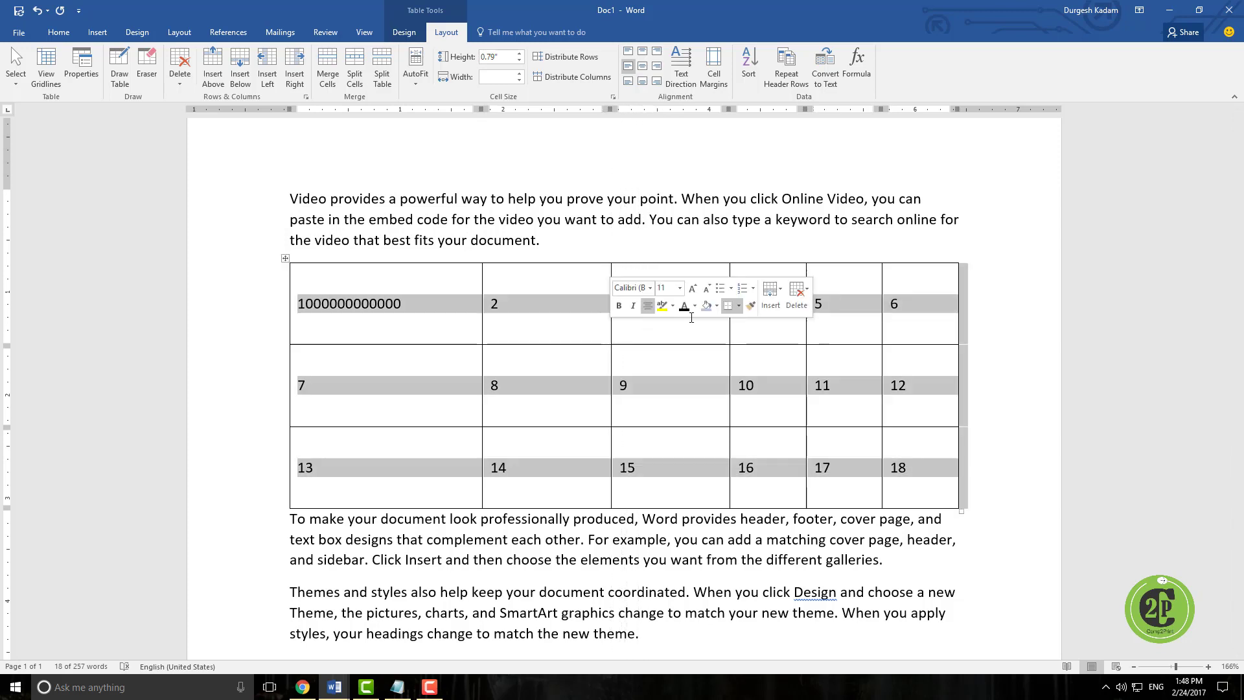
{"action": "left_click_drag", "start_coordinate": [730, 327], "coordinate": [707, 327]}
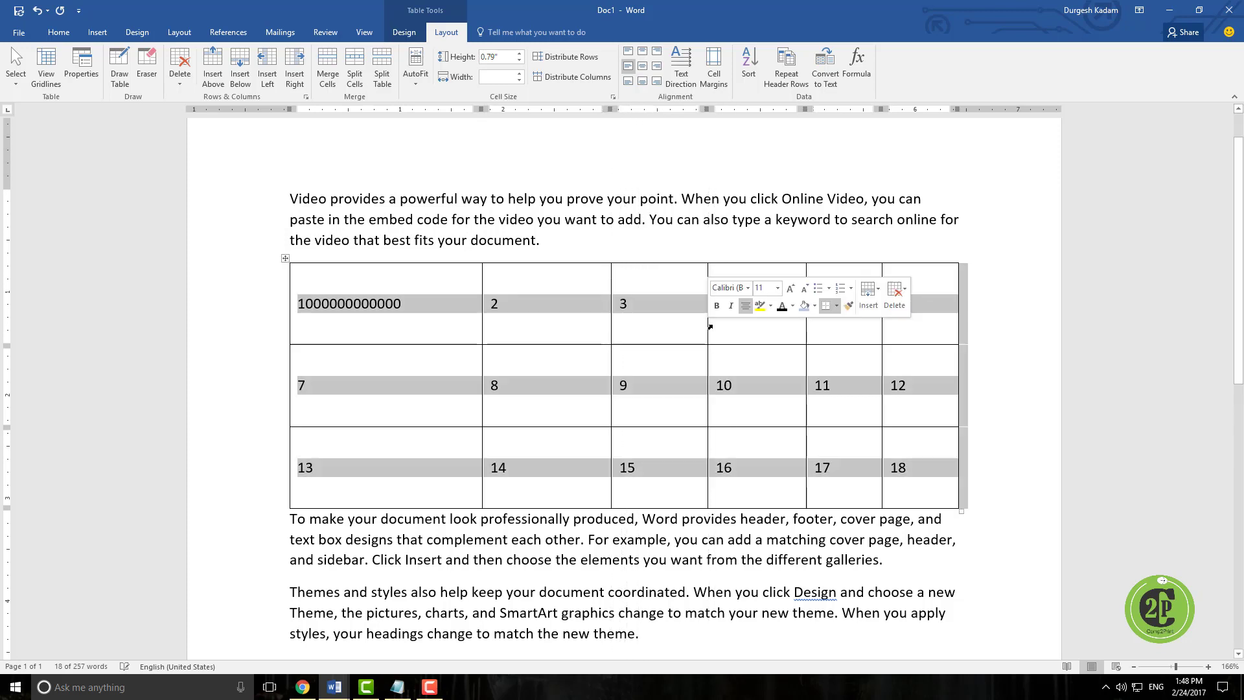
{"action": "left_click", "coordinate": [430, 311]}
{"action": "key", "text": "ctrl+z"}
{"action": "key", "text": "ctrl+z"}
{"action": "key", "text": "ctrl+z"}
{"action": "key", "text": "ctrl+z"}
{"action": "key", "text": "ctrl+z"}
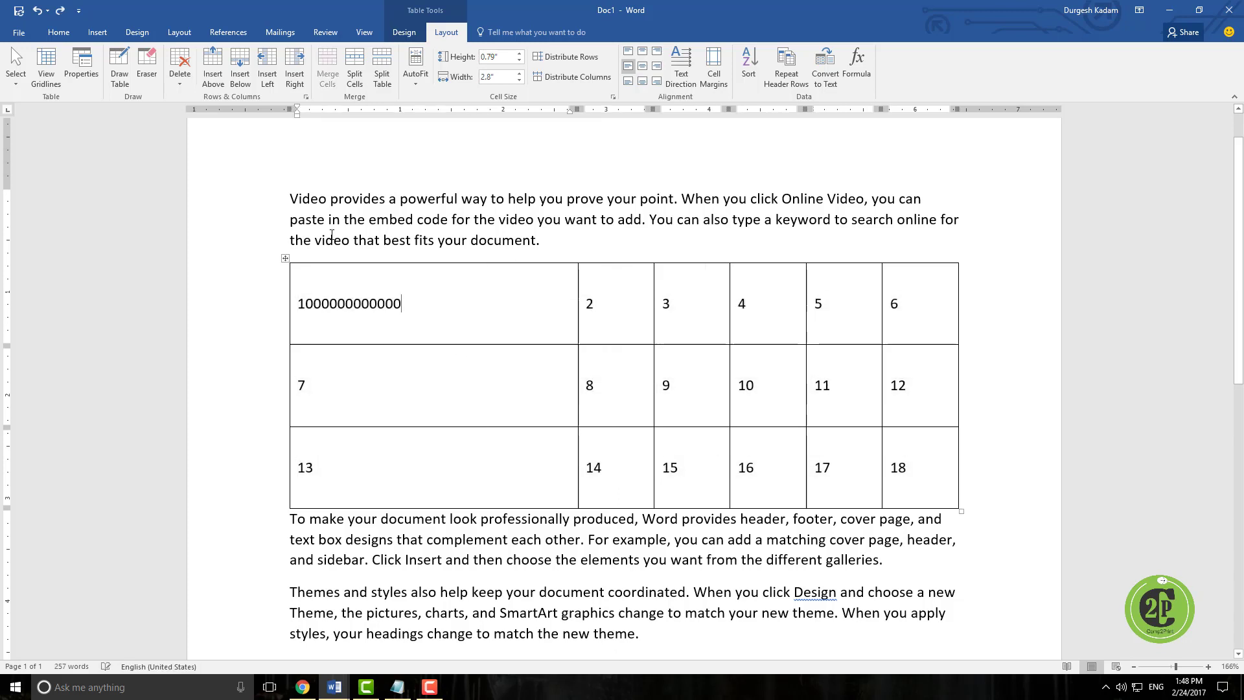
- Undo the number extension in the first cell and the remaining column width changes, and select the whole table
{"action": "key", "text": "ctrl+z"}
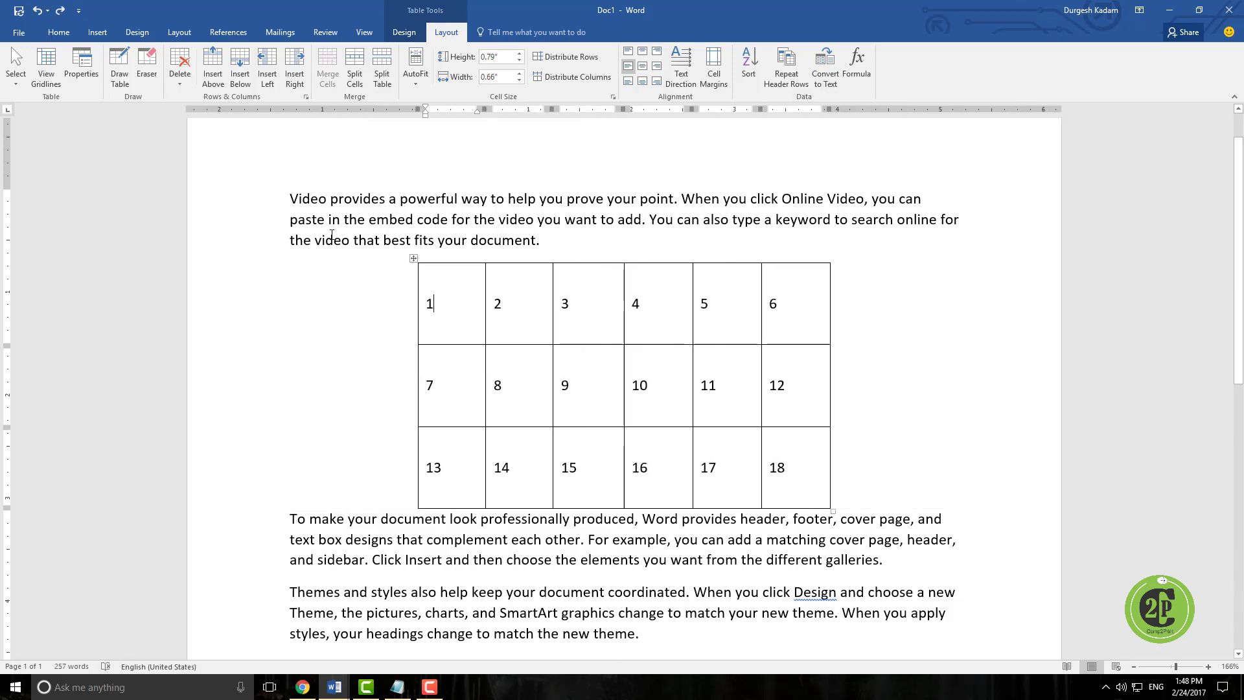
{"action": "left_click", "coordinate": [414, 257]}
{"action": "scroll", "coordinate": [396, 337], "scroll_direction": "down", "scroll_amount": 2}
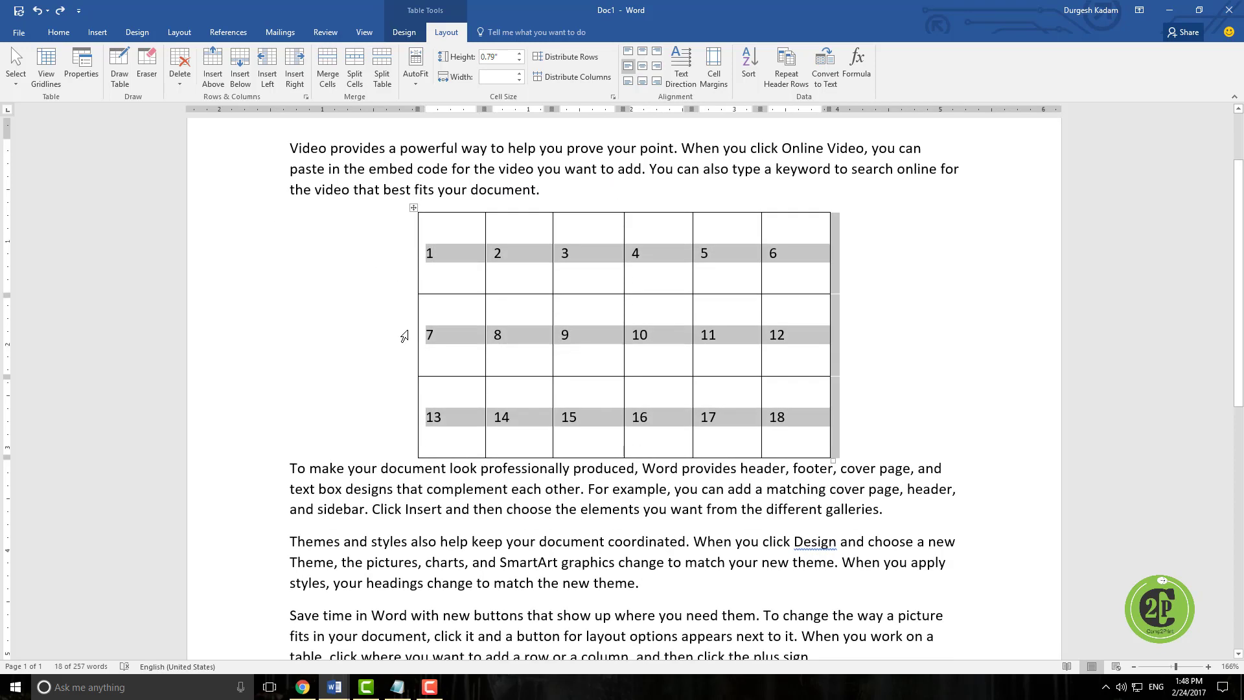
{"action": "scroll", "coordinate": [492, 285], "scroll_direction": "up", "scroll_amount": 2}
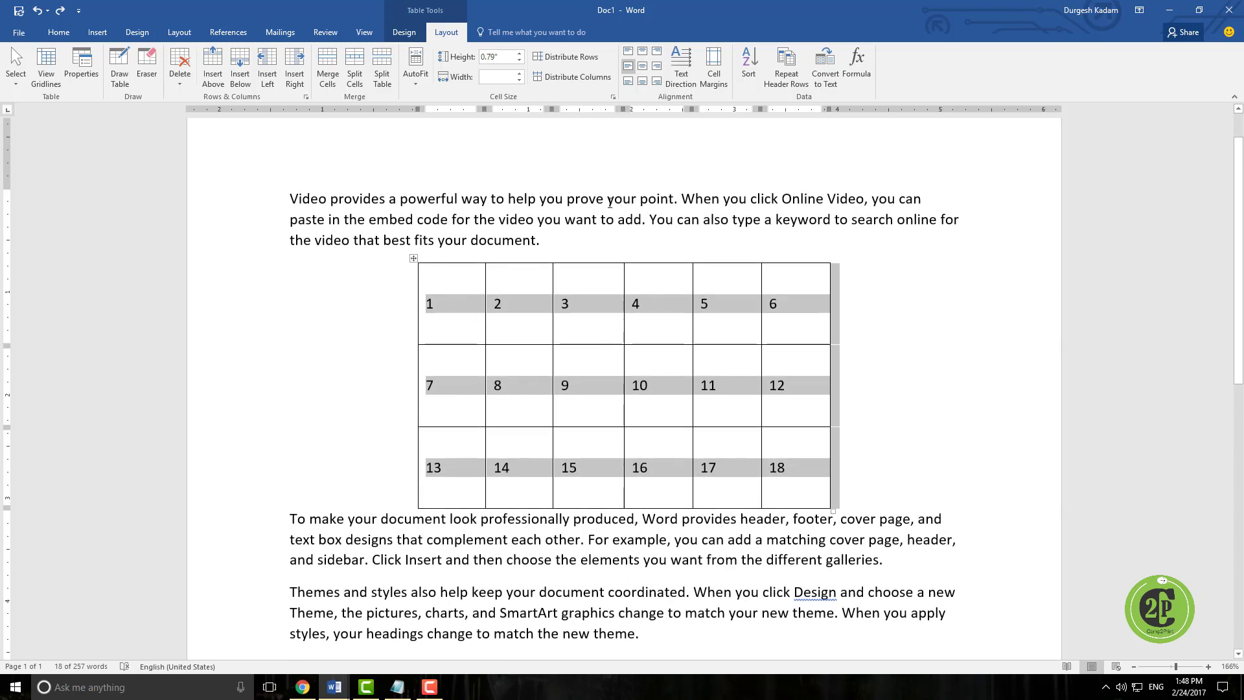
- Align the text of all table cells to the top left, top center and top right in turn
{"action": "left_click", "coordinate": [628, 55]}
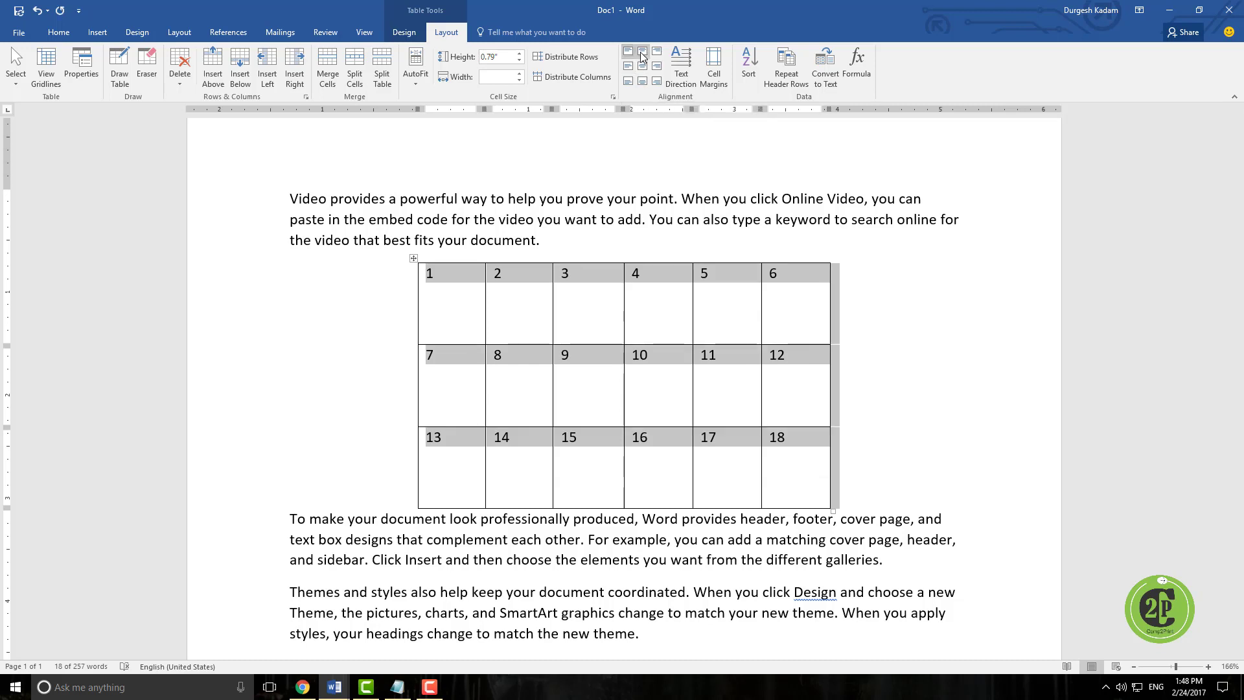
{"action": "left_click", "coordinate": [641, 55]}
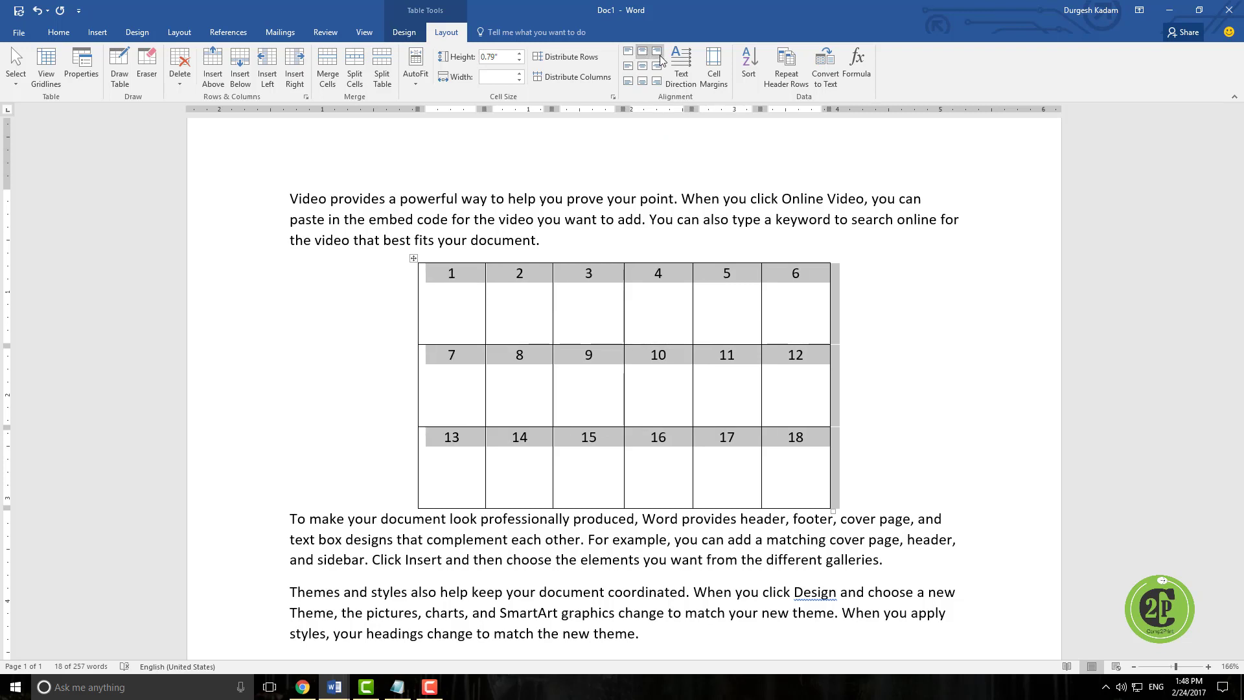
{"action": "left_click", "coordinate": [658, 52]}
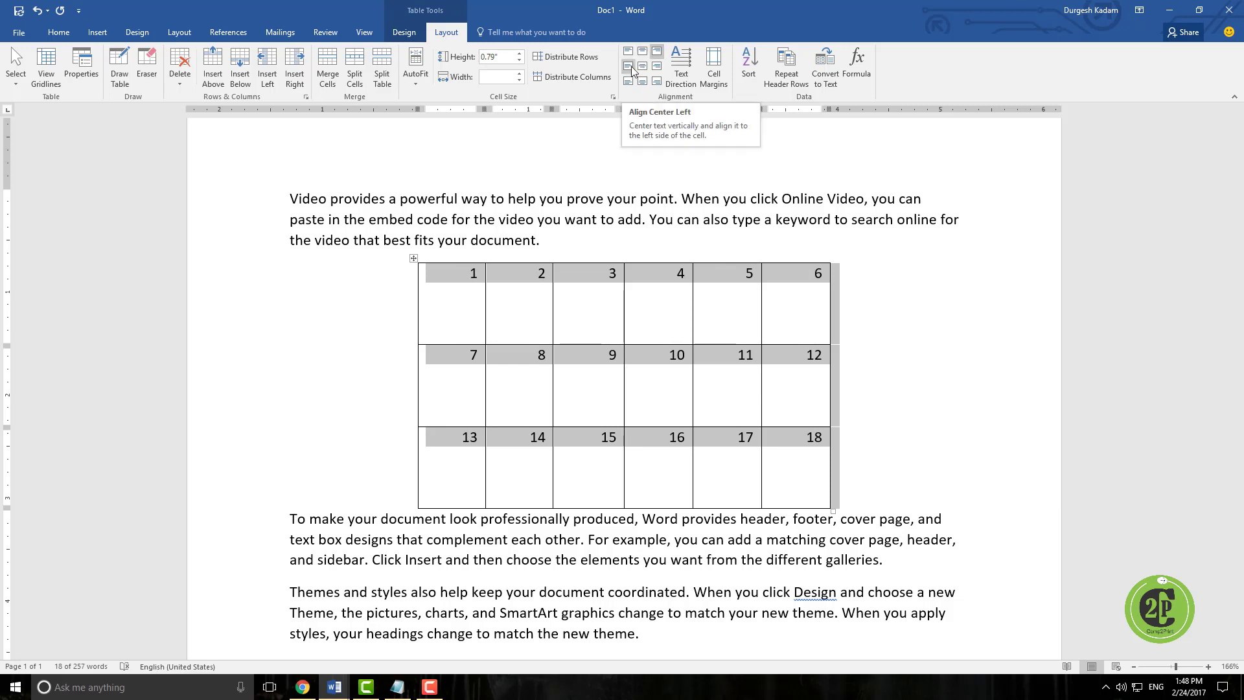
- Center the cell text vertically, aligning it to the left side, middle and right side in turn
{"action": "left_click", "coordinate": [630, 68]}
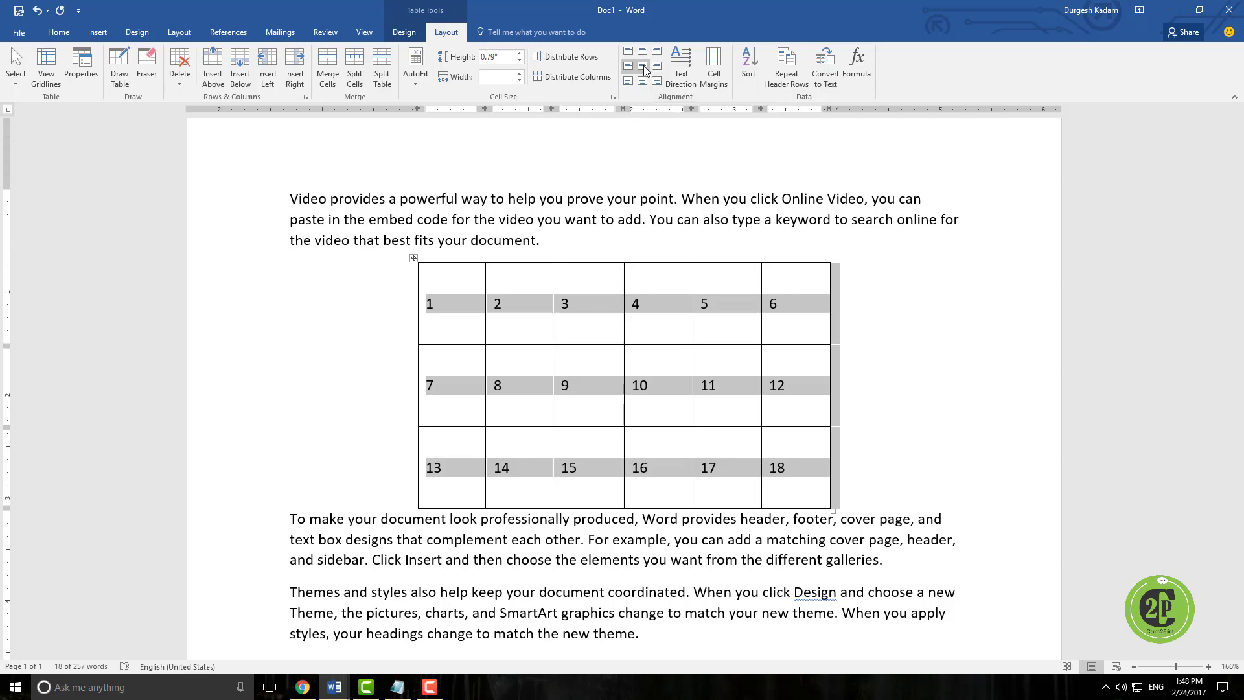
{"action": "left_click", "coordinate": [643, 67]}
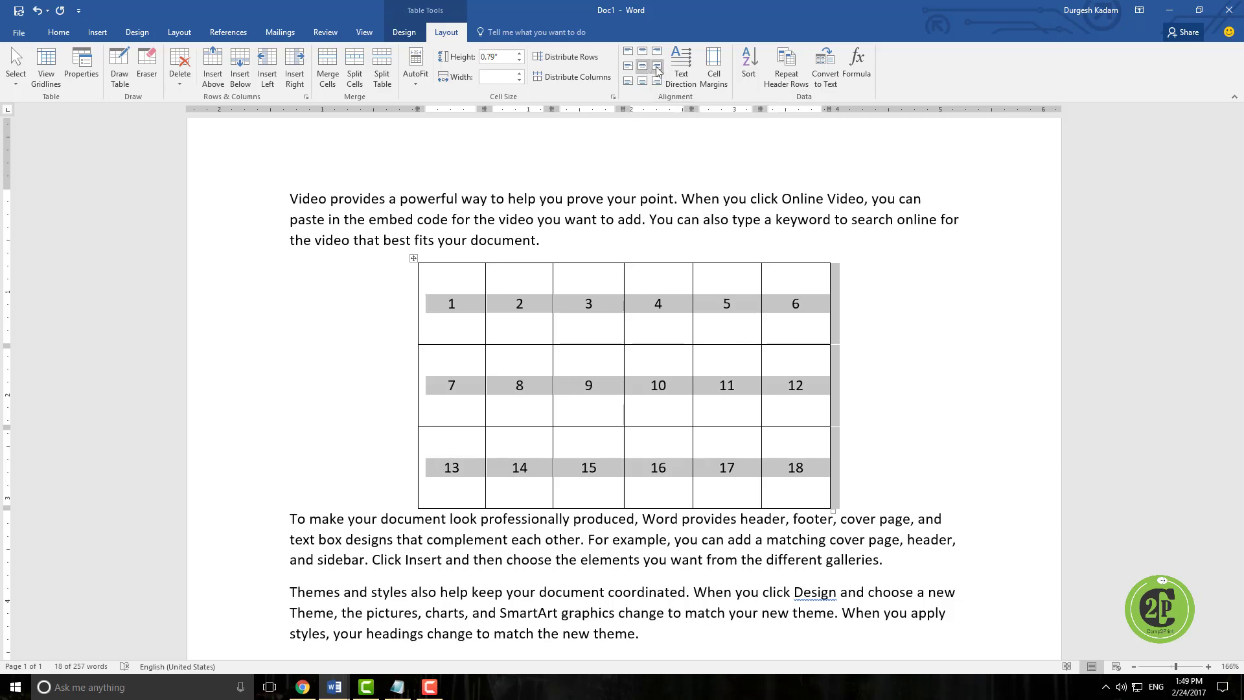
{"action": "left_click", "coordinate": [657, 67]}
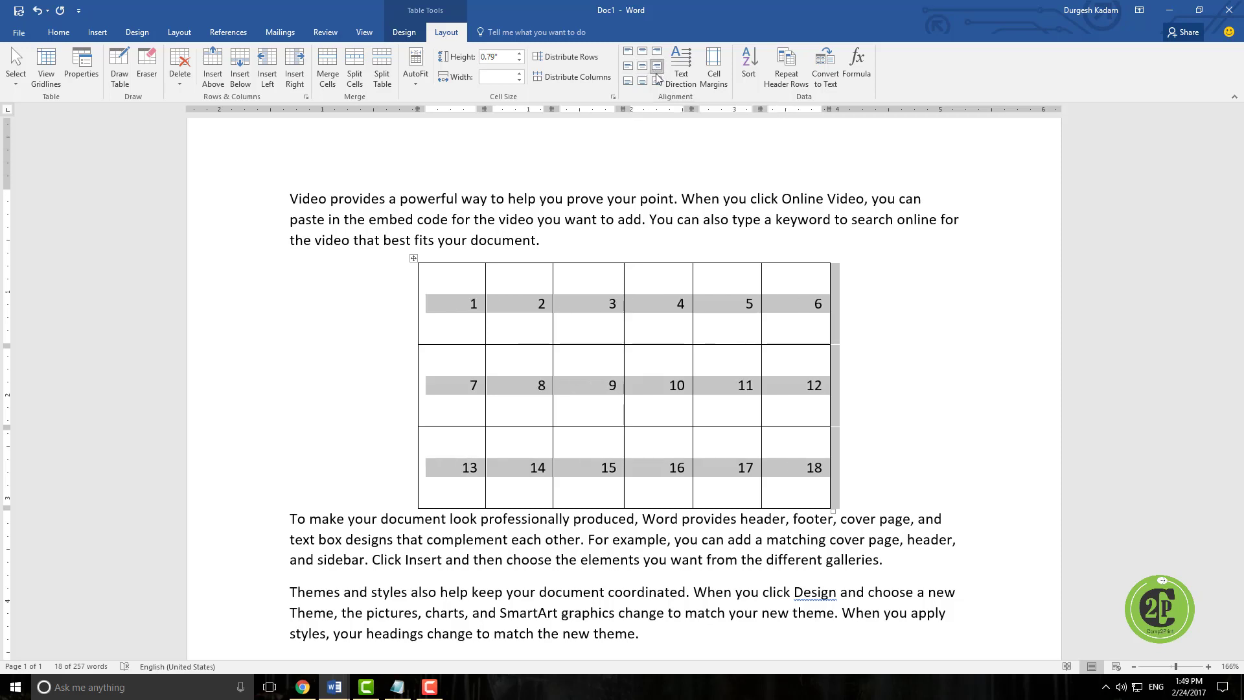
- Align the text of all table cells to the bottom right, bottom center and bottom left in turn
{"action": "left_click", "coordinate": [658, 82]}
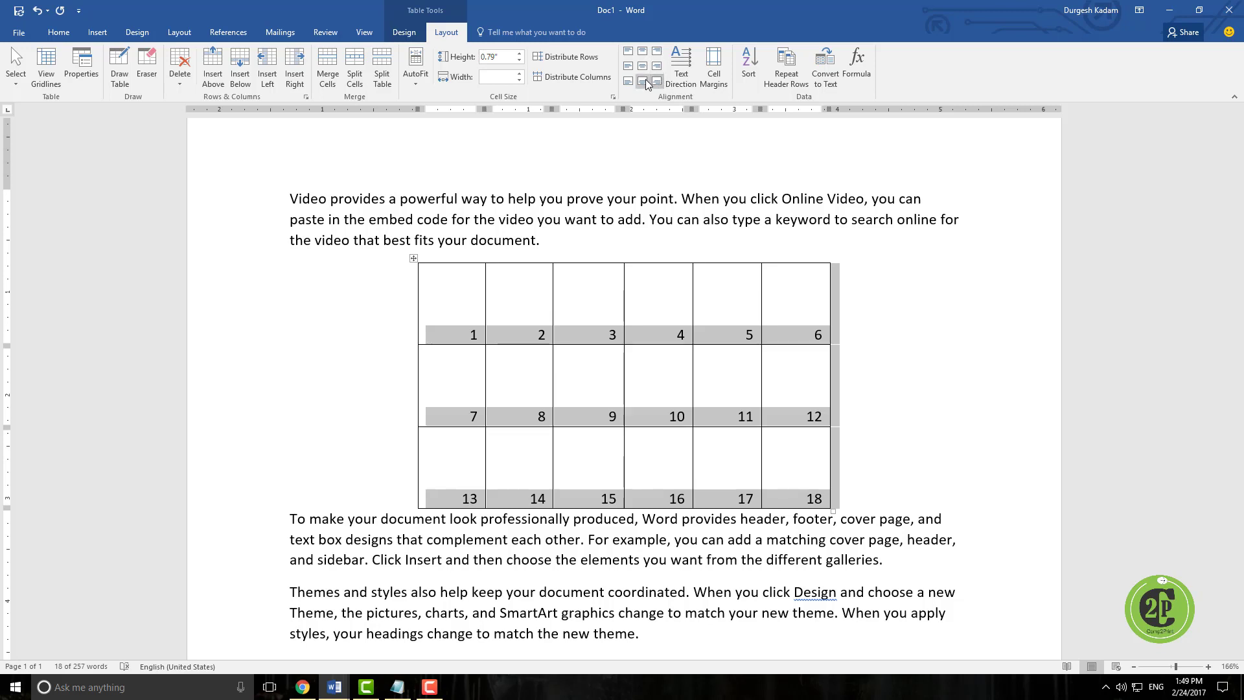
{"action": "left_click", "coordinate": [646, 79]}
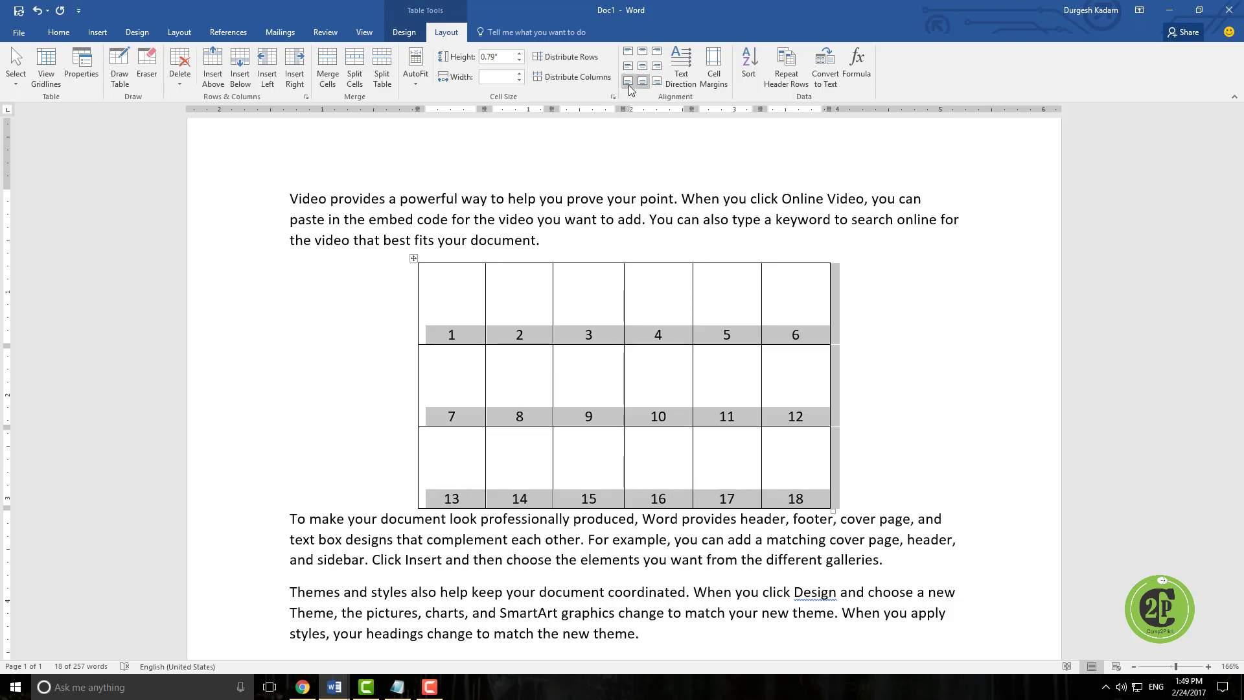
{"action": "left_click", "coordinate": [628, 83]}
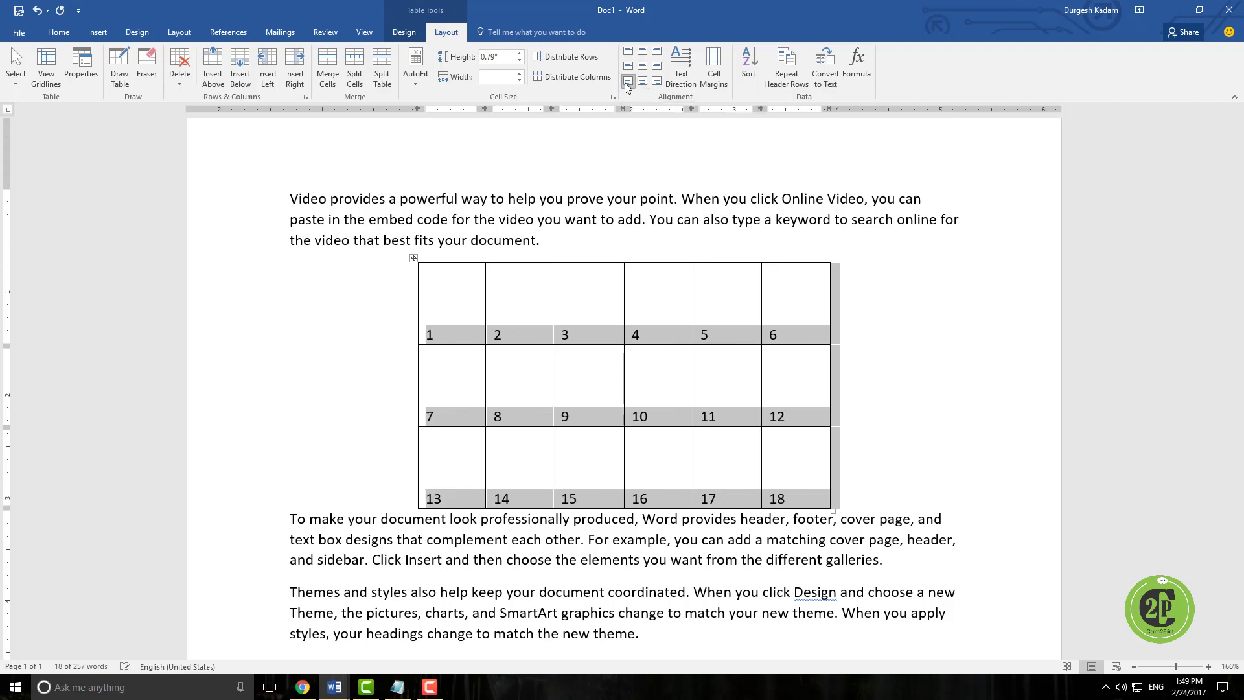
- Center the text of all table cells both vertically and horizontally
{"action": "left_click", "coordinate": [627, 67]}
{"action": "left_click", "coordinate": [642, 66]}
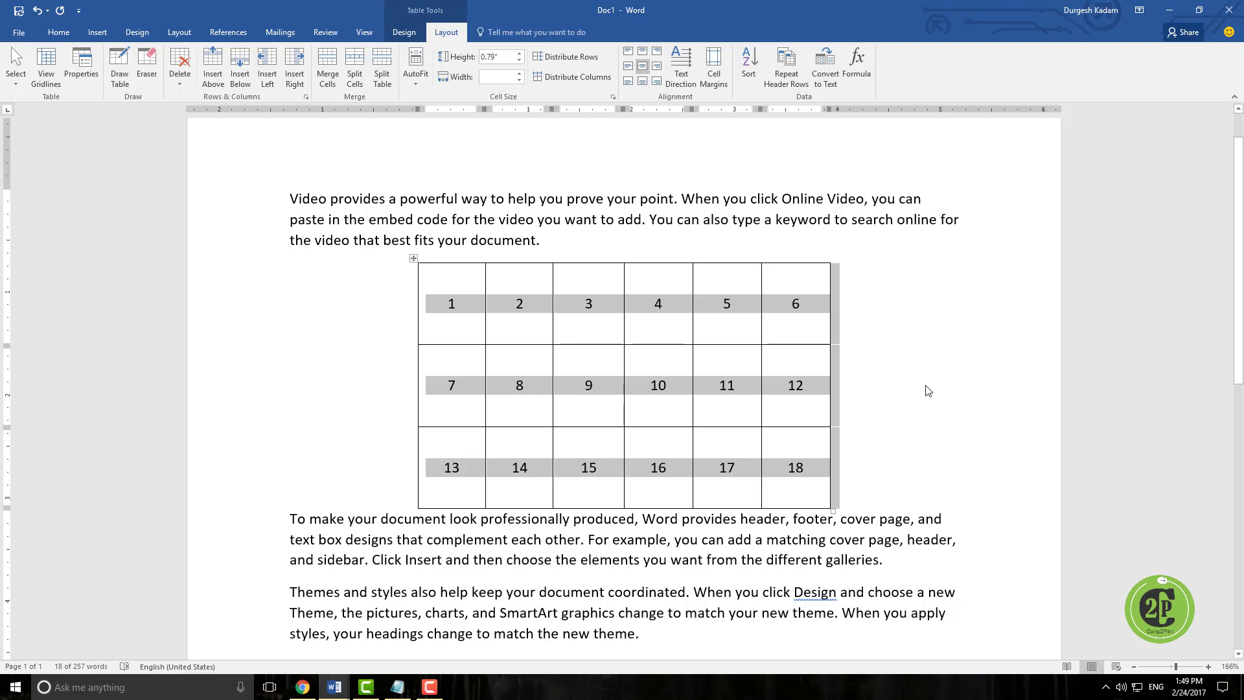
- Cycle the text direction of all table cells through both vertical rotations and back to horizontal
{"action": "left_click", "coordinate": [685, 80]}
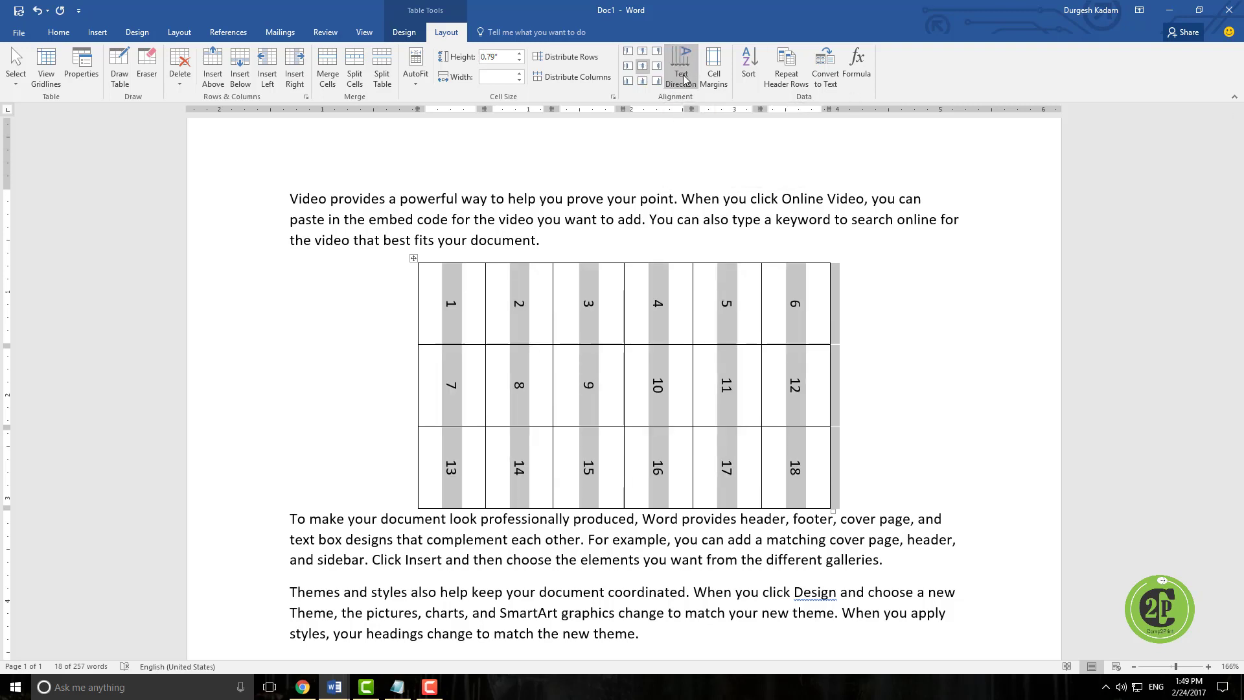
{"action": "left_click", "coordinate": [685, 80]}
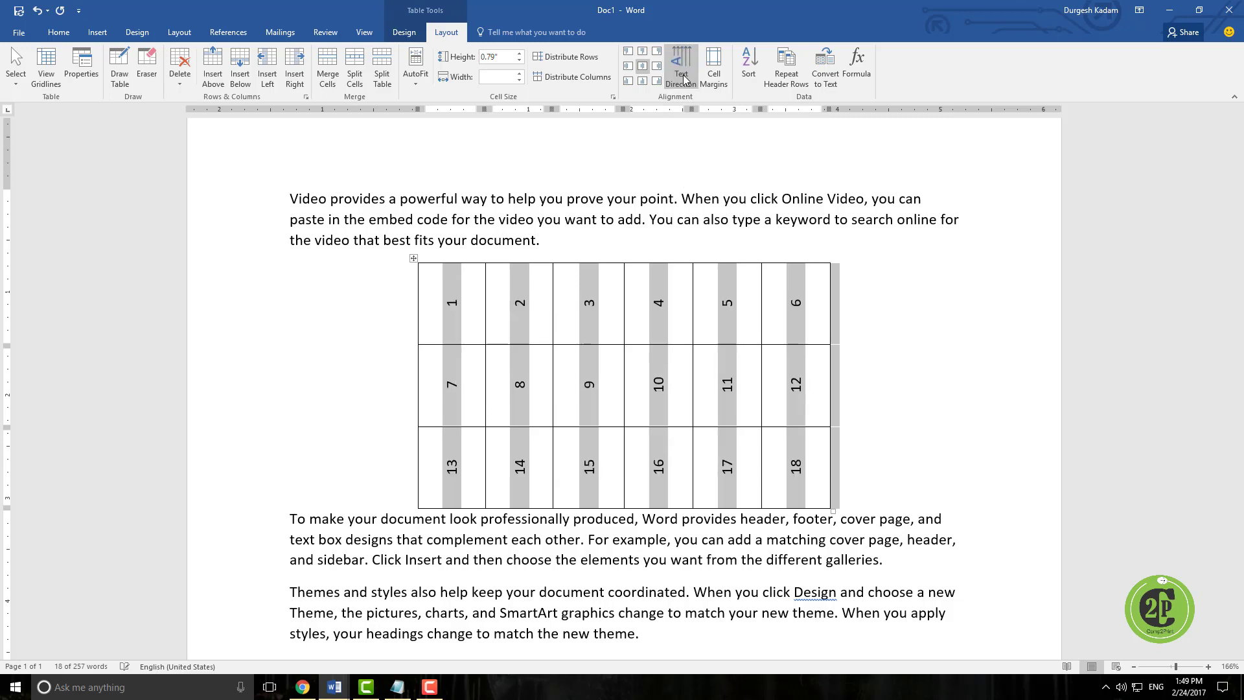
{"action": "left_click", "coordinate": [685, 80]}
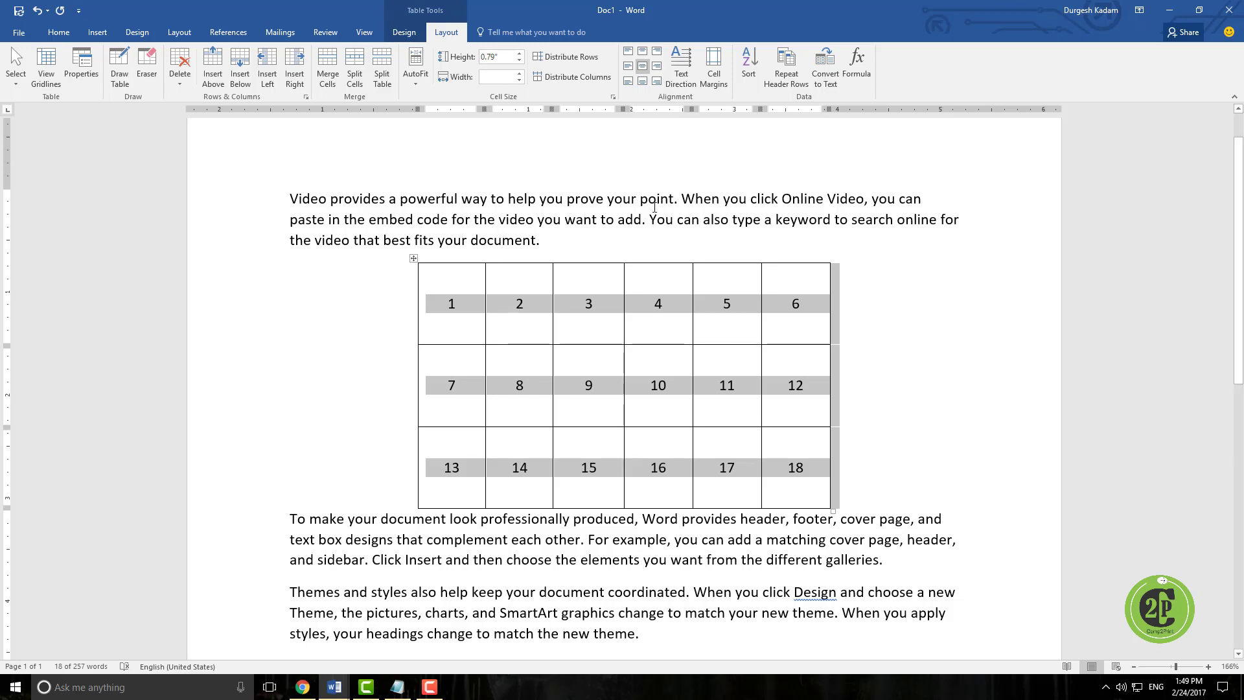
- Sort the table rows by the first column as numbers in descending order without a header row, and undo the sort
{"action": "left_click", "coordinate": [746, 71]}
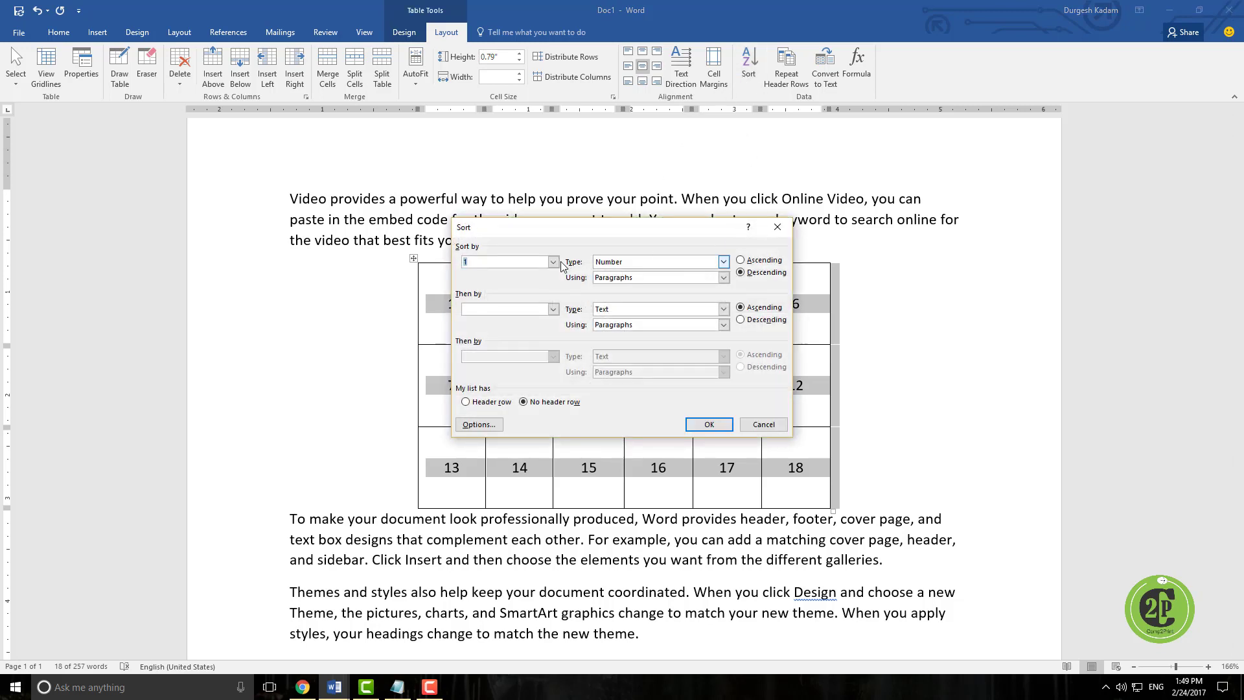
{"action": "left_click", "coordinate": [740, 273]}
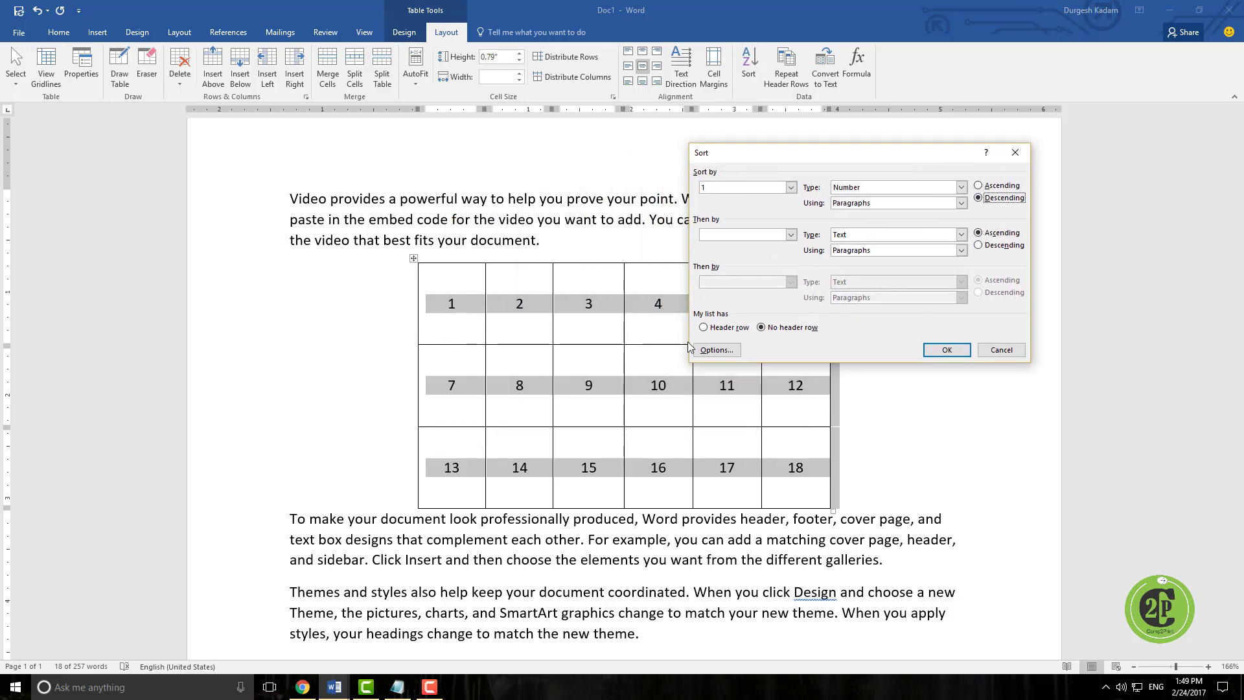
{"action": "left_click", "coordinate": [949, 360]}
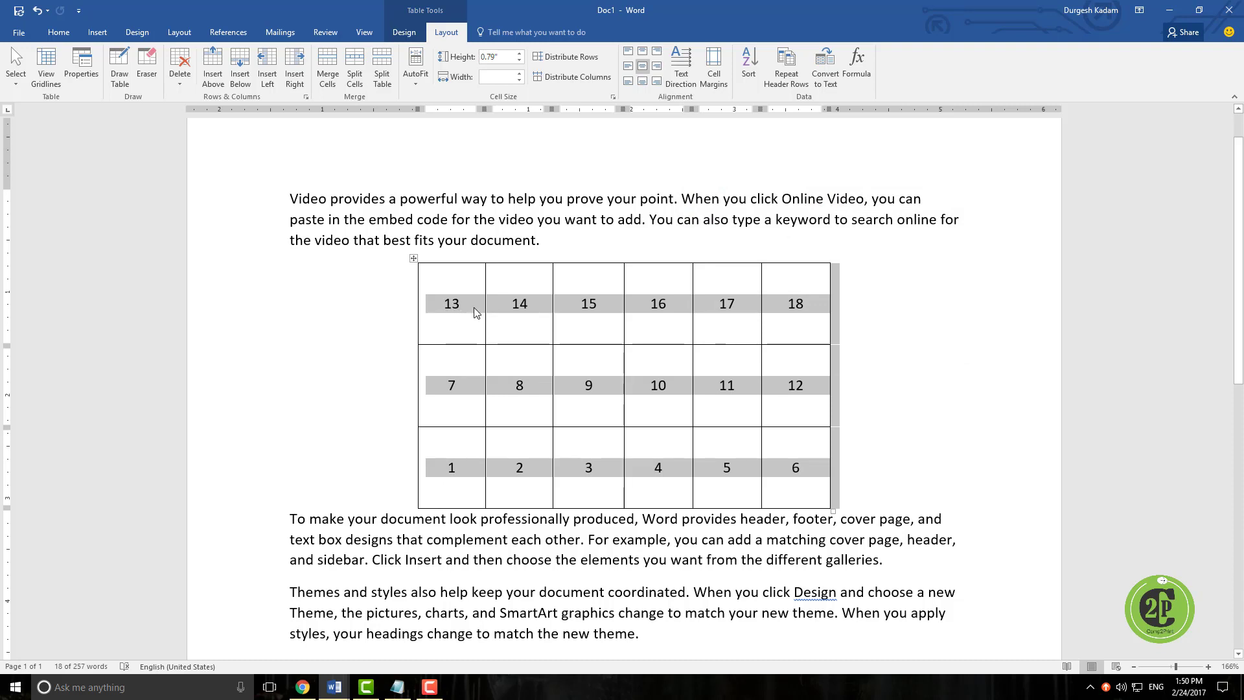
{"action": "key", "text": "ctrl+z"}
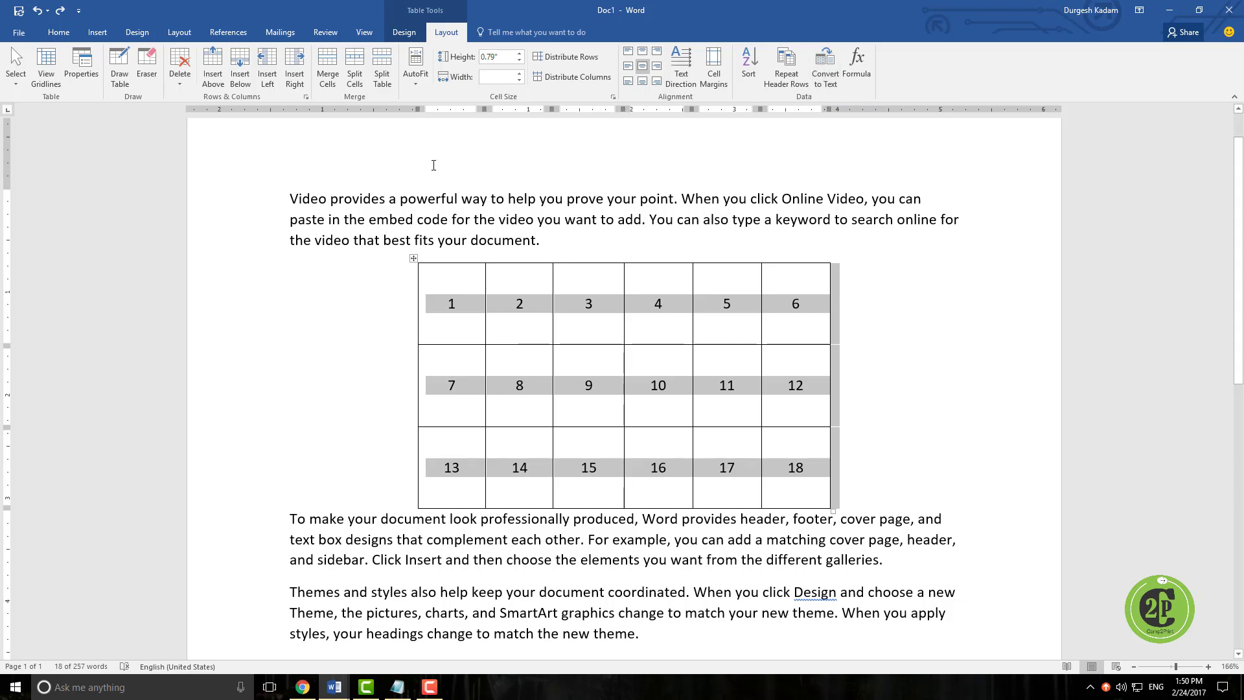
- Delete the paragraph above the table and all the paragraphs below it
{"action": "left_click_drag", "start_coordinate": [291, 200], "coordinate": [840, 304]}
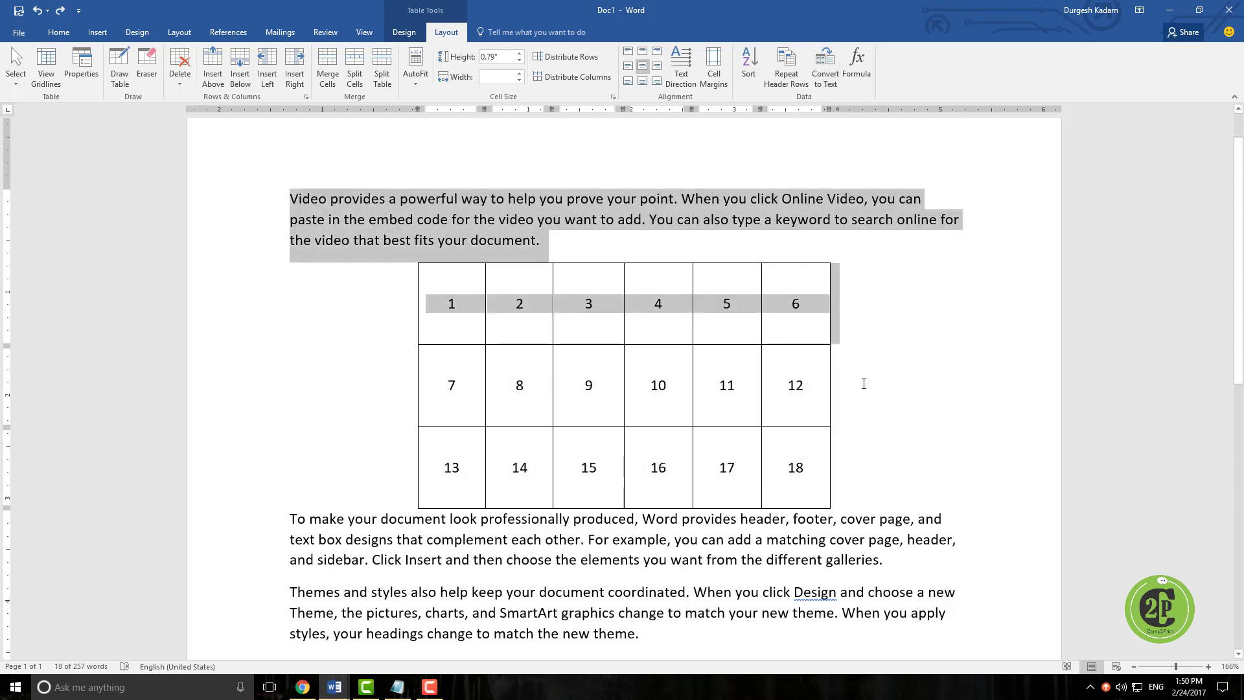
{"action": "left_click_drag", "start_coordinate": [864, 384], "coordinate": [782, 236]}
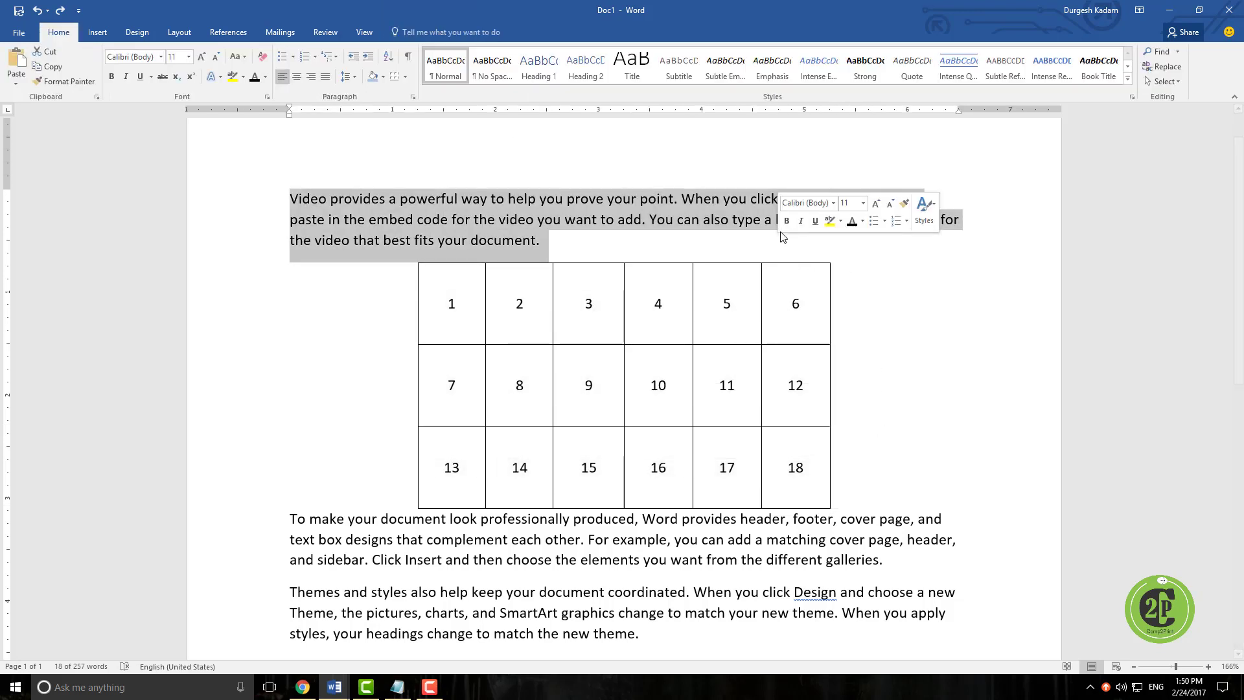
{"action": "key", "text": "Delete"}
{"action": "scroll", "coordinate": [291, 375], "scroll_direction": "down", "scroll_amount": 2}
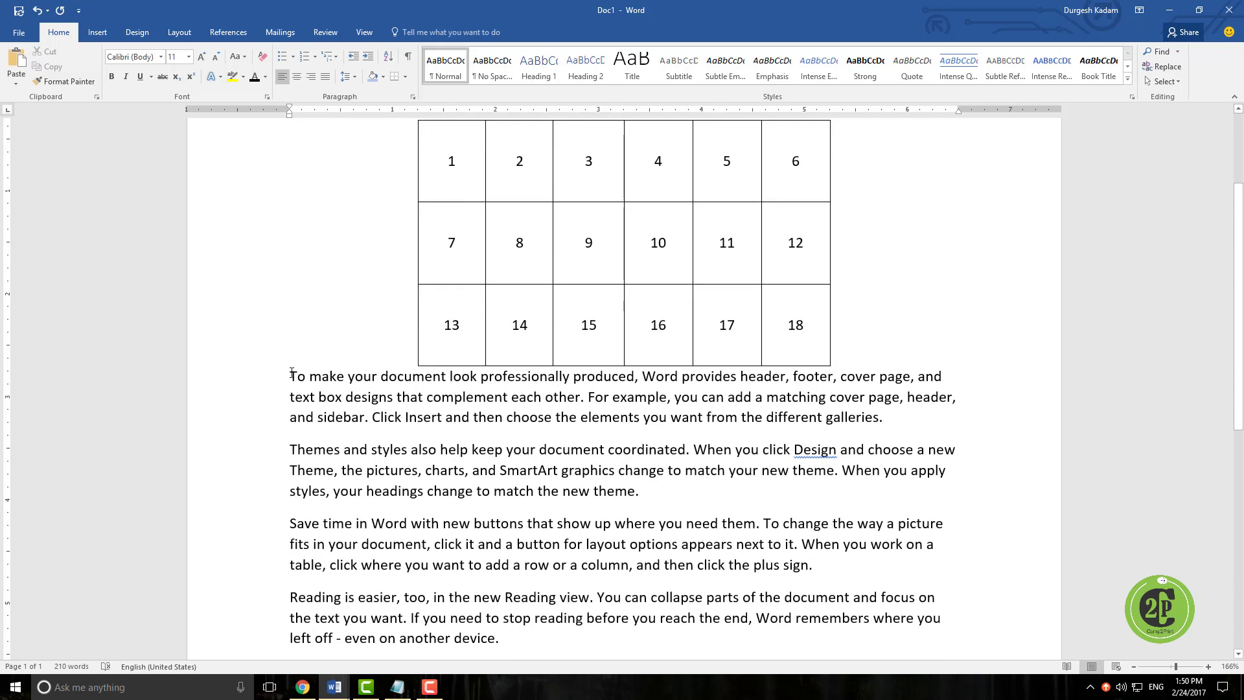
{"action": "left_click_drag", "start_coordinate": [292, 374], "coordinate": [544, 648]}
{"action": "key", "text": "Delete"}
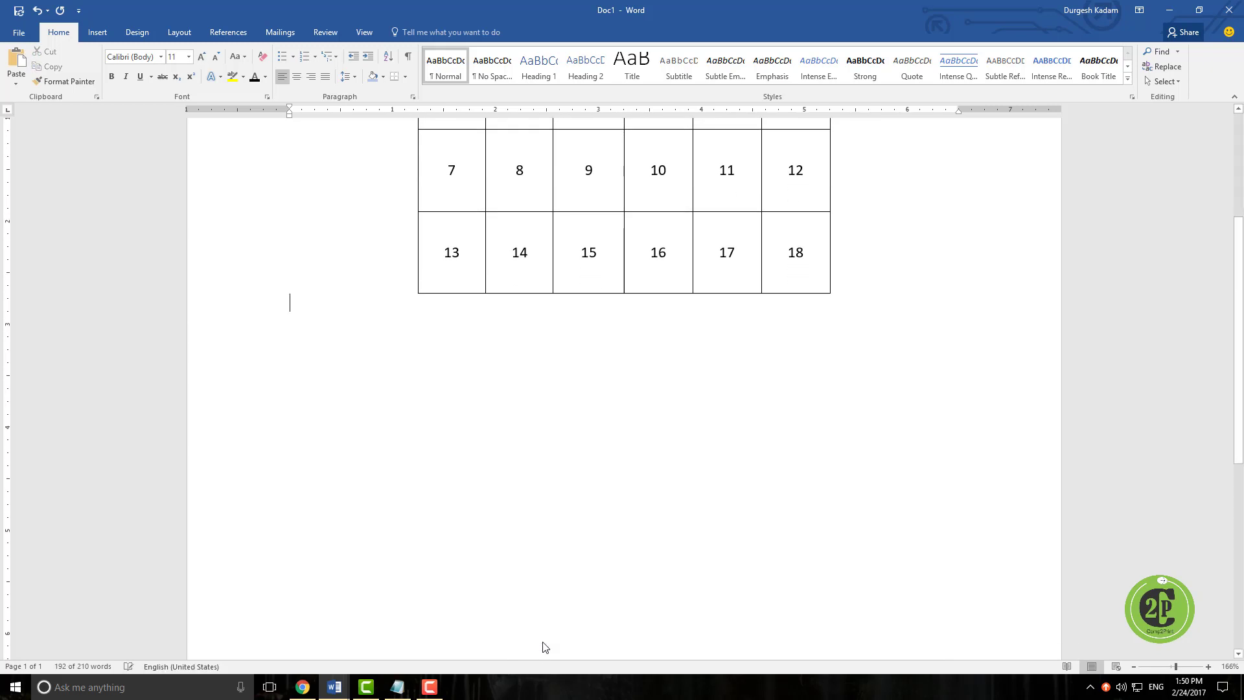
{"action": "scroll", "coordinate": [542, 641], "scroll_direction": "up", "scroll_amount": 3}
{"action": "scroll", "coordinate": [862, 454], "scroll_direction": "down", "scroll_amount": 2}
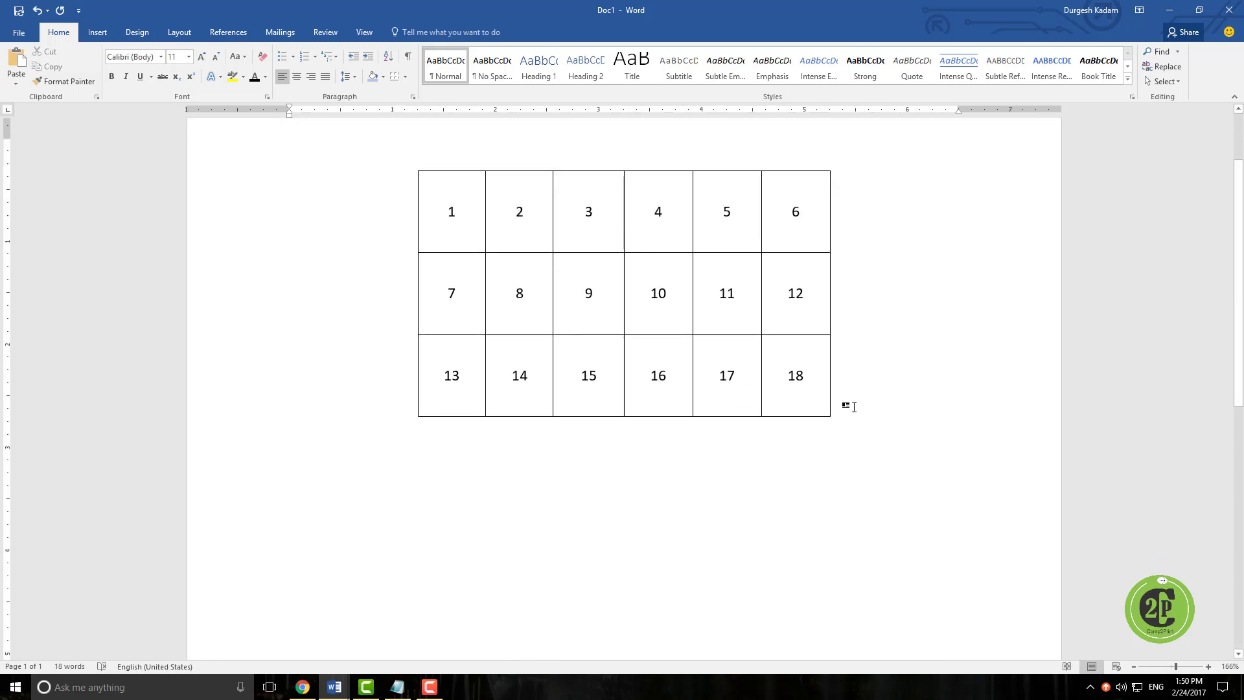
- Append four empty rows after the row that ends with 18
{"action": "left_click", "coordinate": [854, 407]}
{"action": "key", "text": "Return"}
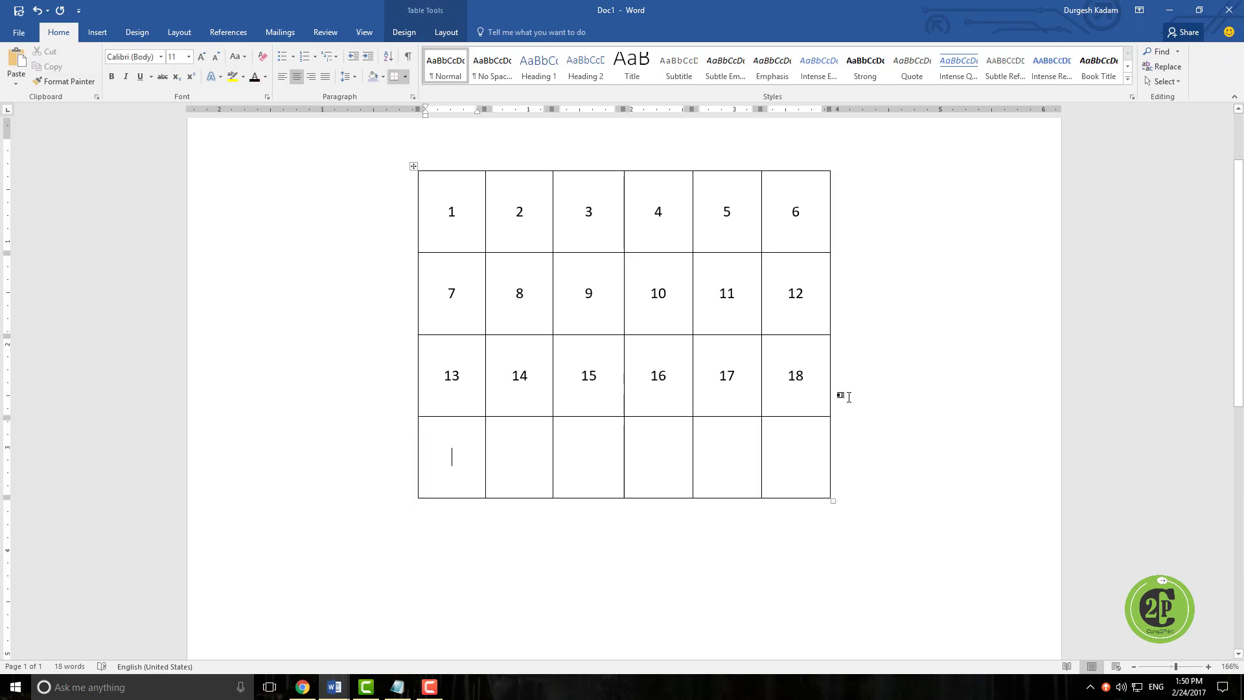
{"action": "left_click", "coordinate": [841, 486]}
{"action": "key", "text": "Return"}
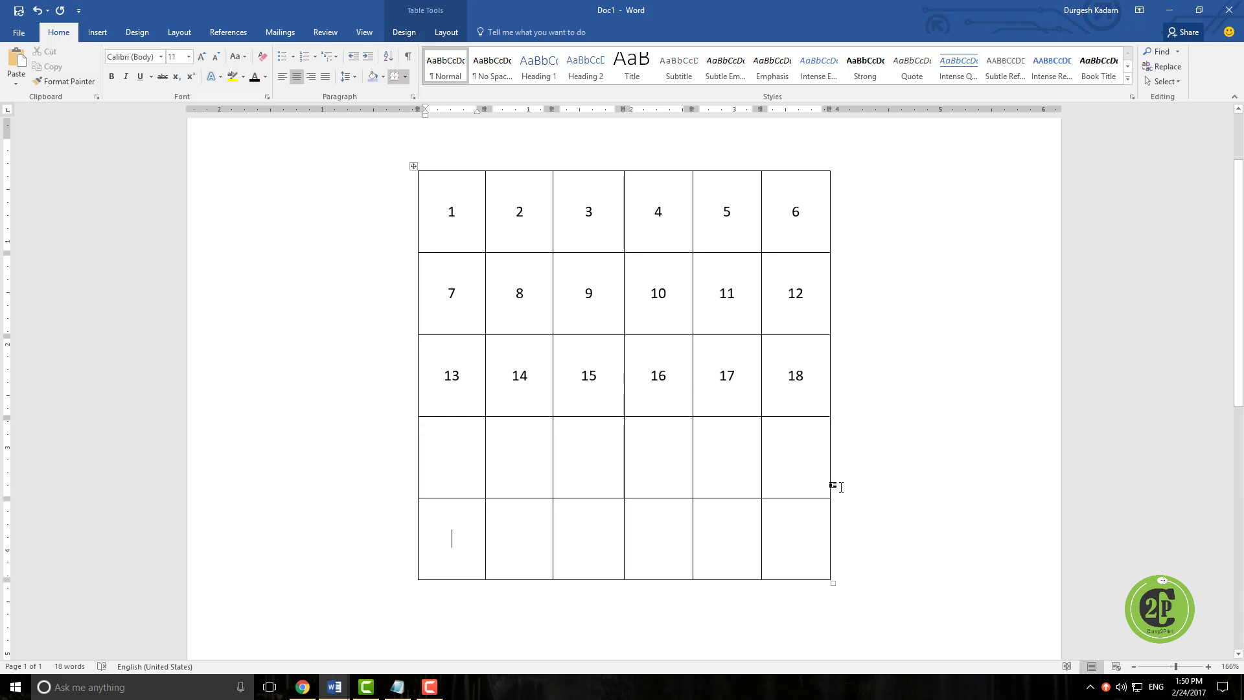
{"action": "left_click", "coordinate": [849, 533]}
{"action": "key", "text": "Return"}
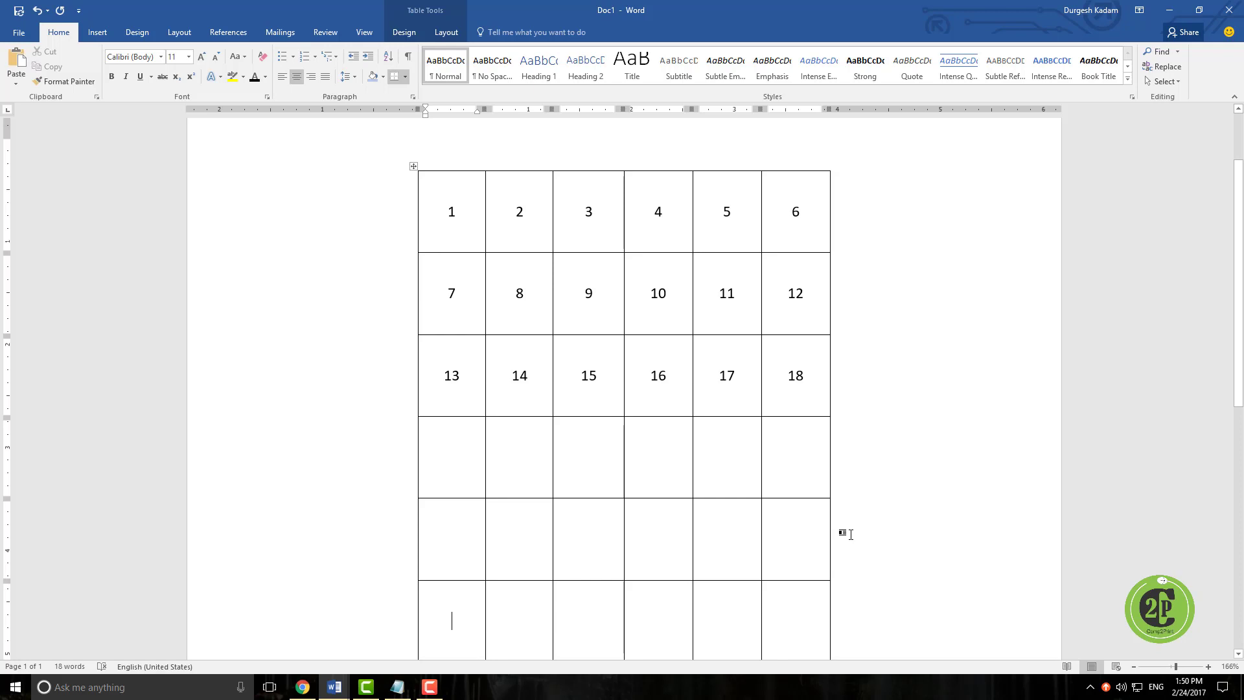
{"action": "scroll", "coordinate": [851, 534], "scroll_direction": "down", "scroll_amount": 3}
{"action": "left_click", "coordinate": [856, 448]}
{"action": "key", "text": "Return"}
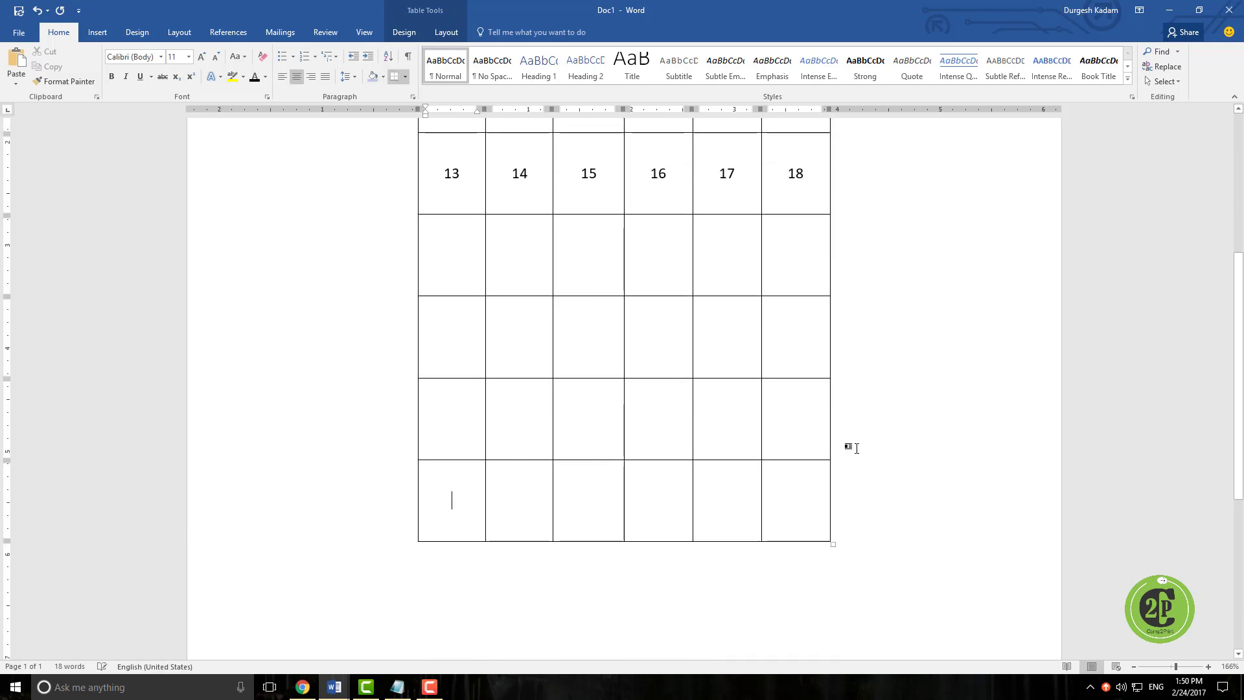
- Append four more empty rows so the table continues onto page 2, and place the cursor in that page's first cell
{"action": "scroll", "coordinate": [863, 495], "scroll_direction": "down", "scroll_amount": 1}
{"action": "left_click", "coordinate": [857, 474]}
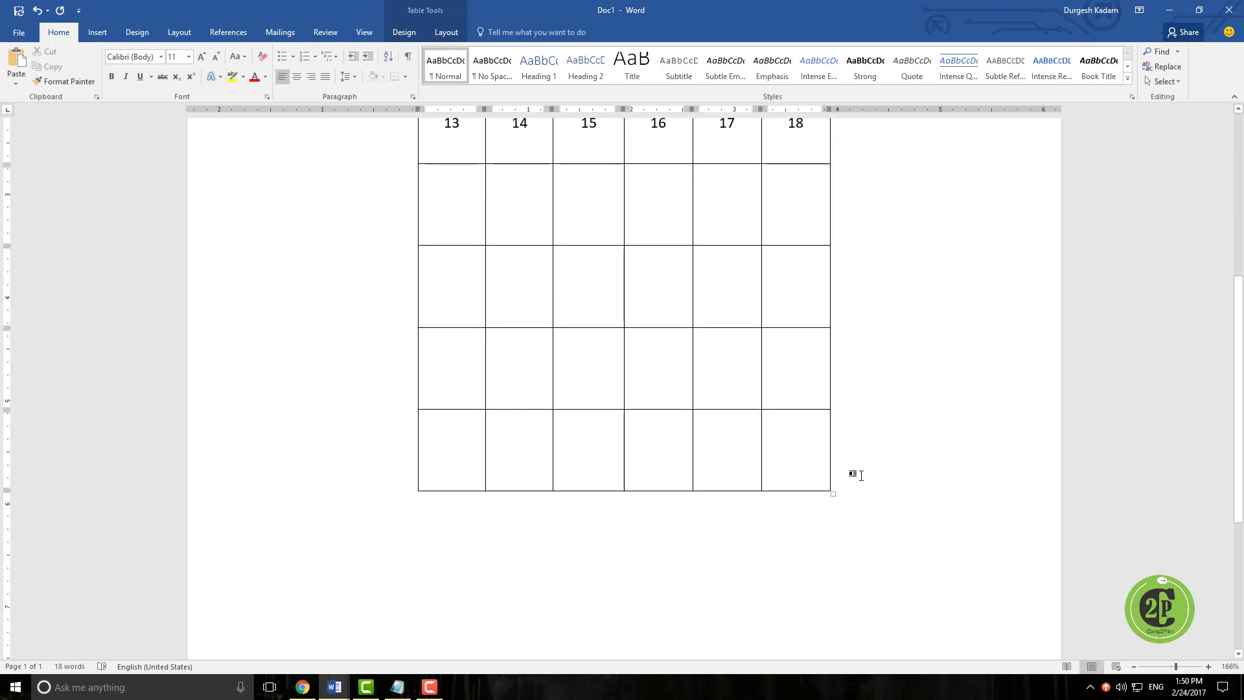
{"action": "key", "text": "Return"}
{"action": "key", "text": "ctrl+z"}
{"action": "scroll", "coordinate": [863, 458], "scroll_direction": "down", "scroll_amount": 1}
{"action": "left_click", "coordinate": [865, 433]}
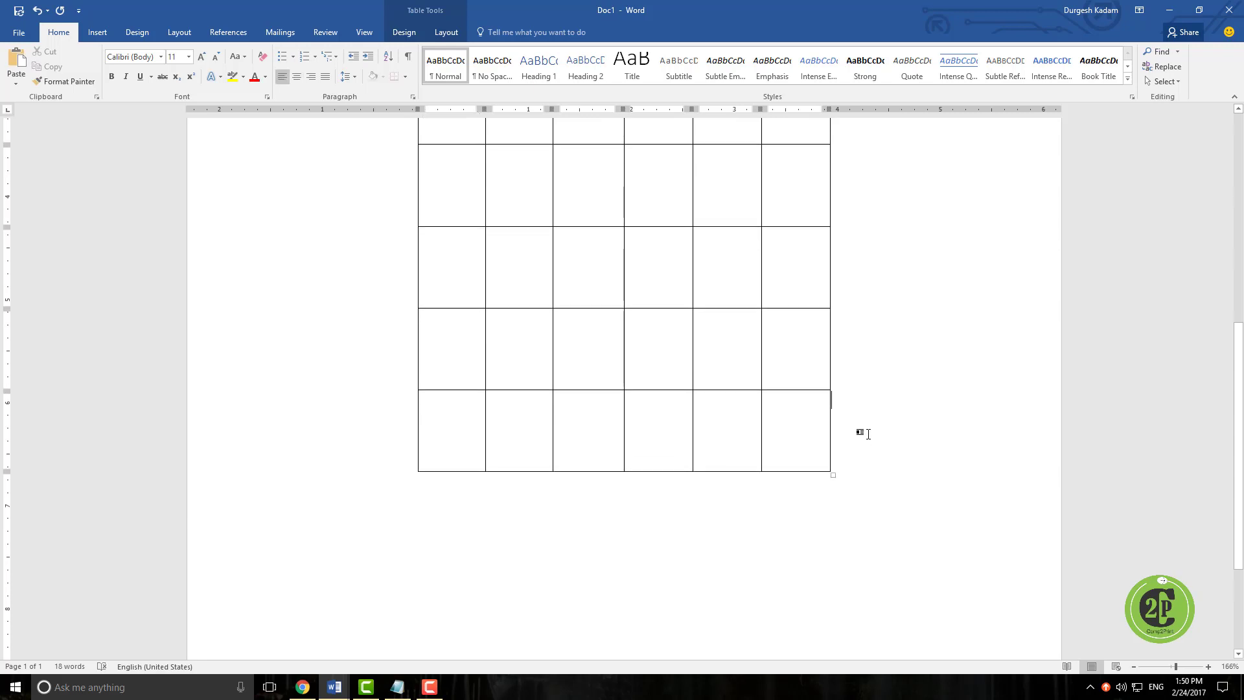
{"action": "key", "text": "Return"}
{"action": "scroll", "coordinate": [888, 444], "scroll_direction": "down", "scroll_amount": 2}
{"action": "key", "text": "Down"}
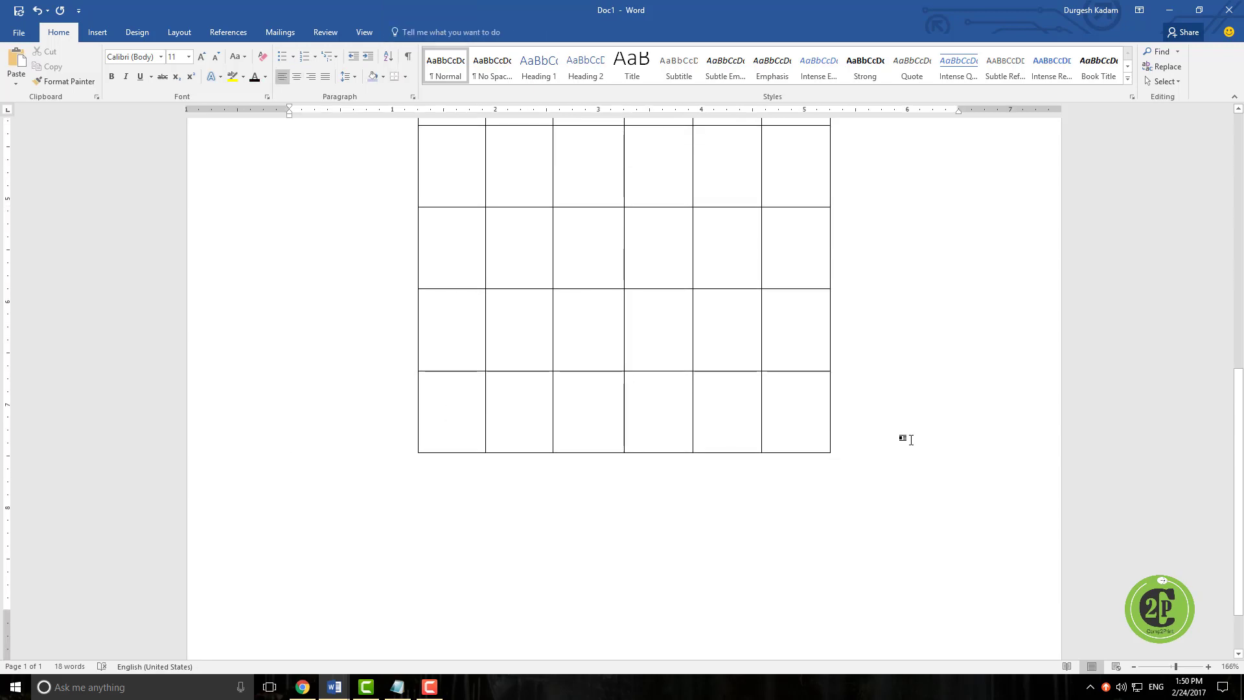
{"action": "left_click", "coordinate": [911, 439]}
{"action": "key", "text": "Return"}
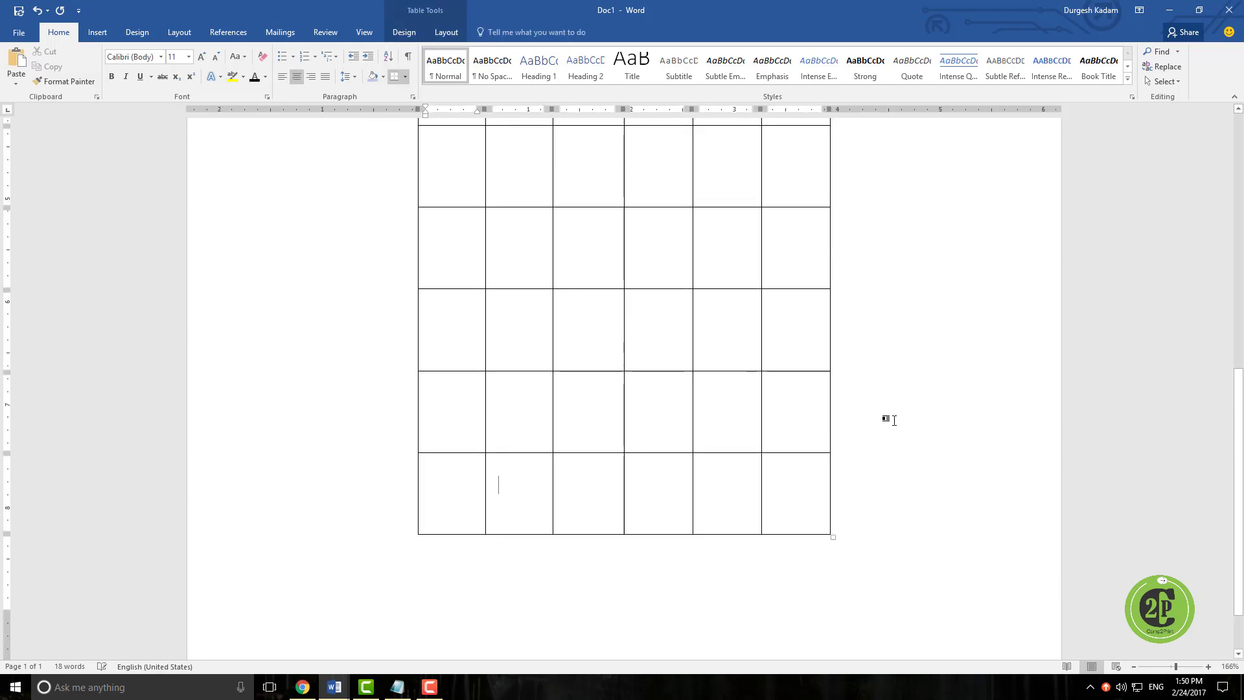
{"action": "key", "text": "ctrl+z"}
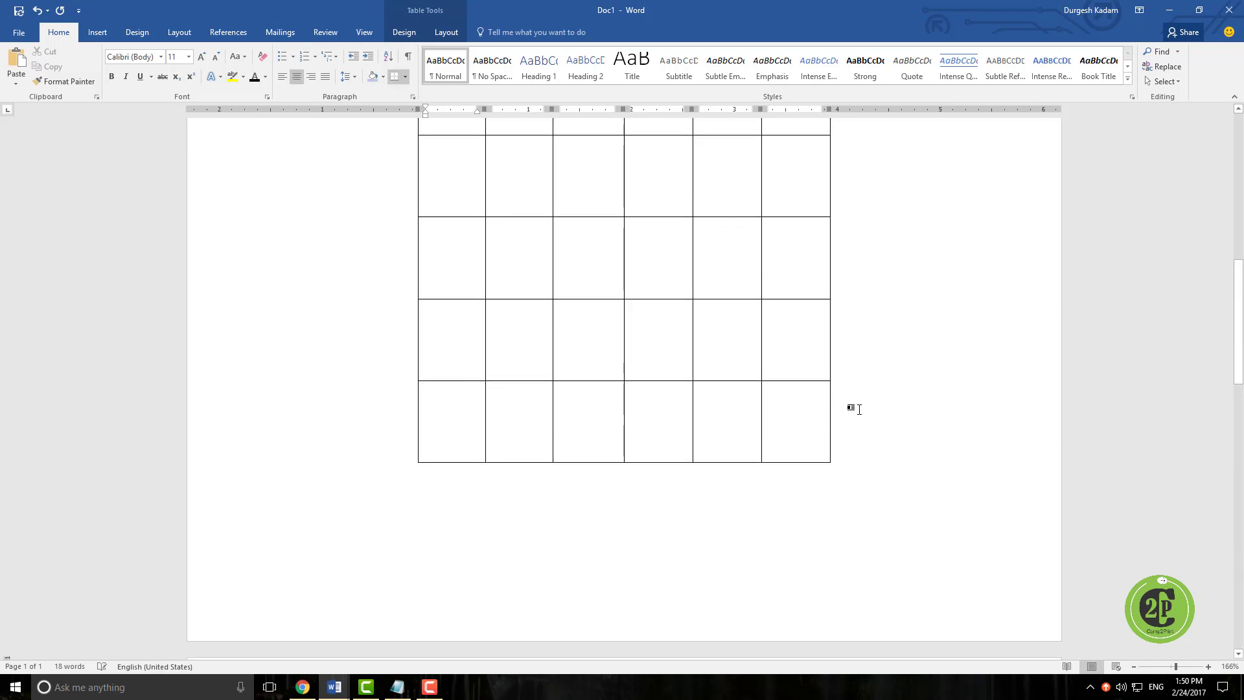
{"action": "scroll", "coordinate": [838, 453], "scroll_direction": "down", "scroll_amount": 8}
{"action": "left_click", "coordinate": [466, 394]}
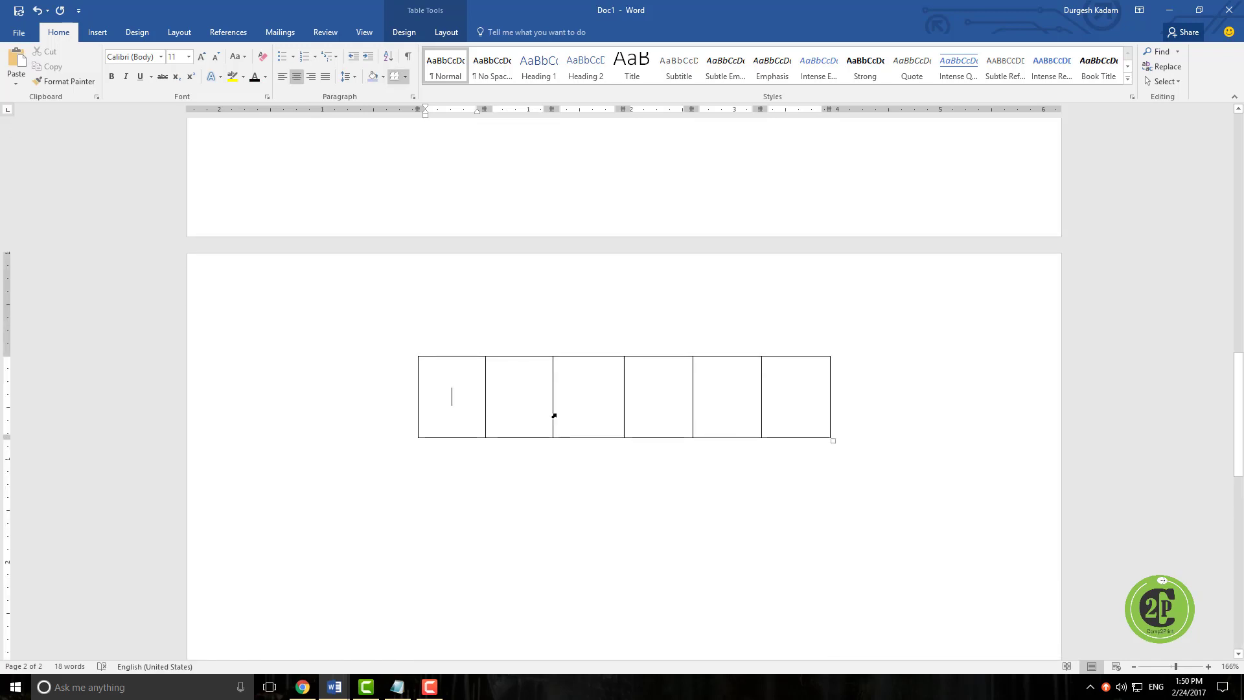
- Set the table's first row, containing 1 to 6, to repeat as a header row on every page
{"action": "scroll", "coordinate": [500, 423], "scroll_direction": "up", "scroll_amount": 5}
{"action": "scroll", "coordinate": [501, 423], "scroll_direction": "up", "scroll_amount": 6}
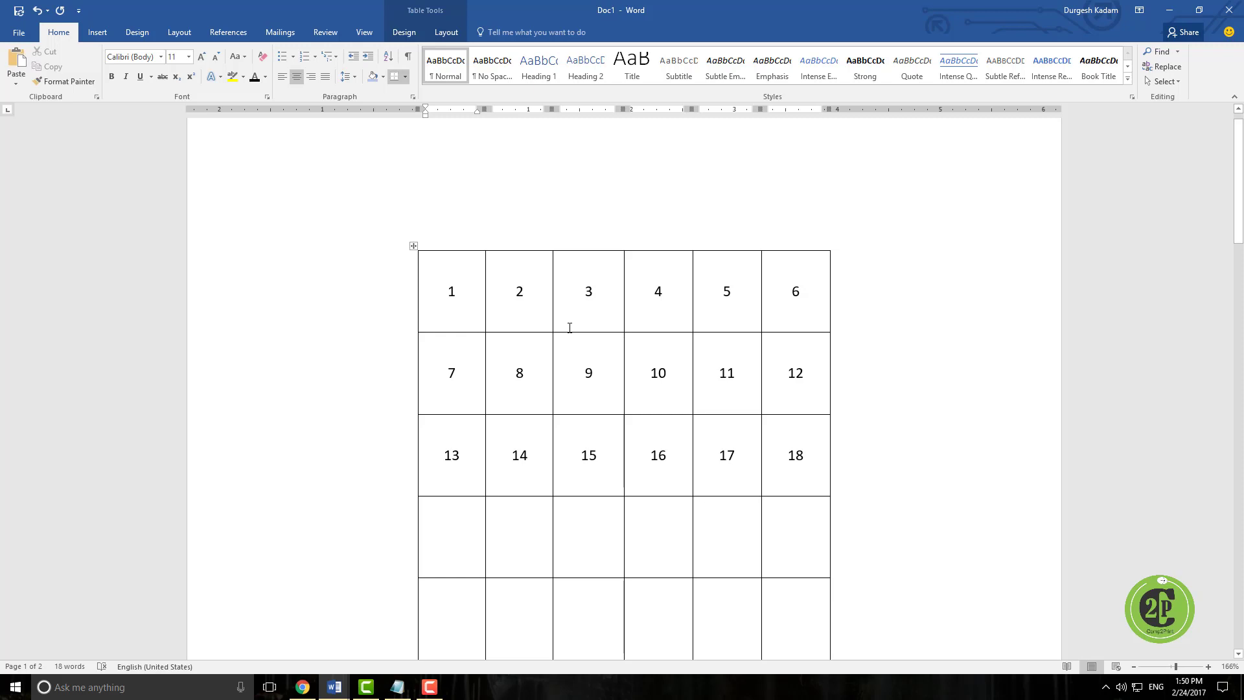
{"action": "left_click_drag", "start_coordinate": [452, 299], "coordinate": [783, 286]}
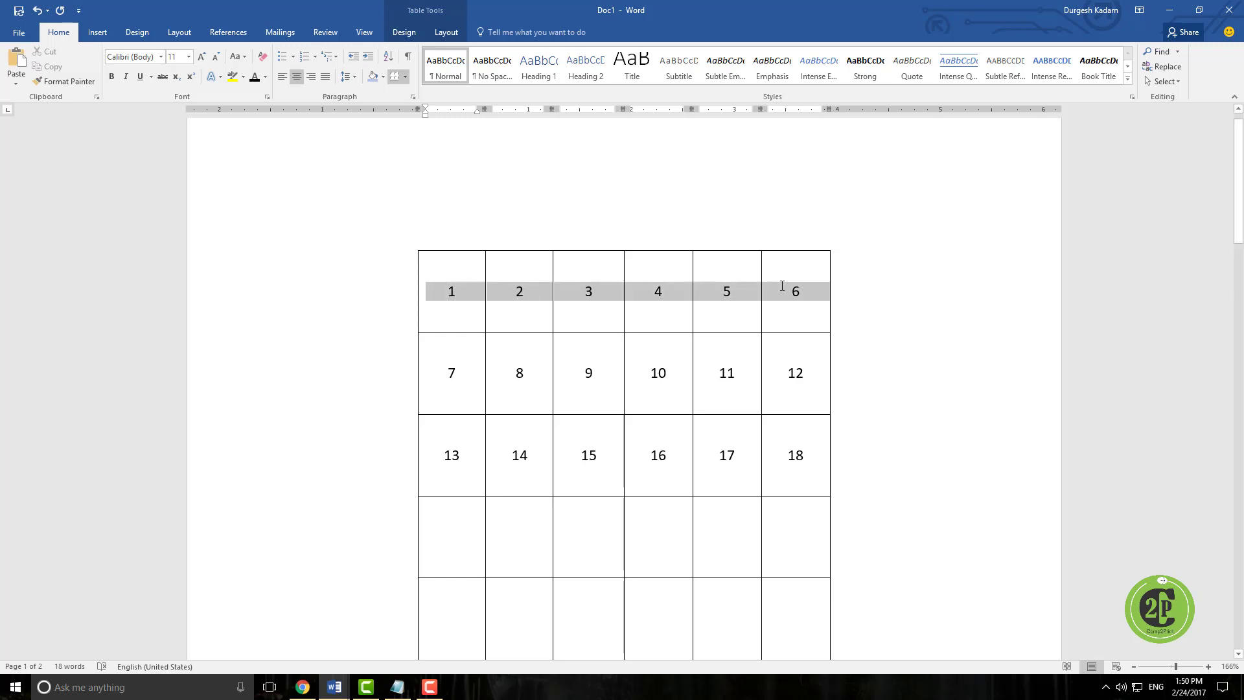
{"action": "left_click", "coordinate": [447, 33]}
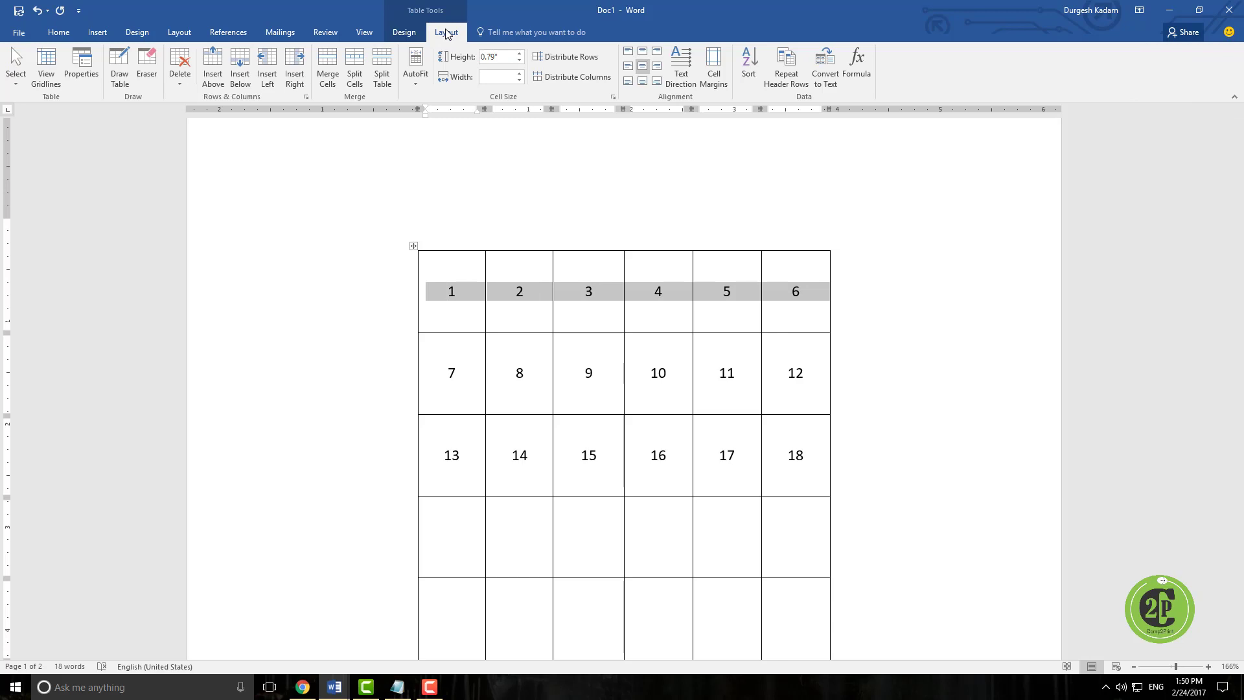
{"action": "left_click", "coordinate": [786, 79]}
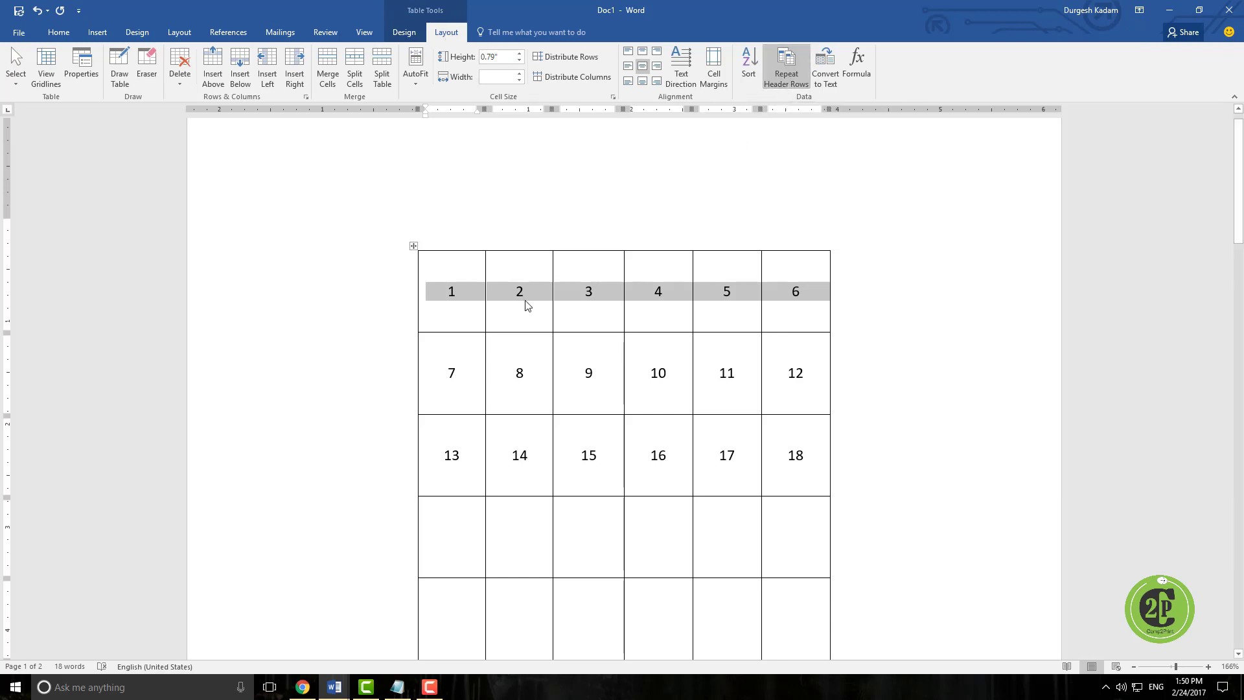
- Check the header row on page 2, and undo the header repeat and latest row additions until the table fits on one page
{"action": "scroll", "coordinate": [464, 298], "scroll_direction": "down", "scroll_amount": 6}
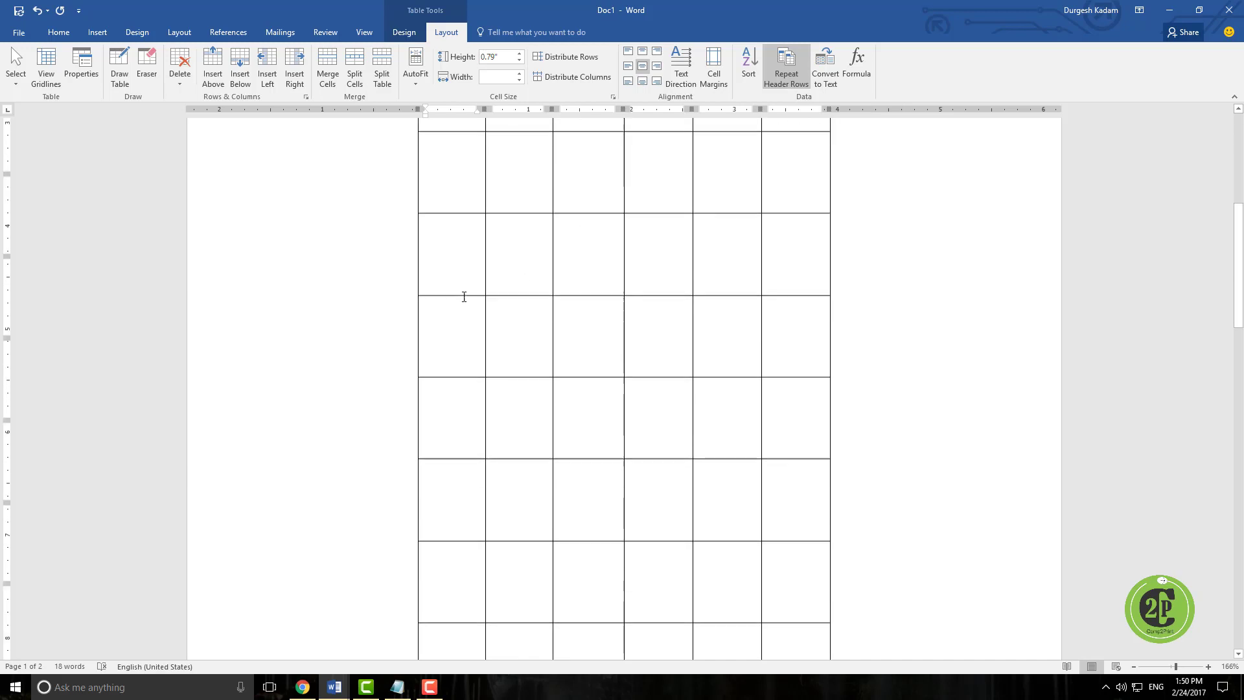
{"action": "scroll", "coordinate": [464, 298], "scroll_direction": "down", "scroll_amount": 4}
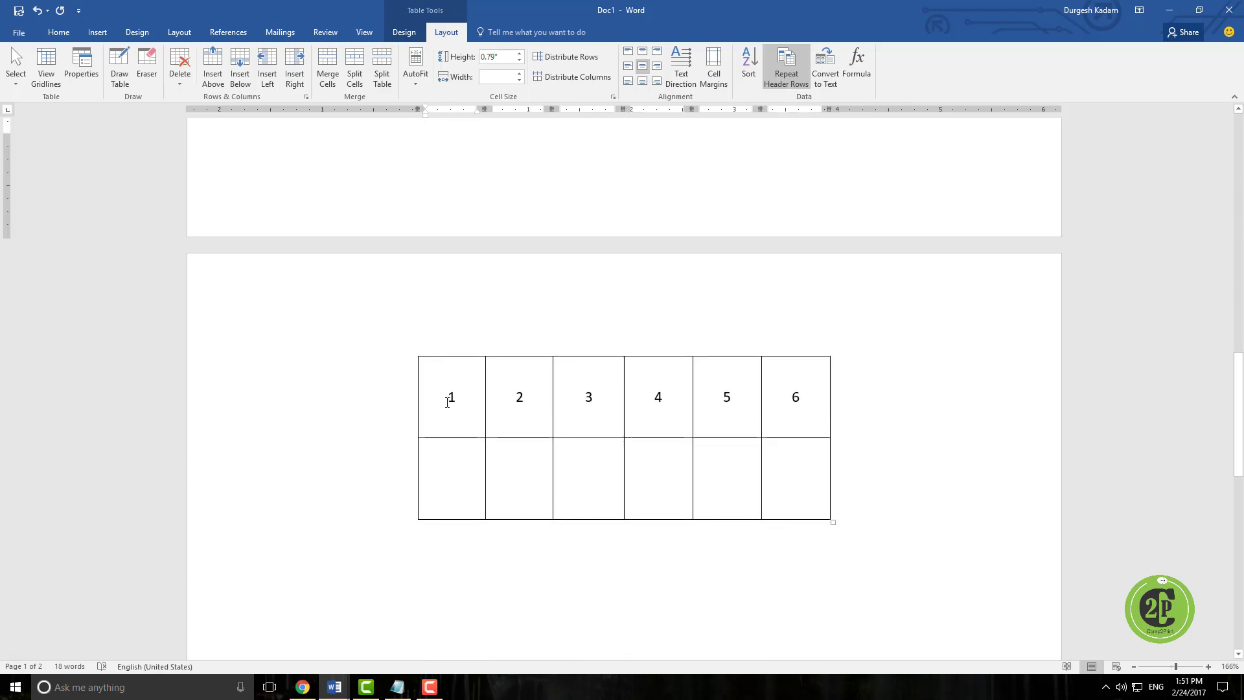
{"action": "left_click", "coordinate": [787, 399]}
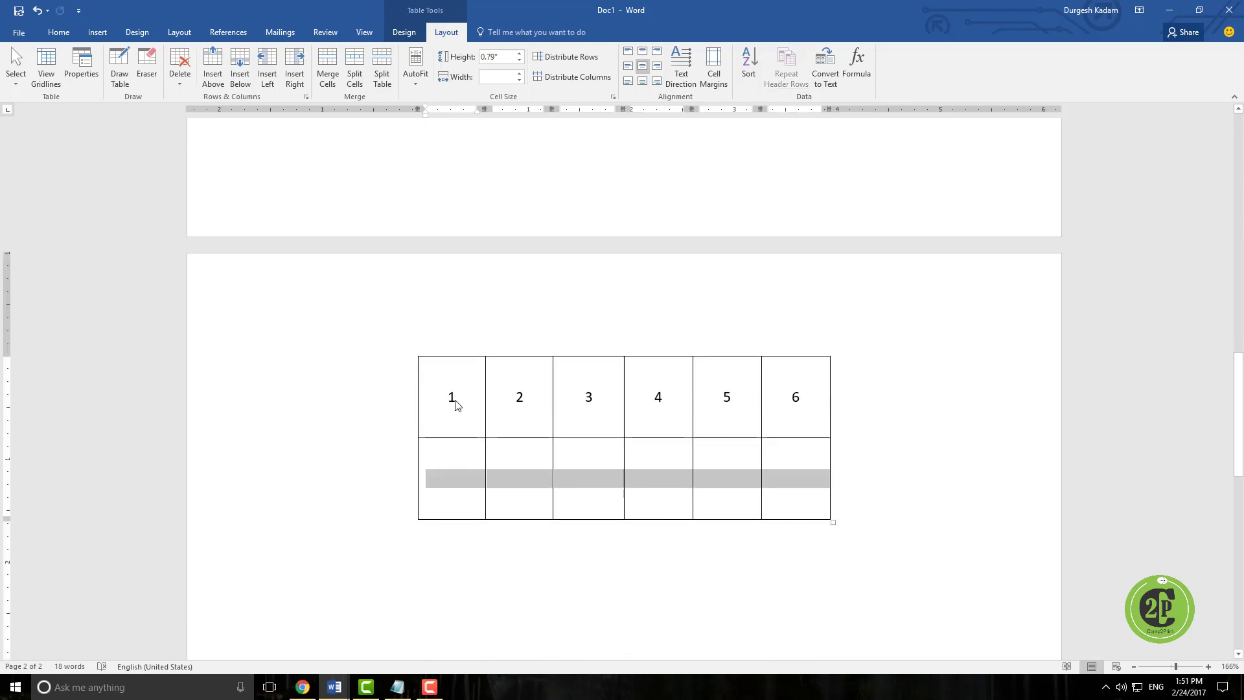
{"action": "scroll", "coordinate": [544, 418], "scroll_direction": "up", "scroll_amount": 8}
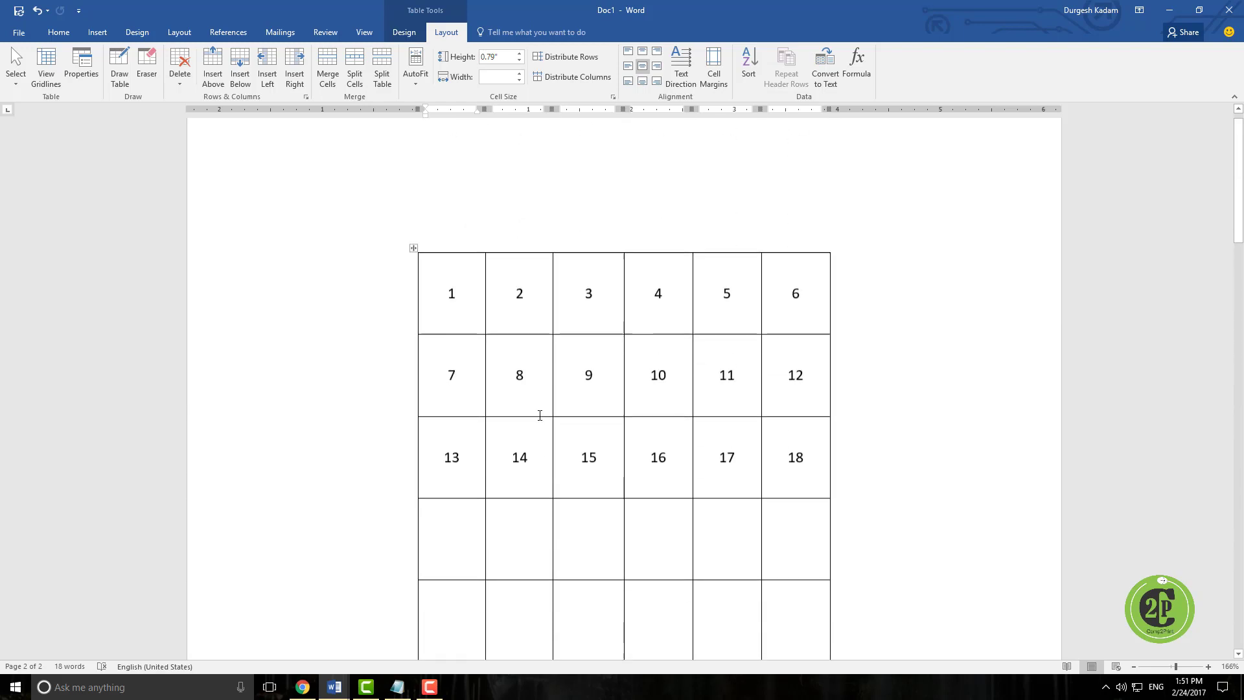
{"action": "scroll", "coordinate": [548, 328], "scroll_direction": "down", "scroll_amount": 8}
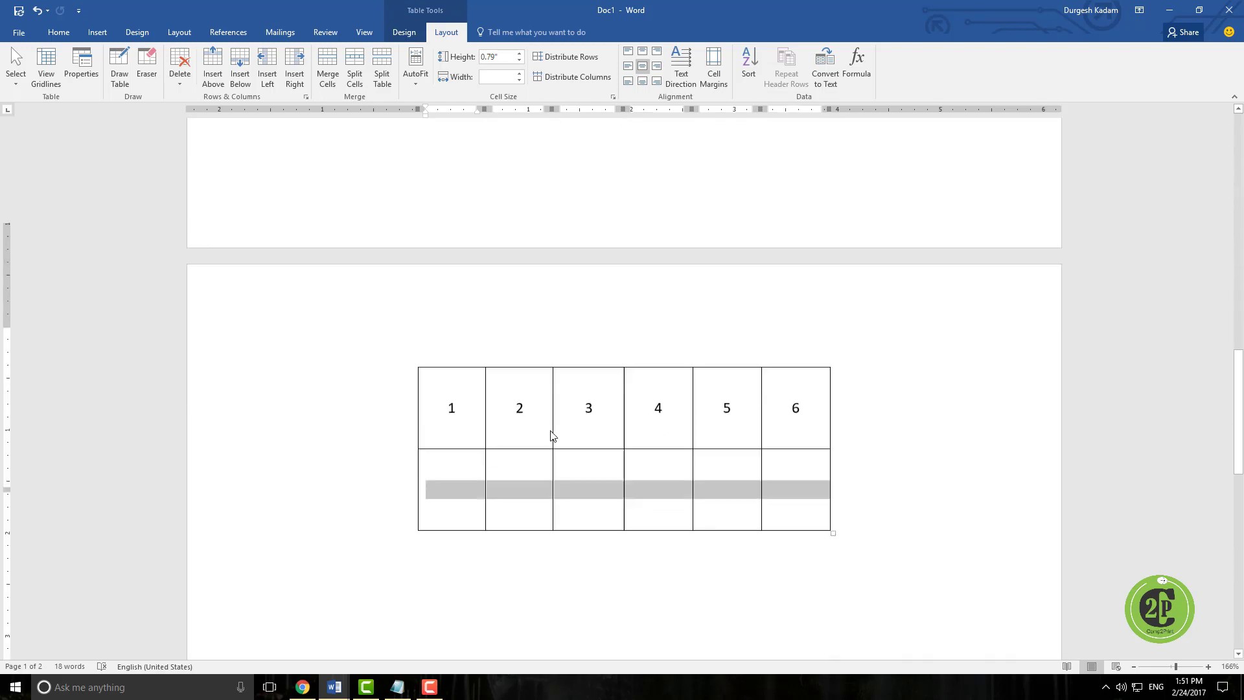
{"action": "key", "text": "ctrl+z"}
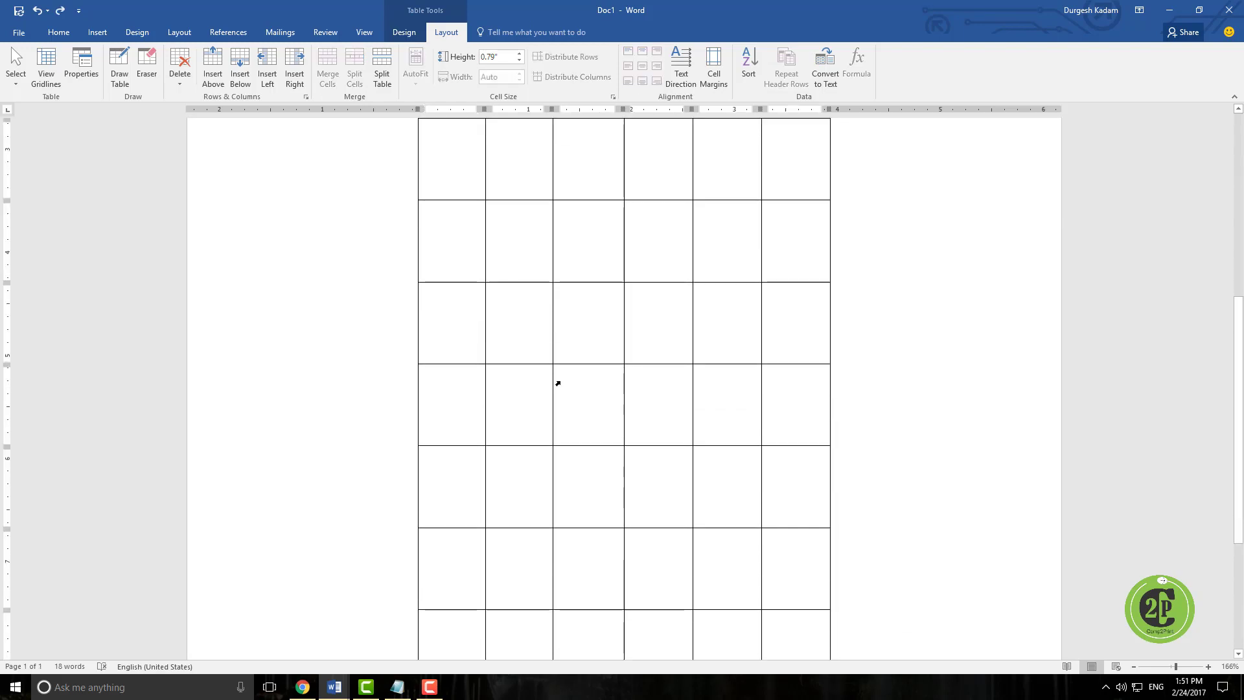
{"action": "scroll", "coordinate": [558, 382], "scroll_direction": "up", "scroll_amount": 5}
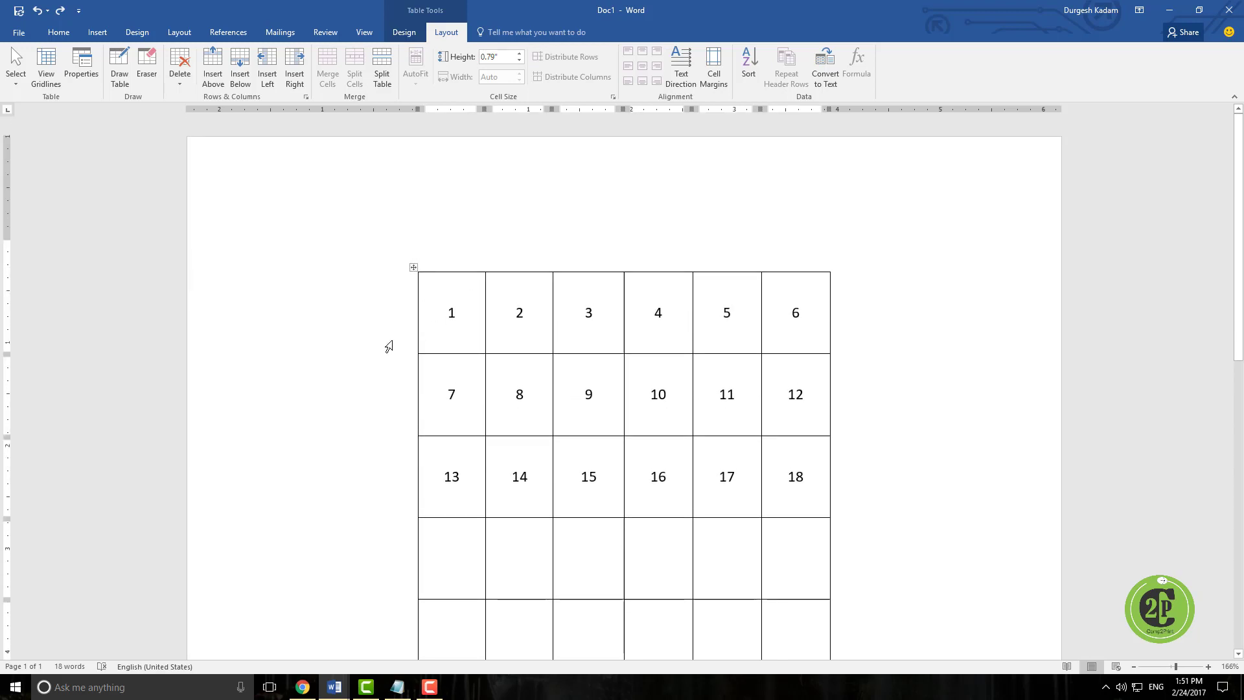
- Convert the table to text separated with tabs, and undo the conversion
{"action": "left_click", "coordinate": [829, 83]}
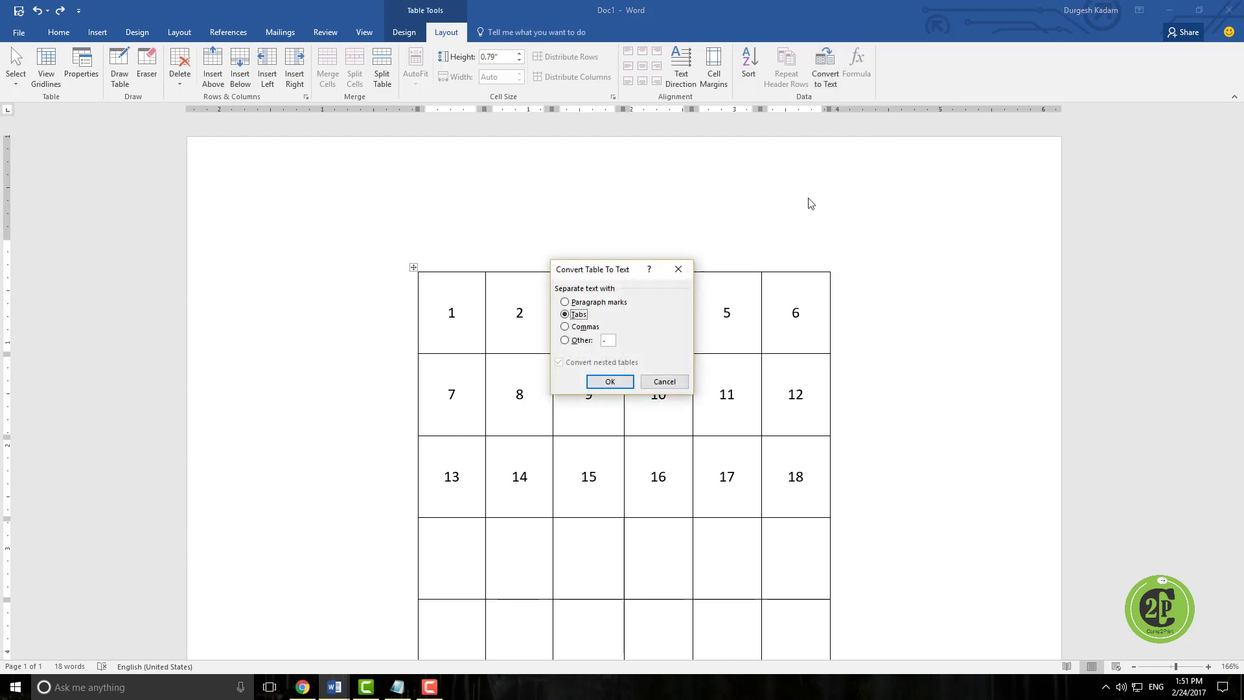
{"action": "left_click_drag", "start_coordinate": [622, 269], "coordinate": [712, 227]}
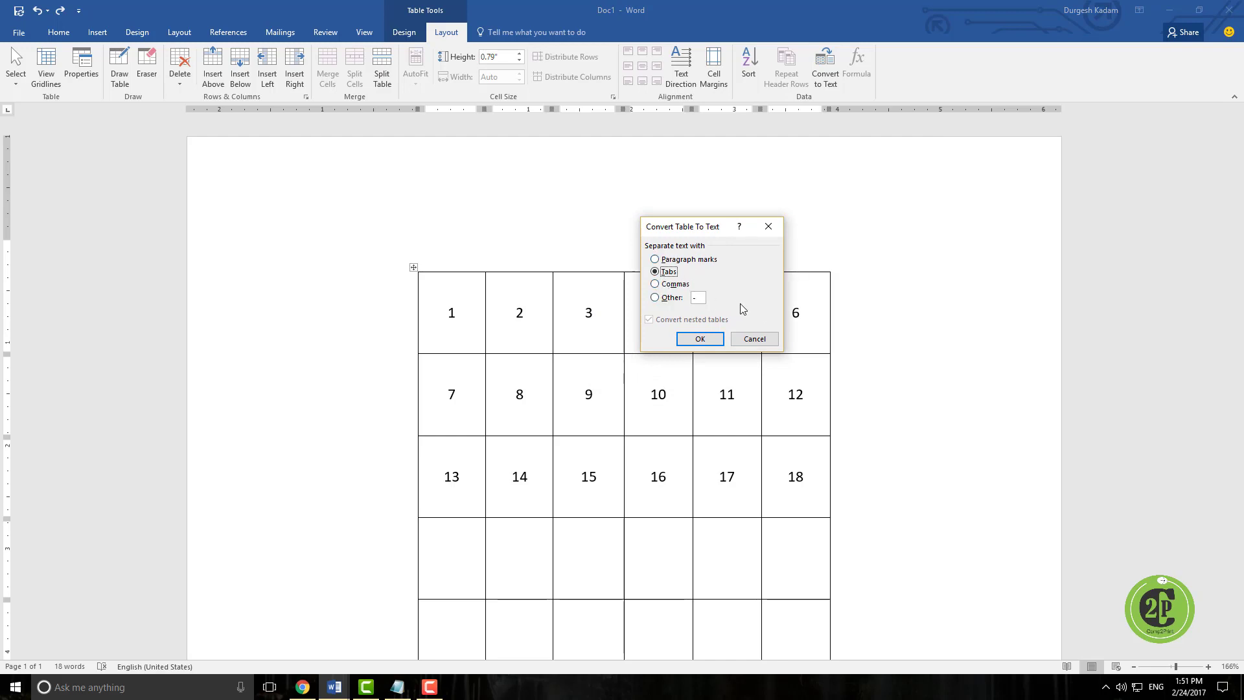
{"action": "left_click", "coordinate": [700, 339]}
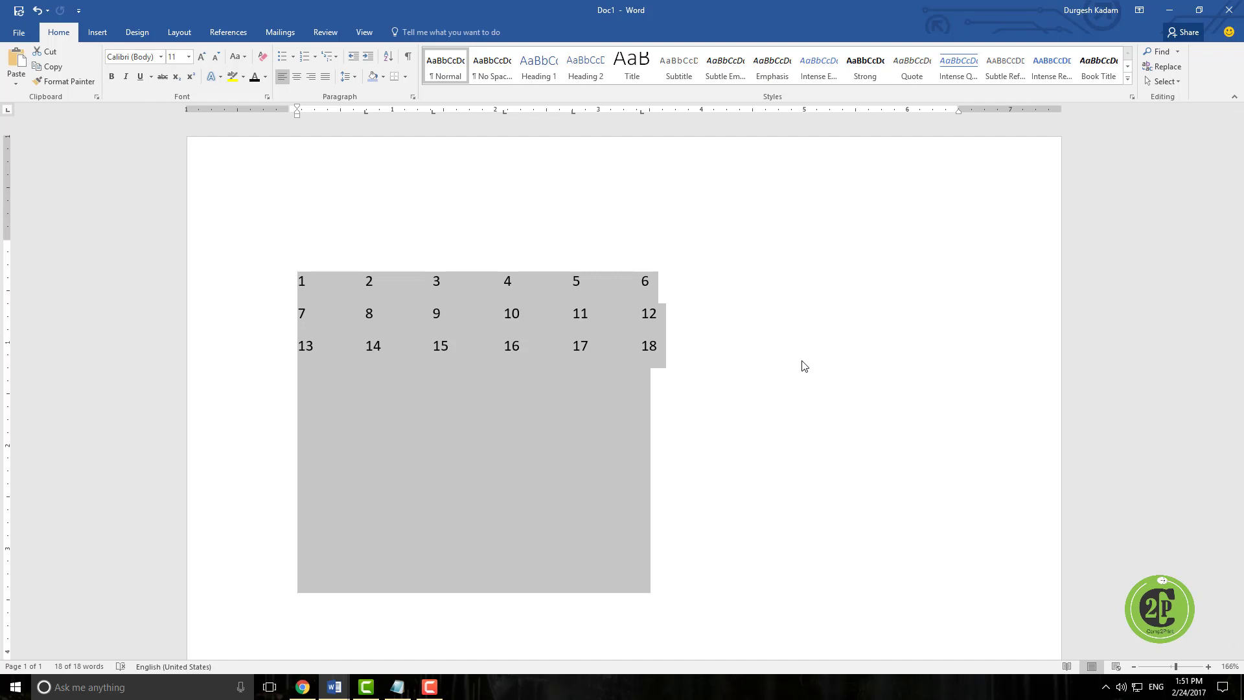
{"action": "key", "text": "ctrl+z"}
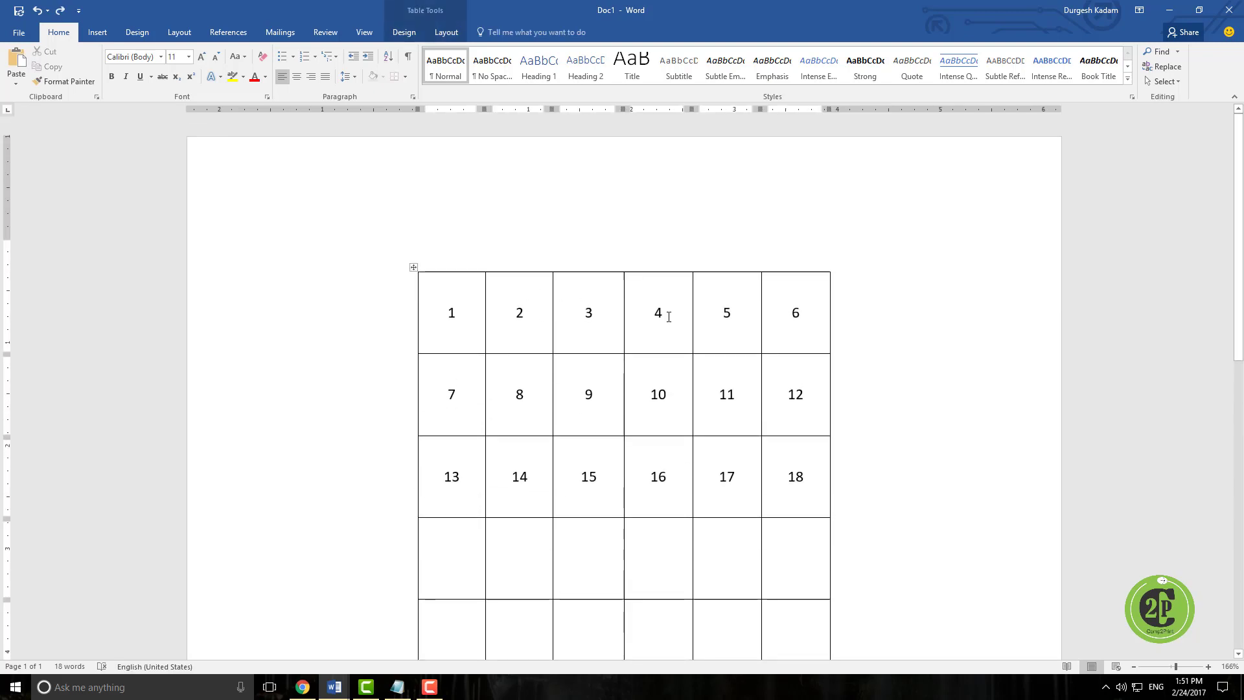
- Insert the formula =SUM(ABOVE) in the first cell of the empty row below 13
{"action": "scroll", "coordinate": [602, 347], "scroll_direction": "down", "scroll_amount": 2}
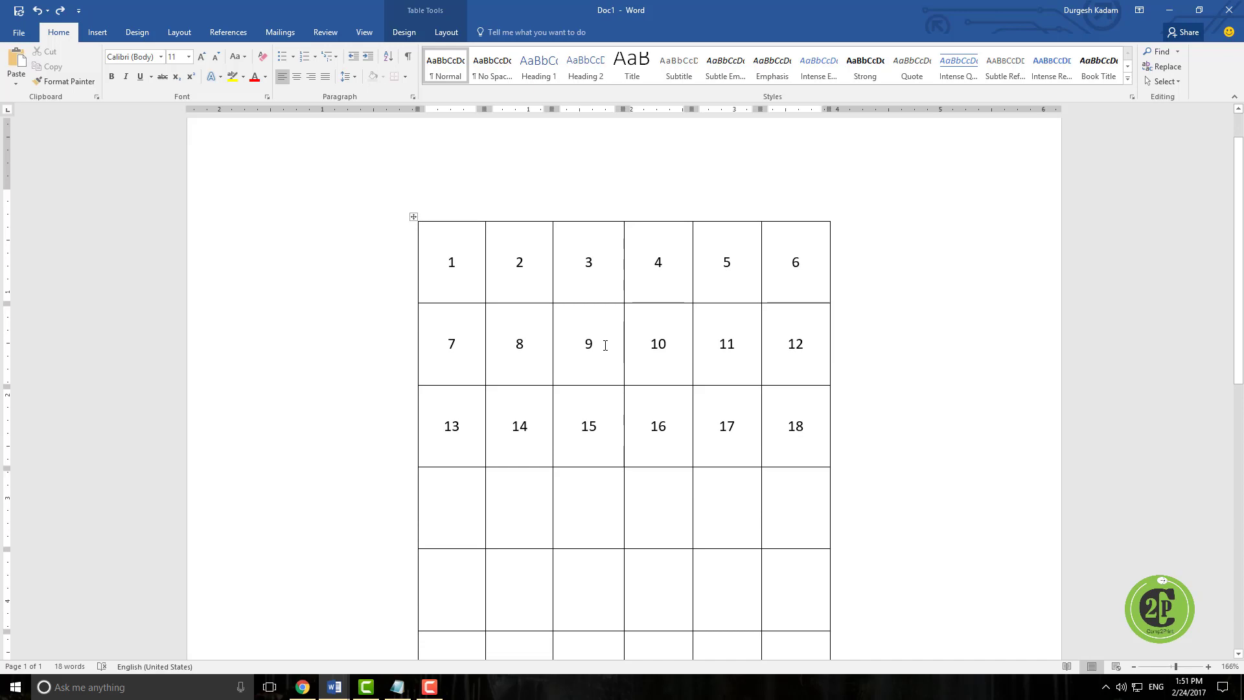
{"action": "left_click", "coordinate": [454, 500]}
{"action": "left_click", "coordinate": [446, 32]}
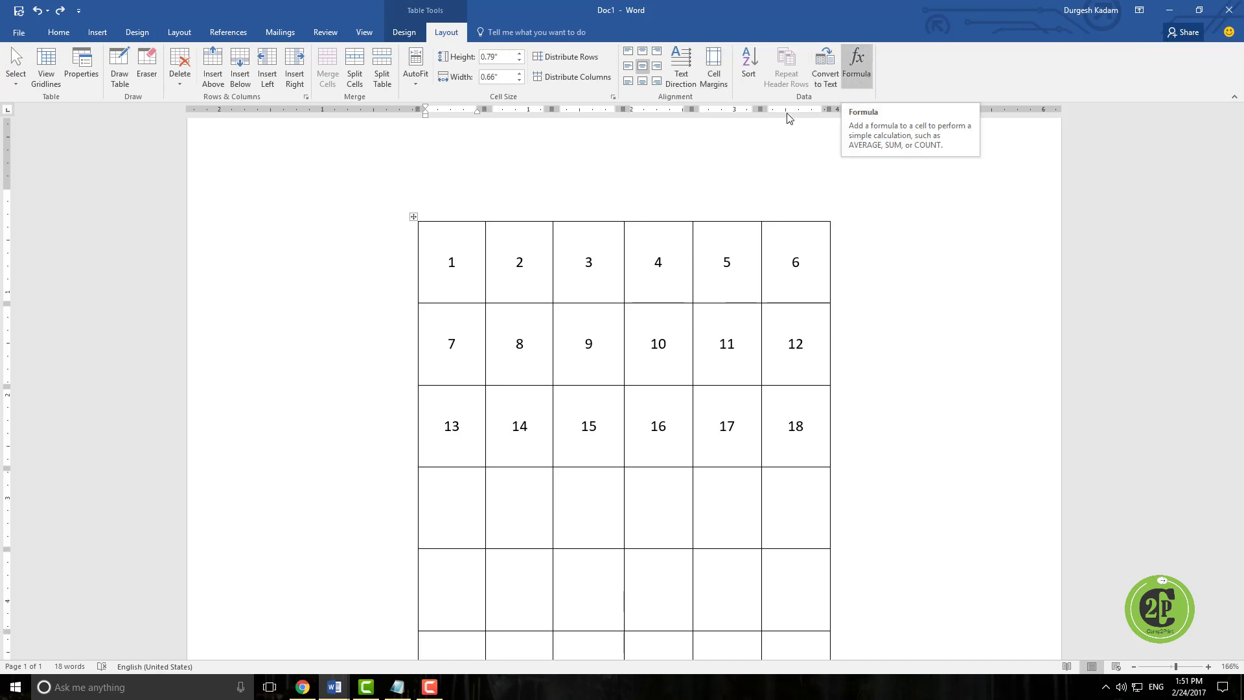
{"action": "left_click", "coordinate": [861, 68]}
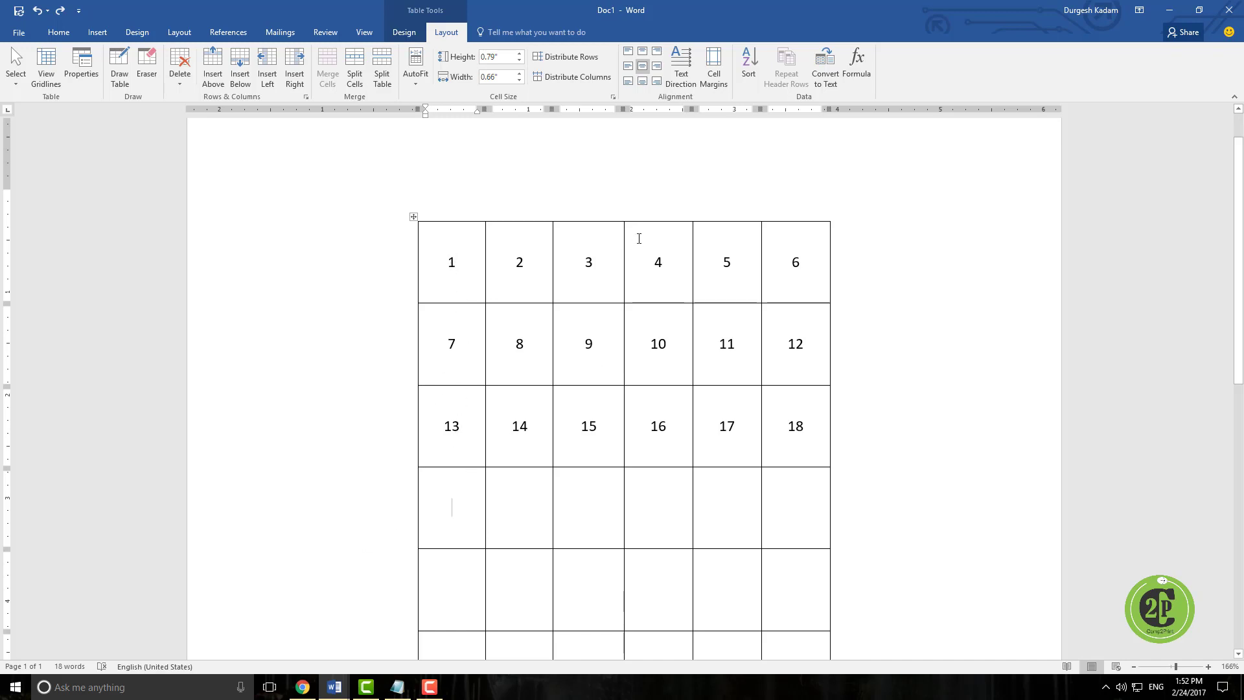
{"action": "left_click", "coordinate": [866, 73]}
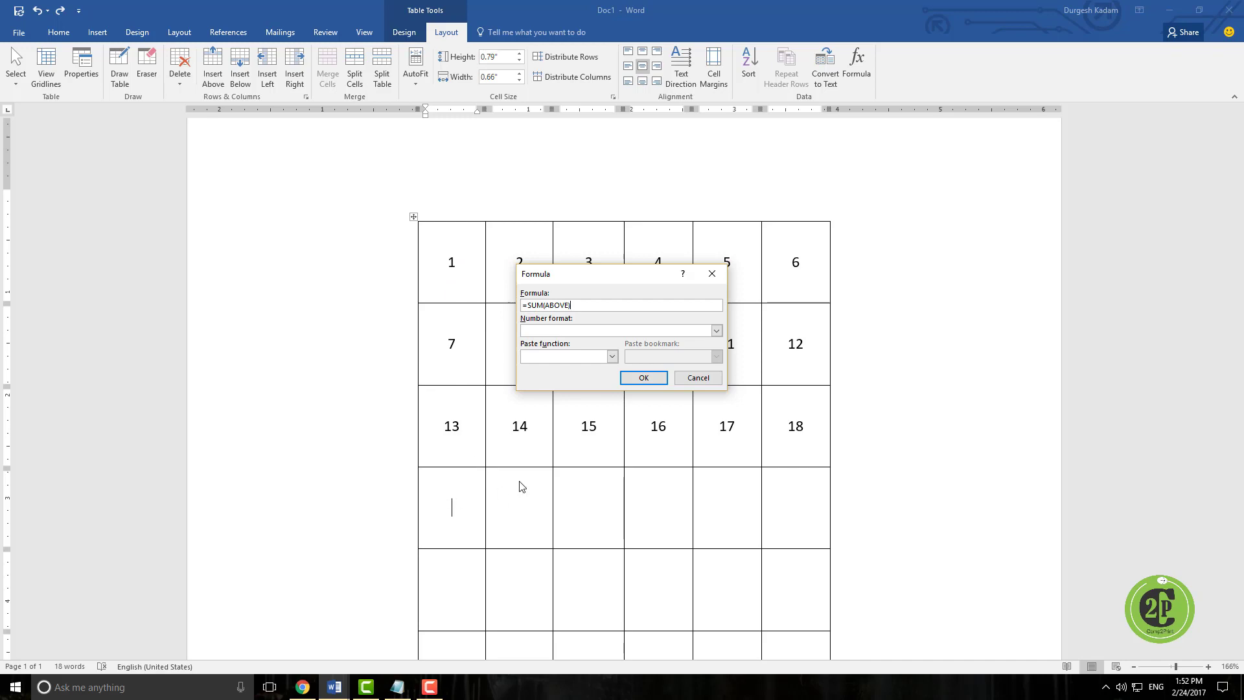
{"action": "left_click", "coordinate": [639, 380]}
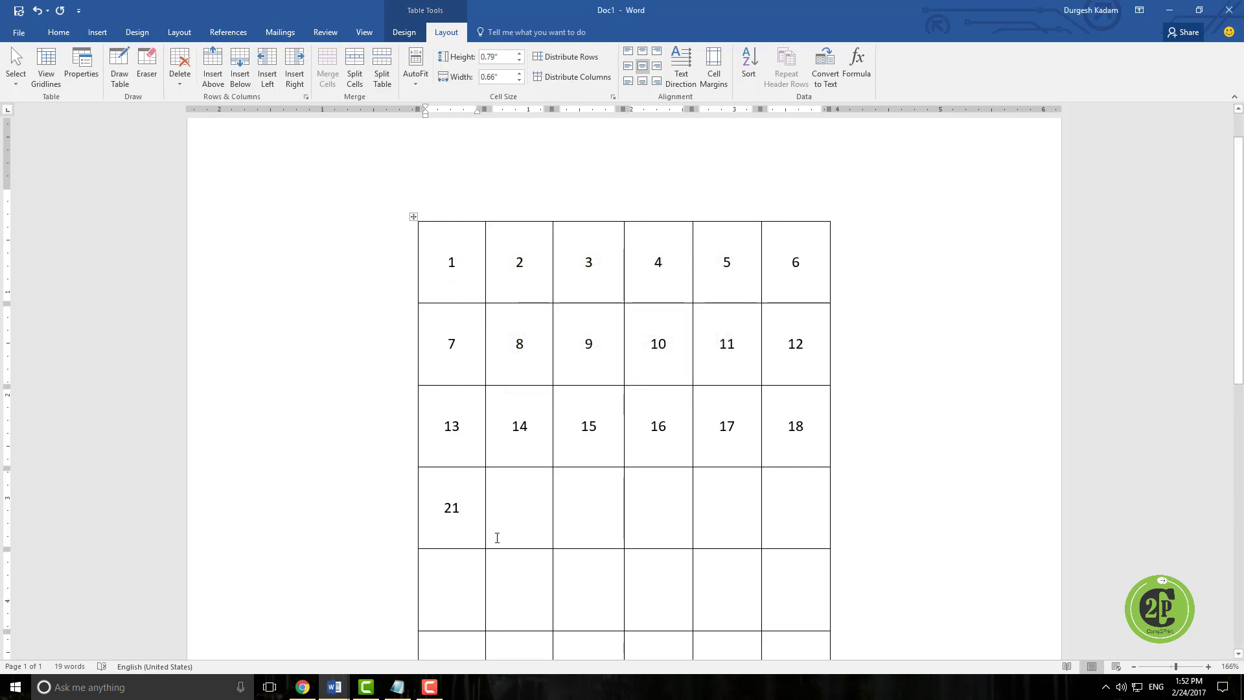
- Insert the formula =SUM(ABOVE) in the second column's cell below 14
{"action": "left_click", "coordinate": [513, 514]}
{"action": "left_click", "coordinate": [519, 508]}
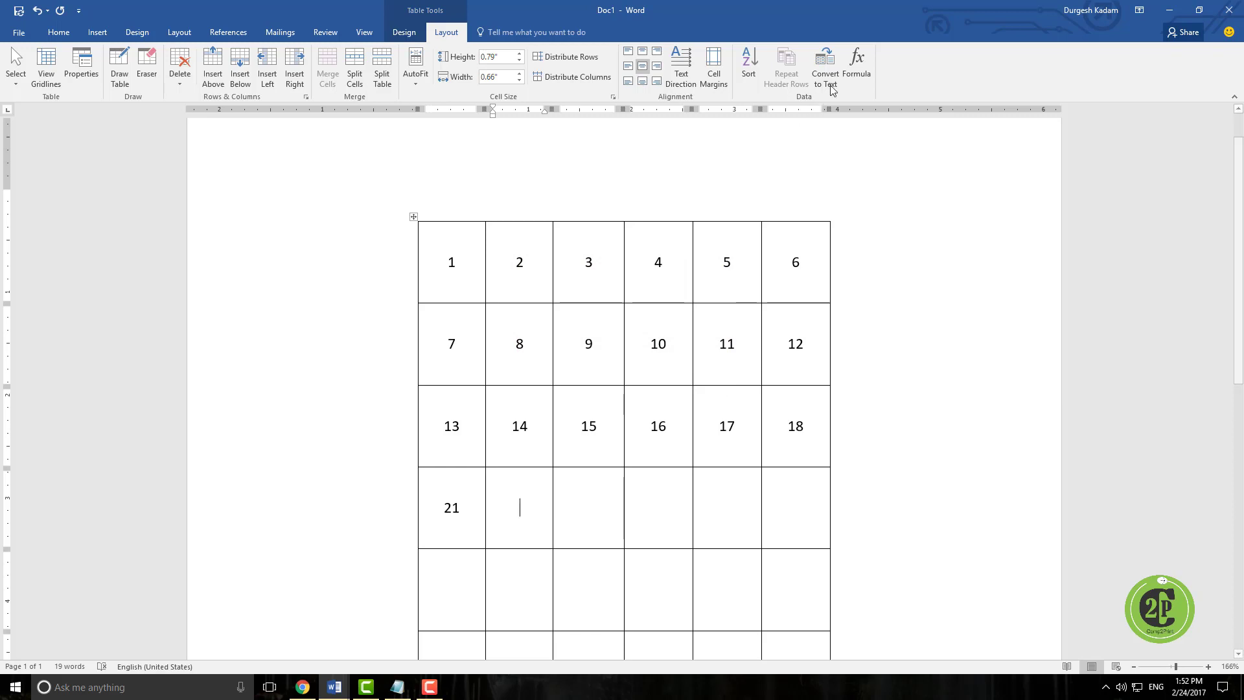
{"action": "left_click", "coordinate": [856, 65]}
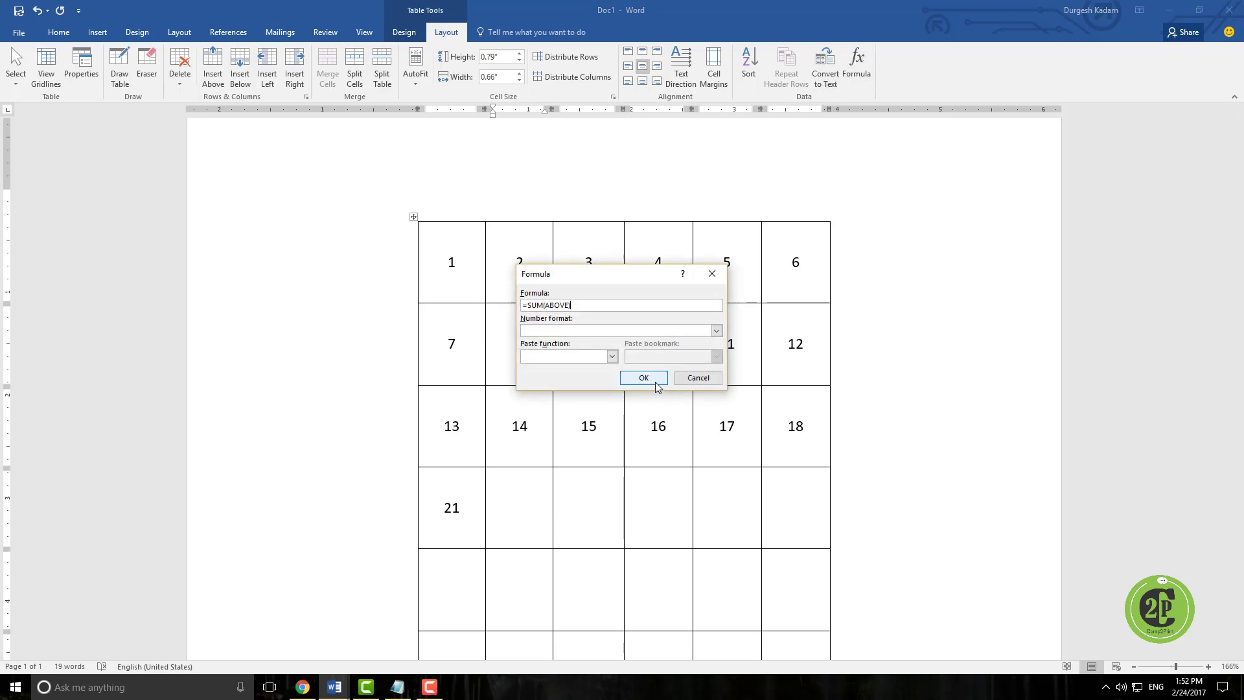
{"action": "left_click", "coordinate": [656, 381]}
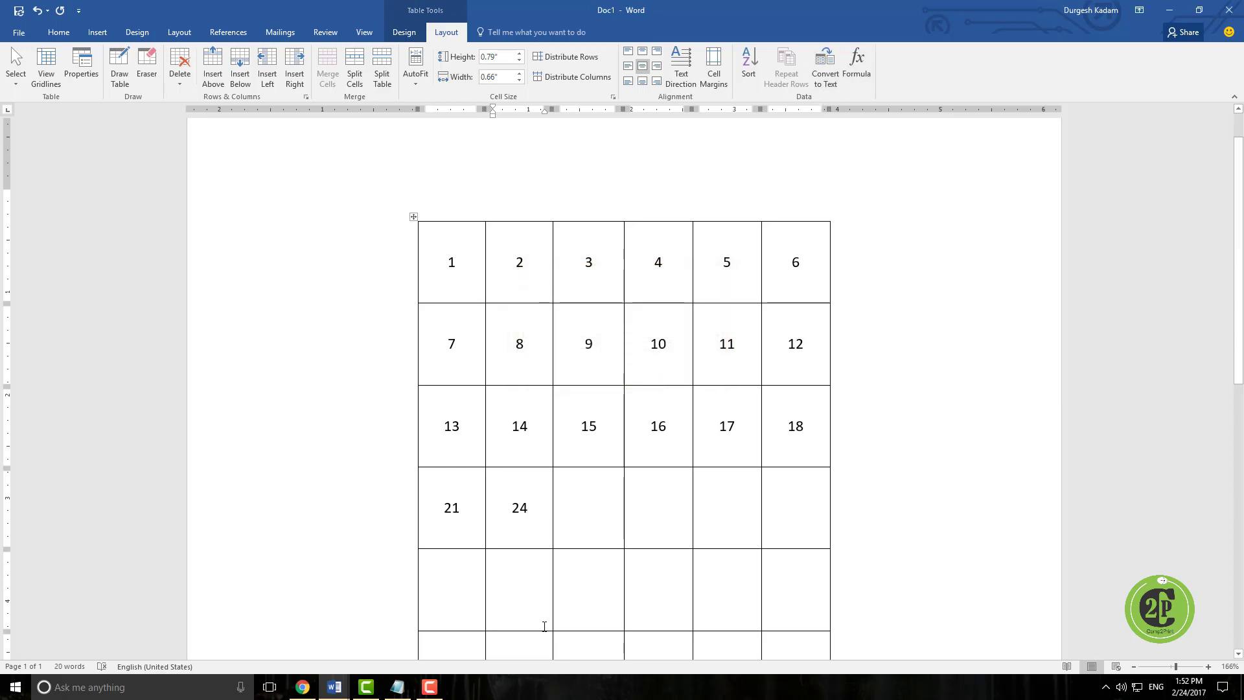
- Change the second row's second cell to 9 and update the sum field in that column
{"action": "left_click_drag", "start_coordinate": [527, 348], "coordinate": [517, 350]}
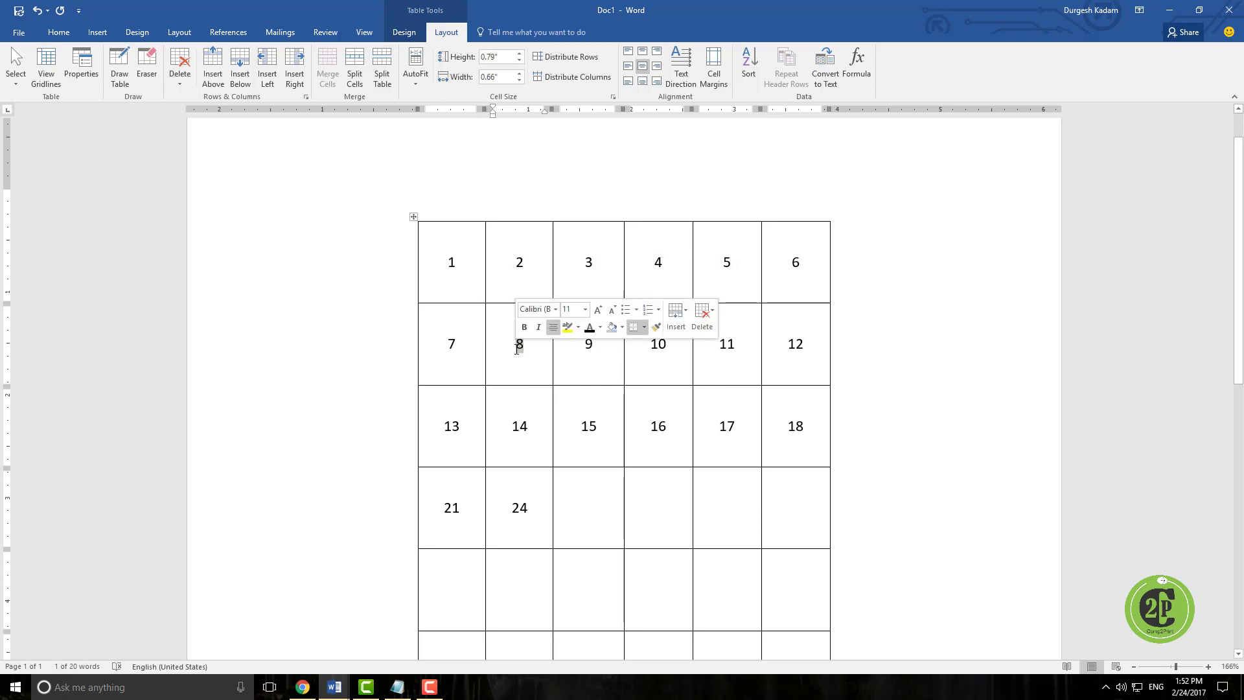
{"action": "type", "text": "9"}
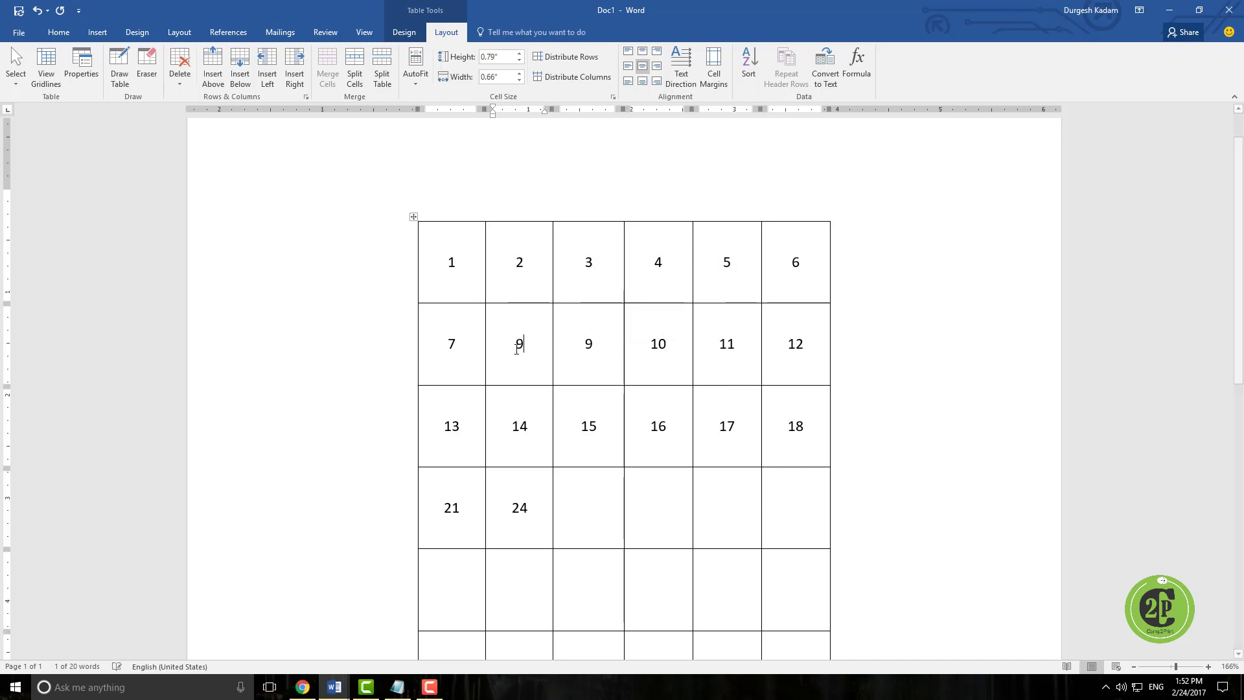
{"action": "left_click", "coordinate": [527, 526]}
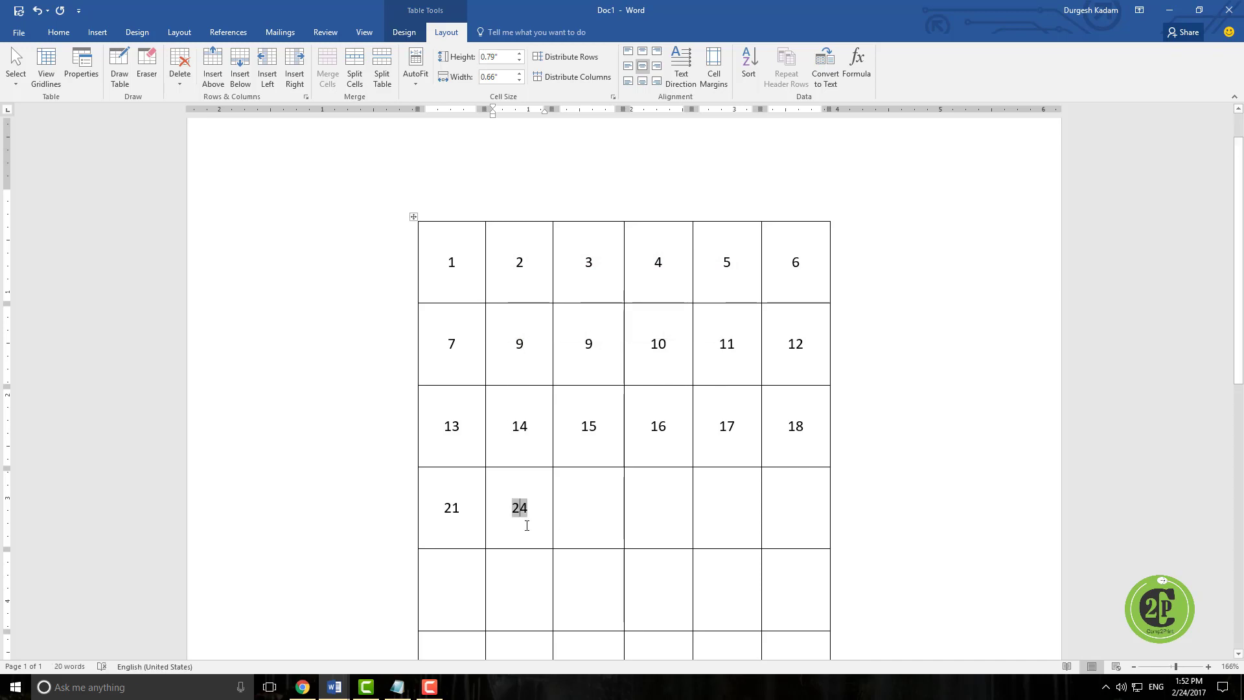
{"action": "left_click", "coordinate": [598, 519]}
{"action": "right_click", "coordinate": [520, 508]}
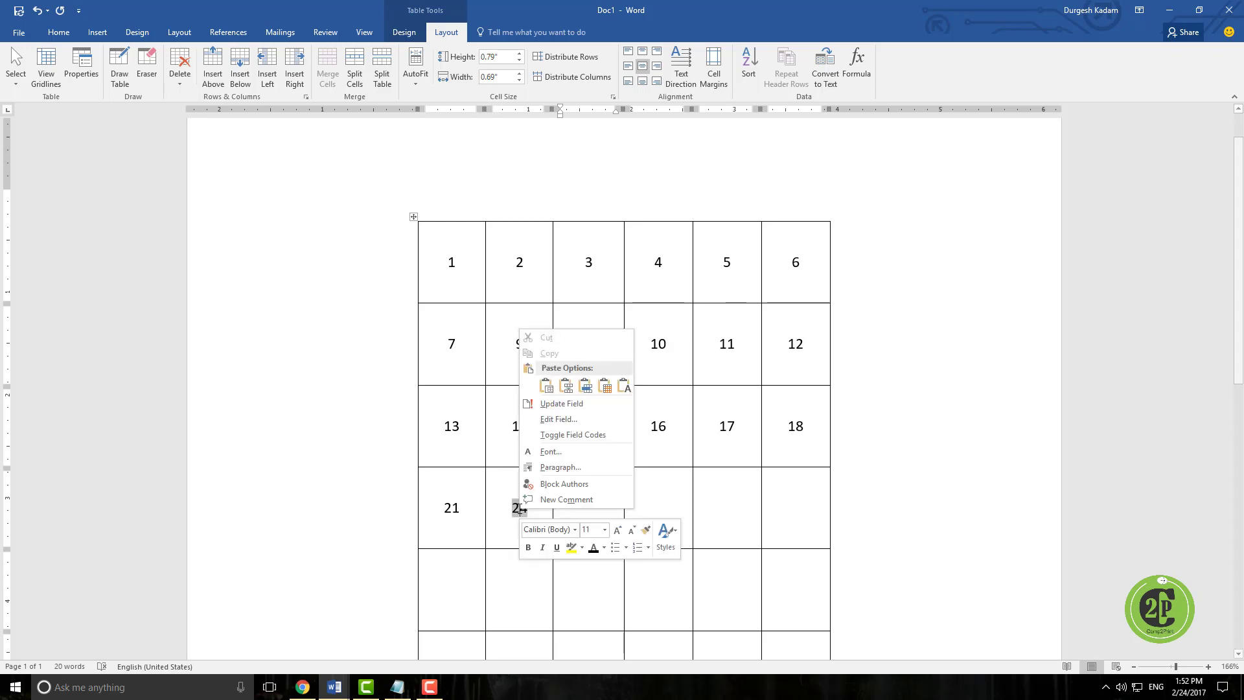
{"action": "left_click", "coordinate": [570, 407]}
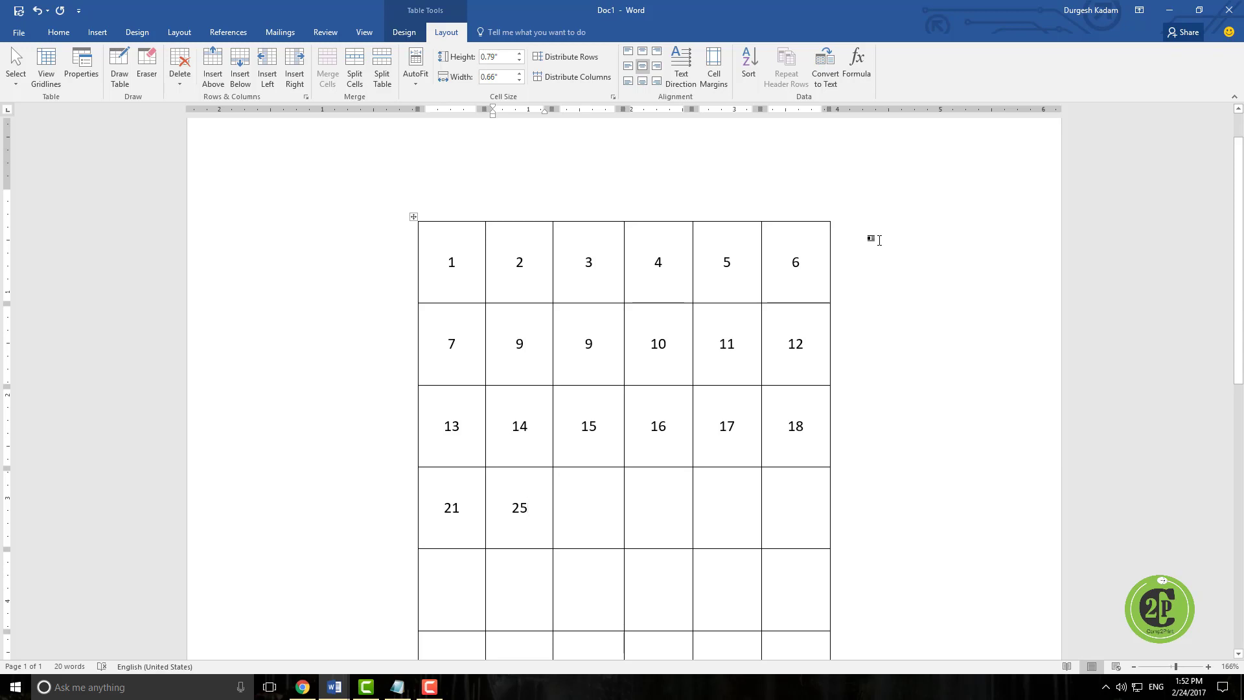
{"action": "left_click", "coordinate": [95, 33]}
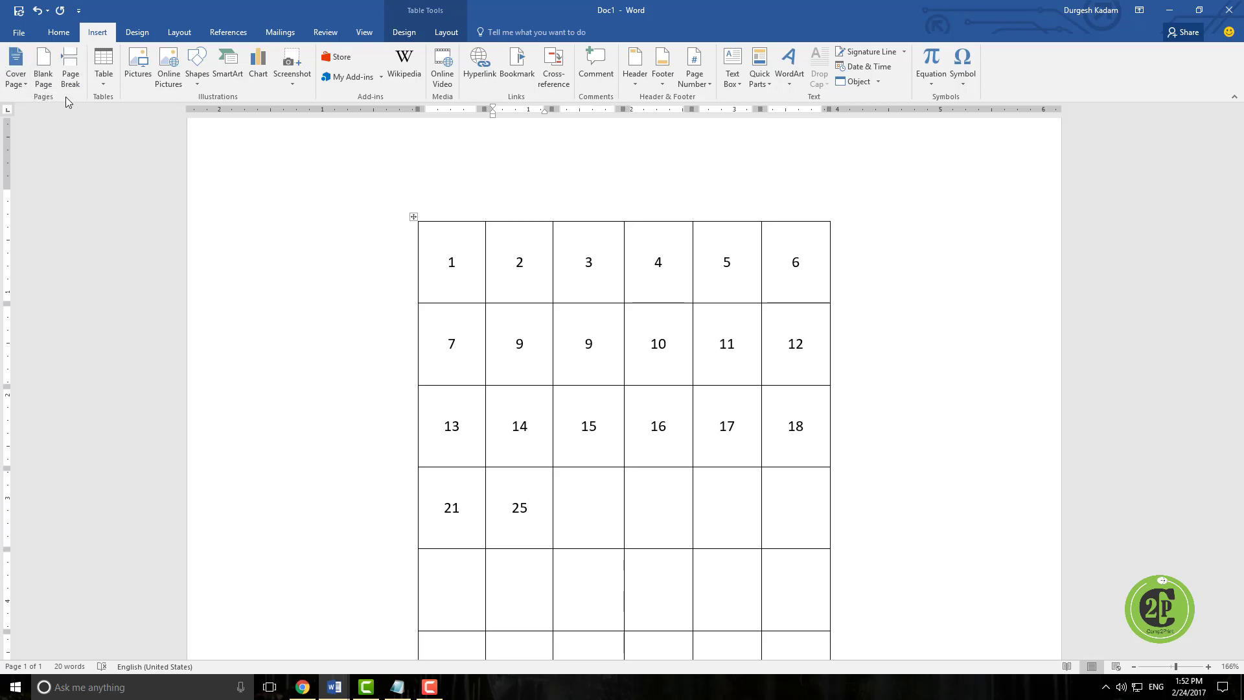
{"action": "left_click", "coordinate": [103, 85]}
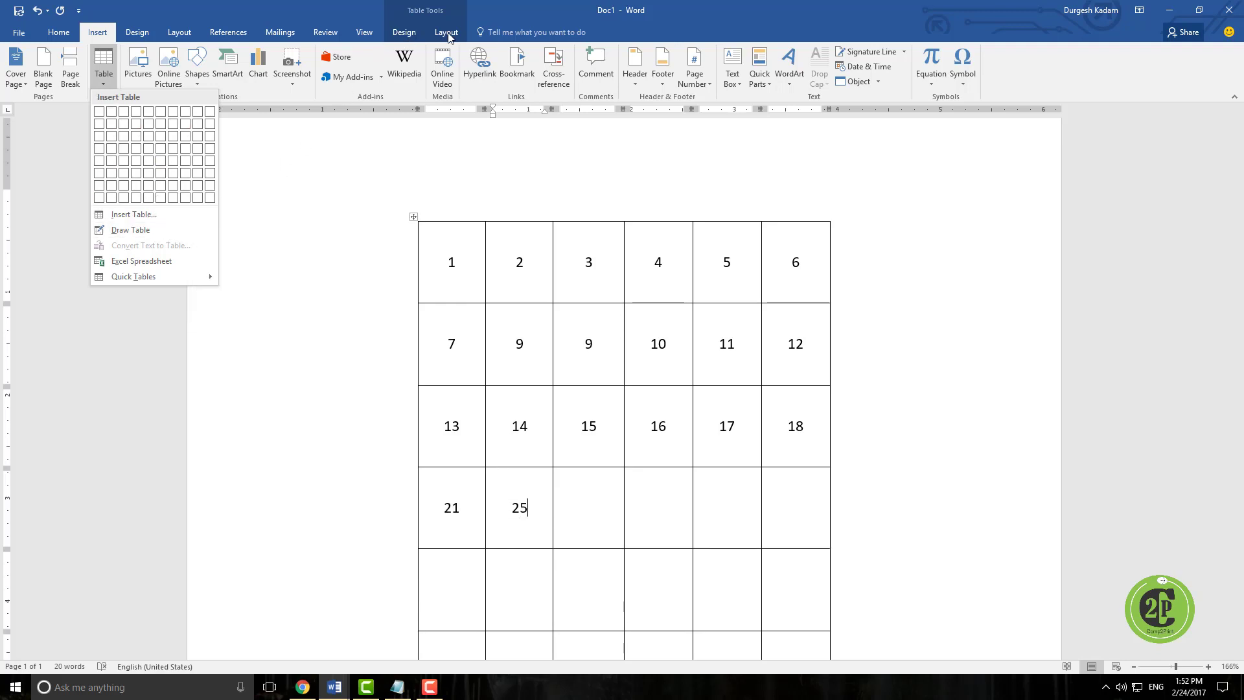
{"action": "left_click", "coordinate": [404, 33]}
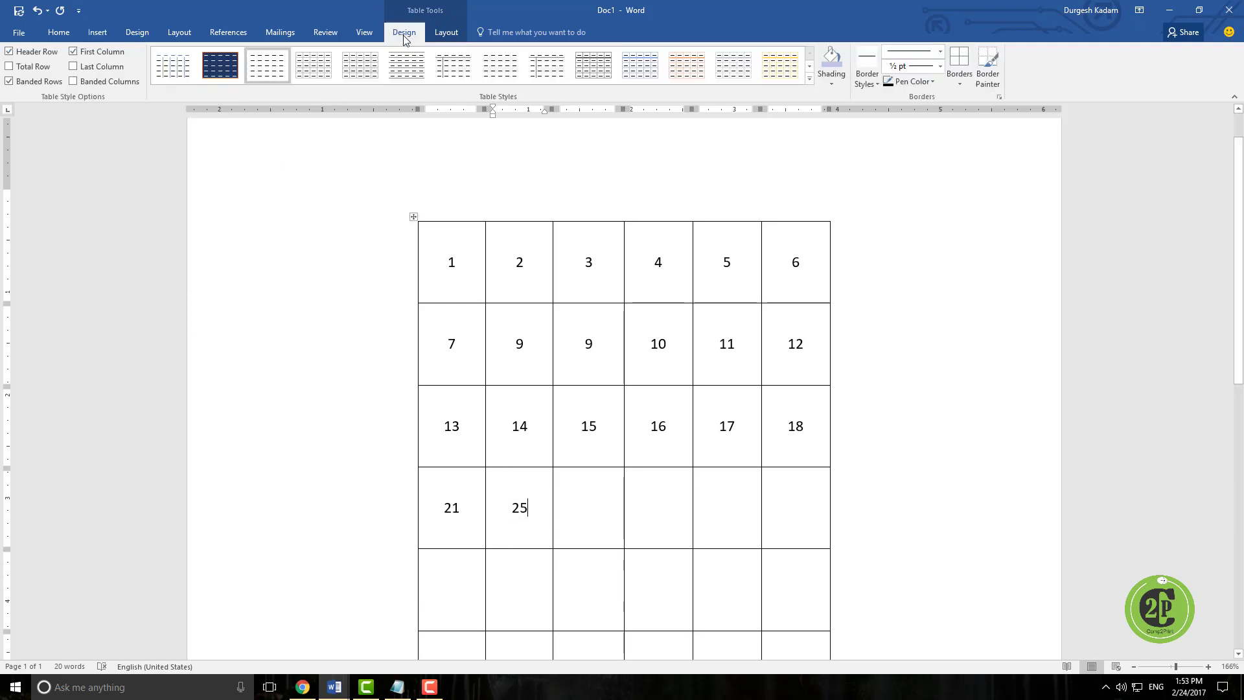
{"action": "left_click", "coordinate": [444, 34]}
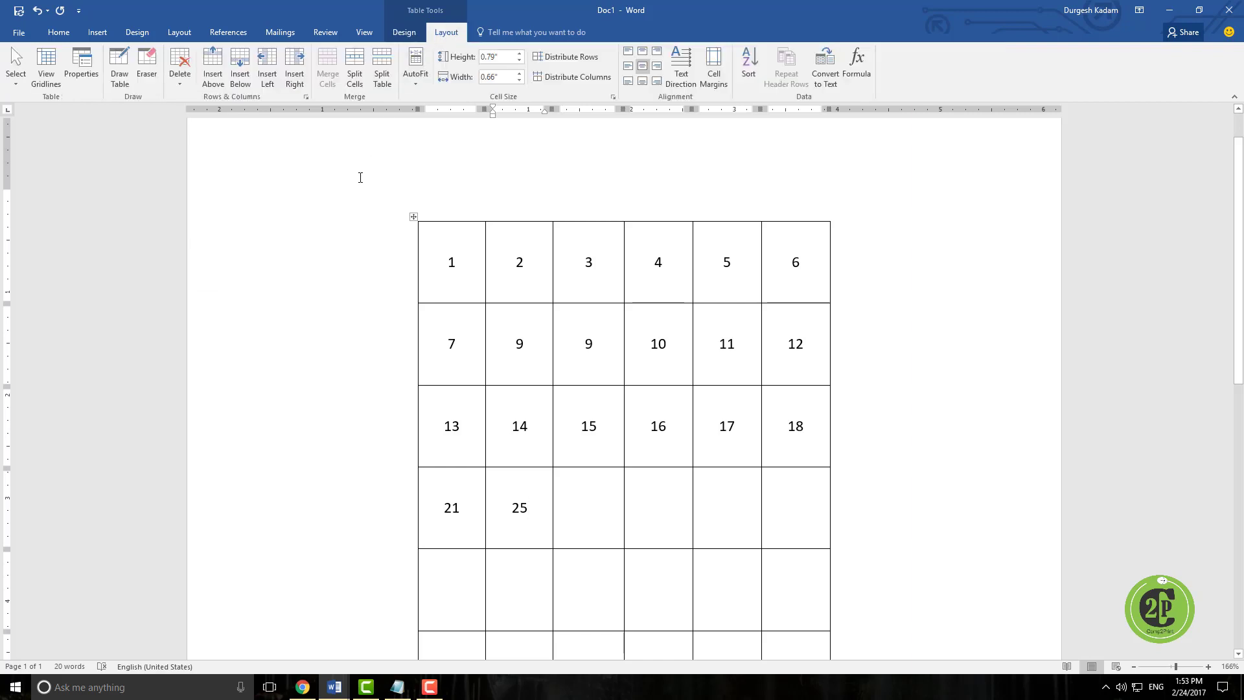